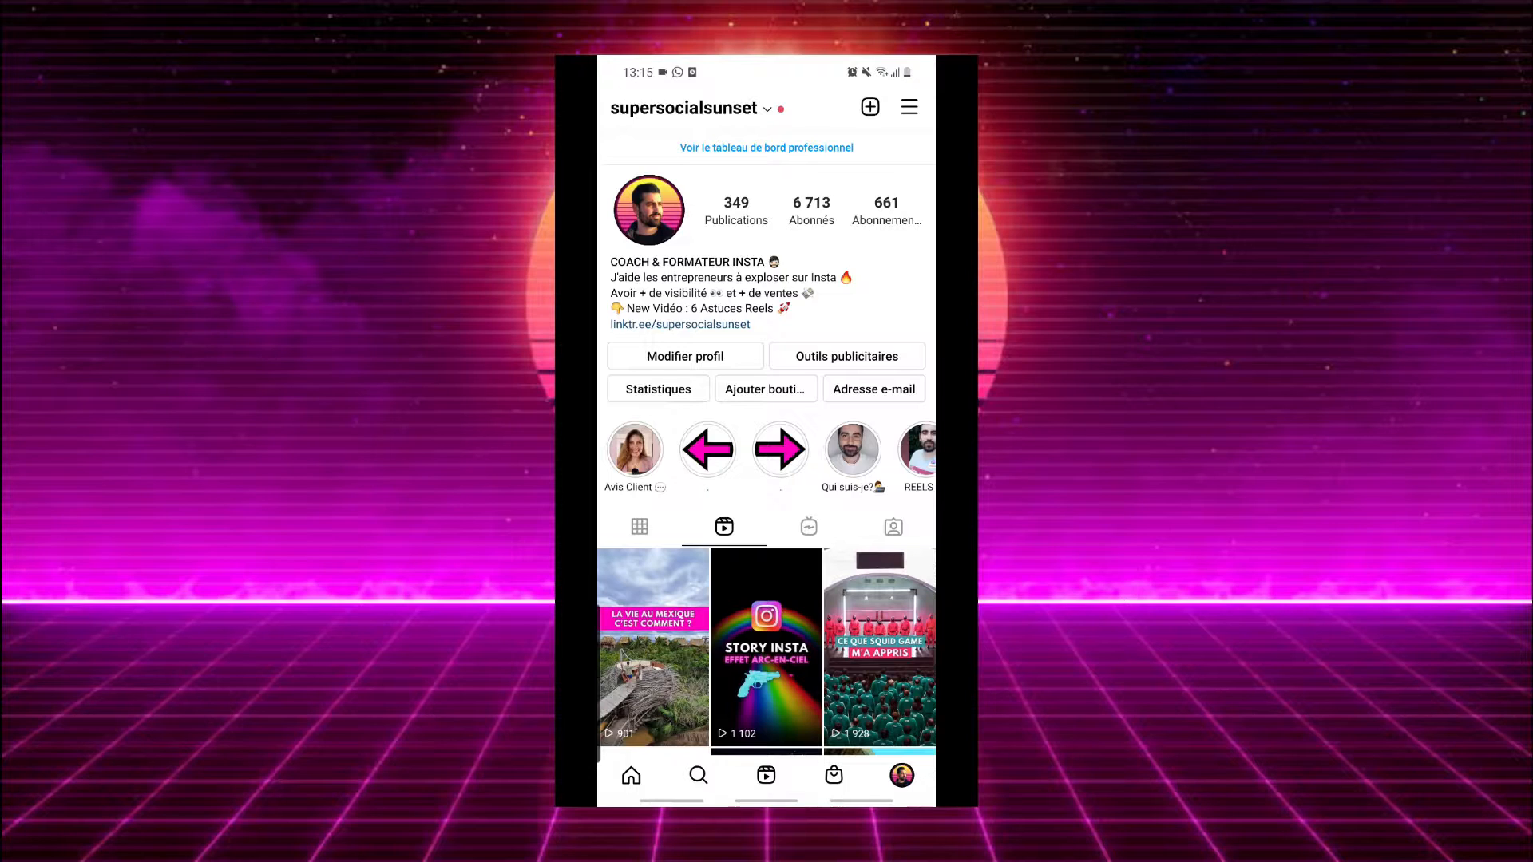
# Look through the cover images in the profile's Reels grid and briefly view the "Trop de concurrence sur les réseaux" reel
pyautogui.scroll(-5, 766, 444)
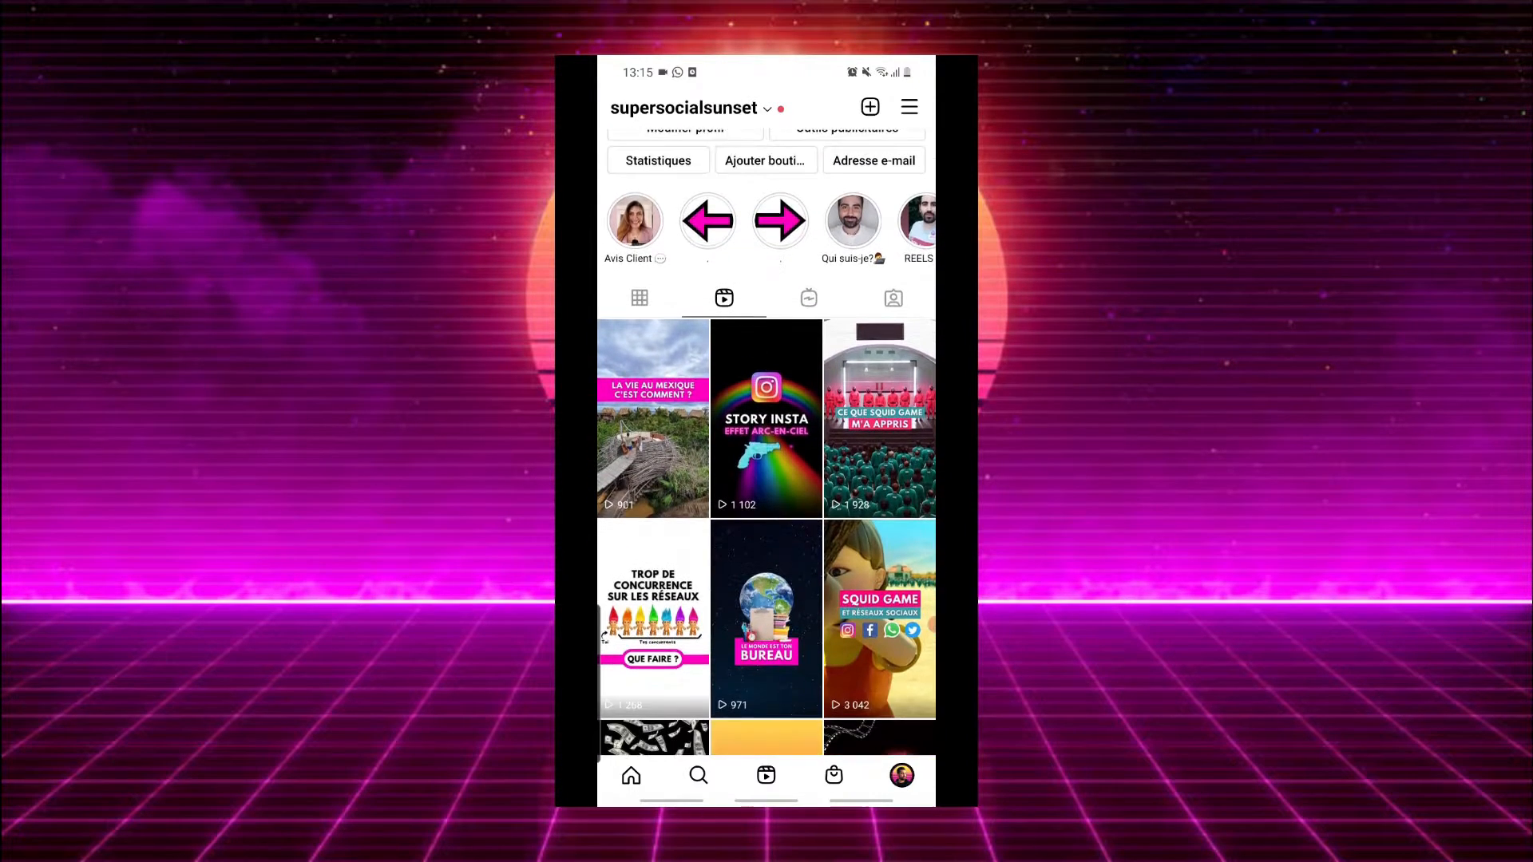
pyautogui.scroll(-1, 767, 461)
pyautogui.scroll(1, 767, 461)
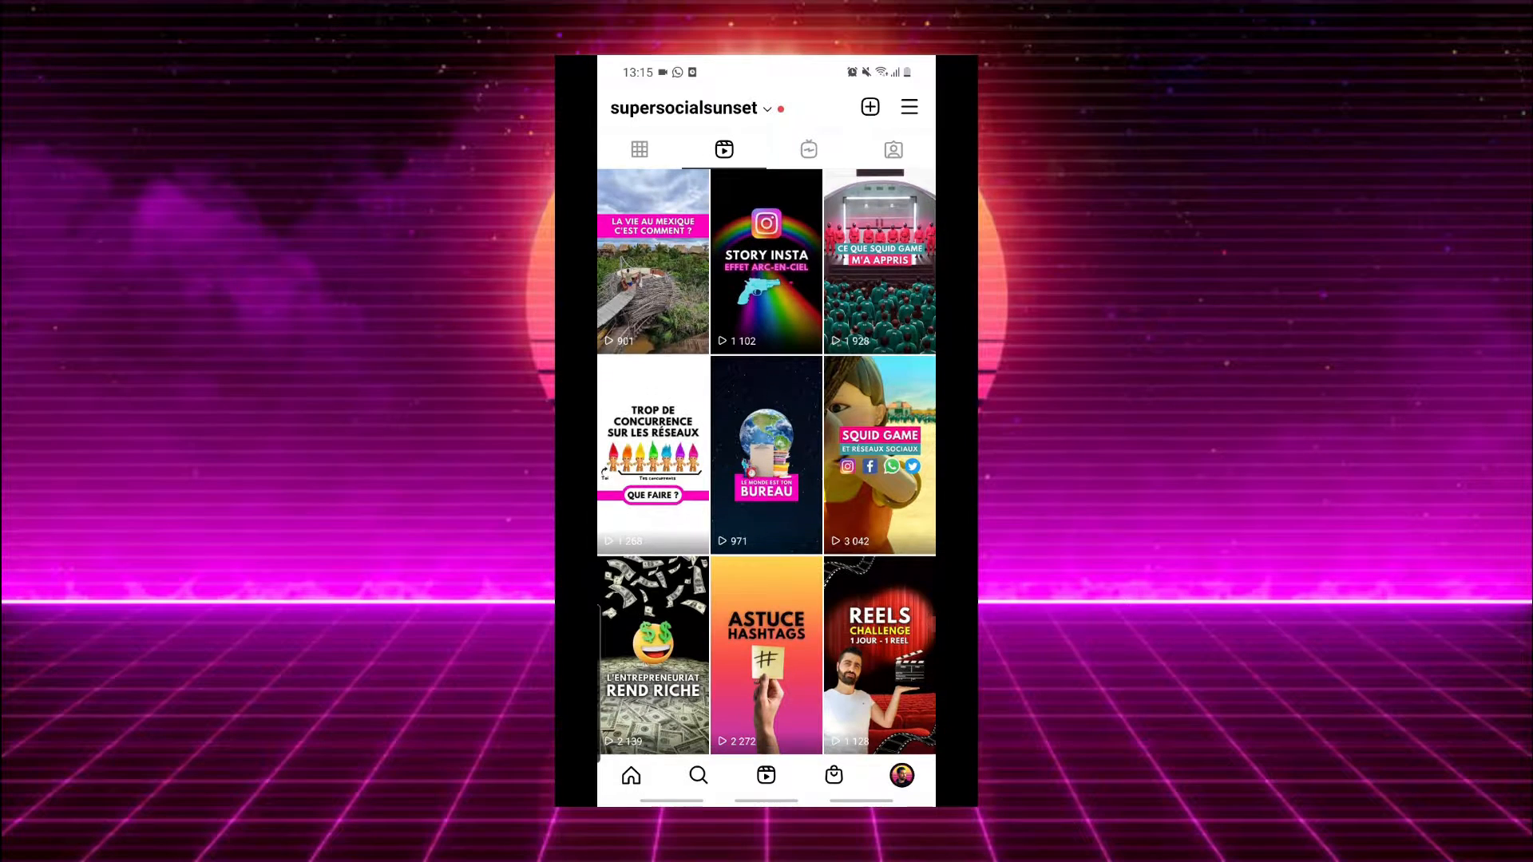
pyautogui.scroll(-3, 766, 462)
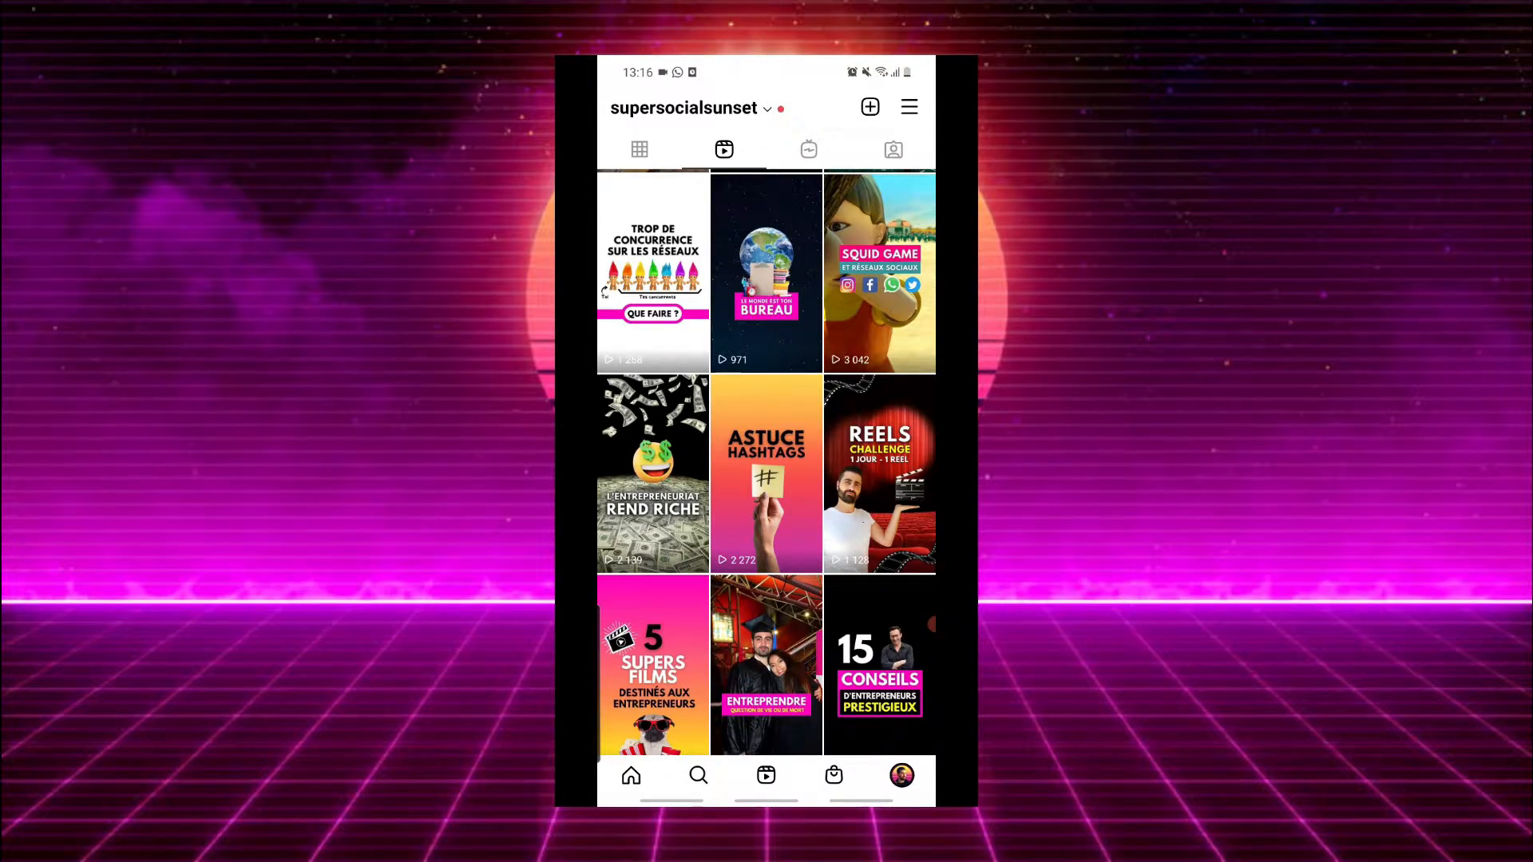
pyautogui.click(652, 273)
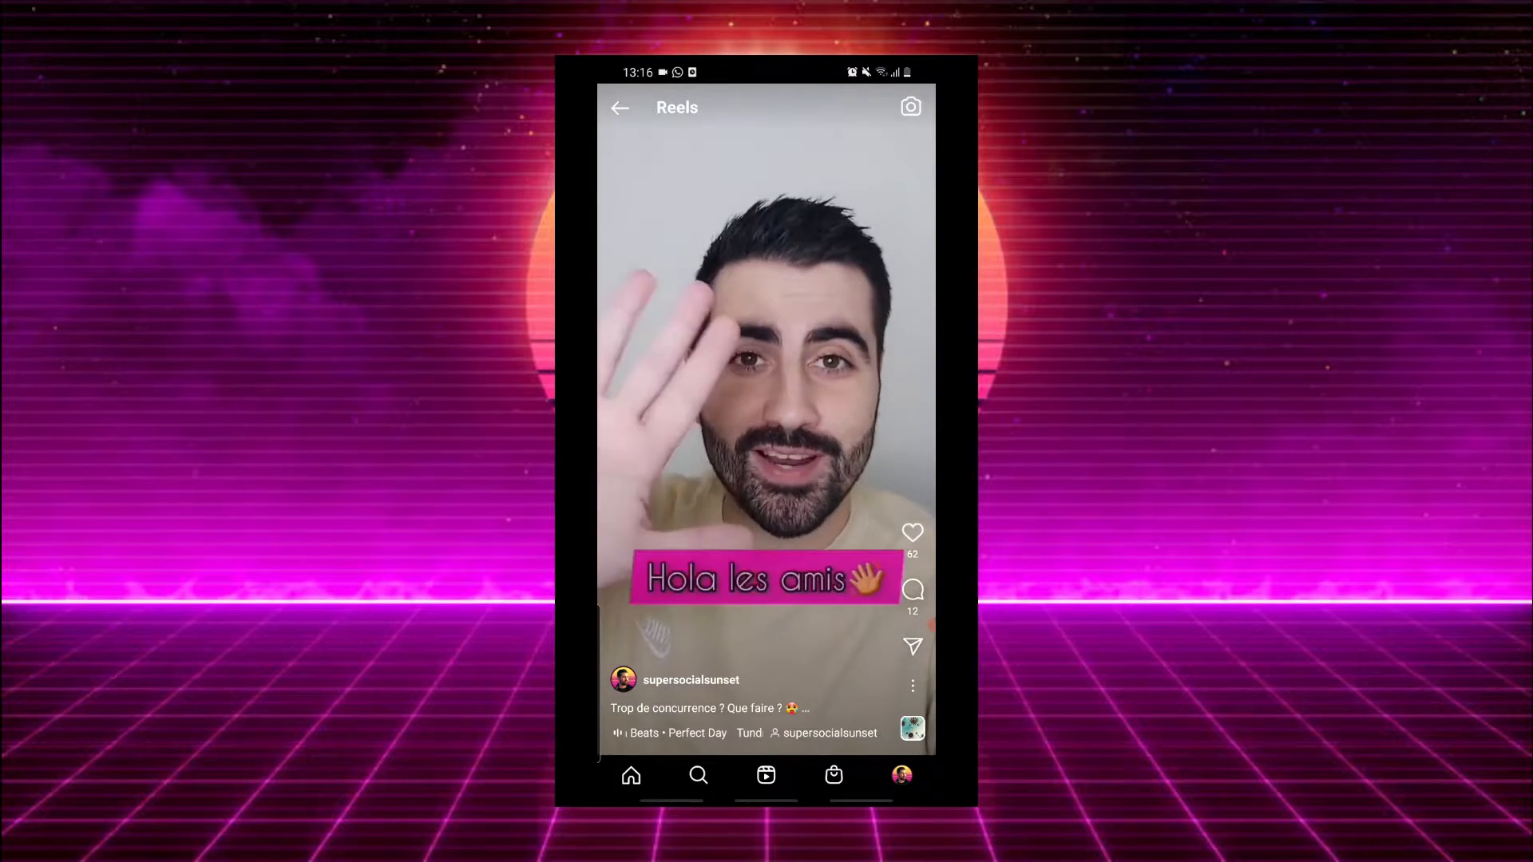
pyautogui.click(620, 107)
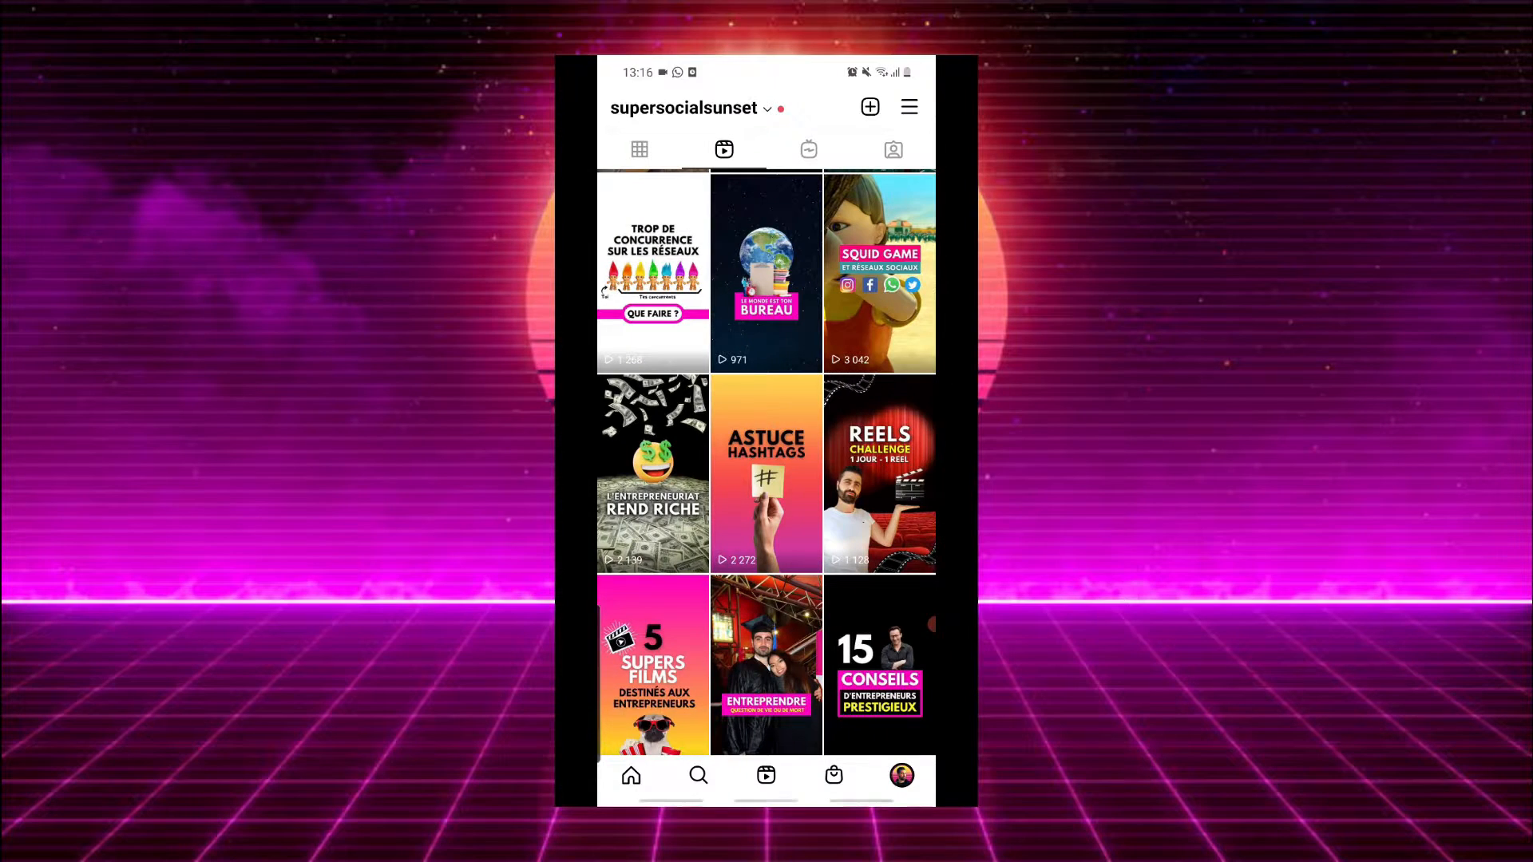
pyautogui.scroll(-3, 767, 463)
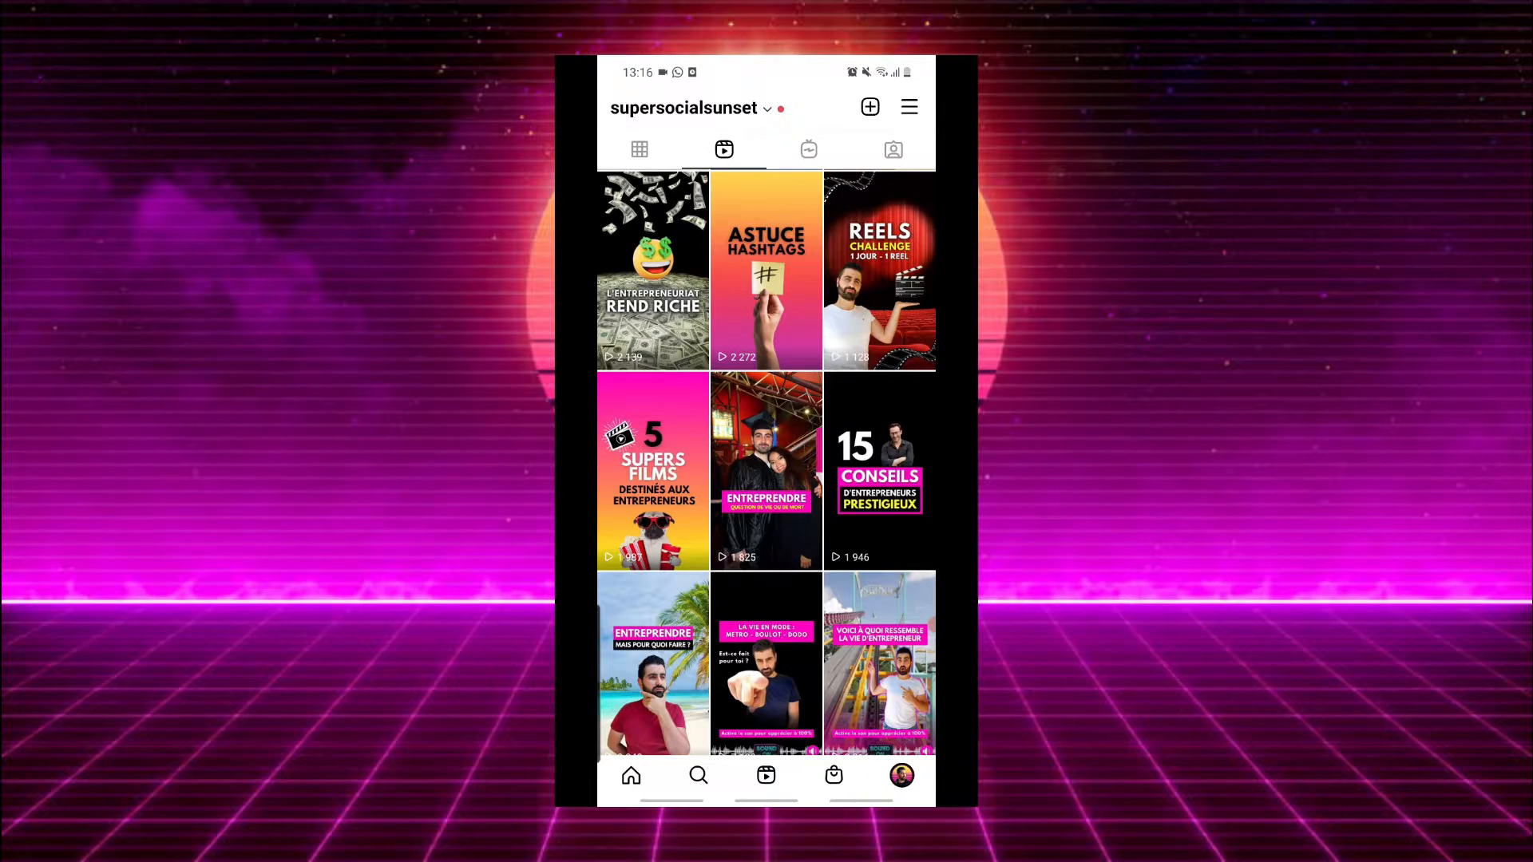
# Show the profile's publications grid and examine how the reel covers are cropped among the other posts
pyautogui.click(639, 150)
pyautogui.scroll(3, 766, 447)
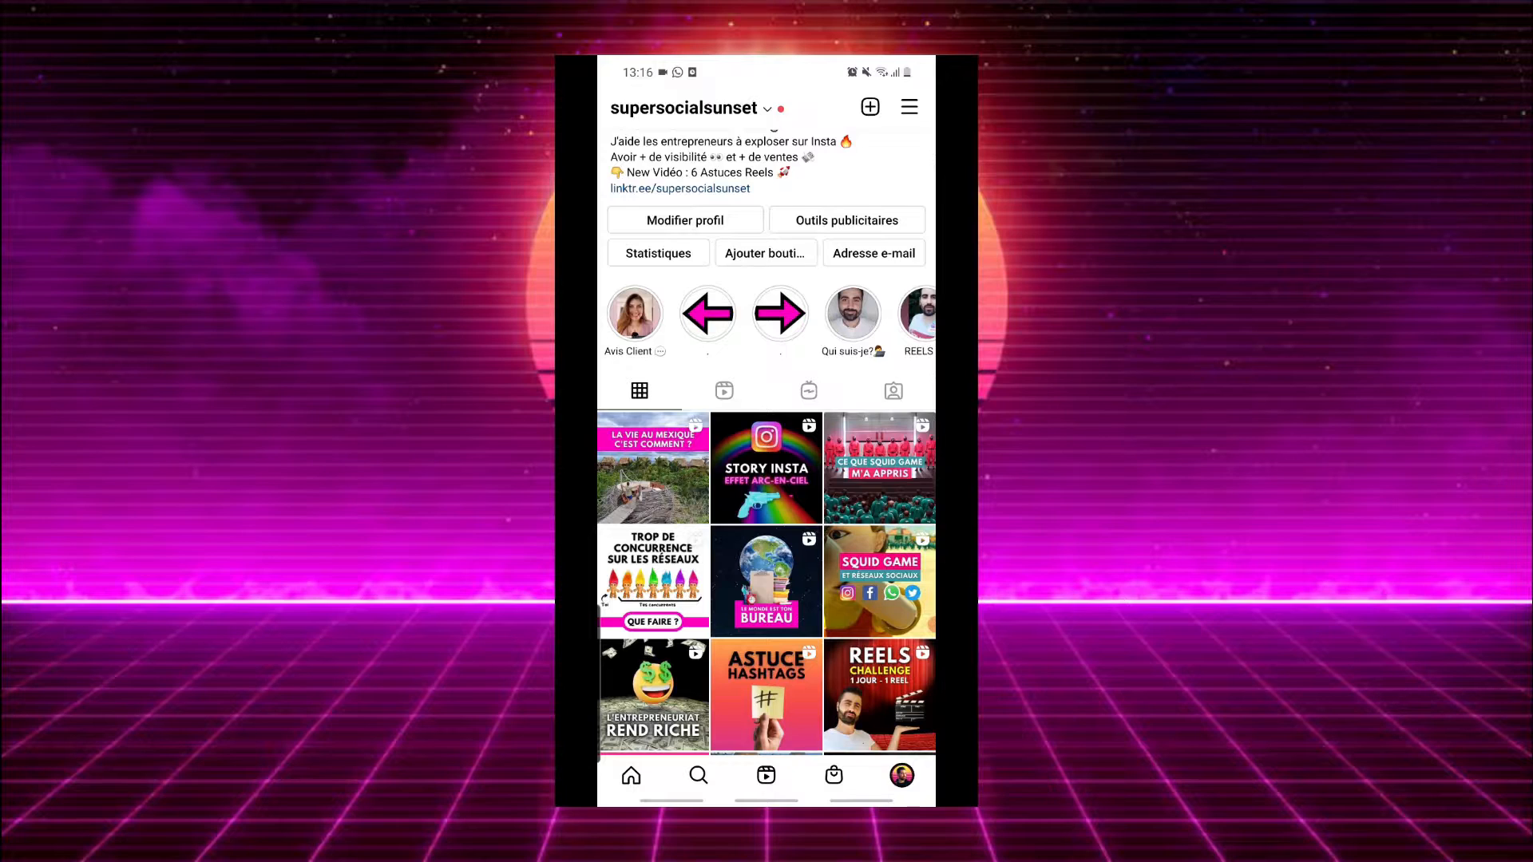
pyautogui.scroll(-5, 767, 447)
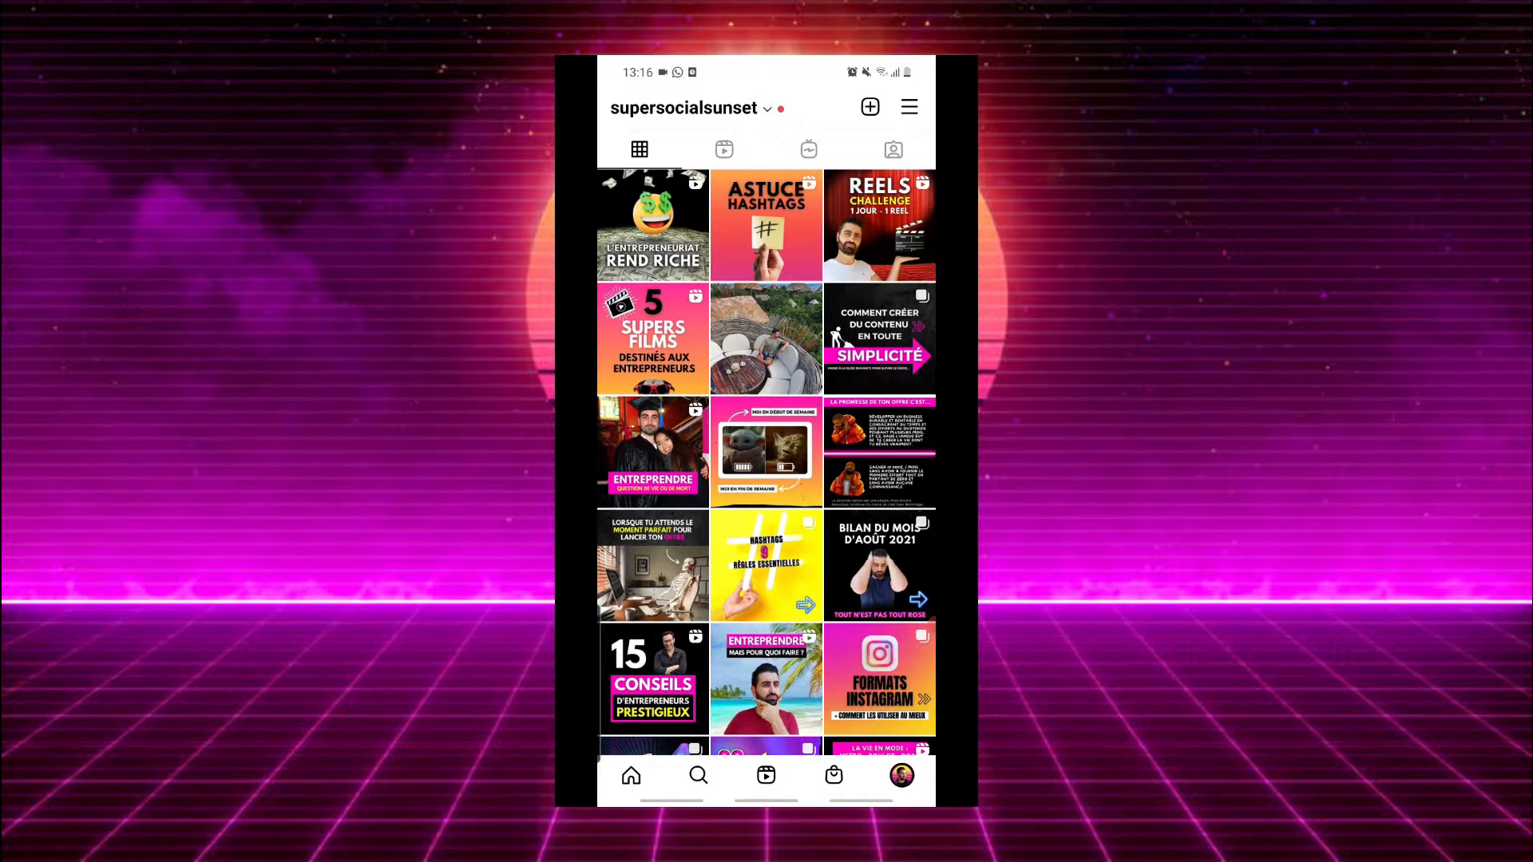
pyautogui.scroll(1, 766, 461)
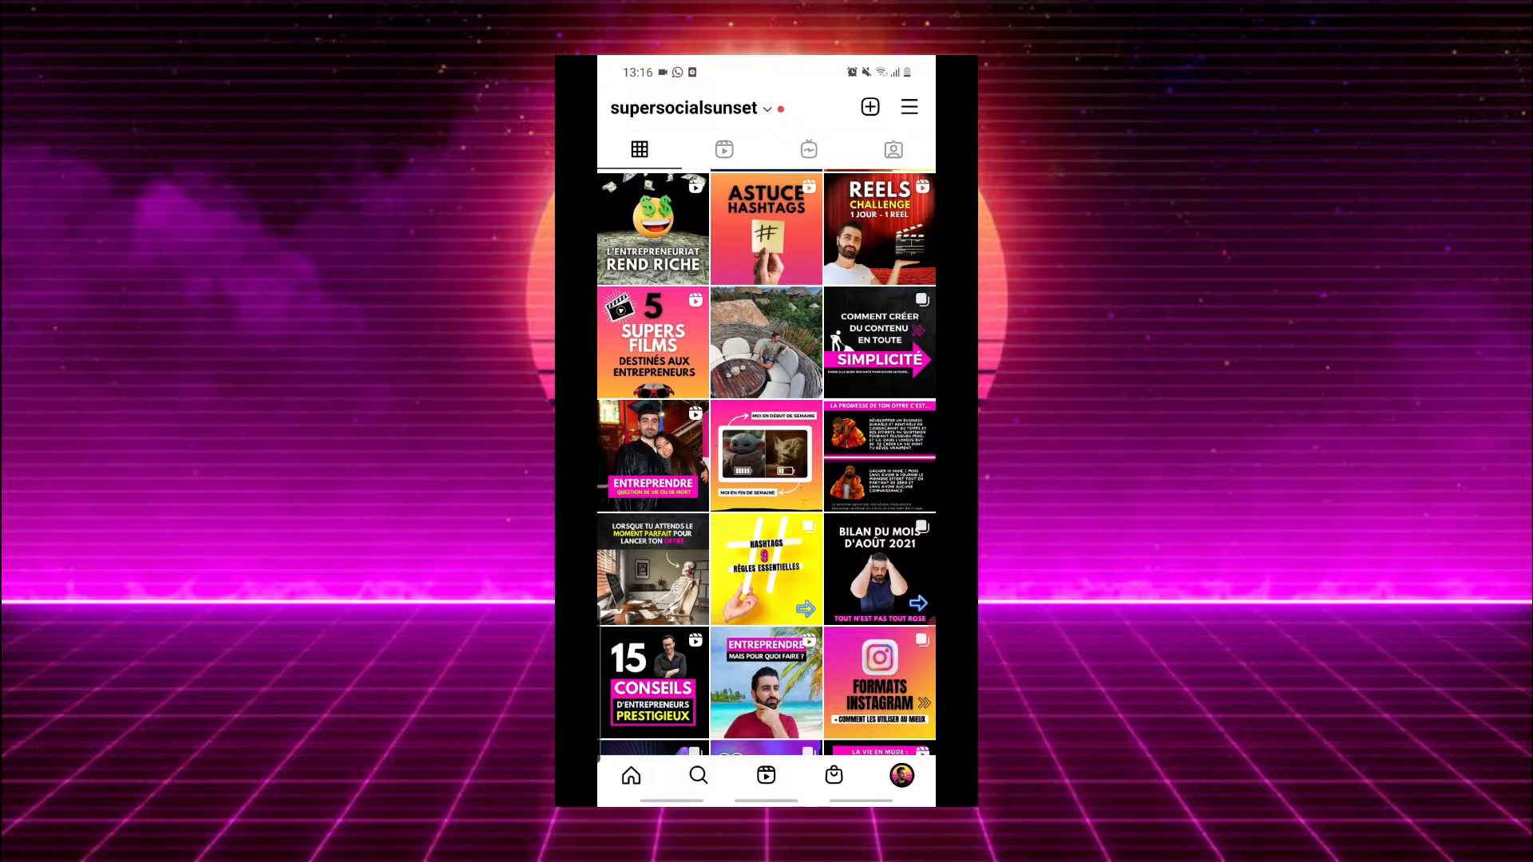
pyautogui.scroll(6, 766, 461)
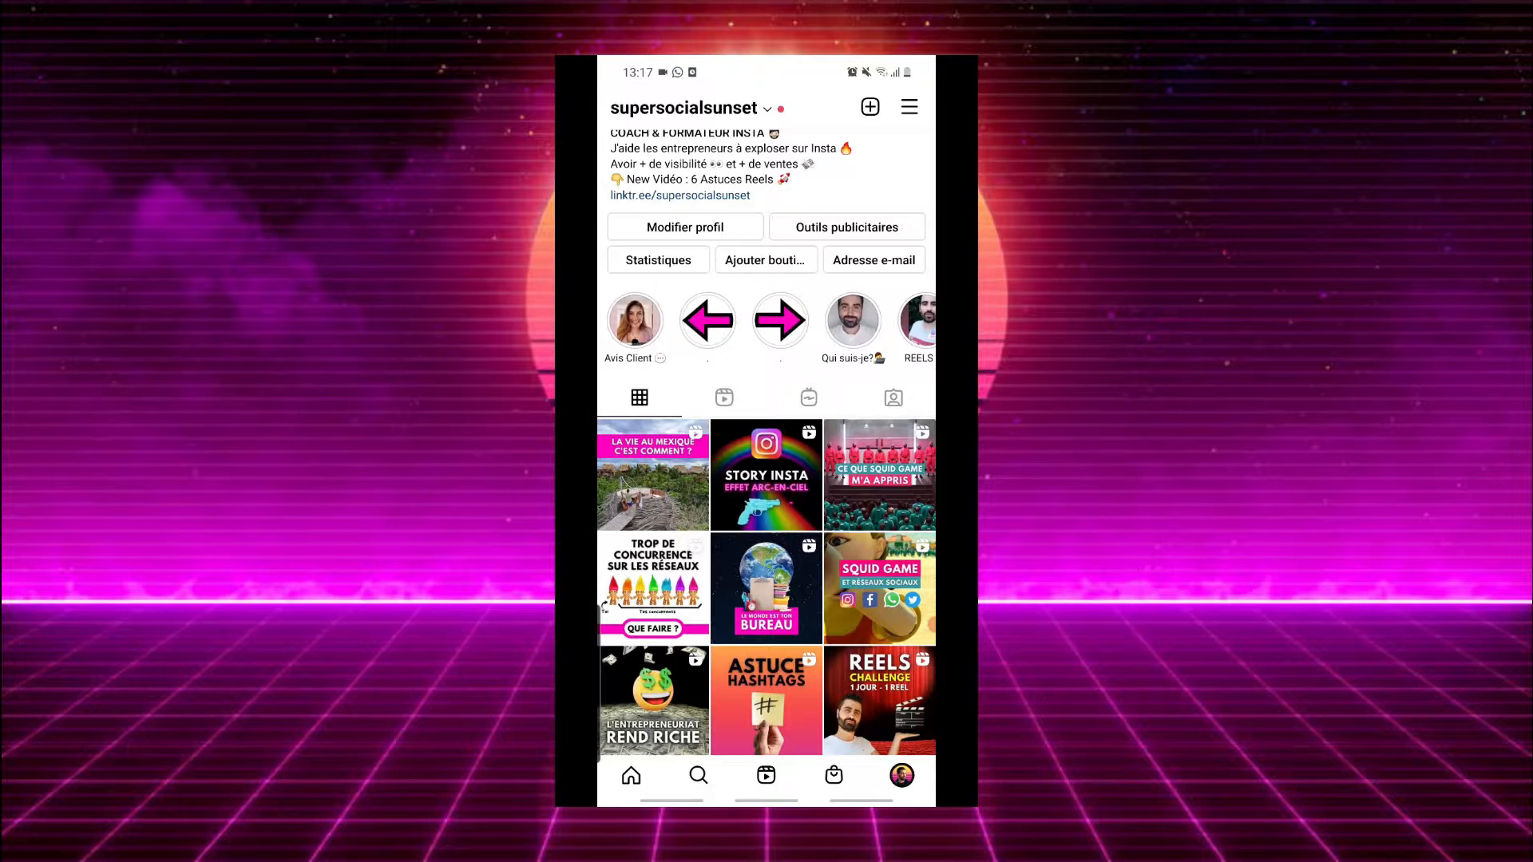
pyautogui.click(879, 700)
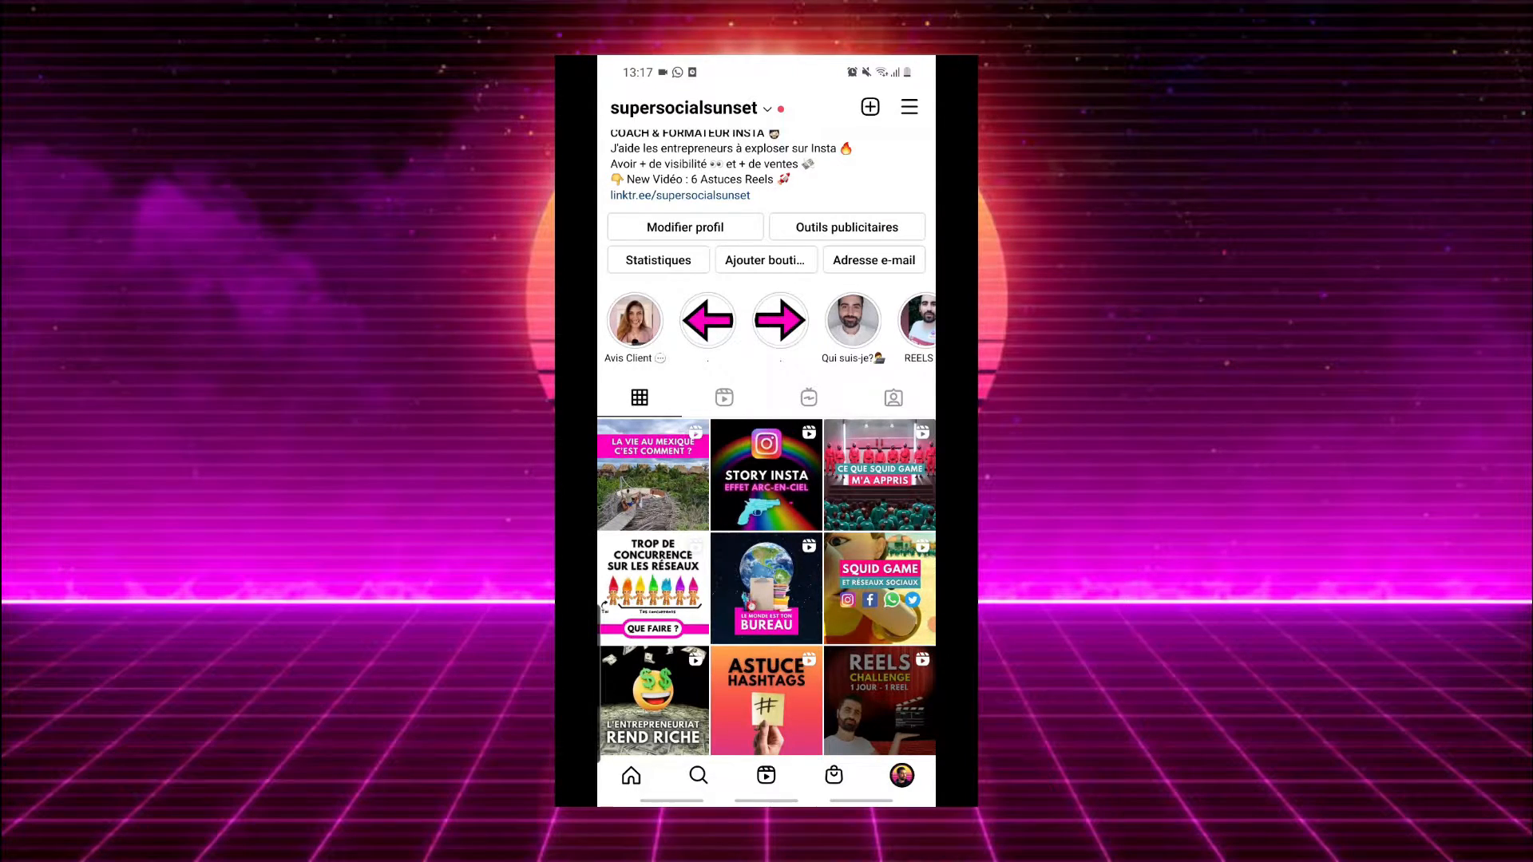
pyautogui.scroll(-5, 766, 443)
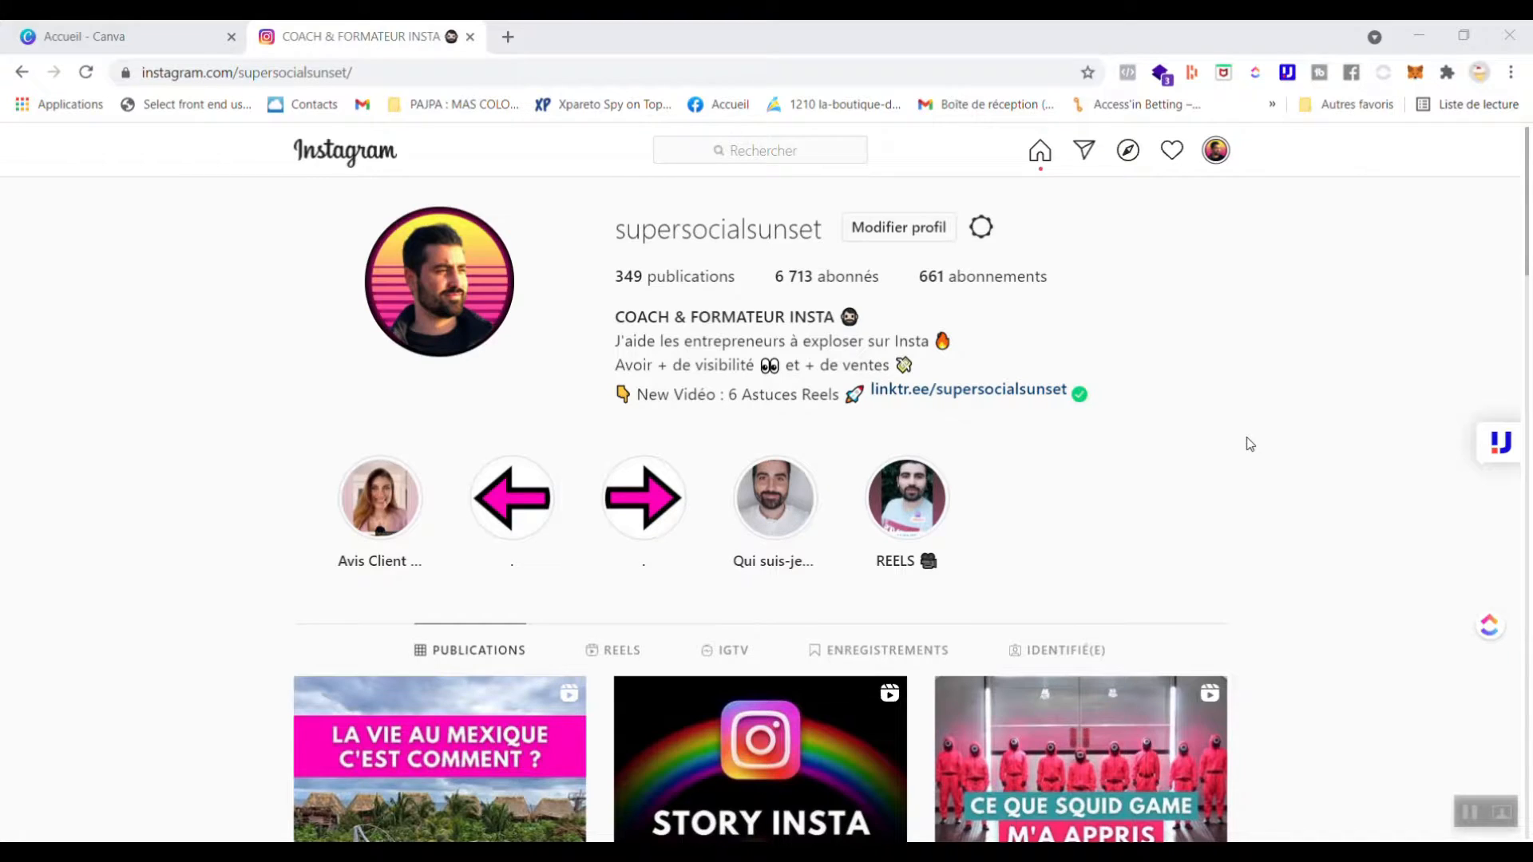
# Switch to Canva and create a new design with custom dimensions of 1080 x 1920 px
pyautogui.click(137, 35)
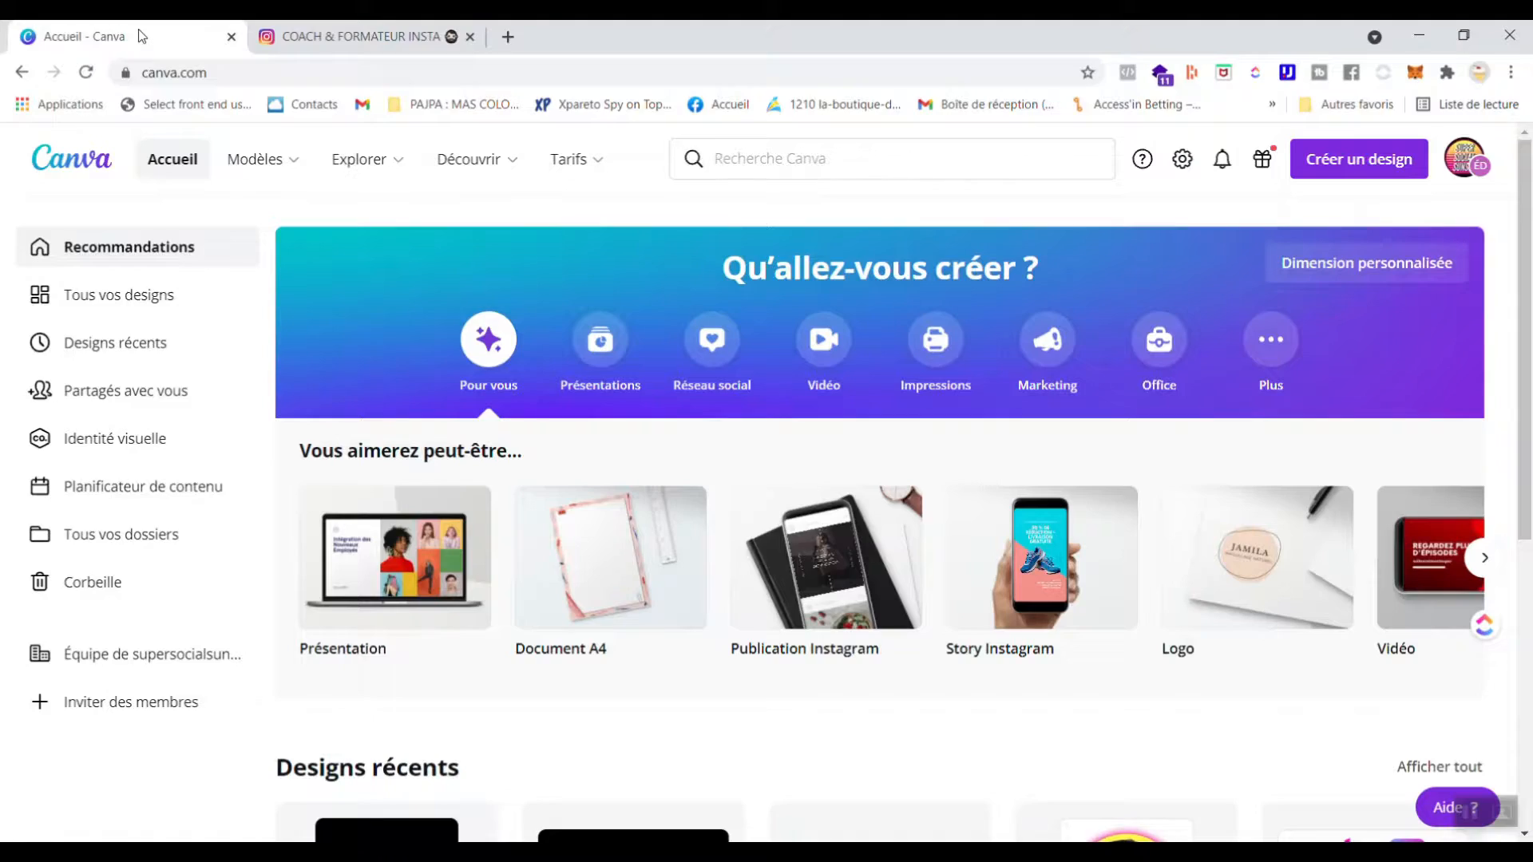
pyautogui.moveTo(140, 35); pyautogui.dragTo(376, 37)
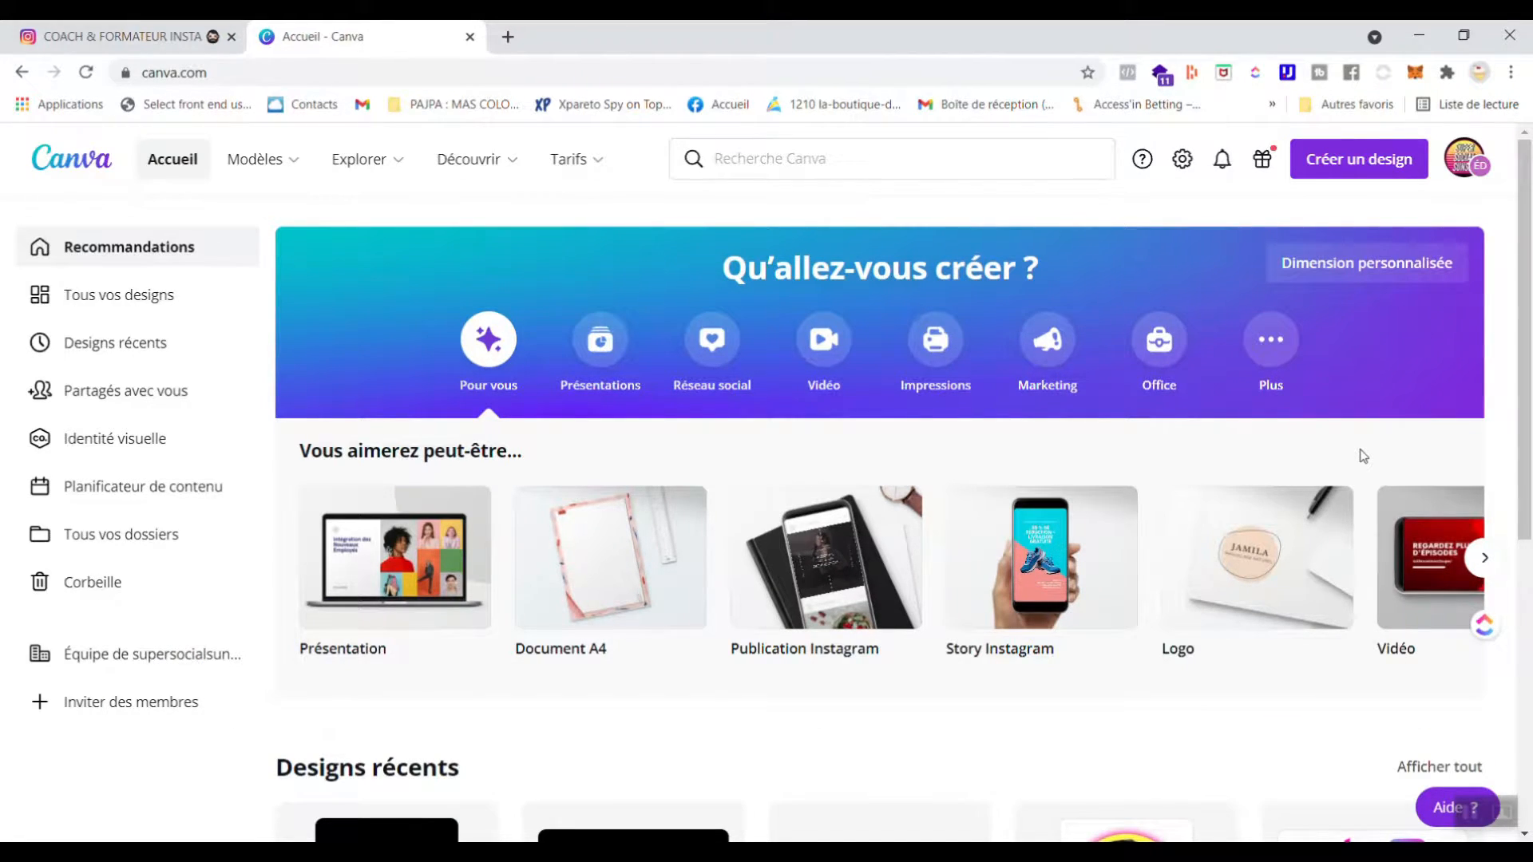
pyautogui.click(1375, 168)
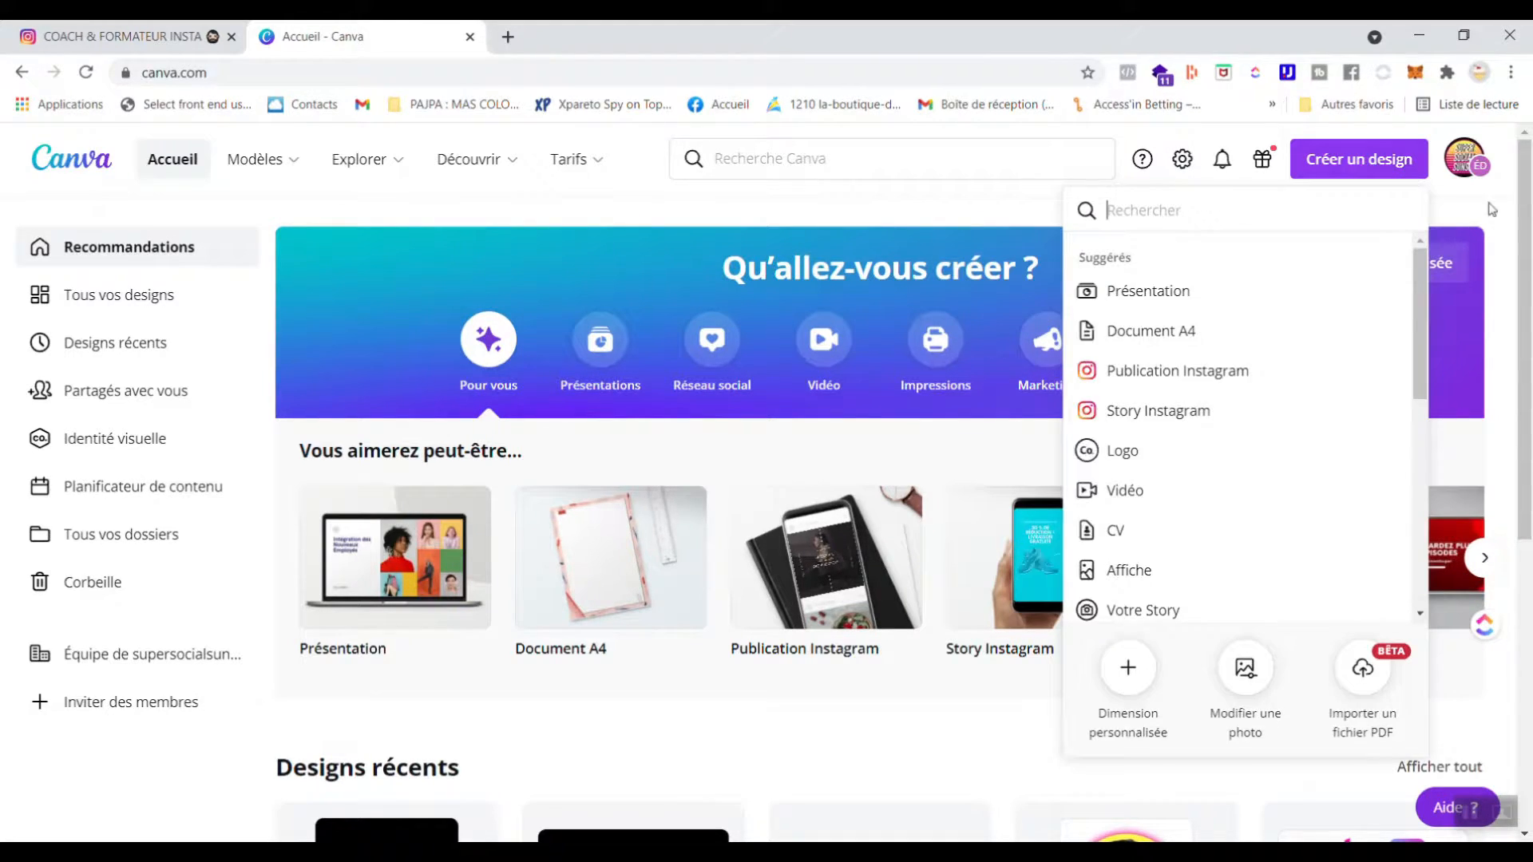
pyautogui.click(1127, 674)
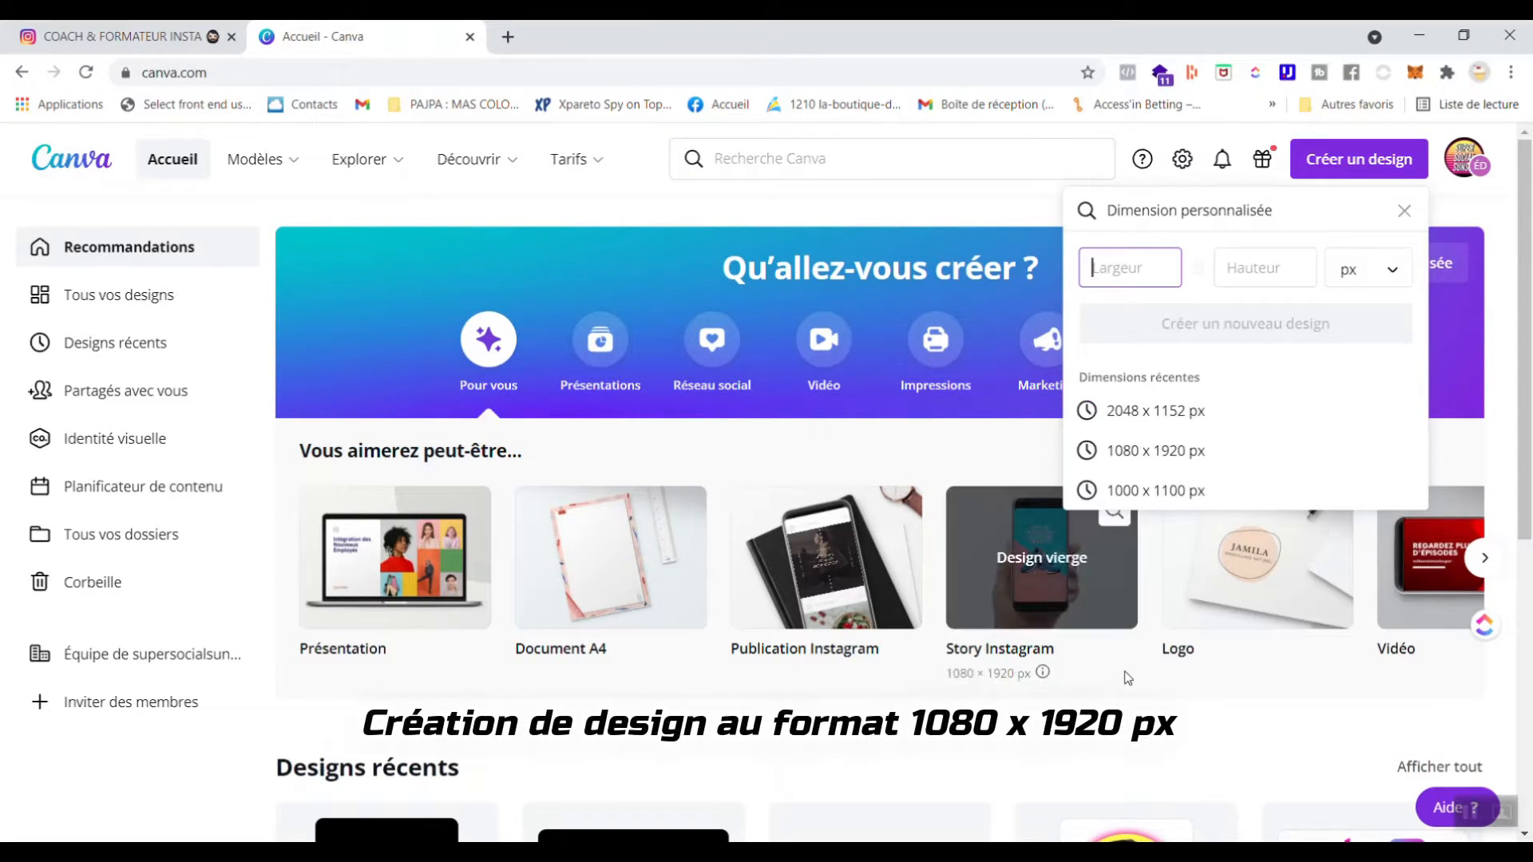
pyautogui.write('1080')
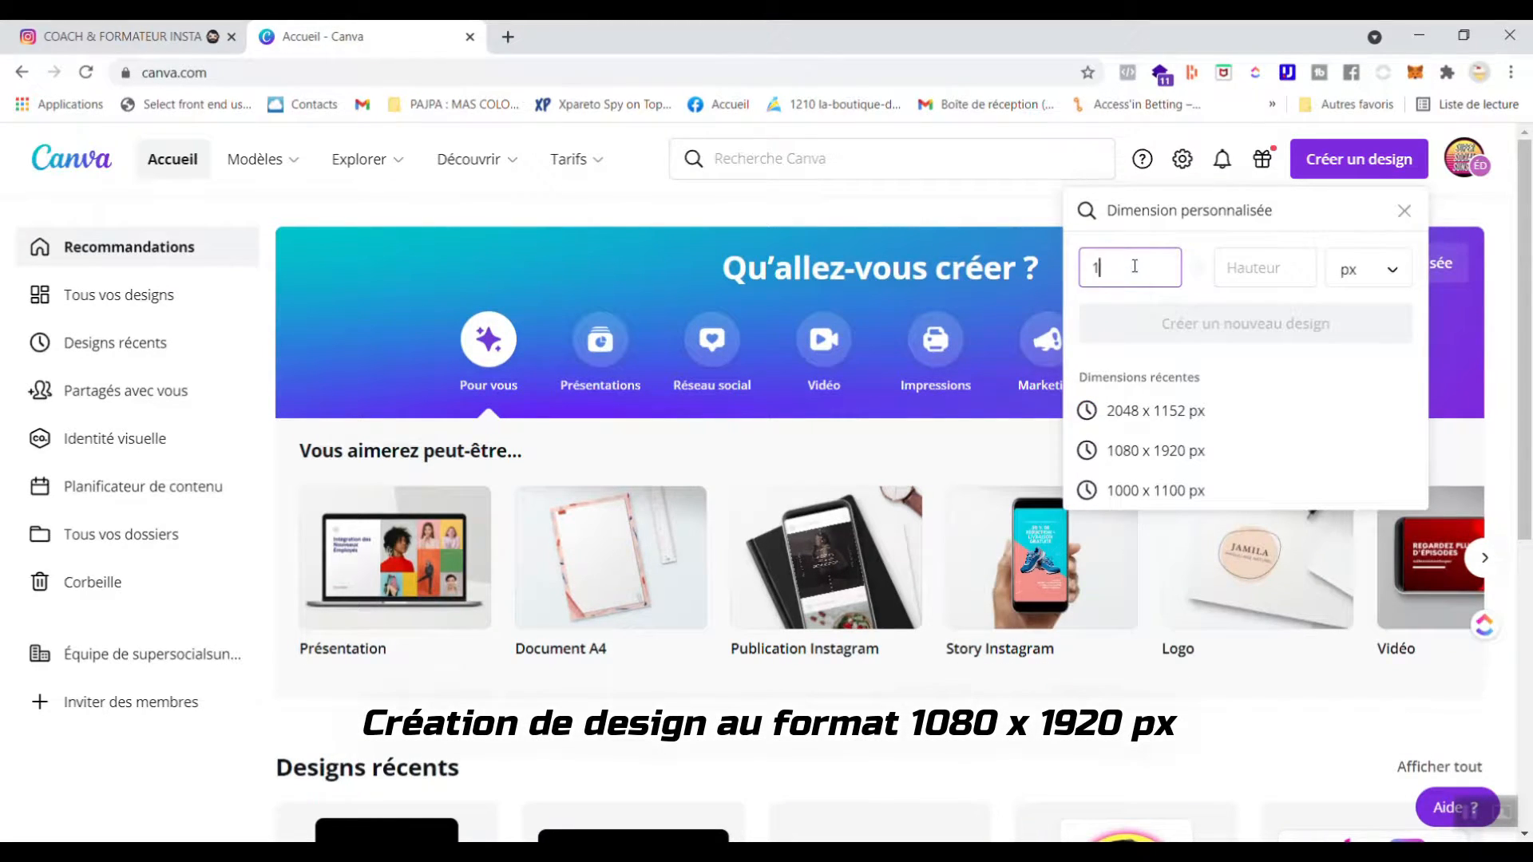
pyautogui.click(1267, 266)
pyautogui.write('1920')
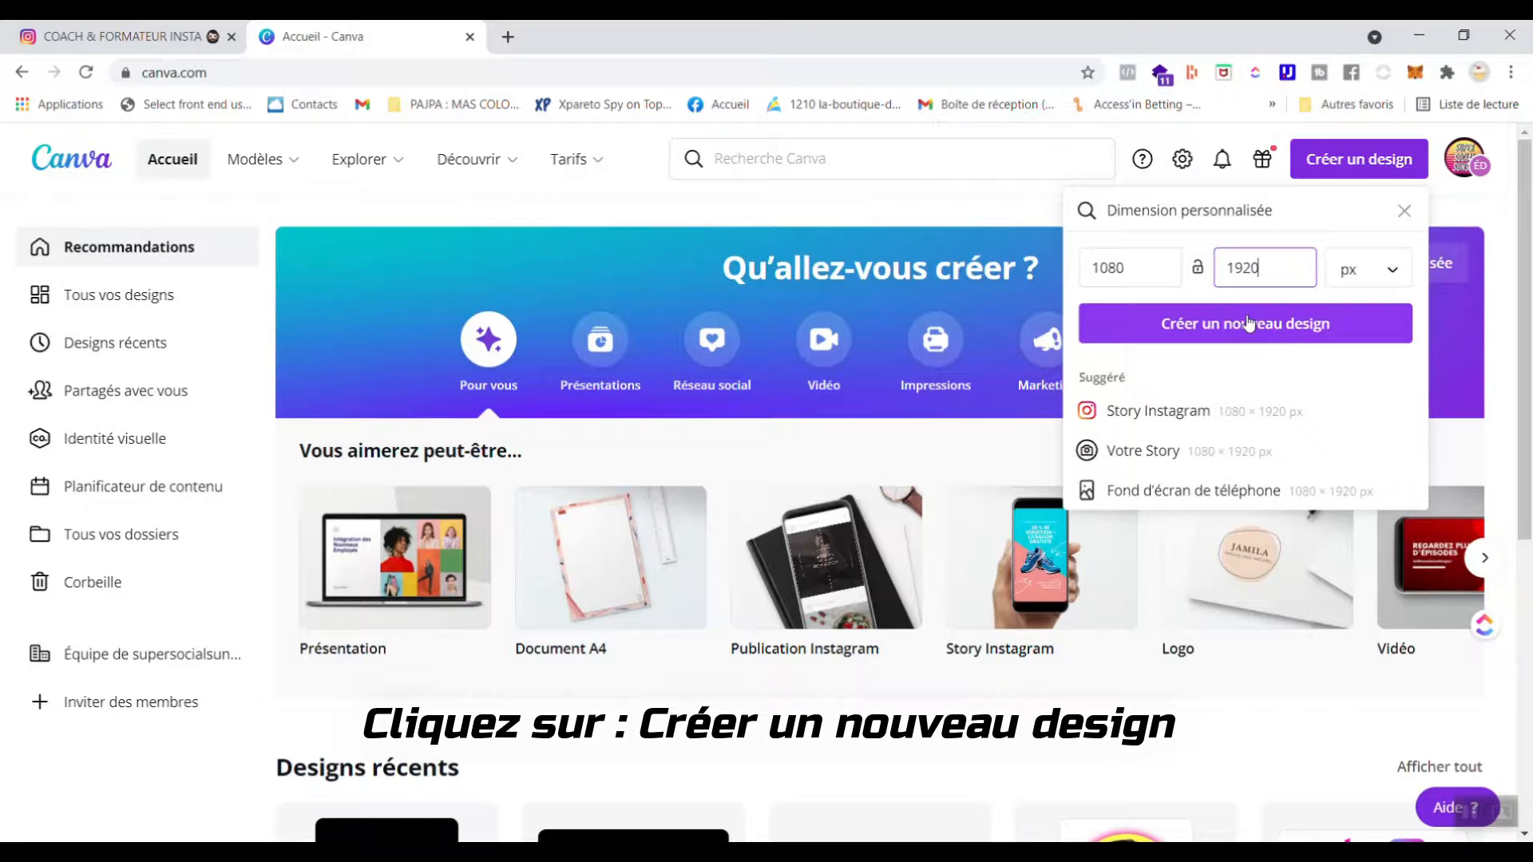
pyautogui.click(1300, 328)
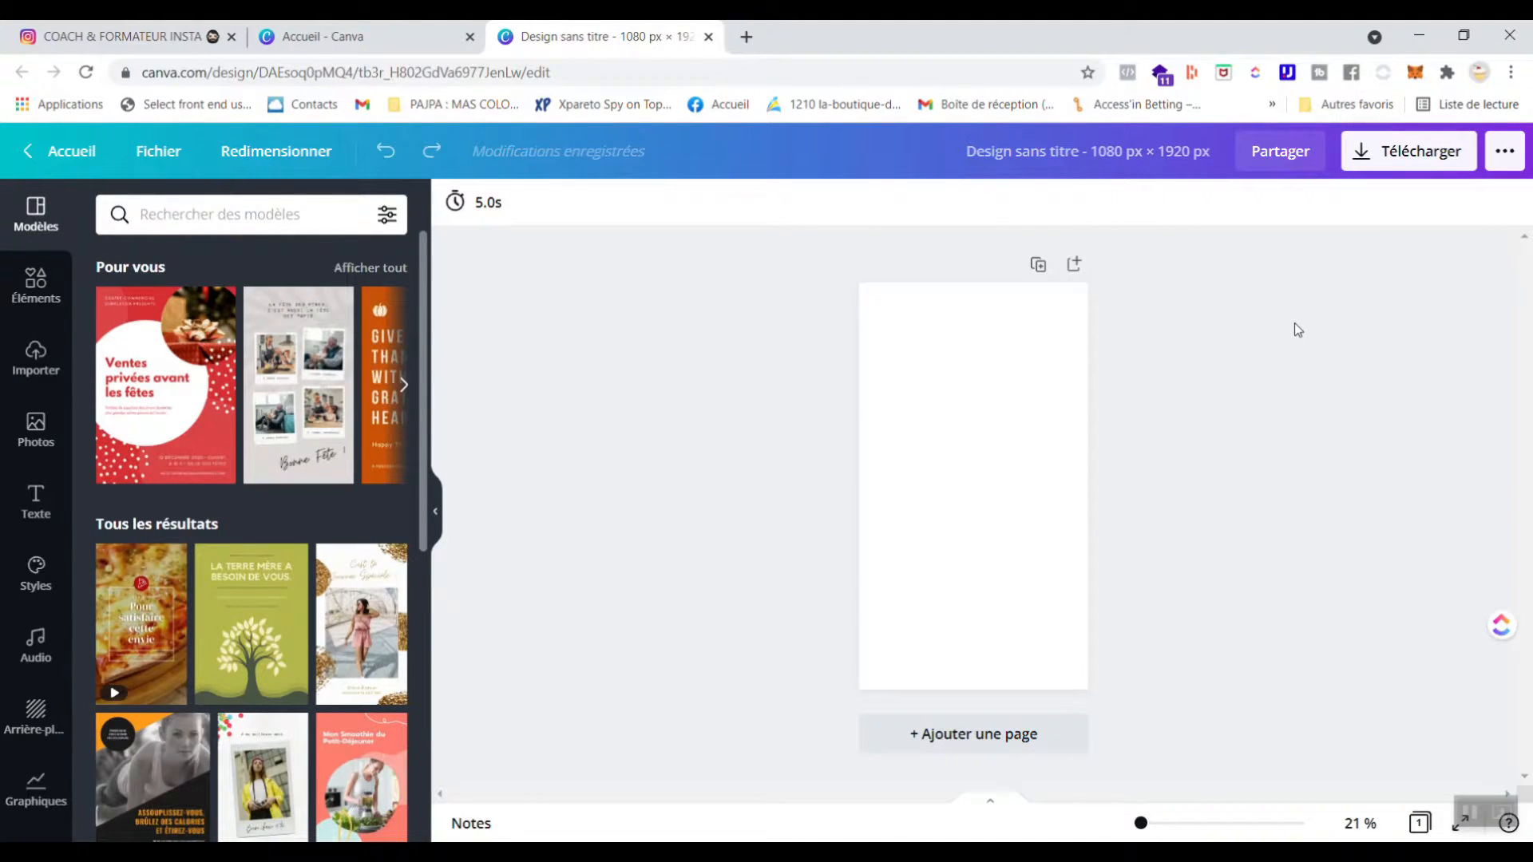
# Add a square shape and enlarge it to 1080 x 1080 px, spanning the page width and vertically centred
pyautogui.click(34, 284)
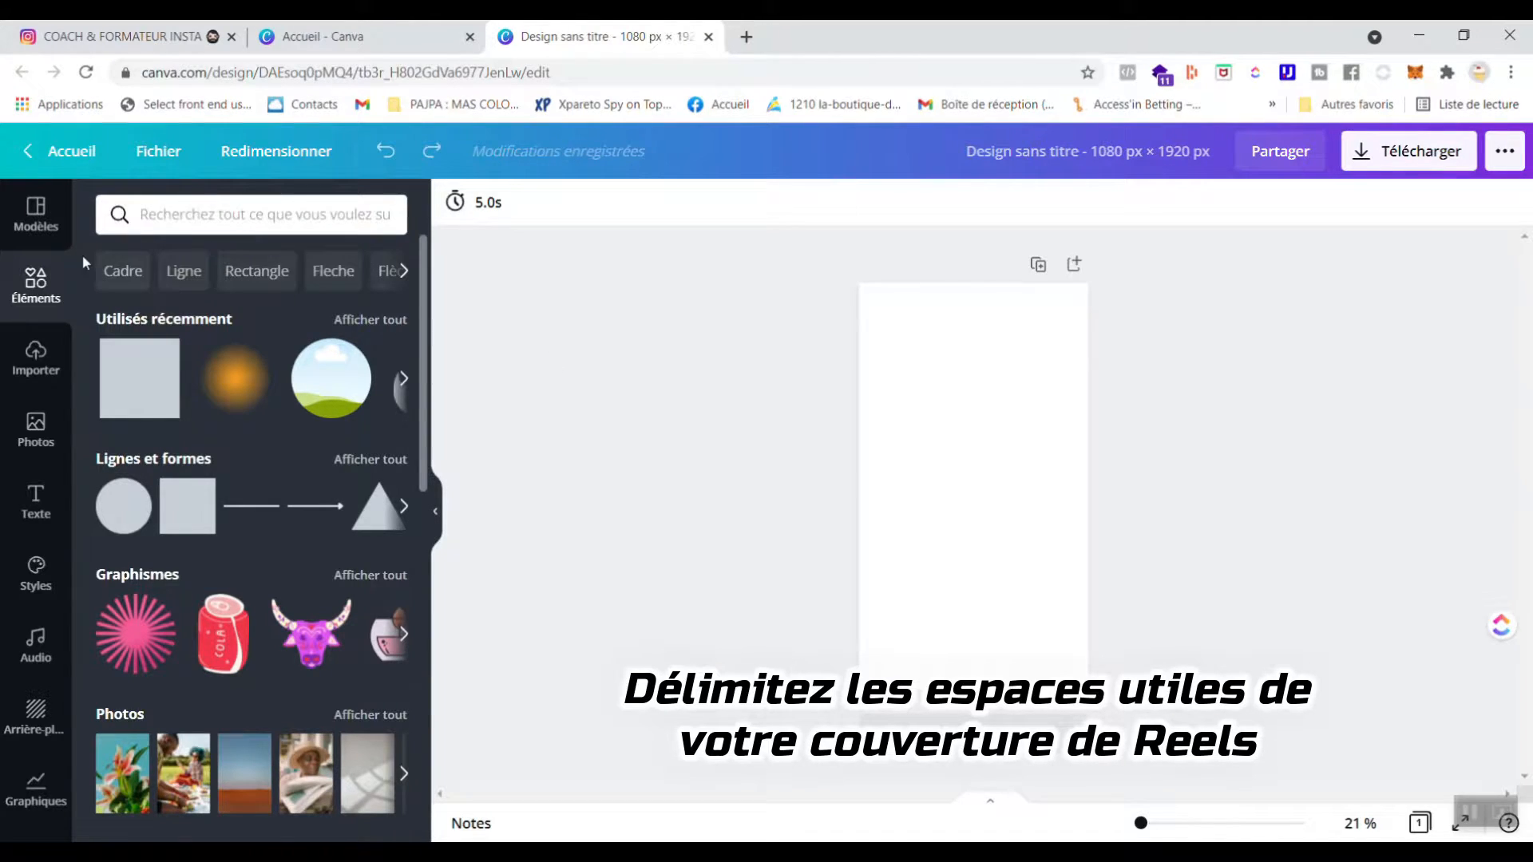
pyautogui.click(28, 296)
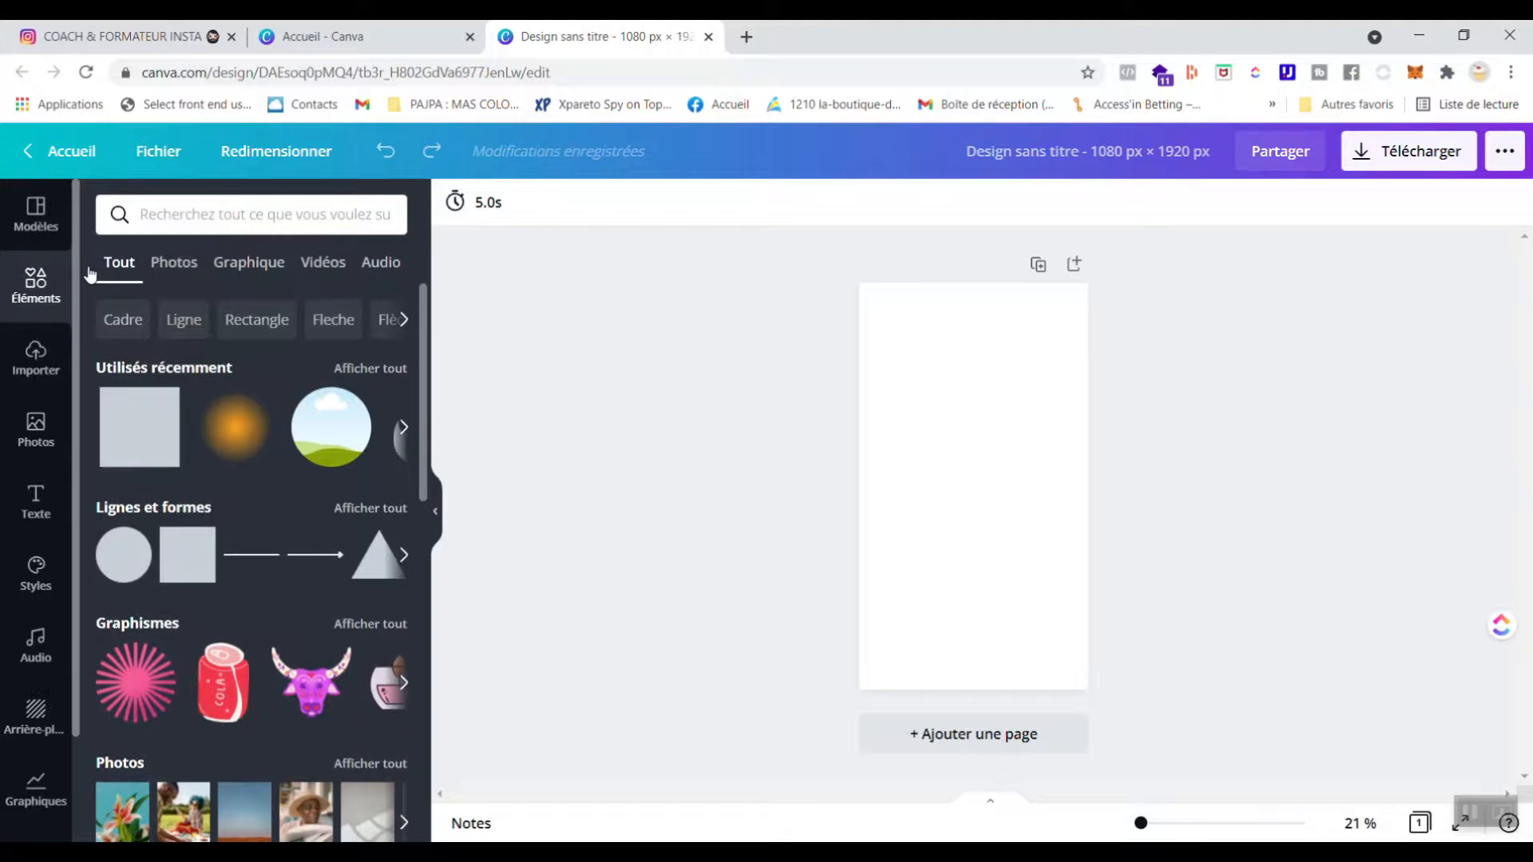
pyautogui.scroll(-5, 206, 543)
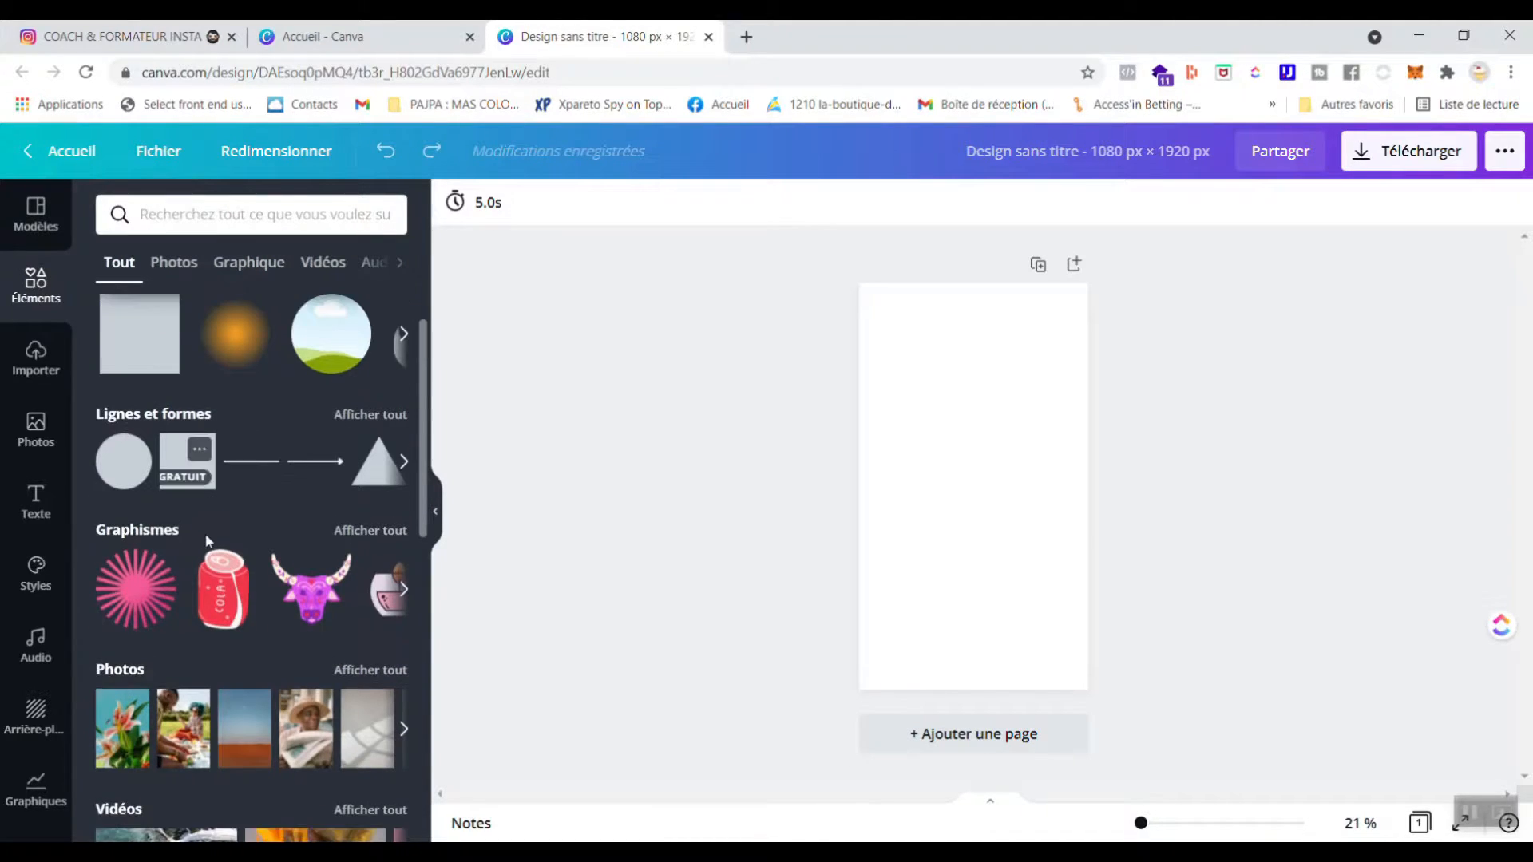
pyautogui.scroll(-7, 173, 658)
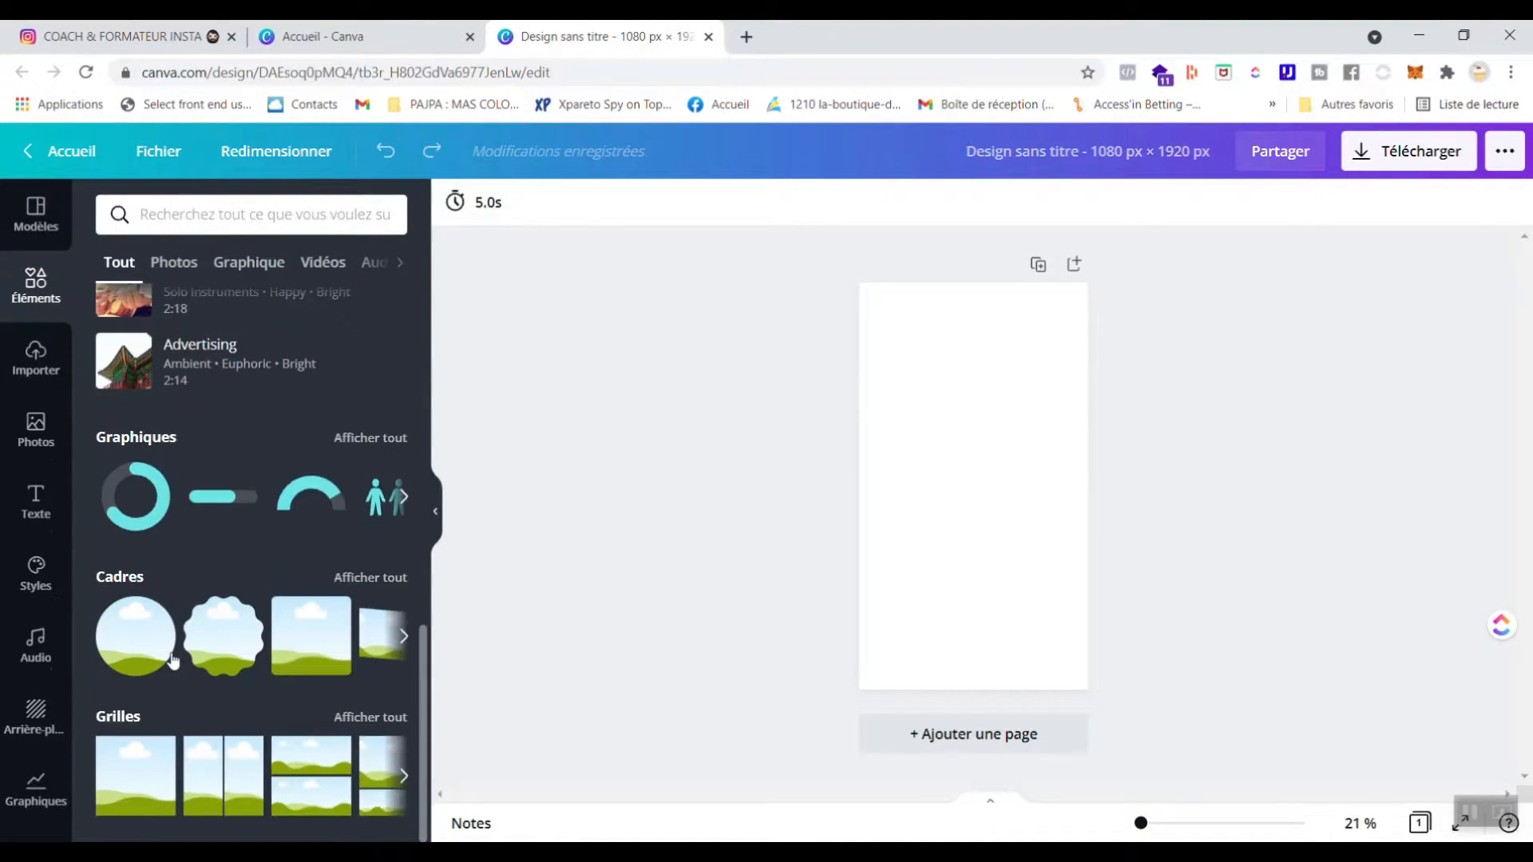
pyautogui.scroll(10, 200, 543)
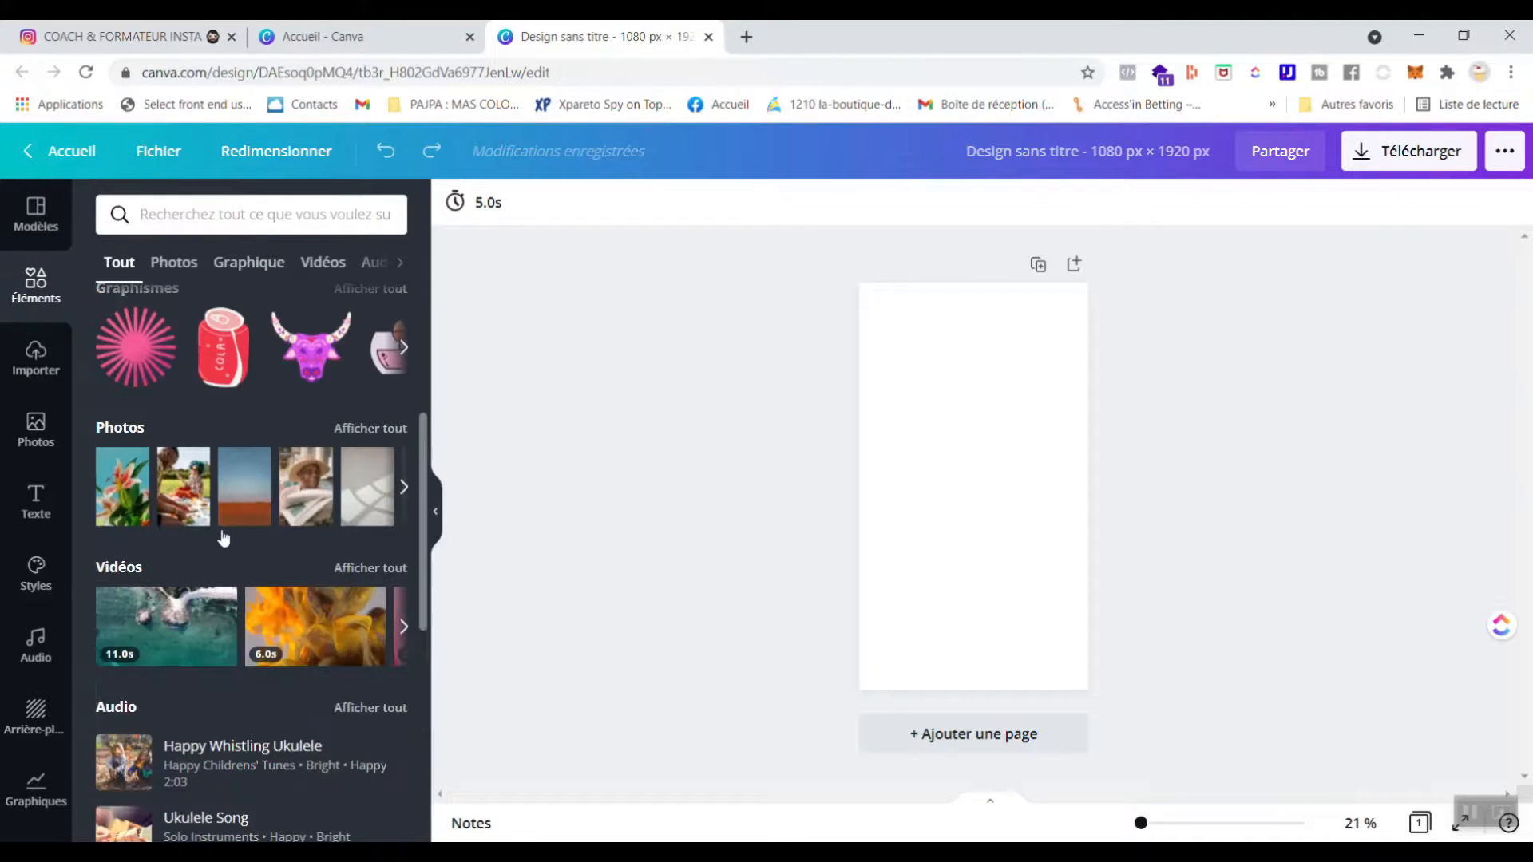
pyautogui.click(172, 545)
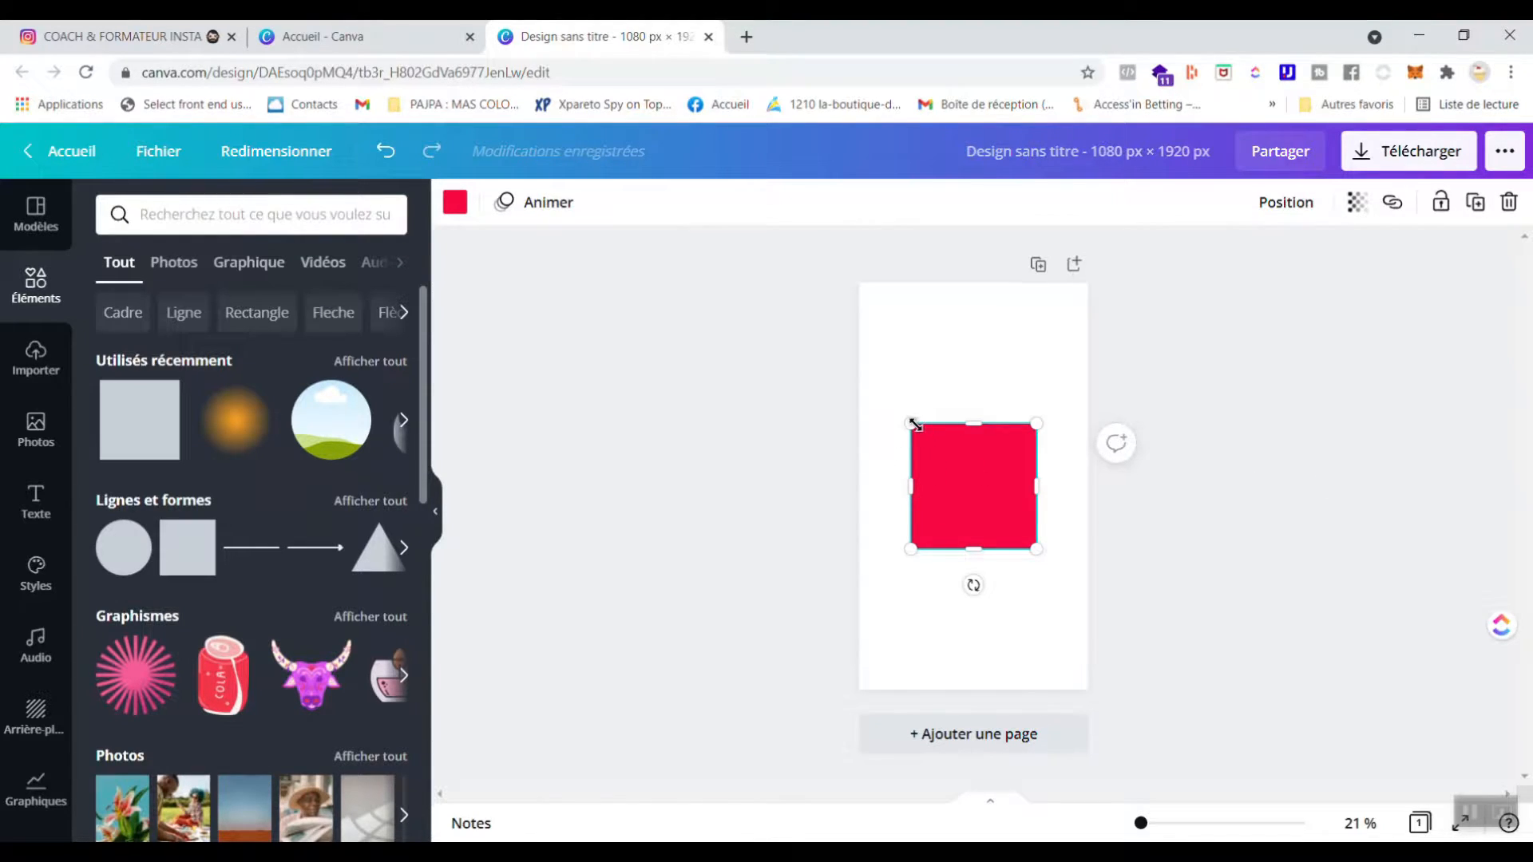
pyautogui.moveTo(912, 423); pyautogui.dragTo(859, 393)
pyautogui.moveTo(849, 387); pyautogui.dragTo(849, 386)
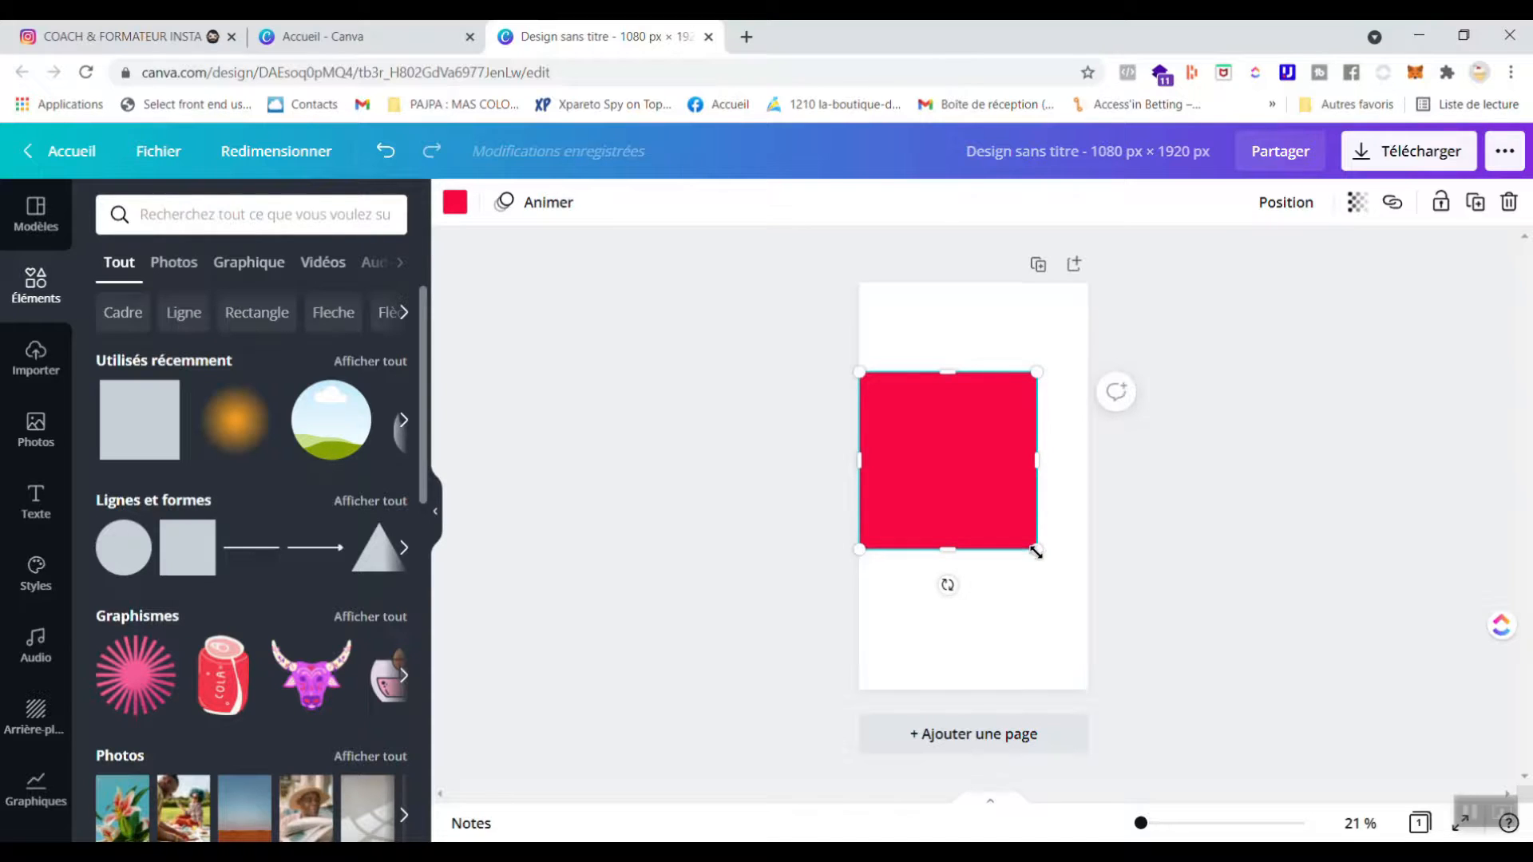
pyautogui.moveTo(1036, 549); pyautogui.dragTo(1078, 615)
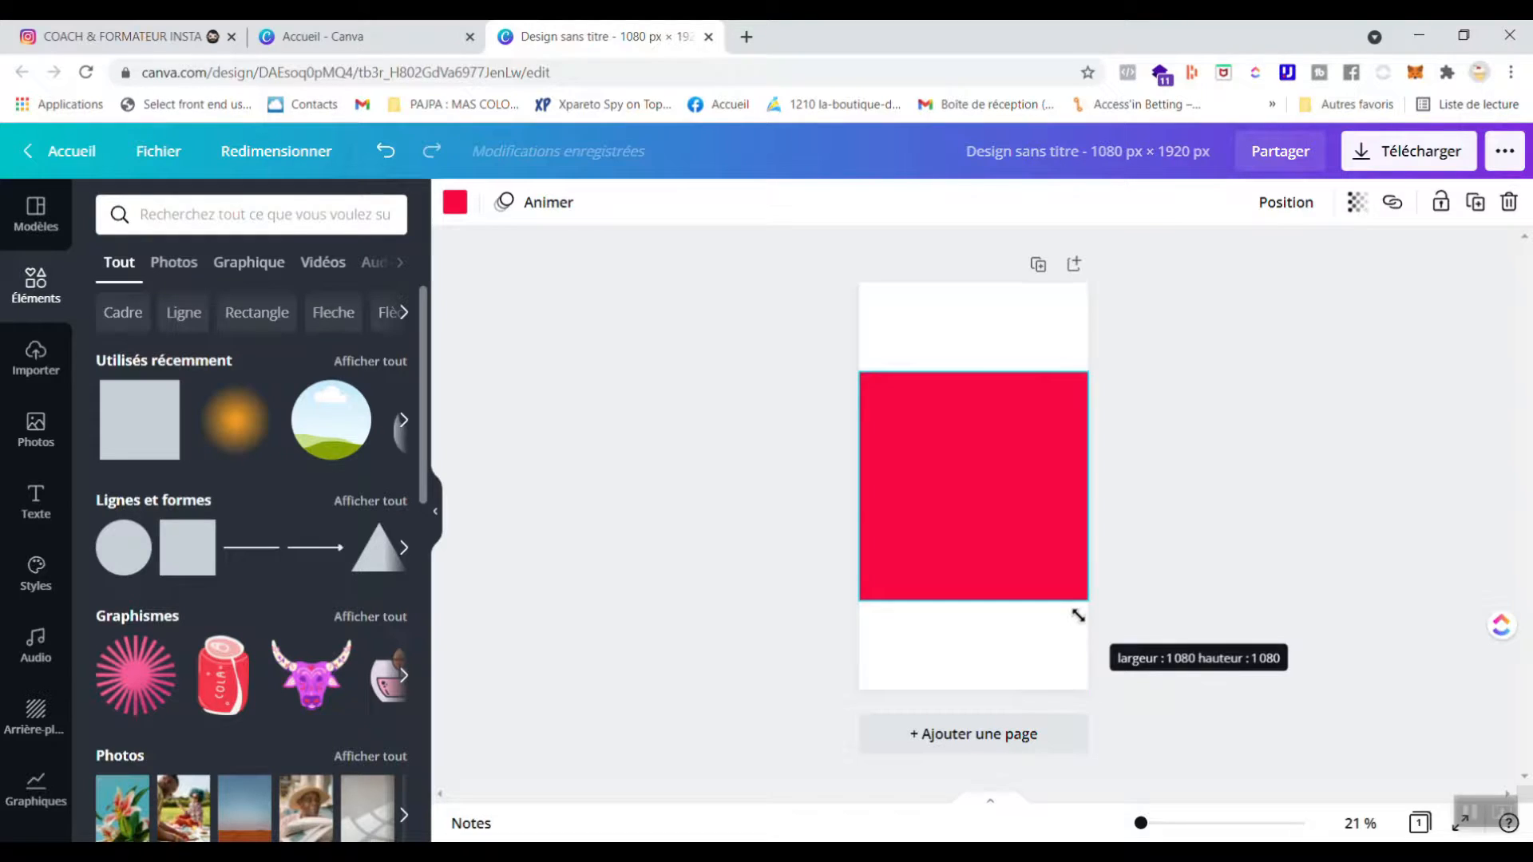
pyautogui.moveTo(1078, 615); pyautogui.dragTo(1085, 602)
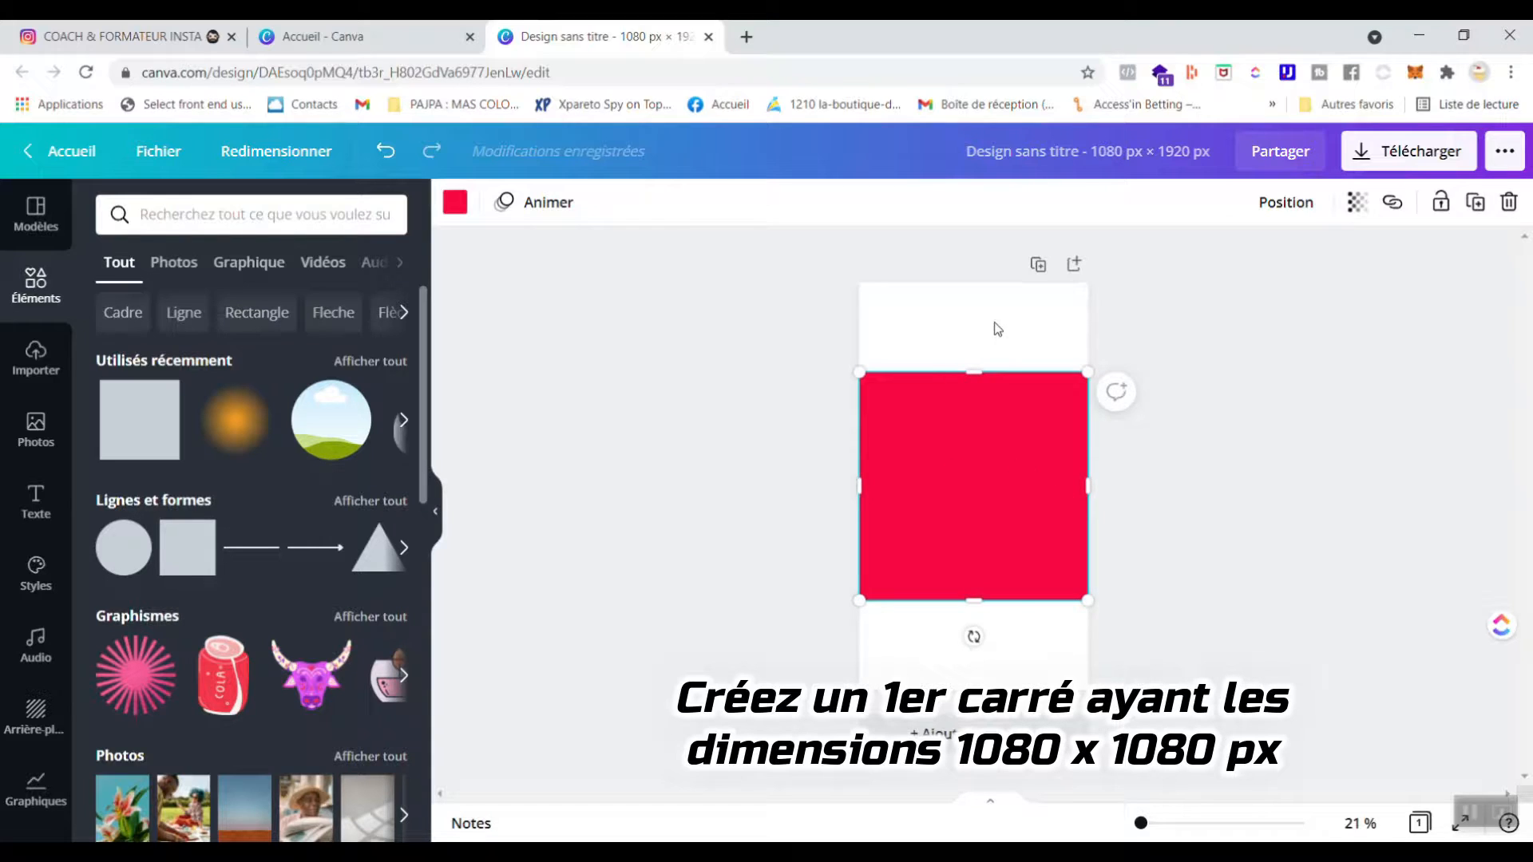
# Set the red square's transparency to 36 and deselect it
pyautogui.click(1355, 202)
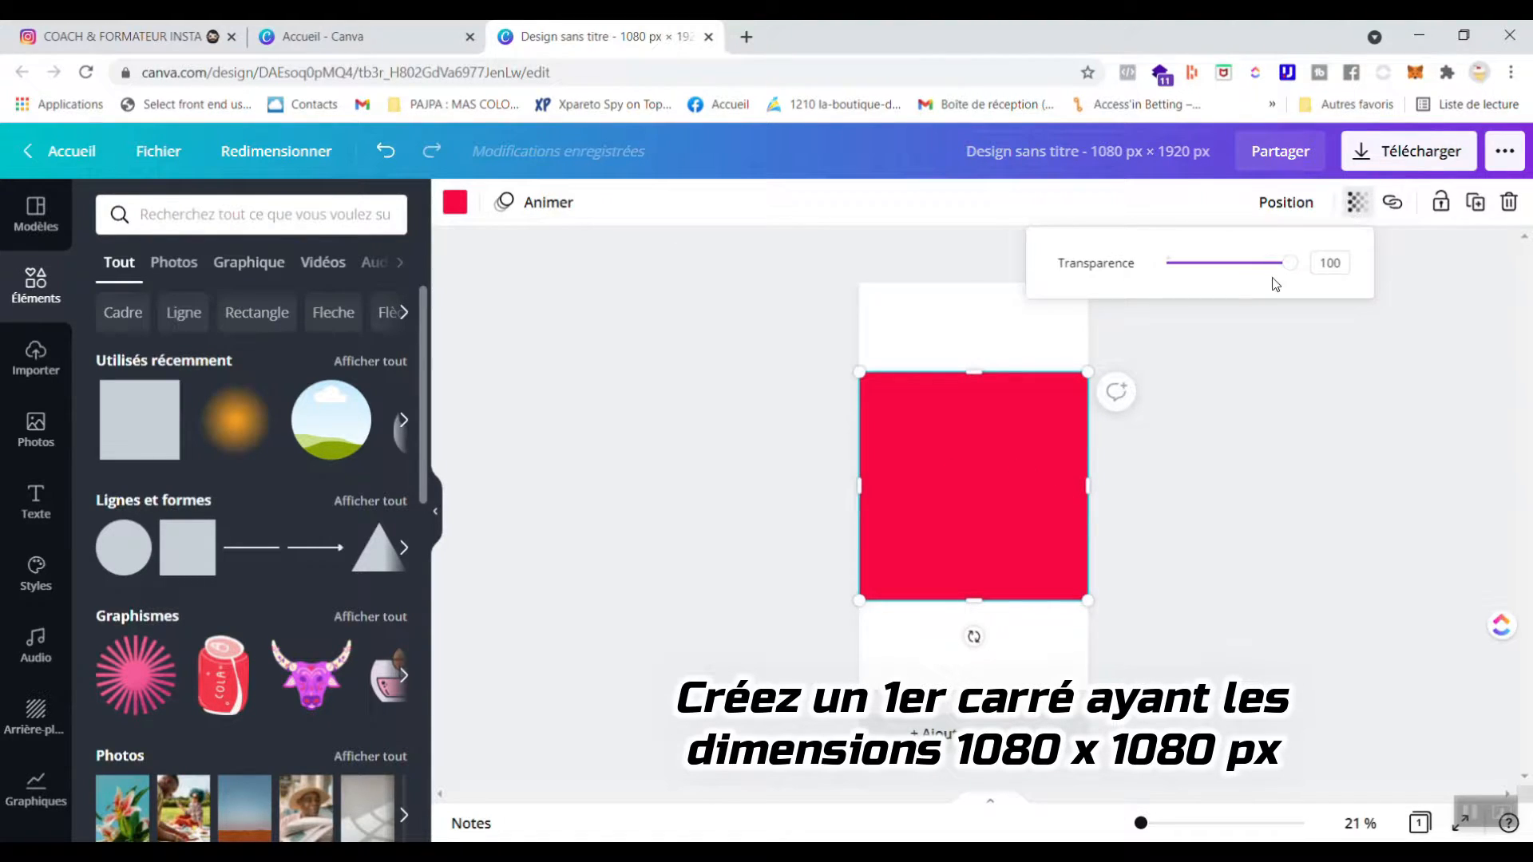
pyautogui.moveTo(1287, 265); pyautogui.dragTo(1212, 264)
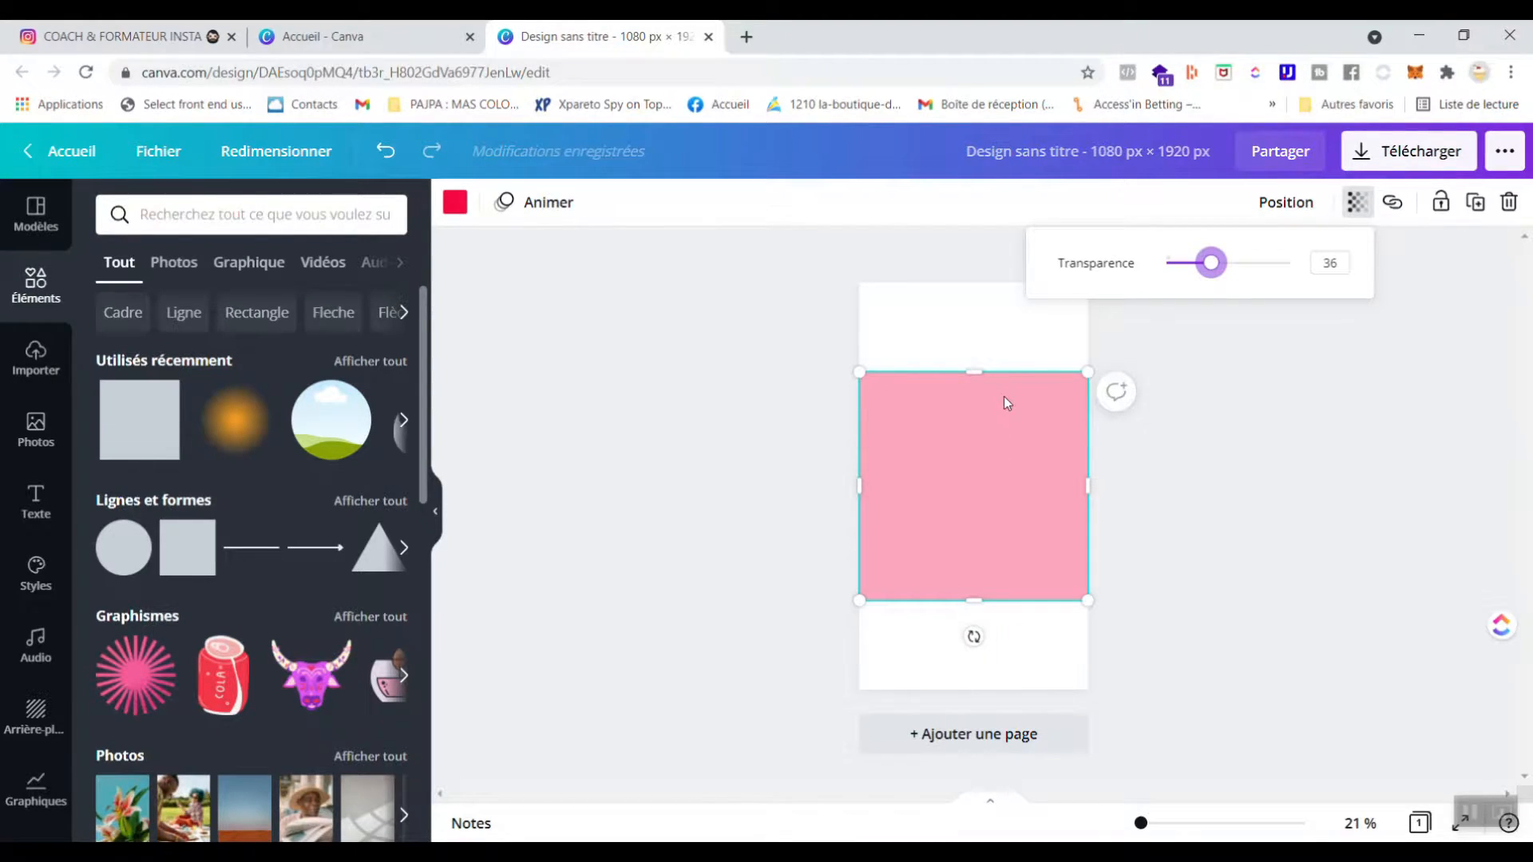
pyautogui.moveTo(988, 492)
pyautogui.mouseDown()
pyautogui.moveTo(1026, 445)
pyautogui.moveTo(996, 517)
pyautogui.moveTo(978, 457)
pyautogui.moveTo(996, 465)
pyautogui.moveTo(988, 491)
pyautogui.mouseUp()
pyautogui.click(1175, 453)
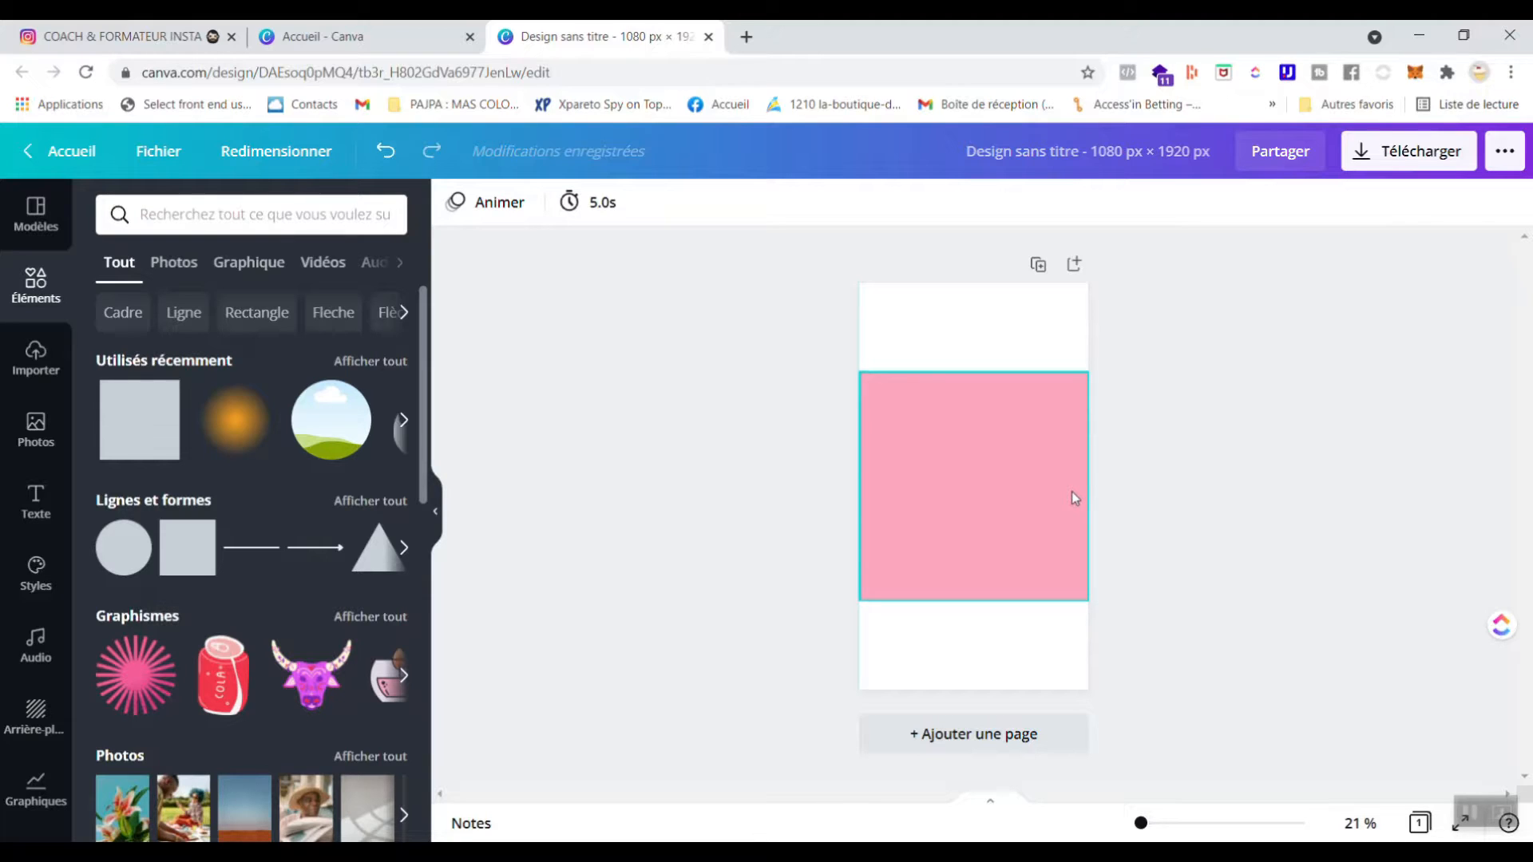
# Add a second square, stretch it into a 1080 x 1350 px rectangle over the first, and centre it on the page
pyautogui.click(123, 415)
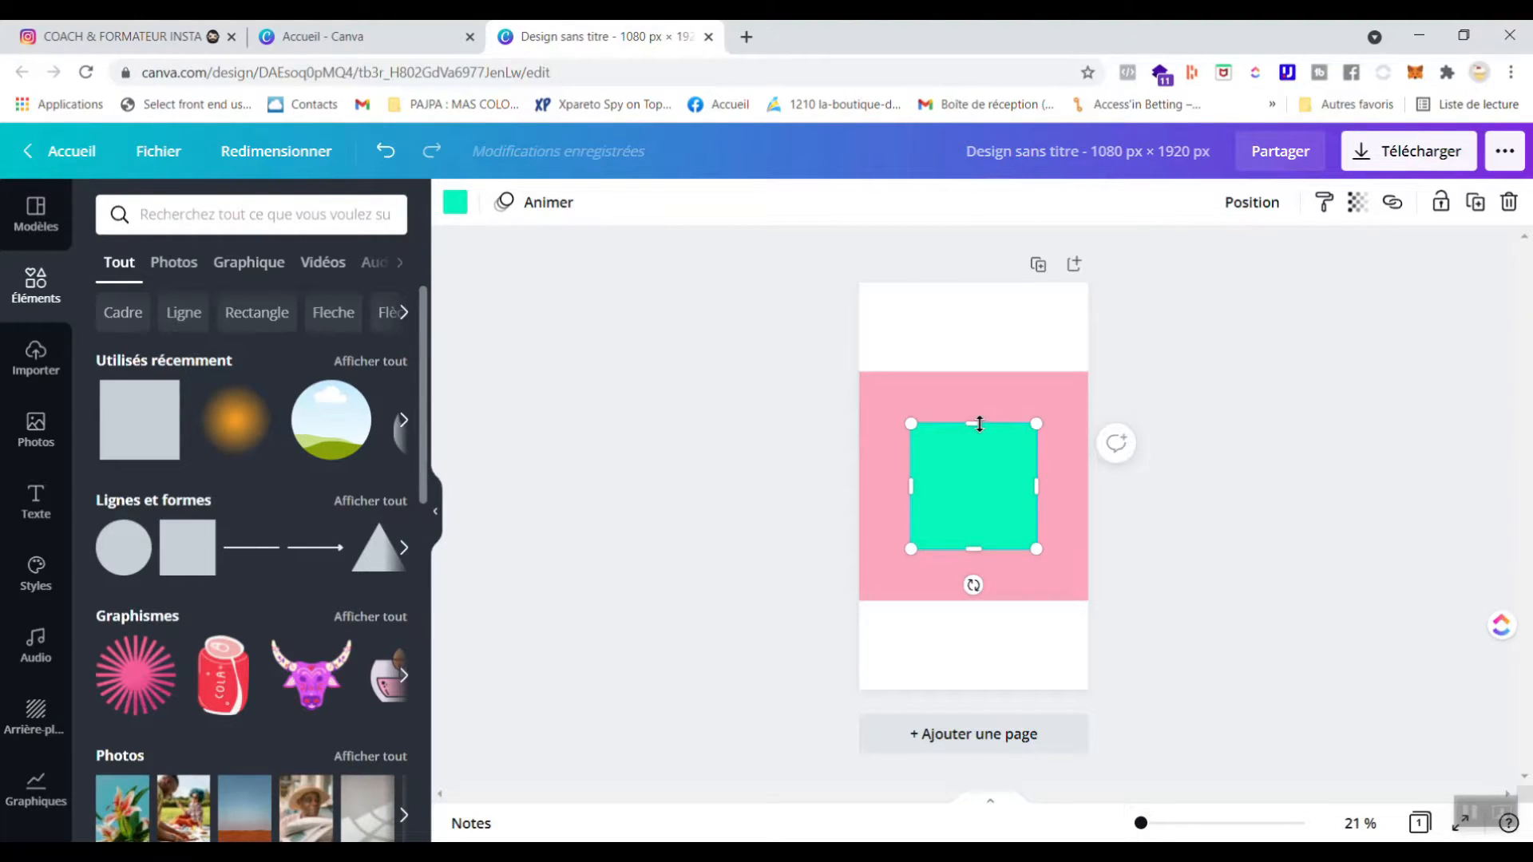
pyautogui.moveTo(980, 423); pyautogui.dragTo(992, 333)
pyautogui.moveTo(984, 529); pyautogui.dragTo(922, 616)
pyautogui.moveTo(987, 479); pyautogui.dragTo(1087, 478)
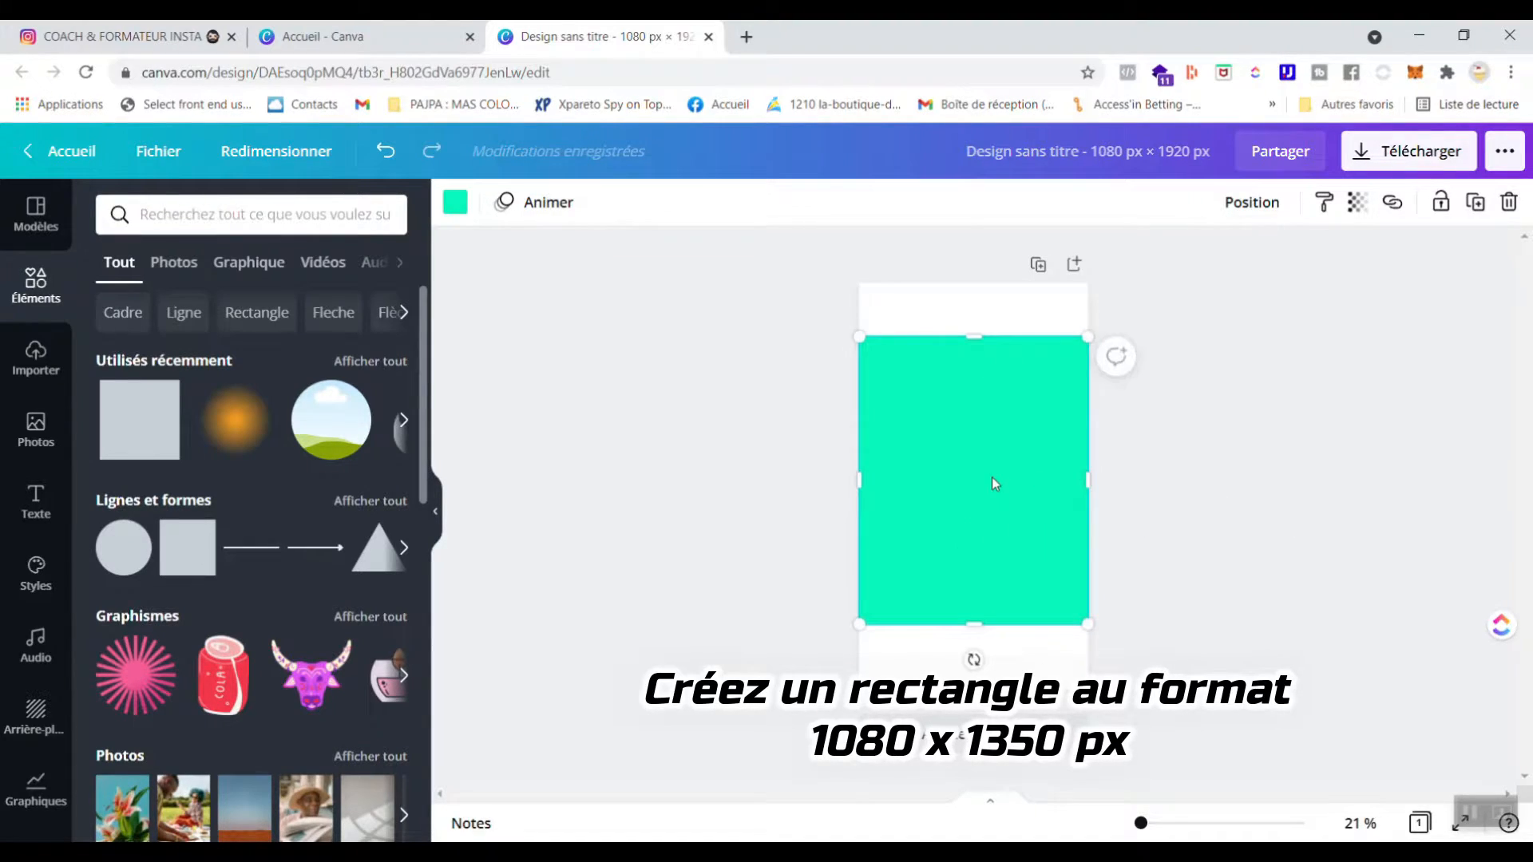
pyautogui.moveTo(994, 483); pyautogui.dragTo(996, 487)
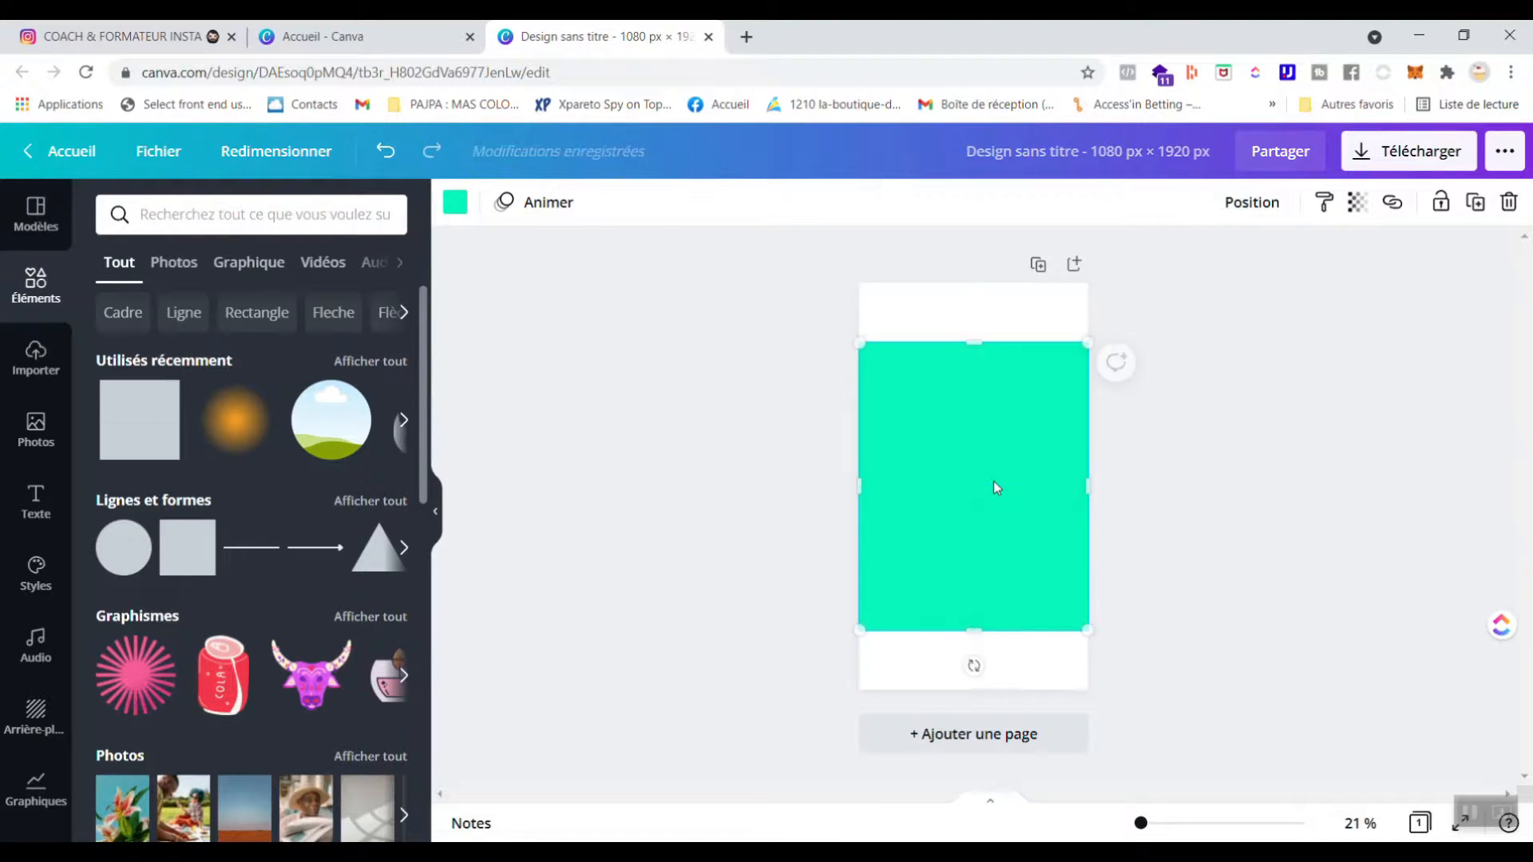
# Send the green rectangle behind the red square and slightly adjust its bottom and top edges
pyautogui.click(1252, 202)
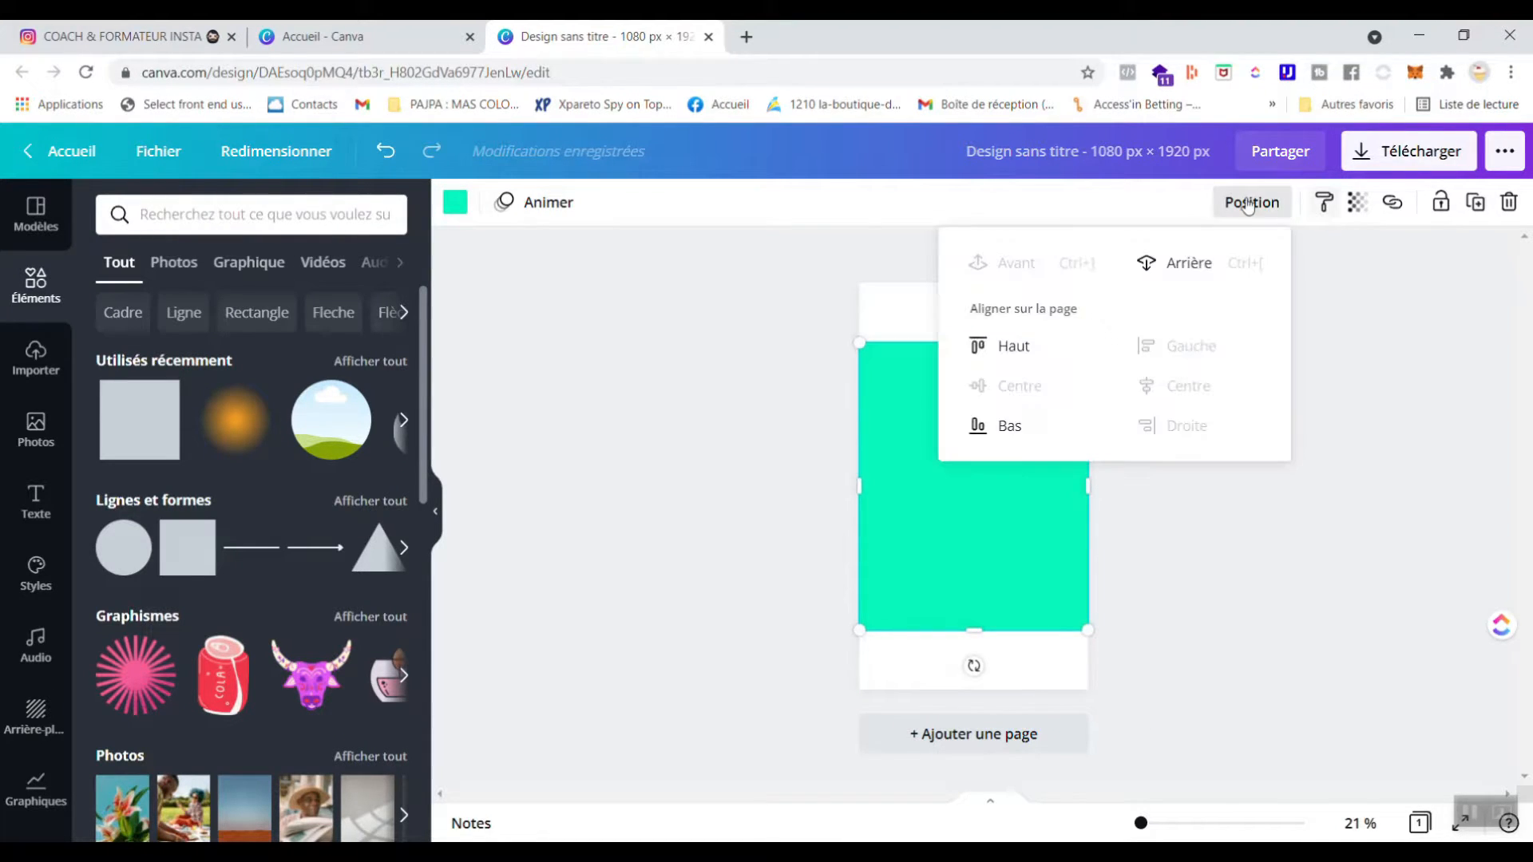
pyautogui.click(1185, 268)
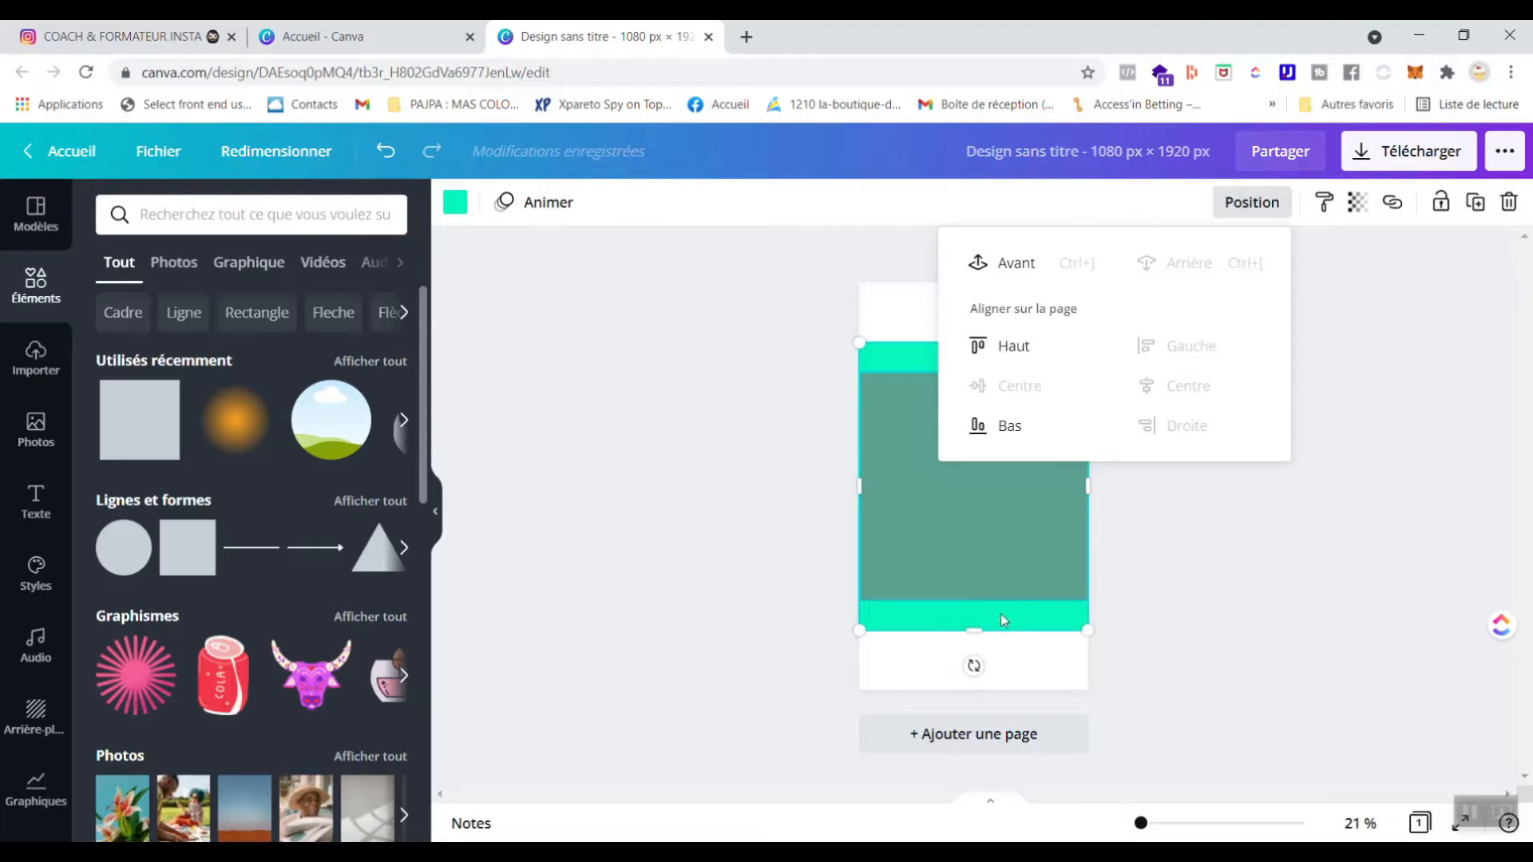
pyautogui.moveTo(980, 630); pyautogui.dragTo(982, 628)
pyautogui.click(1310, 393)
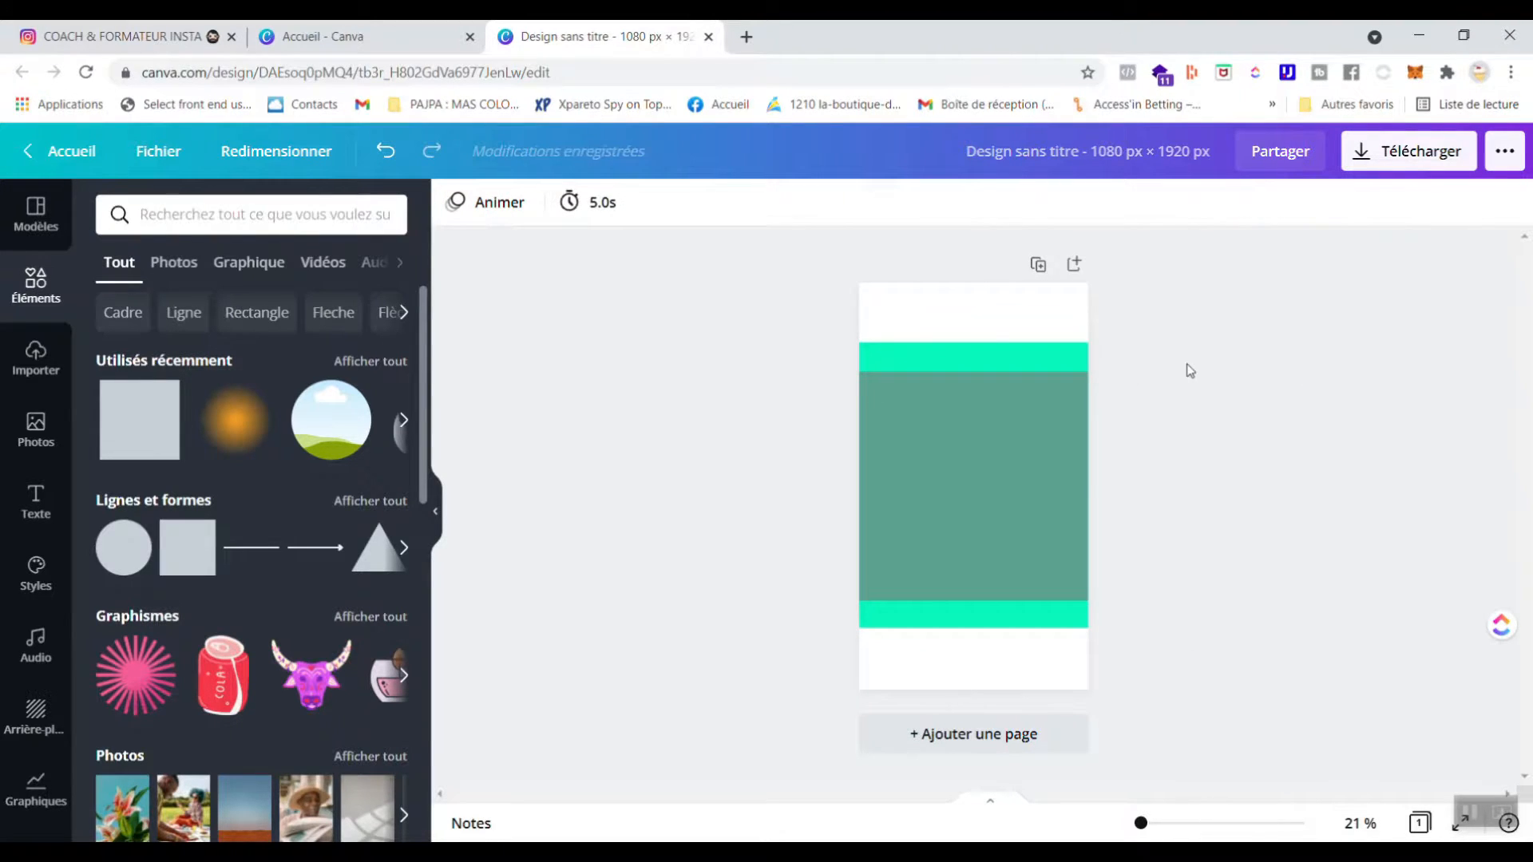
pyautogui.moveTo(980, 348); pyautogui.dragTo(989, 343)
pyautogui.click(1298, 432)
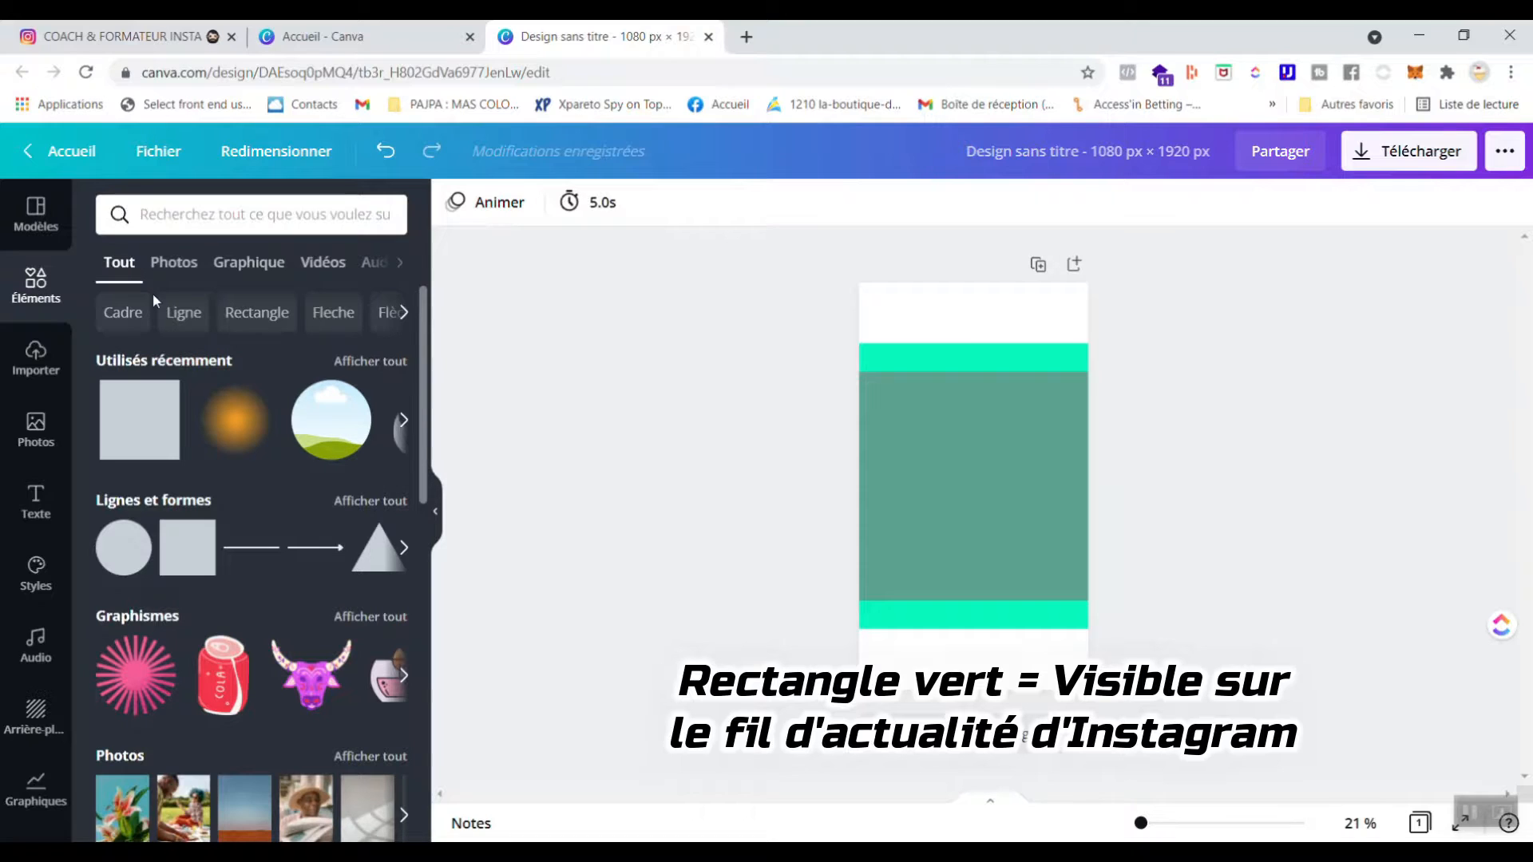
# Set the red square's transparency to 60 and clear the selection
pyautogui.click(972, 415)
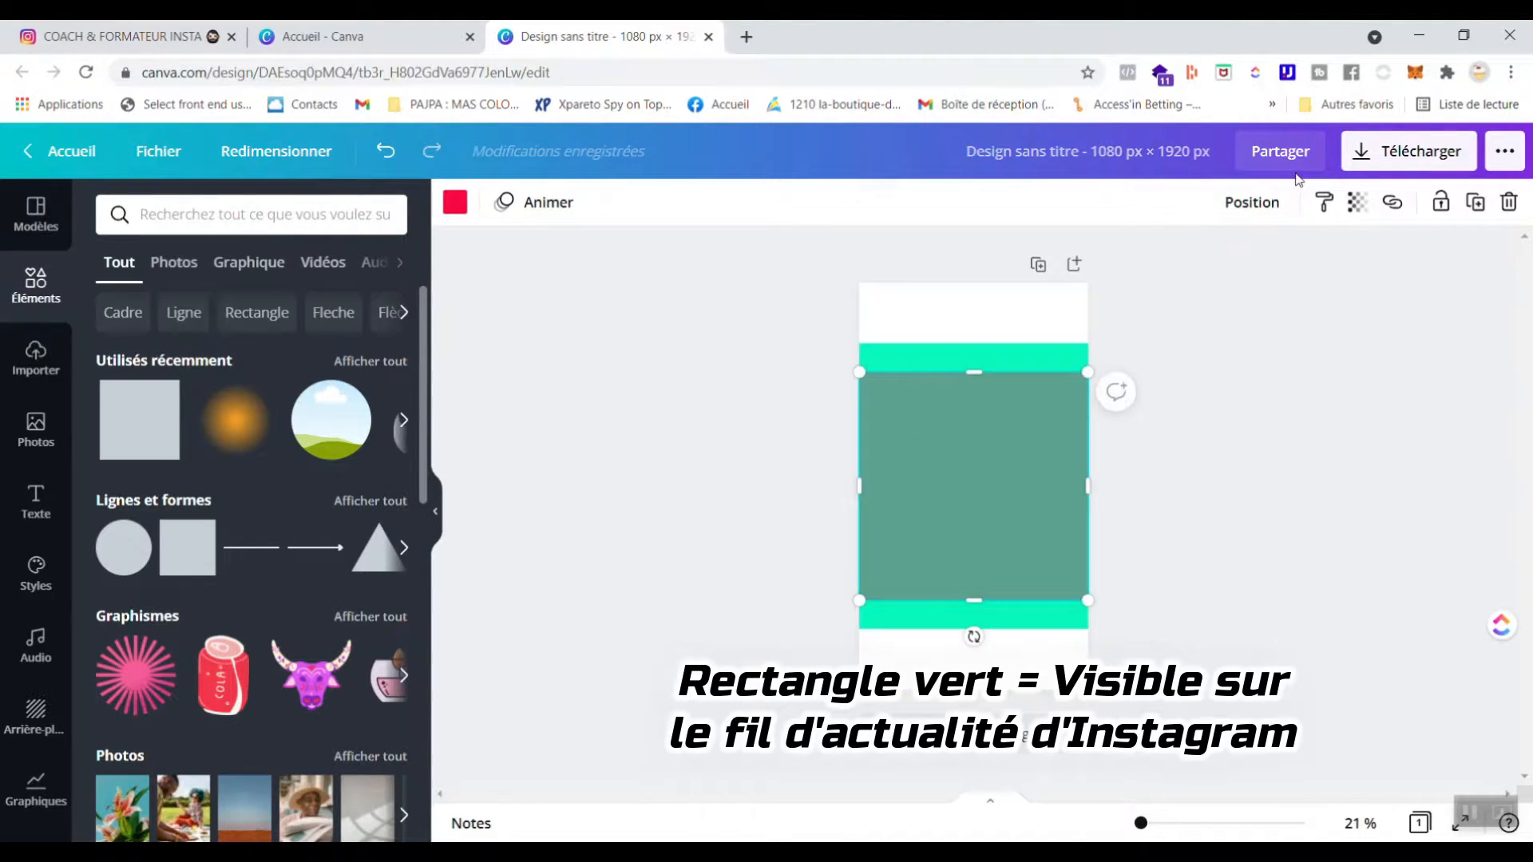
pyautogui.click(1358, 206)
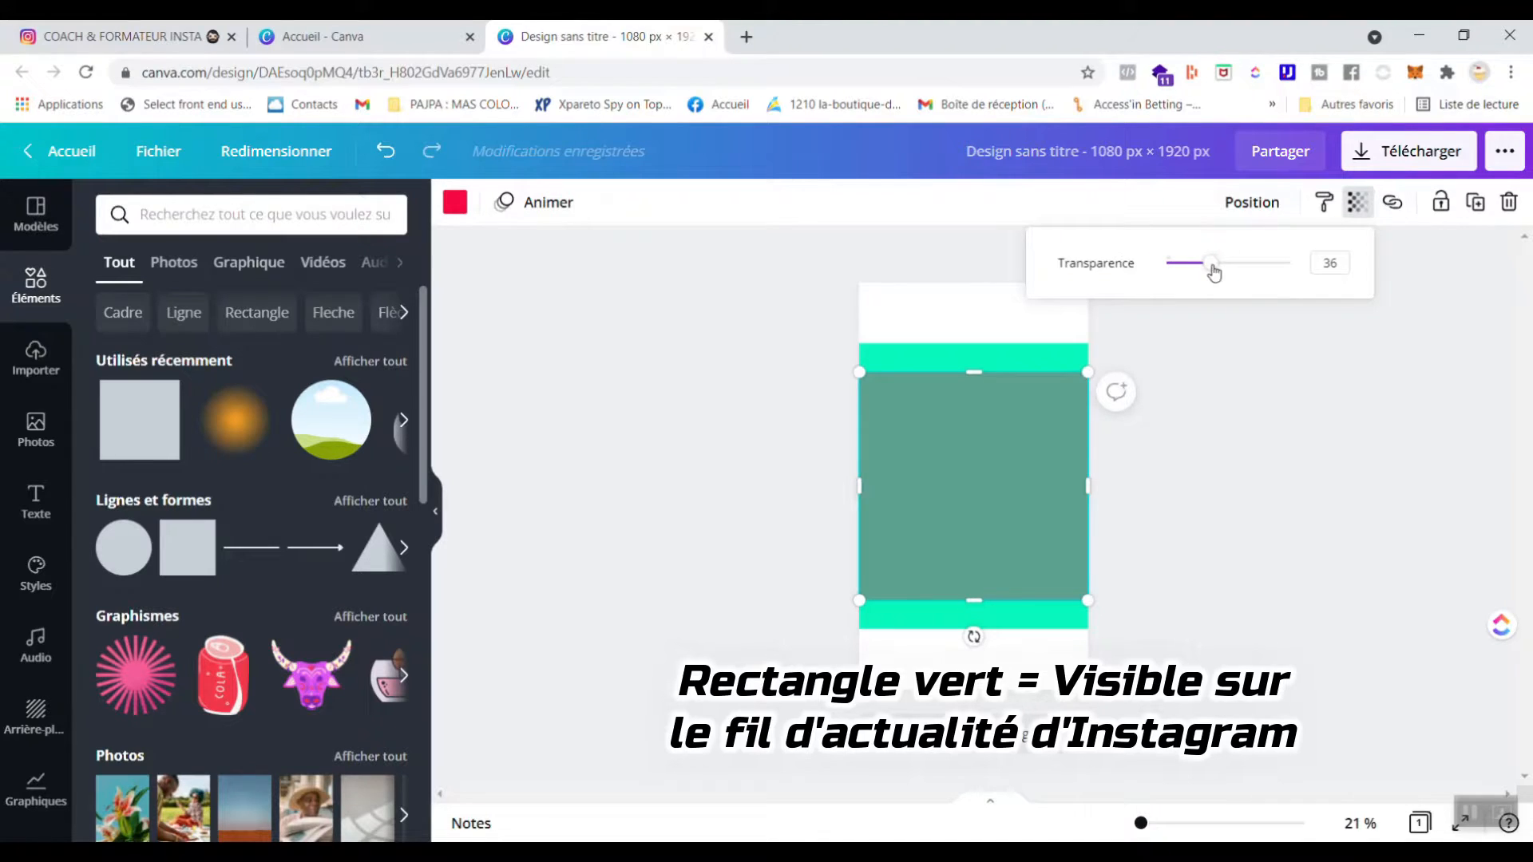
pyautogui.click(1245, 271)
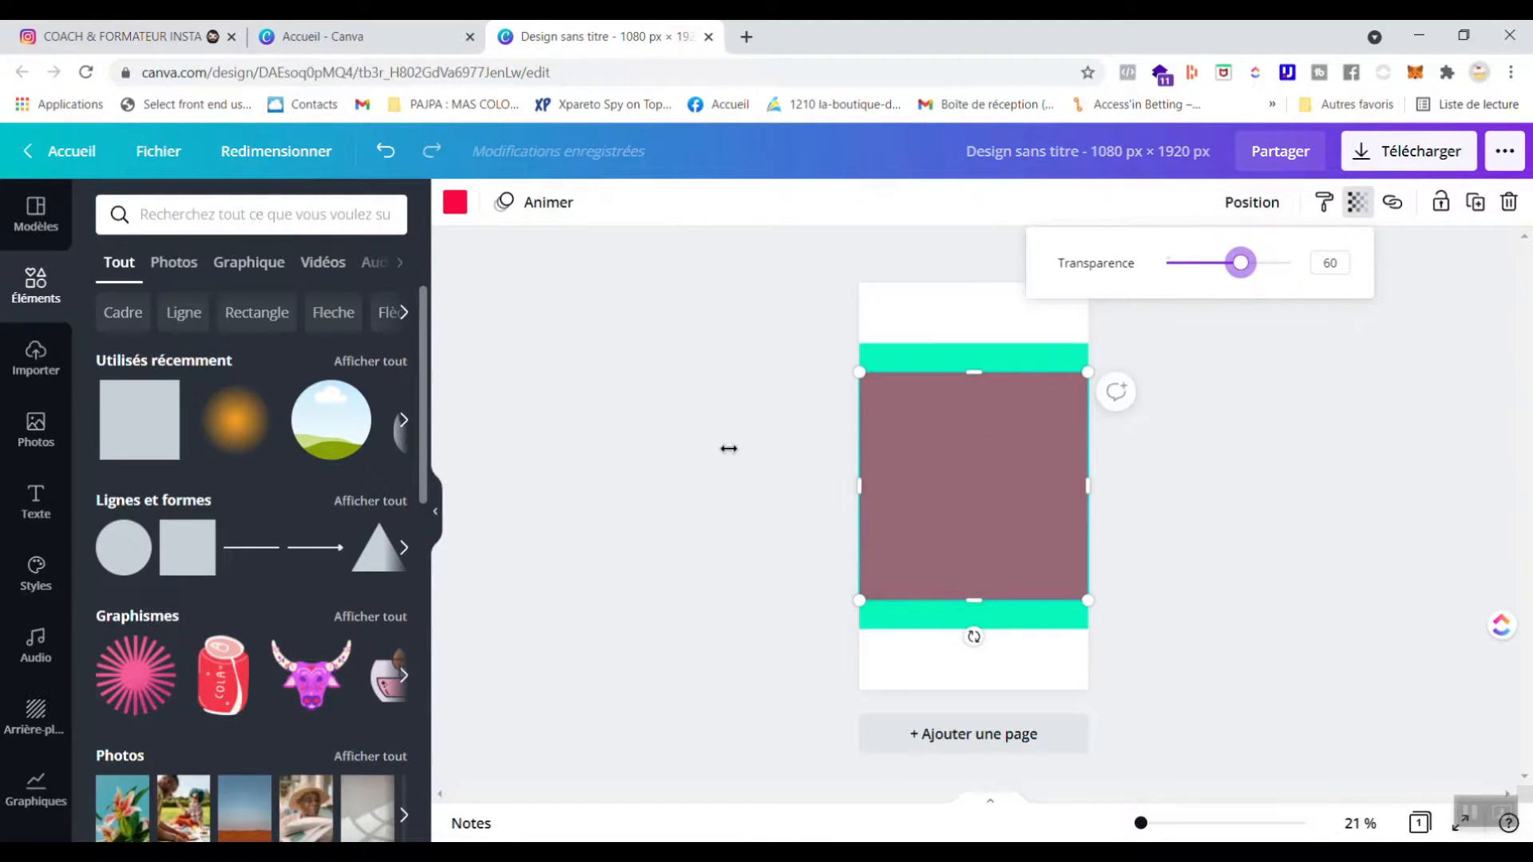
pyautogui.click(1004, 350)
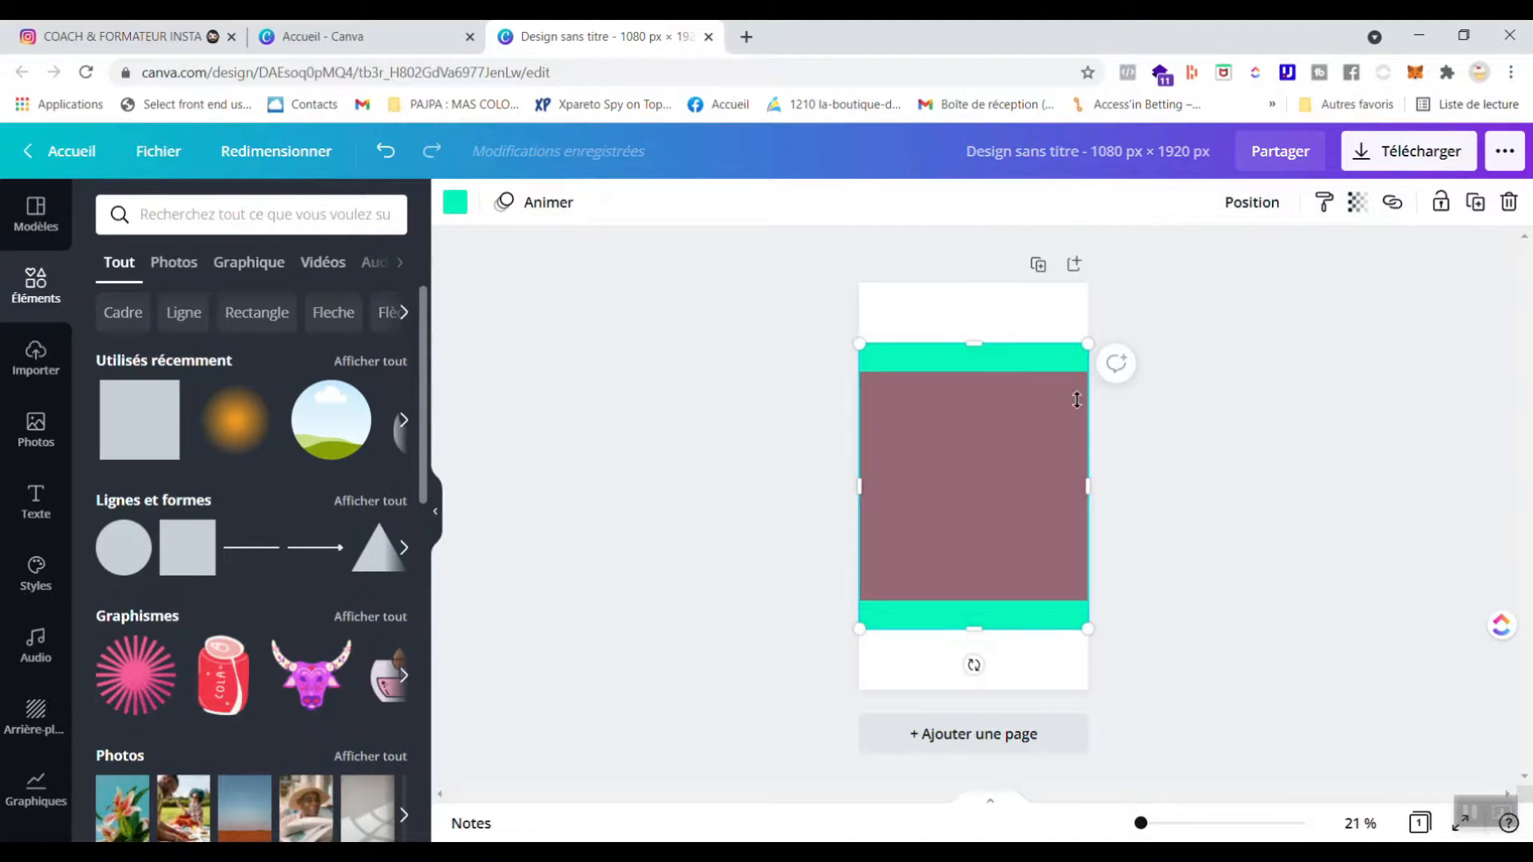
pyautogui.click(1241, 388)
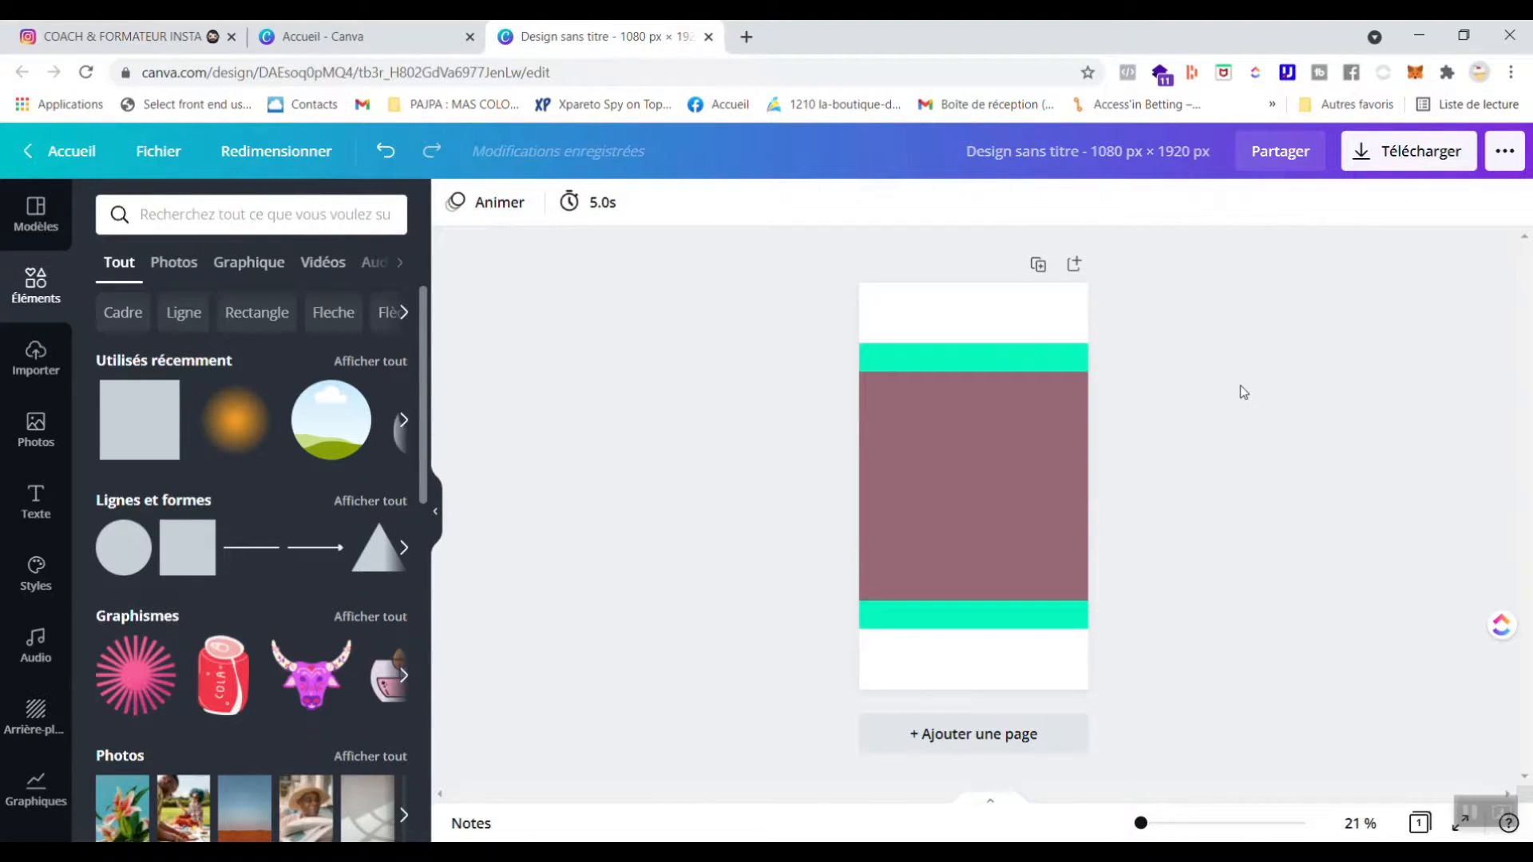
# Add a third square, stretch it to fill the whole 1080 x 1920 px page, and send it to the back
pyautogui.click(146, 430)
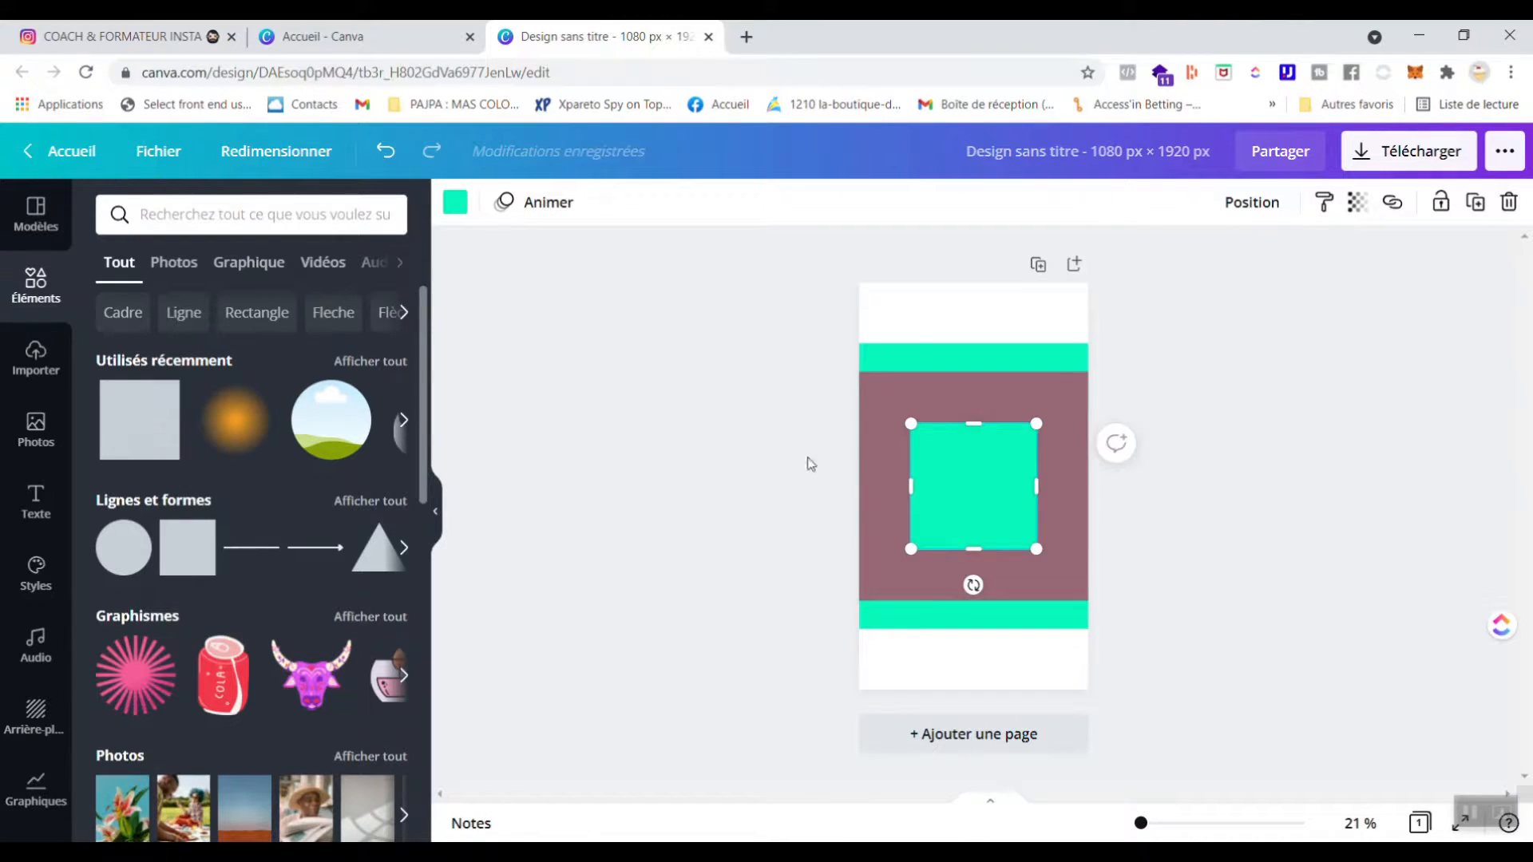
pyautogui.moveTo(1015, 487); pyautogui.dragTo(1090, 359)
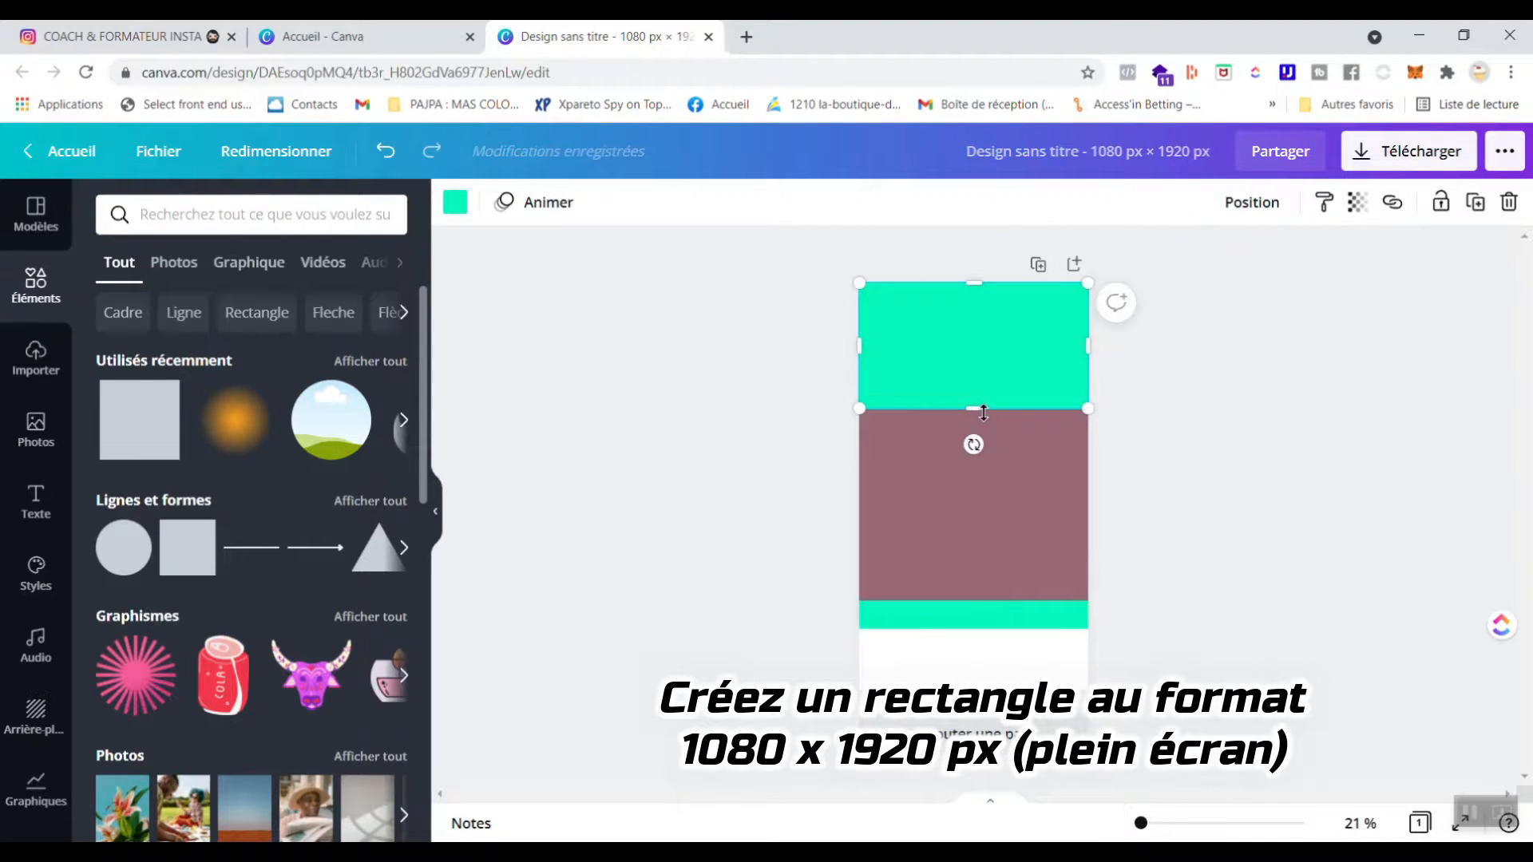
pyautogui.moveTo(982, 417); pyautogui.dragTo(976, 701)
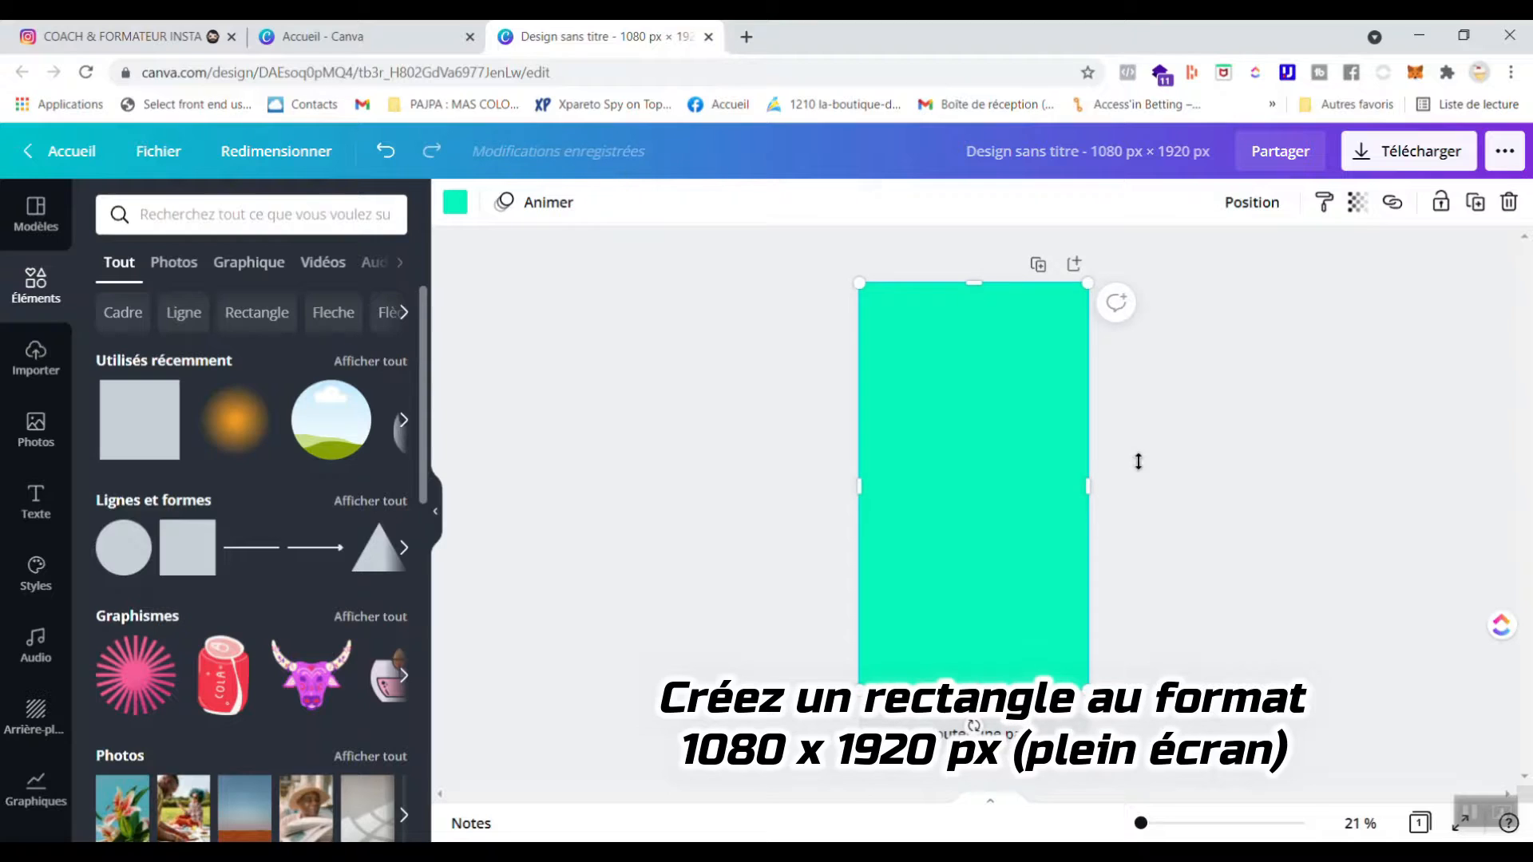
pyautogui.click(1252, 202)
pyautogui.click(1182, 263)
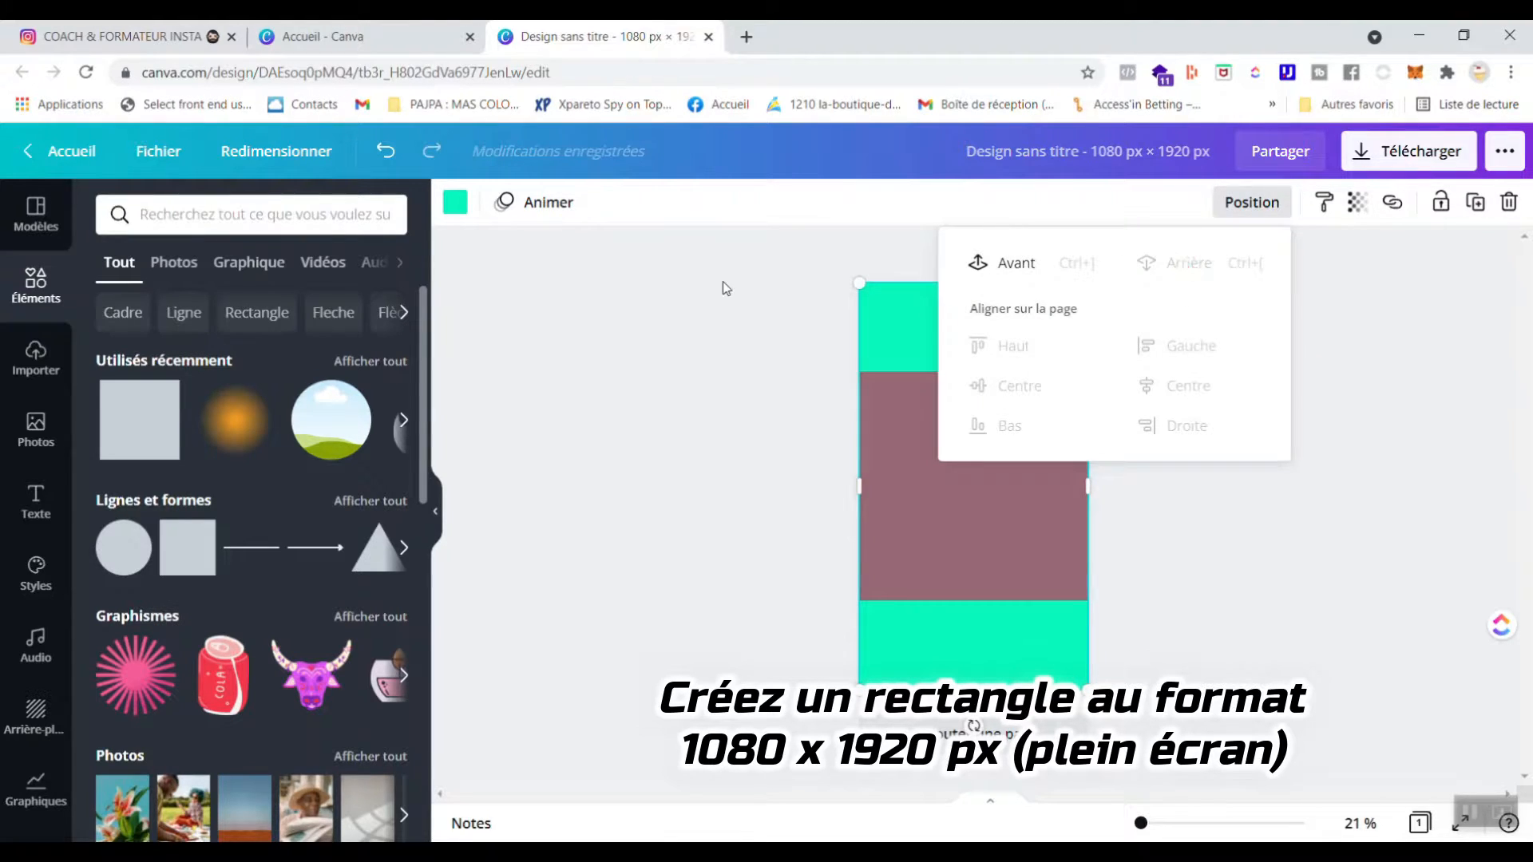
# Fill the full-page rectangle with the yellow from the Luscious Lemonade palette and deselect it
pyautogui.click(459, 206)
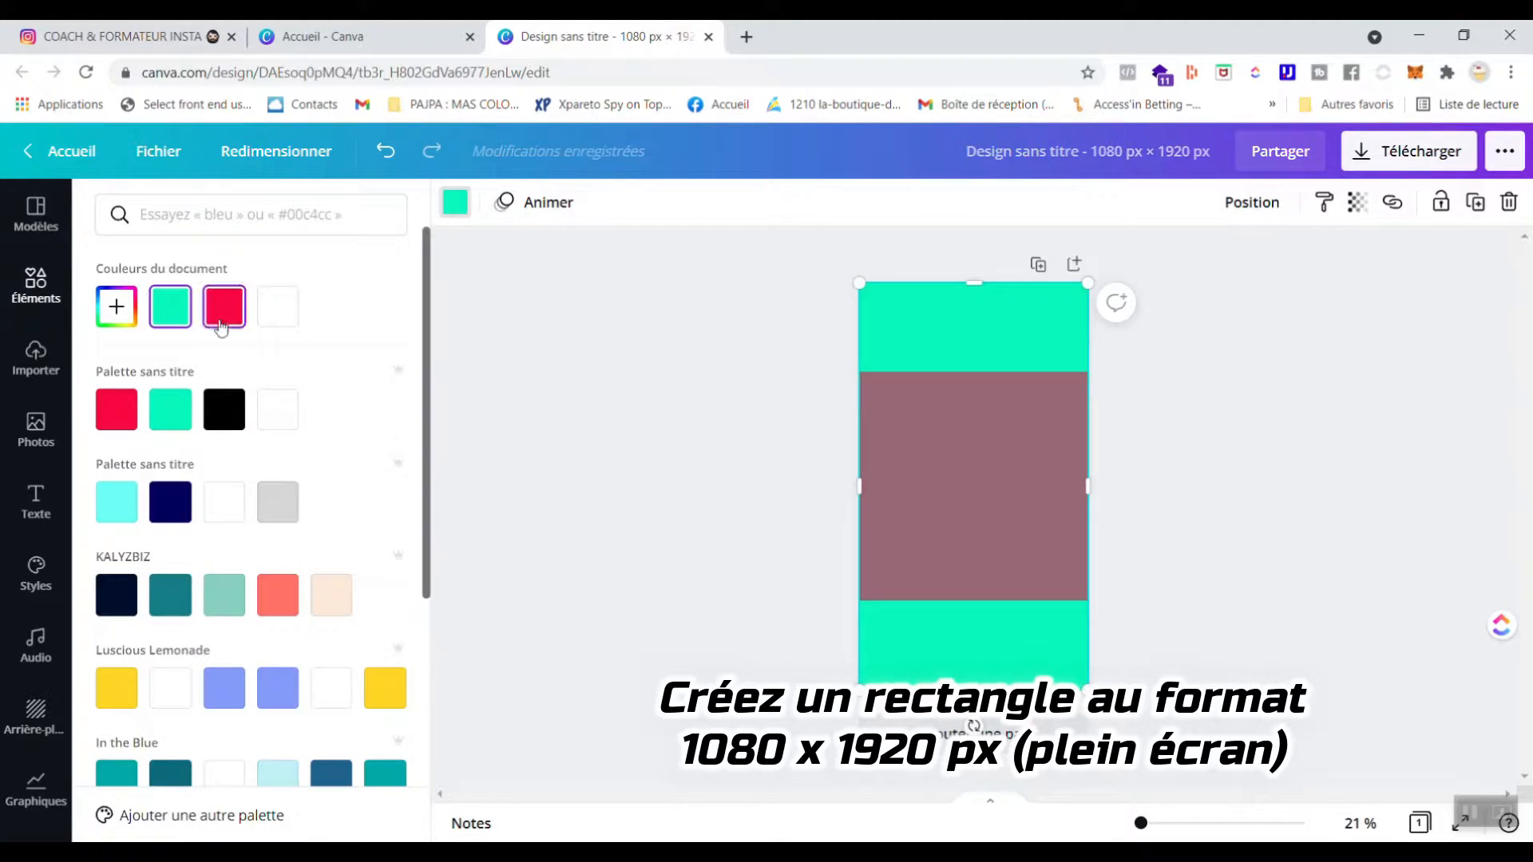
pyautogui.click(383, 692)
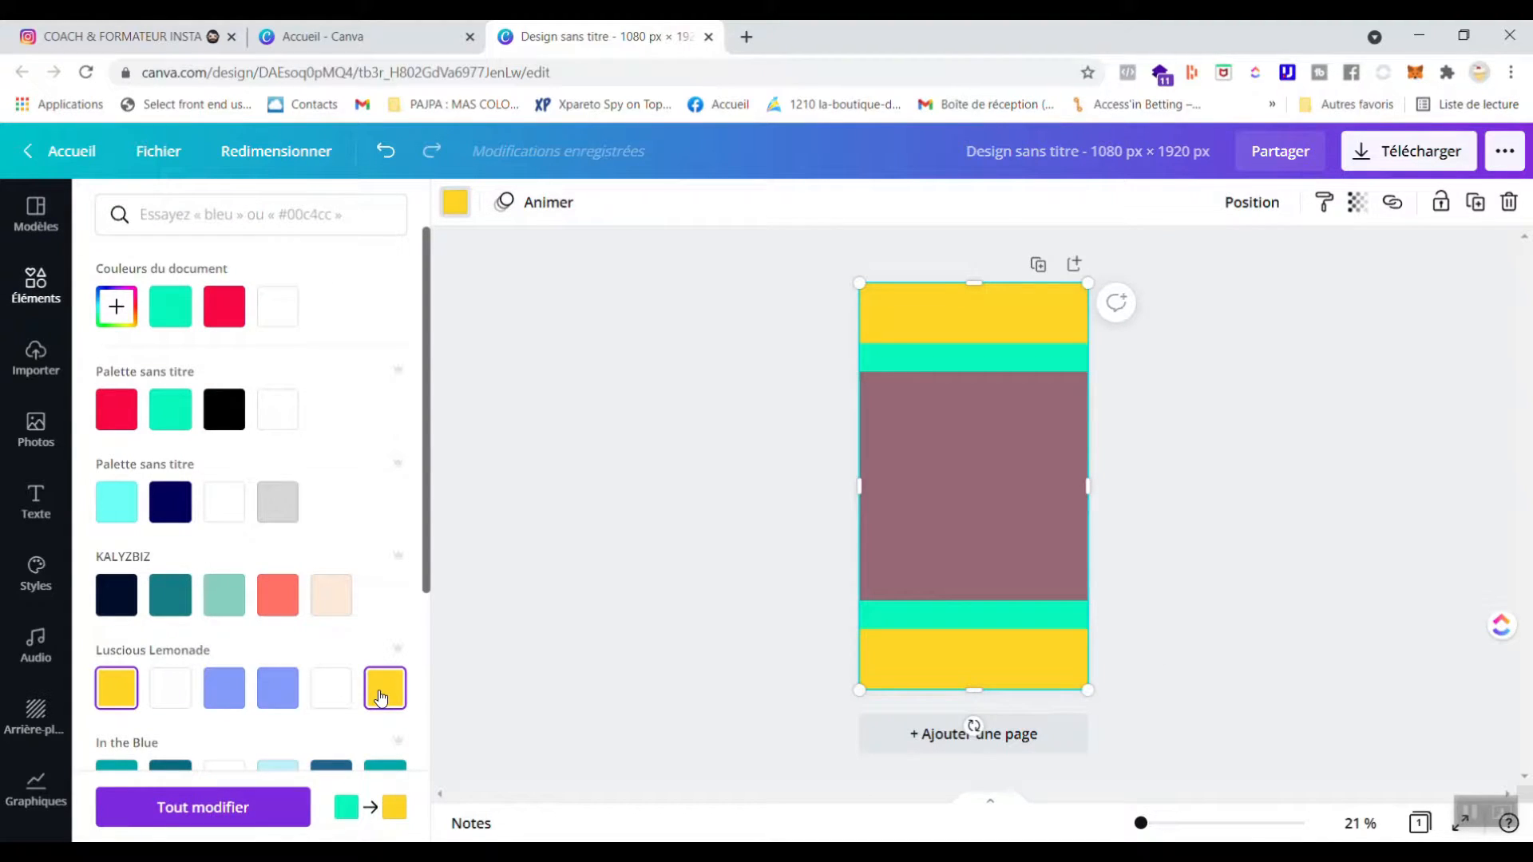
pyautogui.click(644, 519)
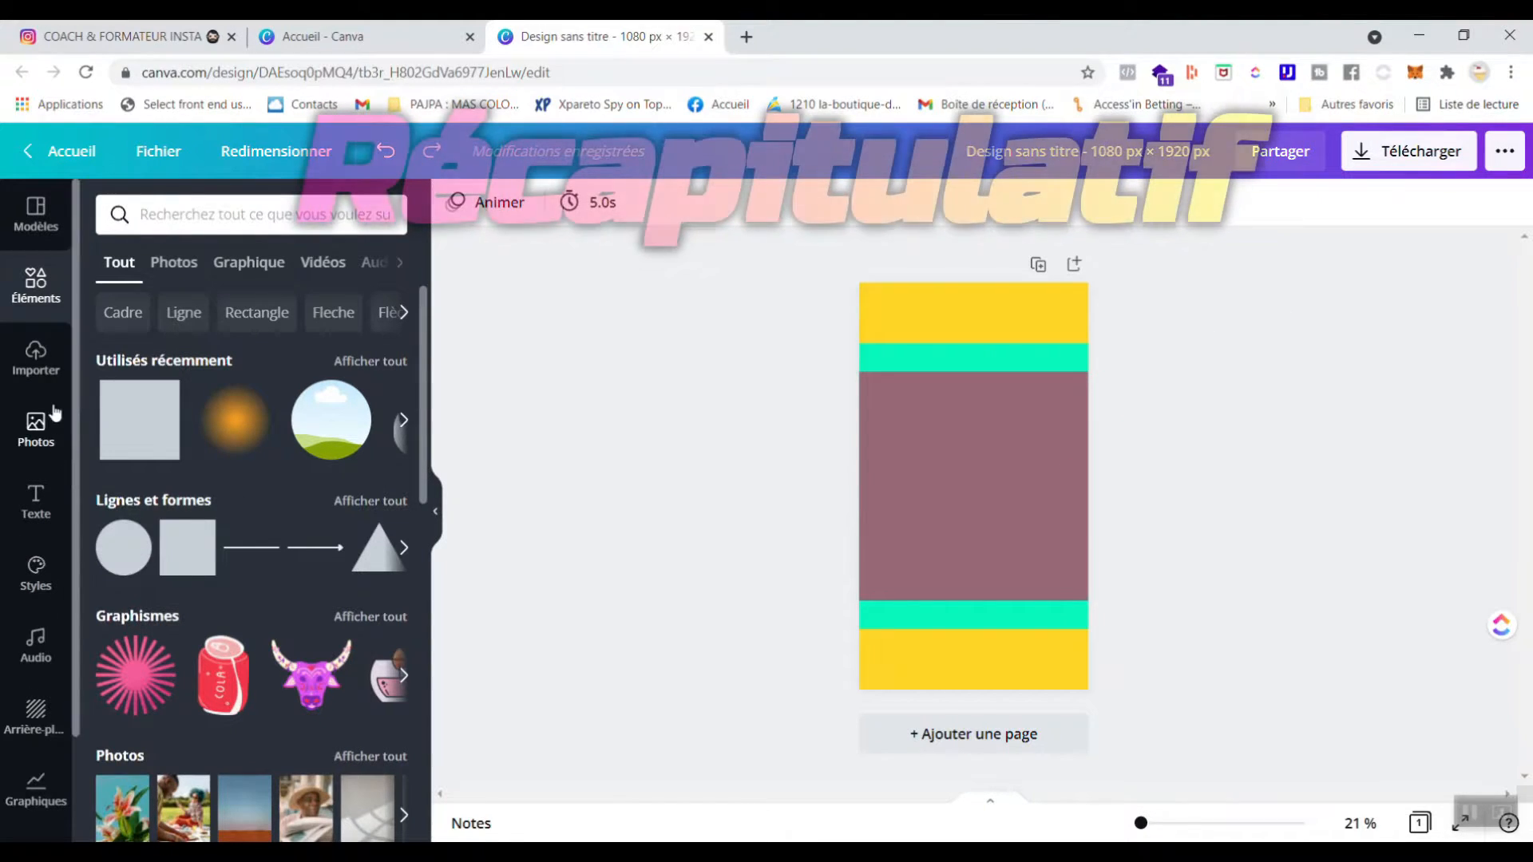
# Duplicate the template page and delete all the guide shapes from the copy
pyautogui.click(998, 483)
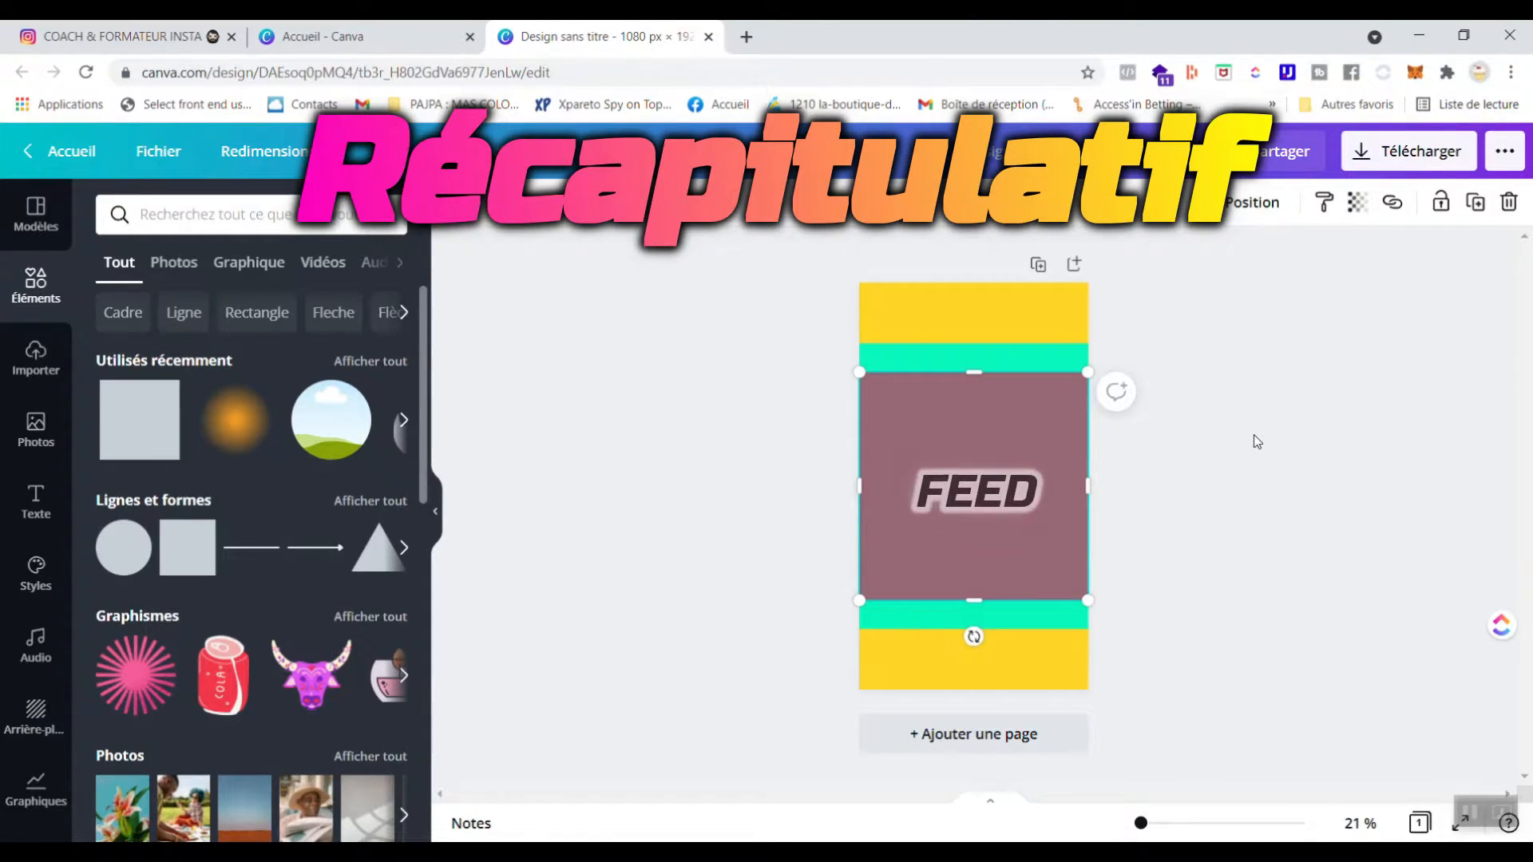
pyautogui.click(1048, 349)
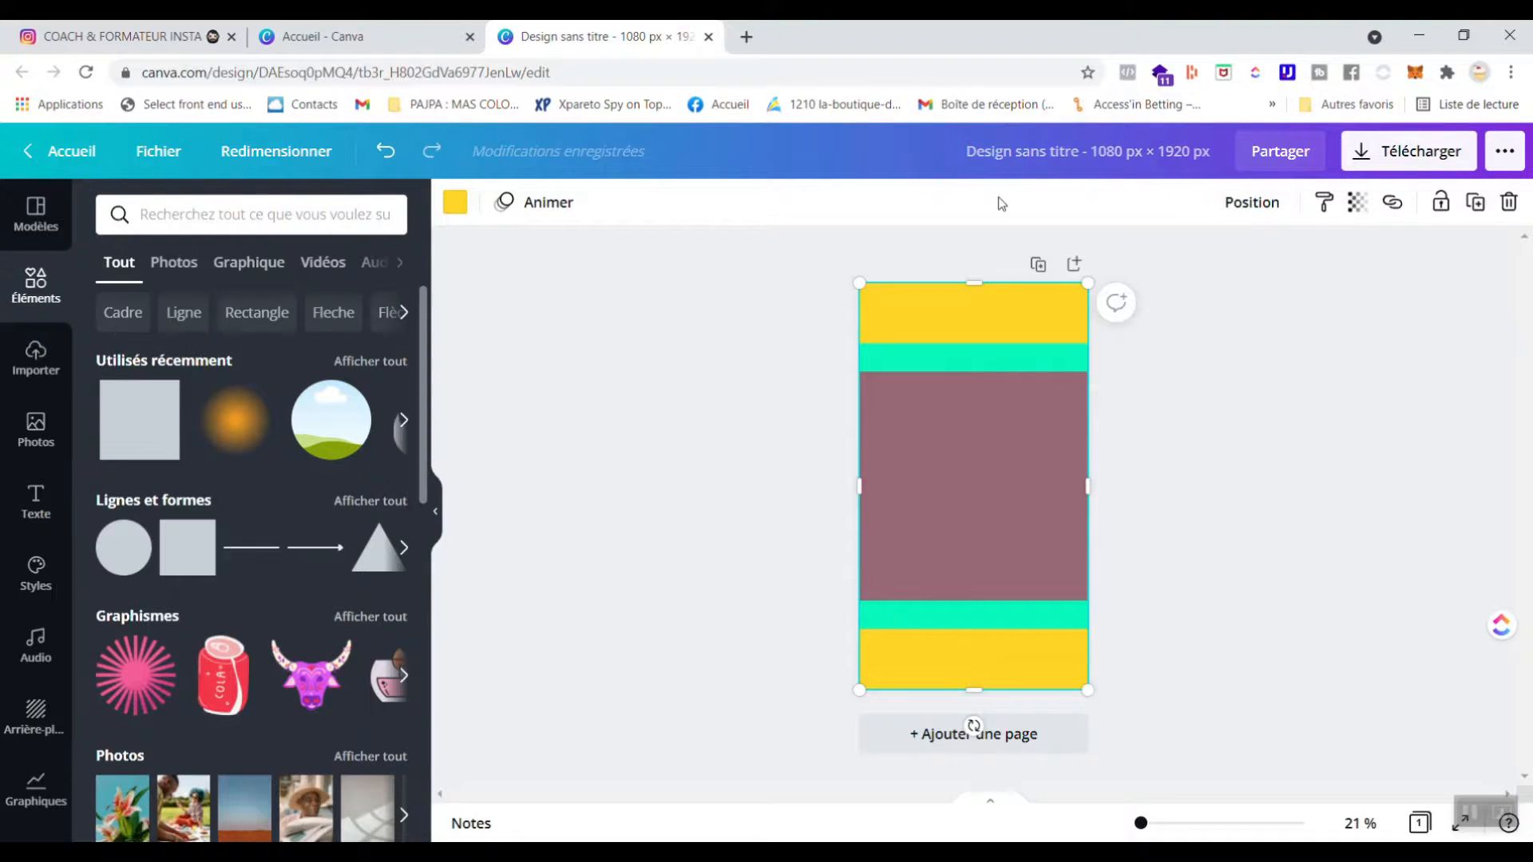
pyautogui.click(1038, 264)
pyautogui.moveTo(749, 323); pyautogui.dragTo(1134, 774)
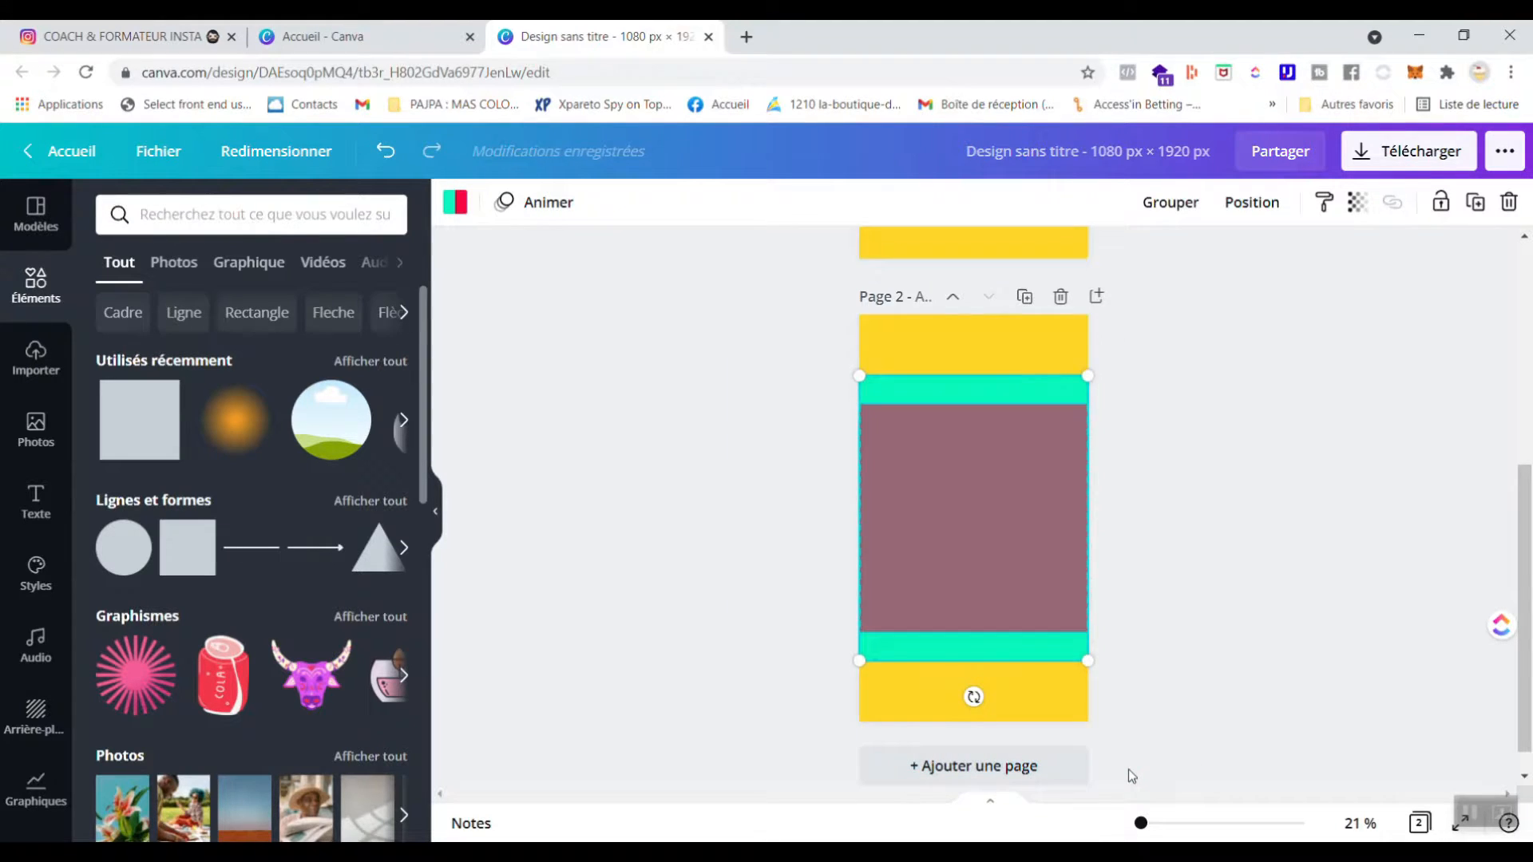
pyautogui.press('Delete')
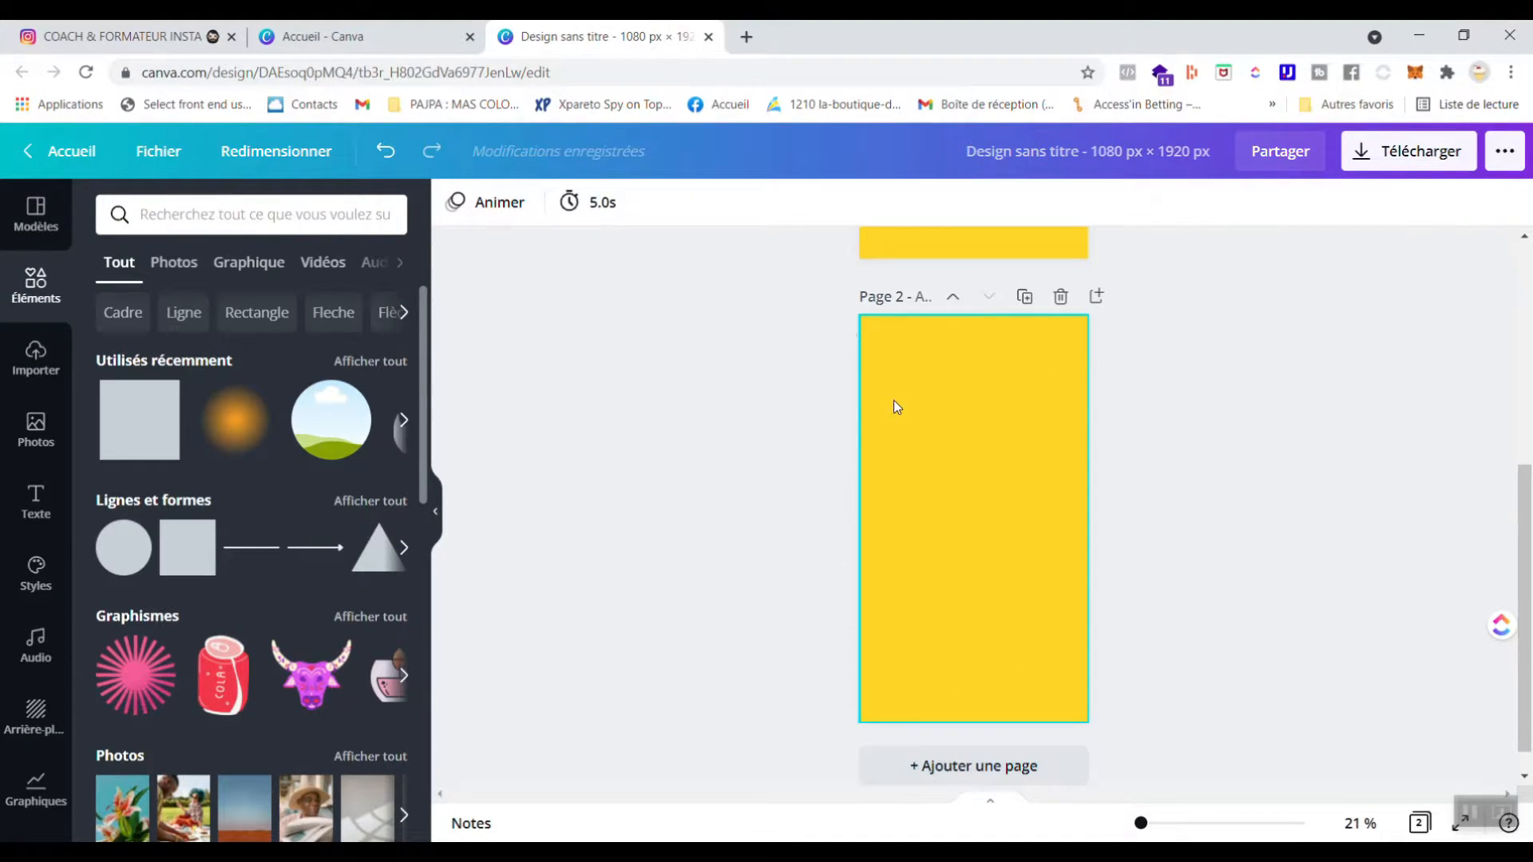
pyautogui.press('Delete')
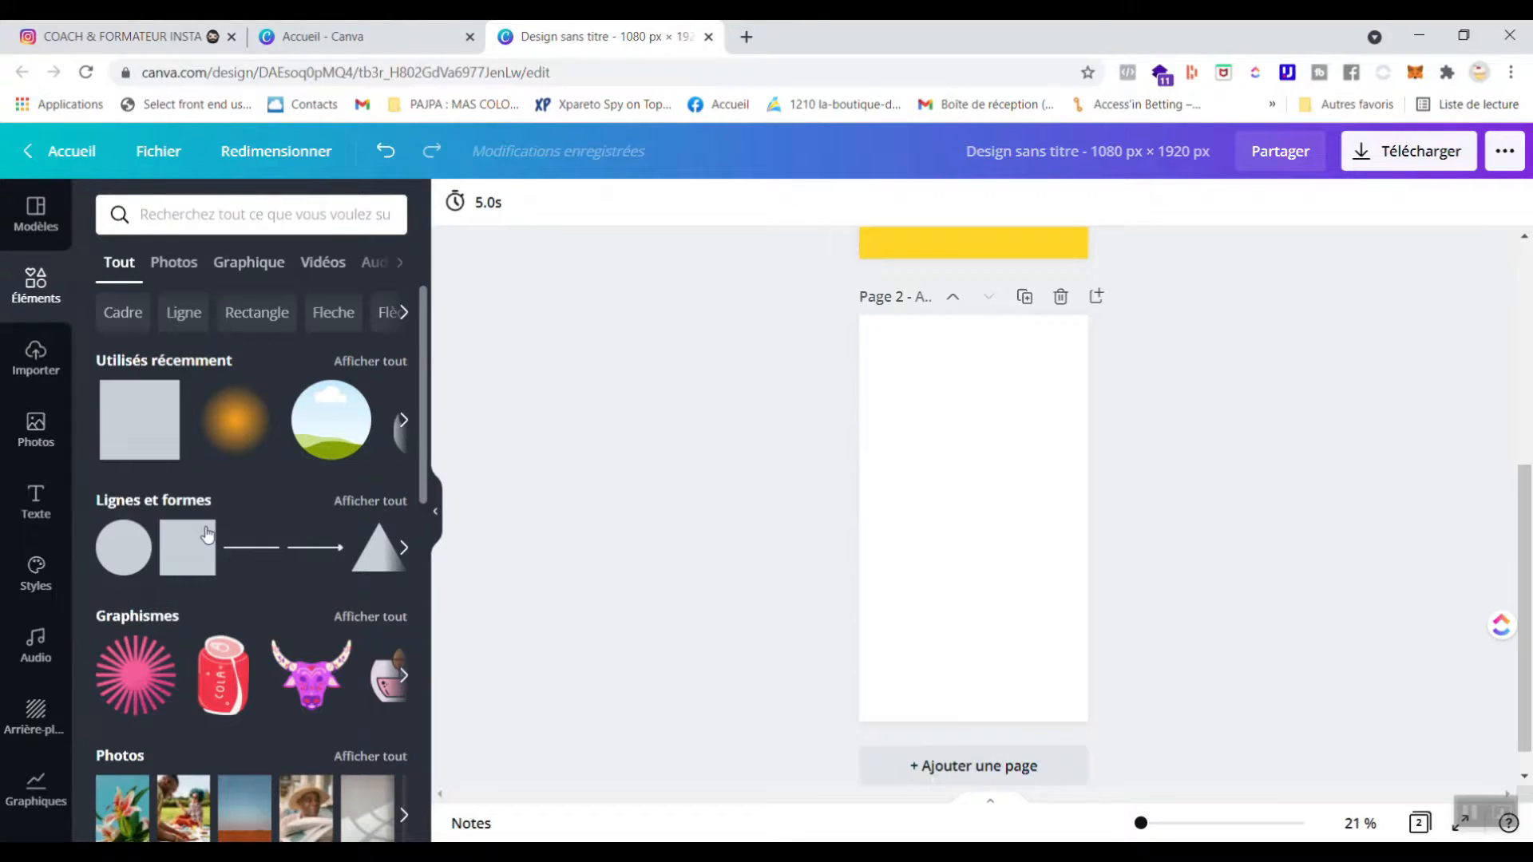
# Add a title on page 2 reading "Quelle stratégie suivre pour choisir les meilleurs Hashtags sur Instagram"
pyautogui.click(44, 503)
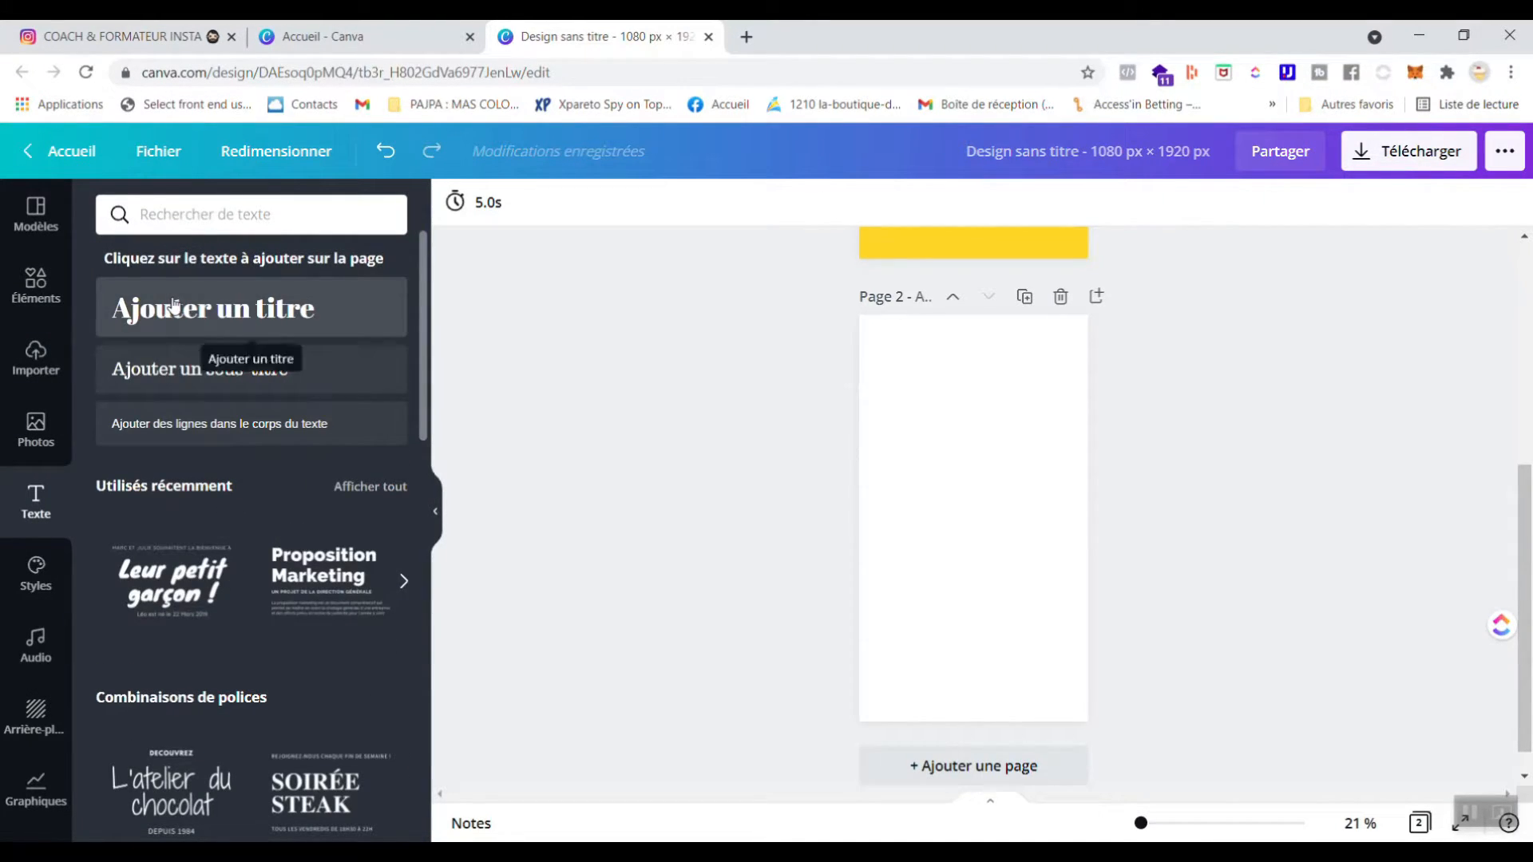
pyautogui.click(188, 316)
pyautogui.moveTo(1009, 530); pyautogui.dragTo(903, 520)
pyautogui.click(999, 536)
pyautogui.click(999, 524)
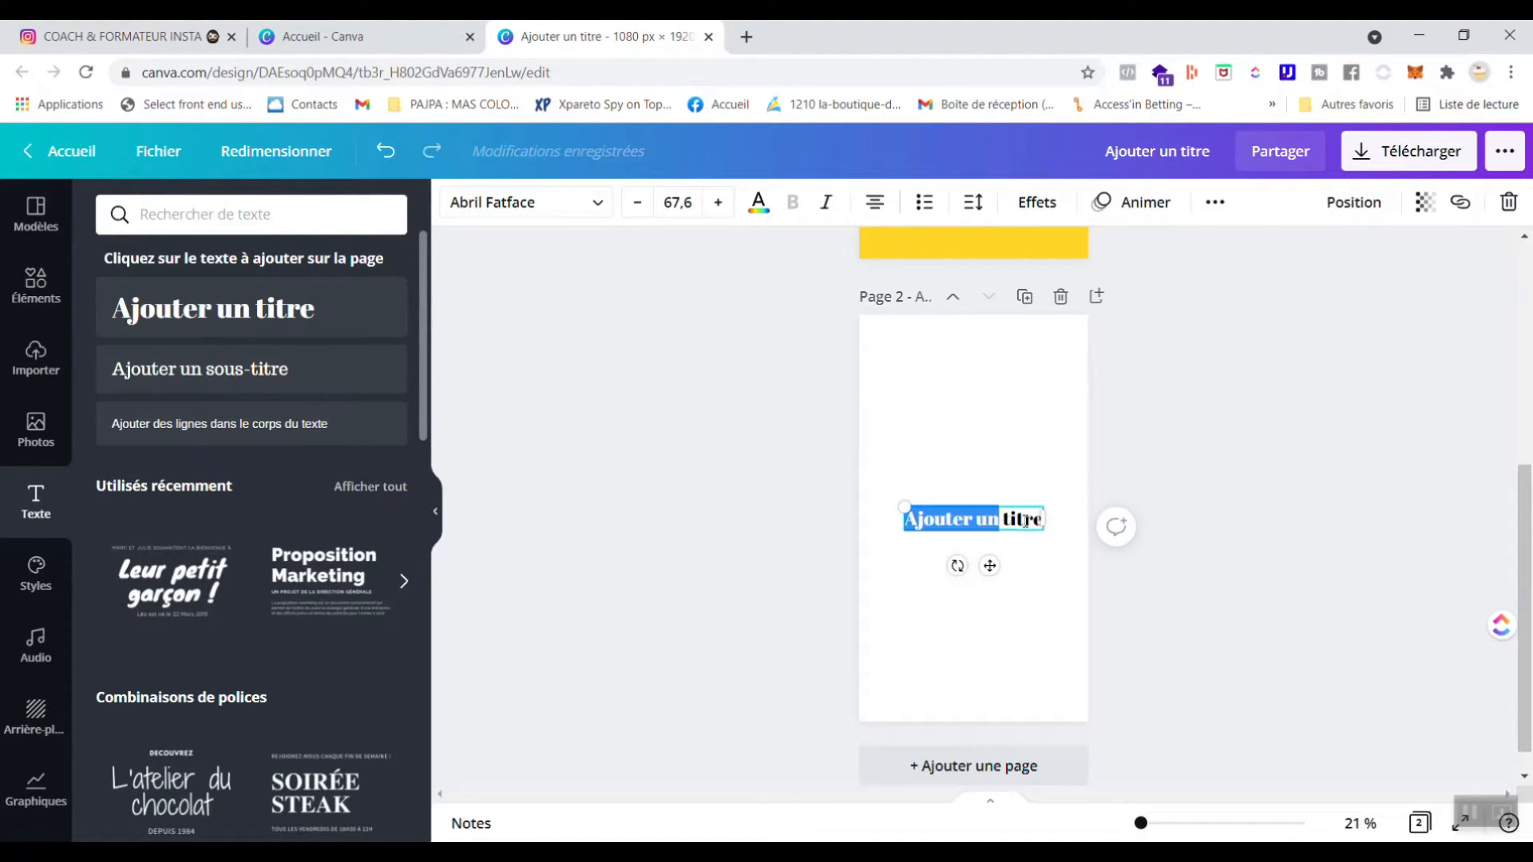
pyautogui.press('BackSpace')
pyautogui.hotkey('ctrl', 'a')
pyautogui.press('BackSpace')
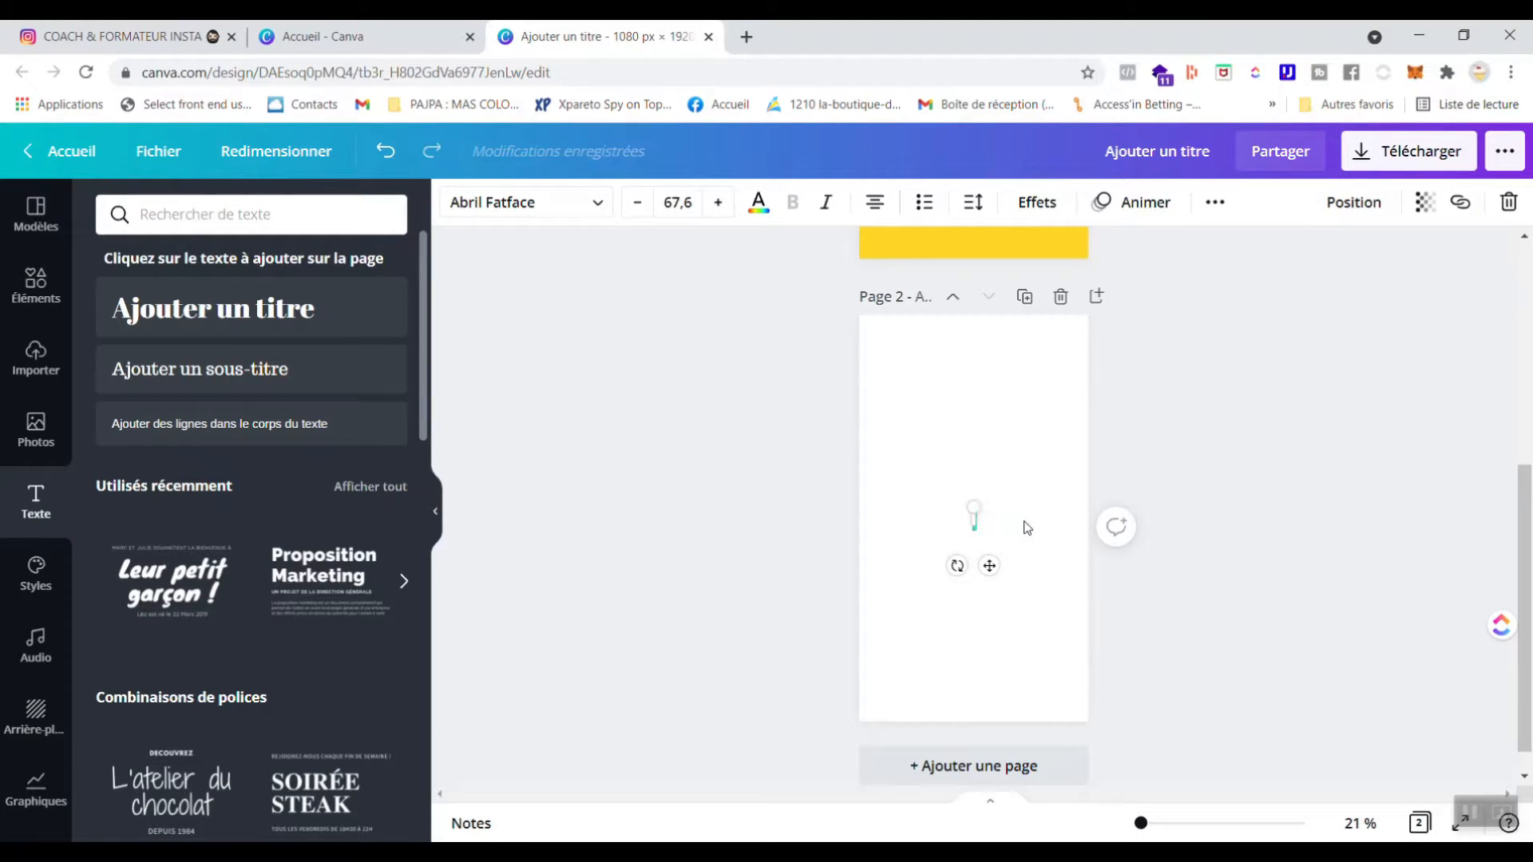
pyautogui.write('Quelle')
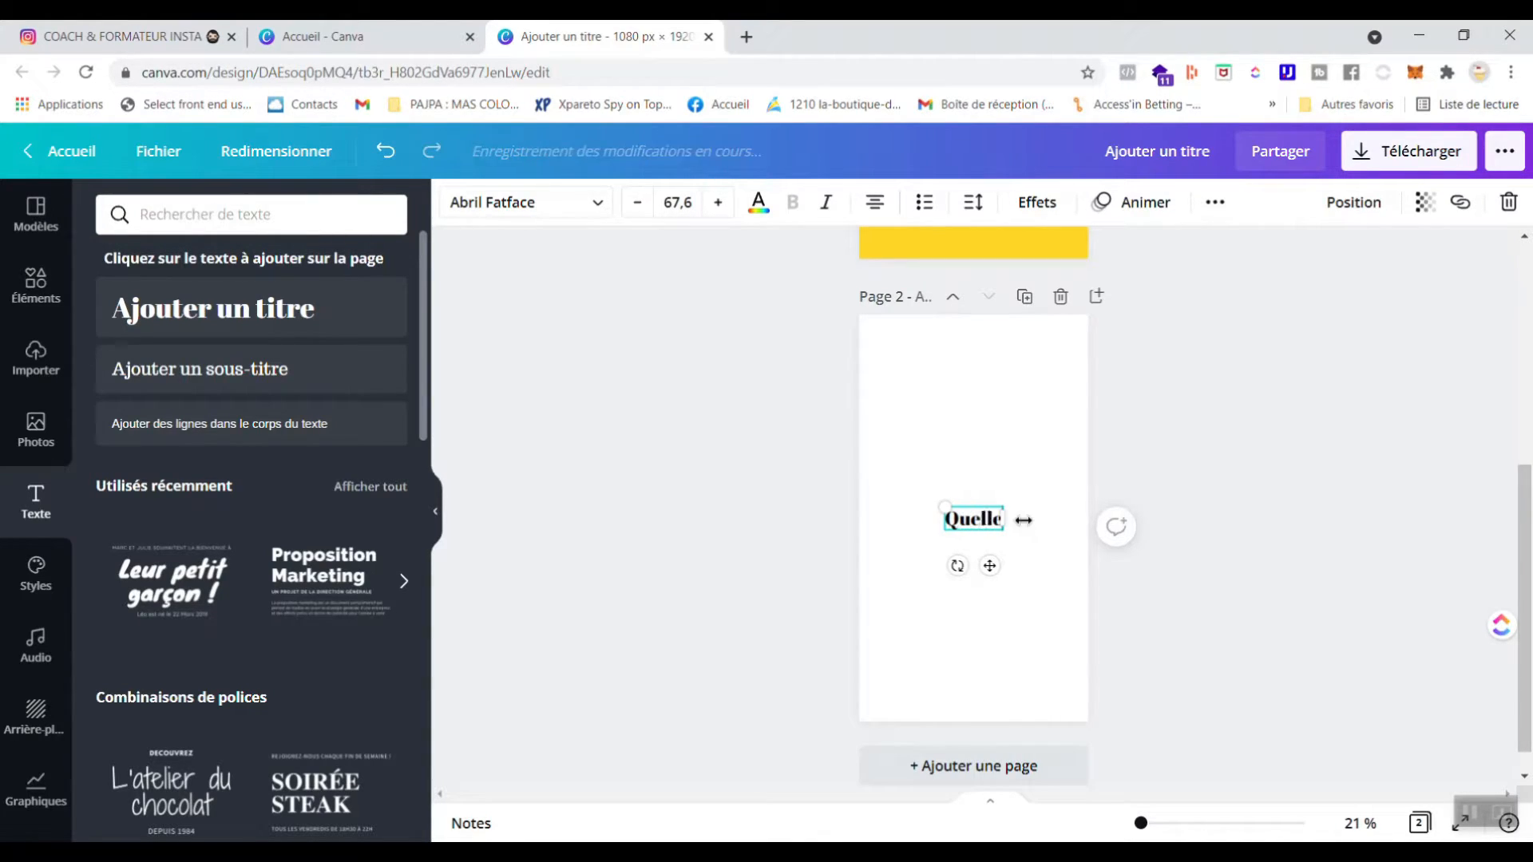
pyautogui.write(' stratégie su')
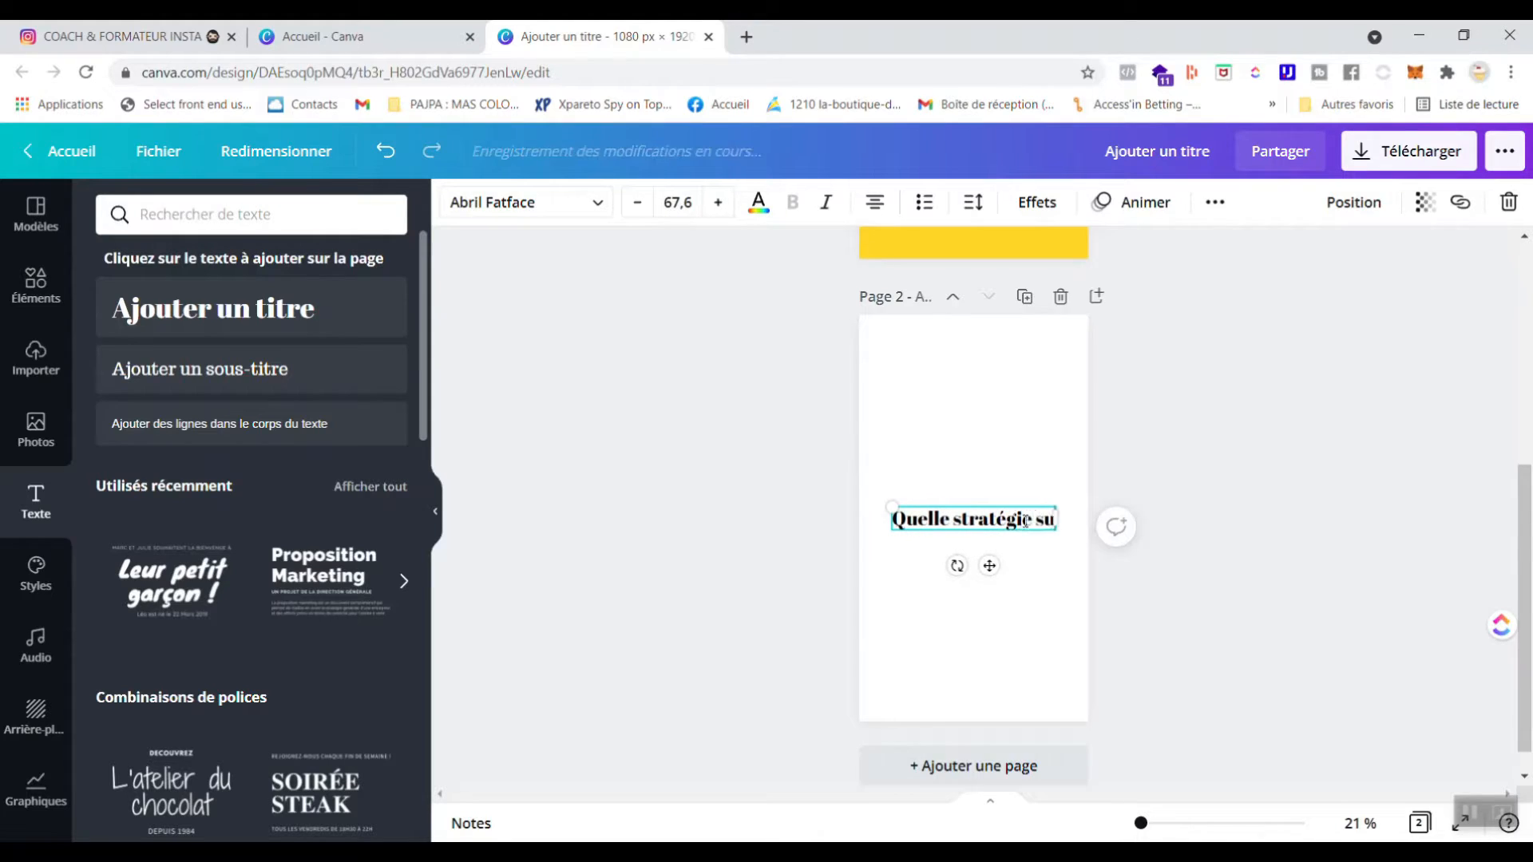
pyautogui.write('ivre pour')
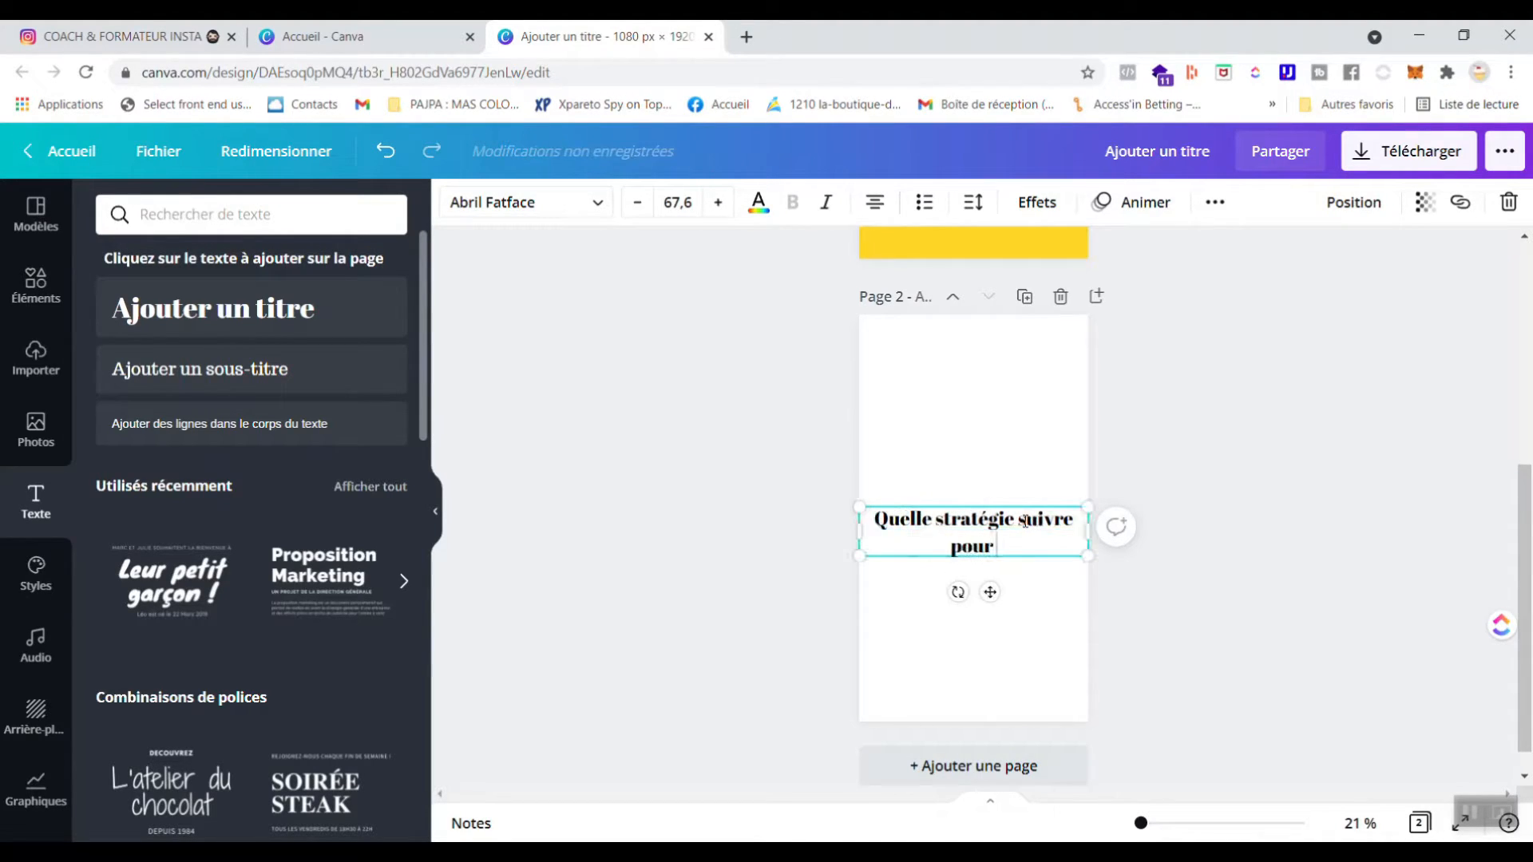
pyautogui.write(' choisir les meill')
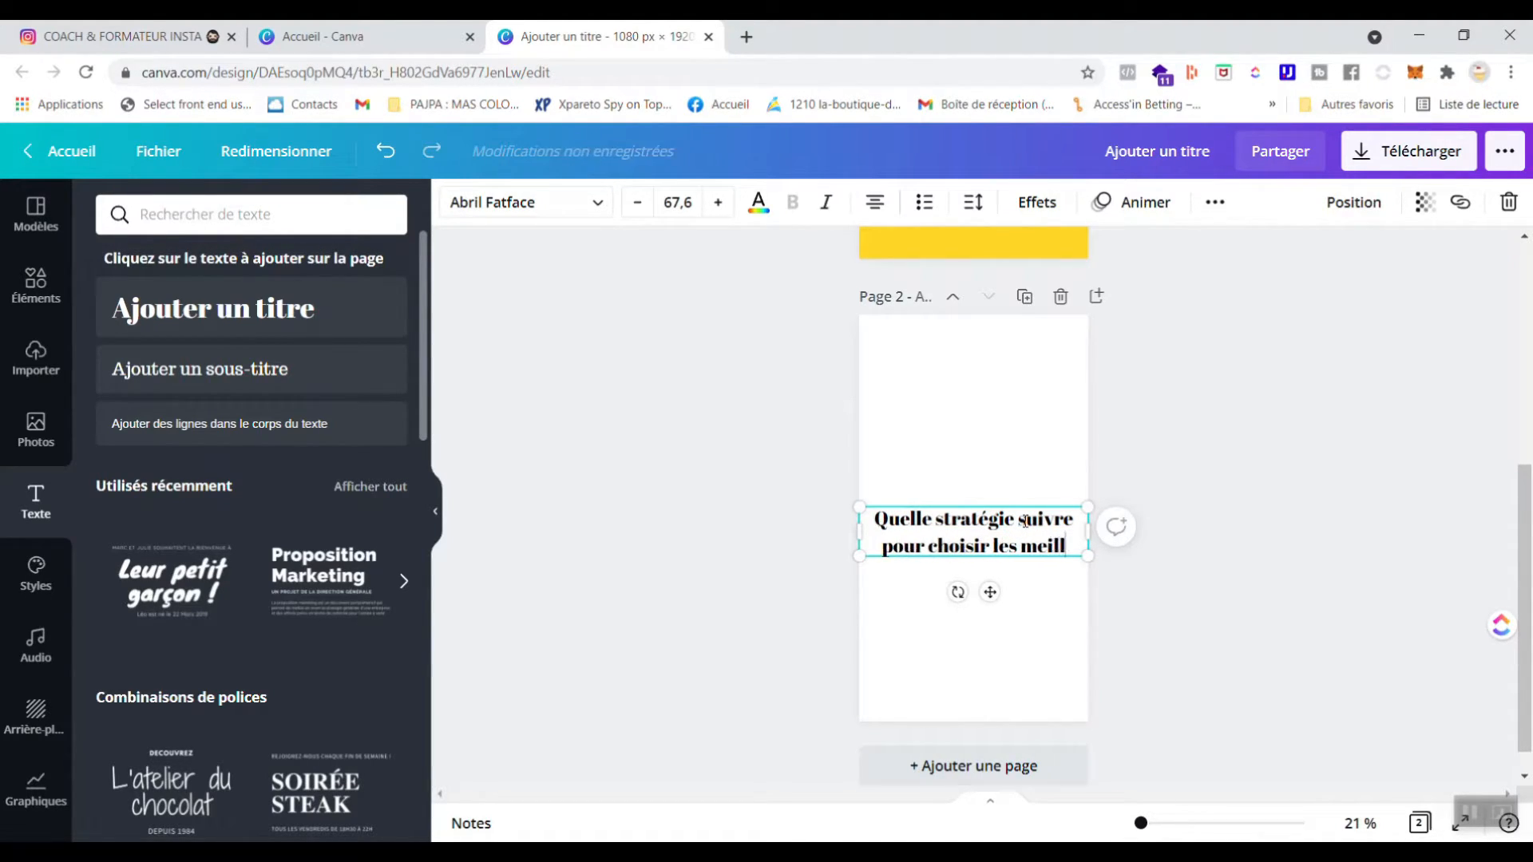
pyautogui.write('eurs Hashtags s')
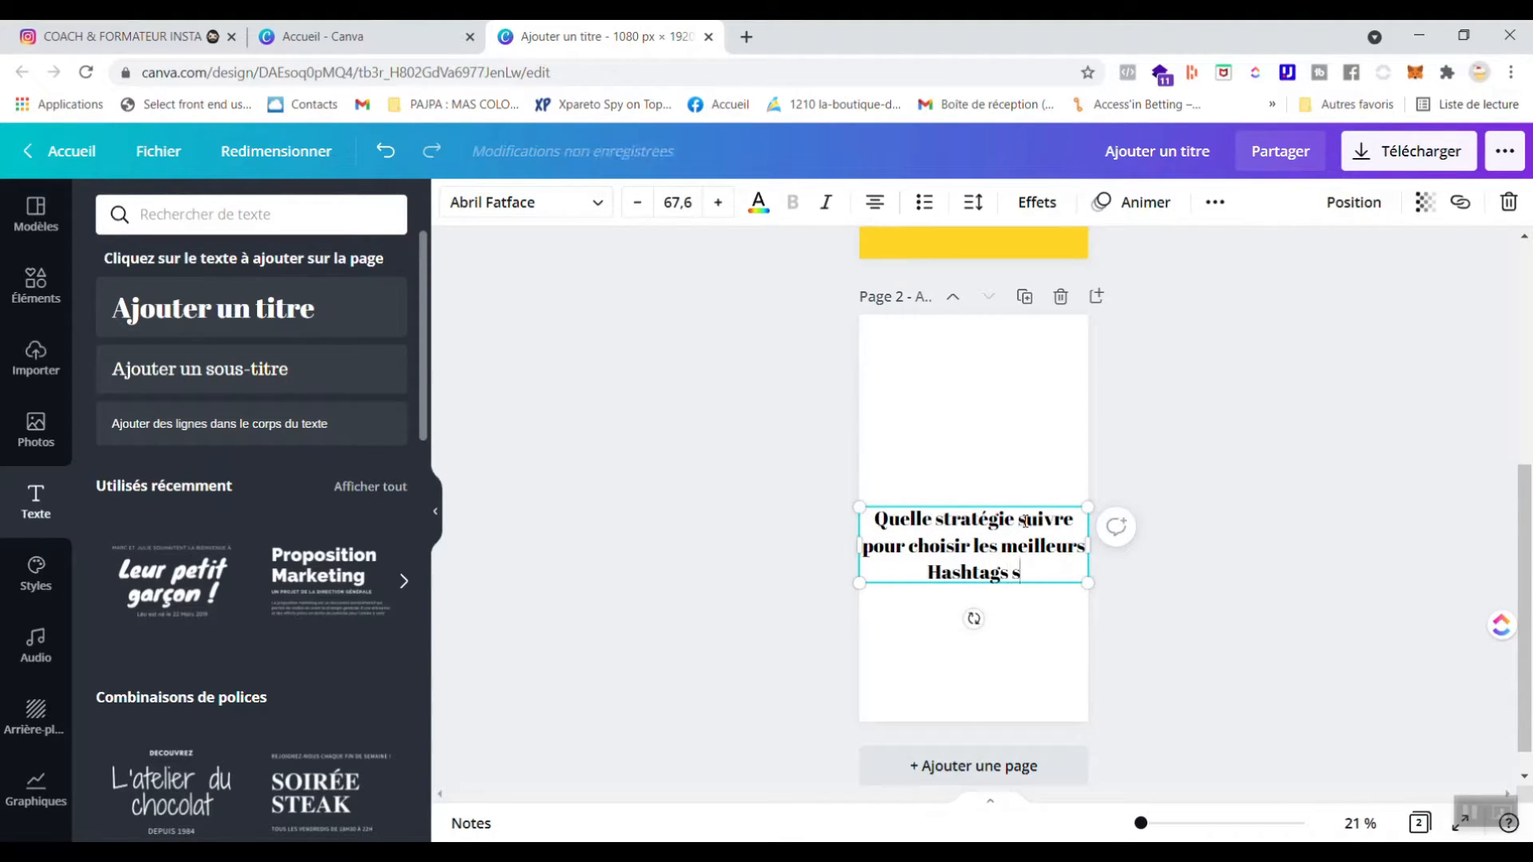
pyautogui.write('ur Instagram')
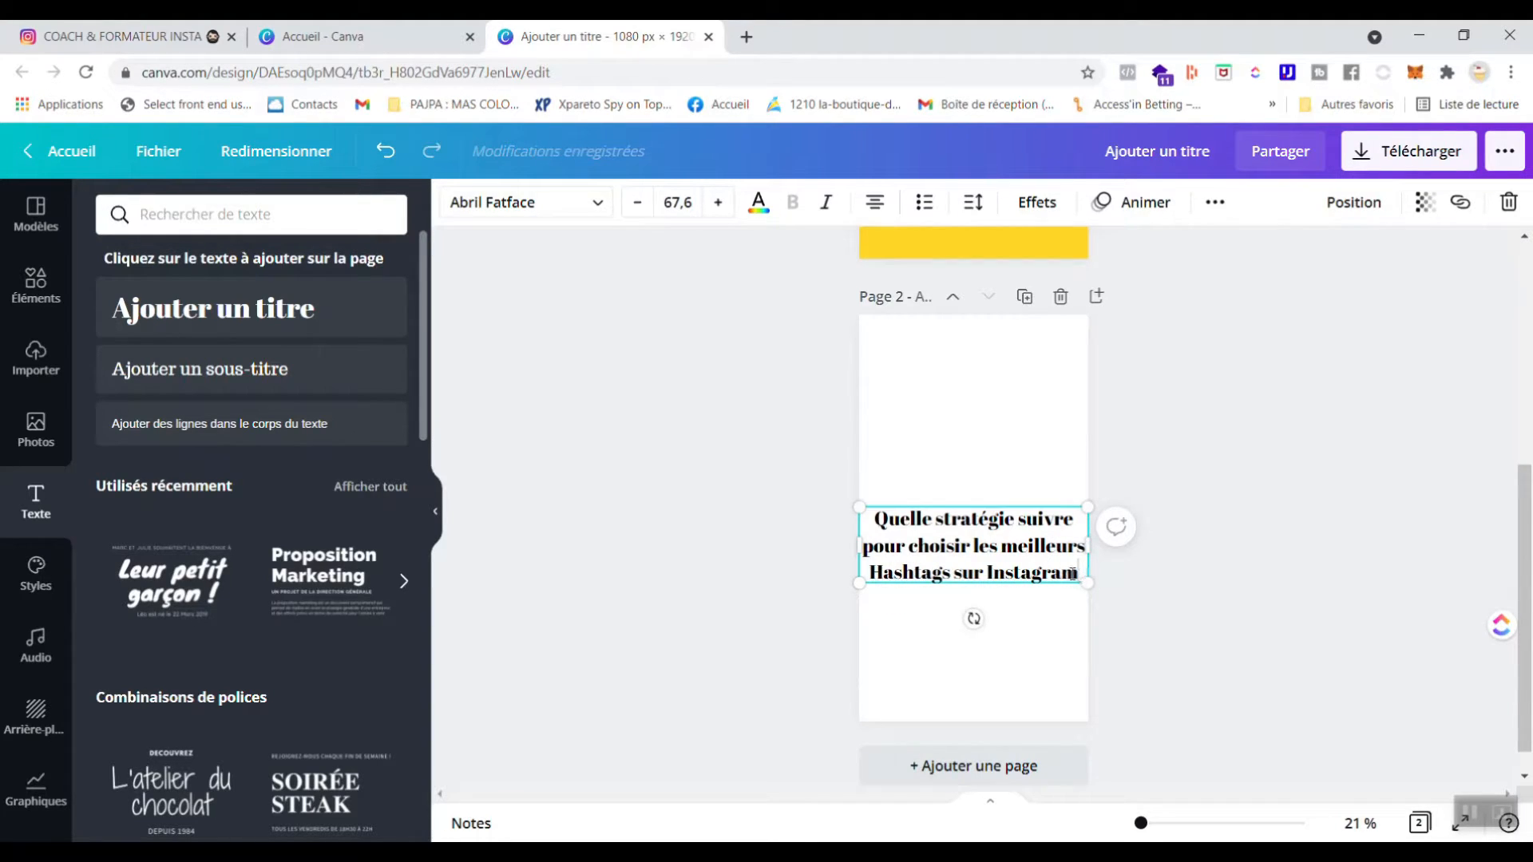
# Change the title's font to League Spartan and shrink it to three lines centred on the page
pyautogui.moveTo(1072, 574); pyautogui.dragTo(859, 510)
pyautogui.click(523, 202)
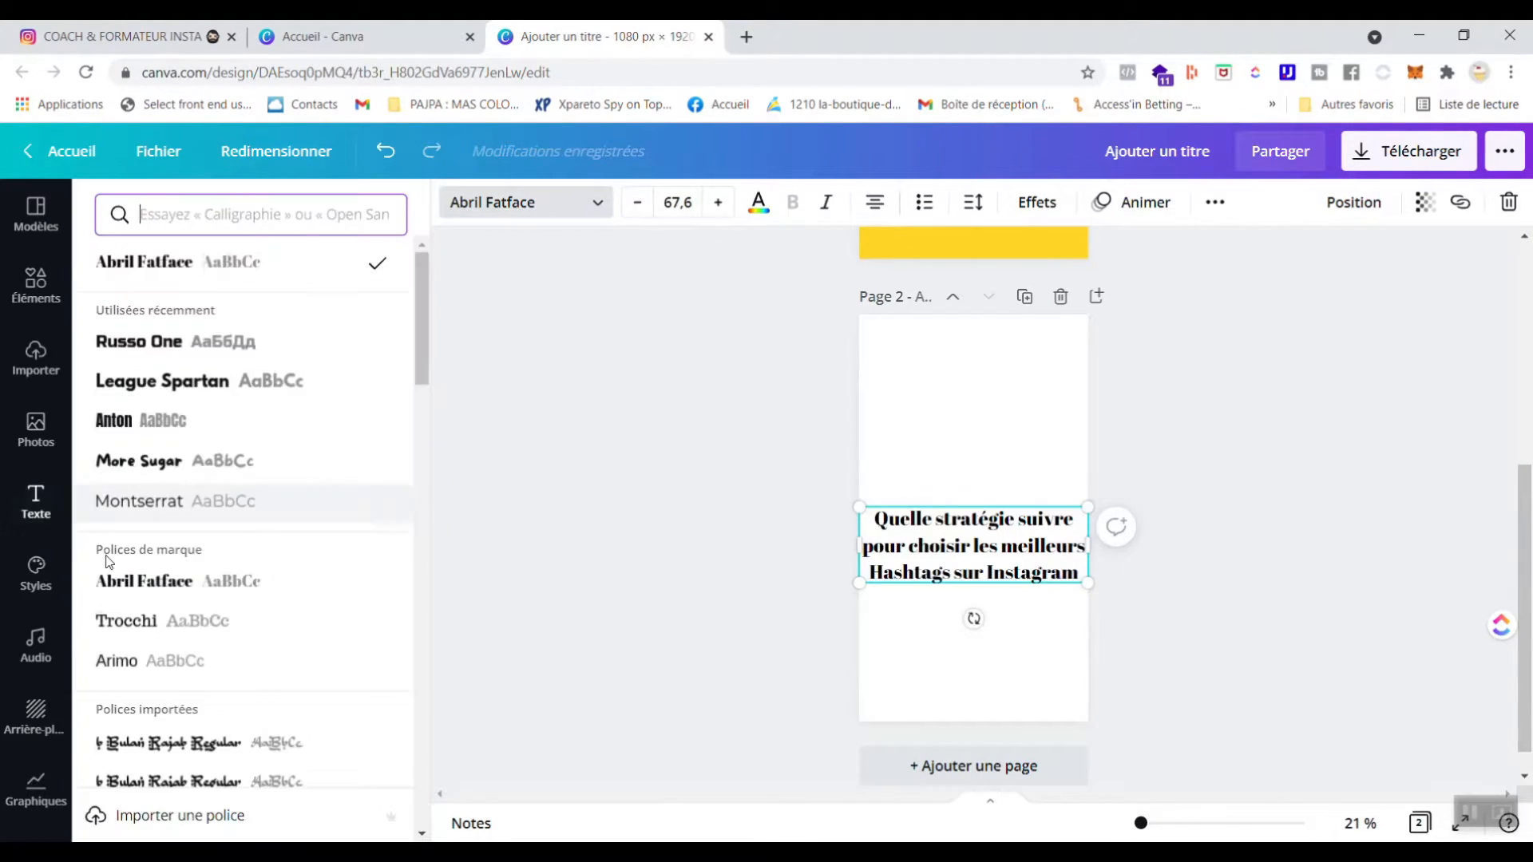
pyautogui.click(110, 375)
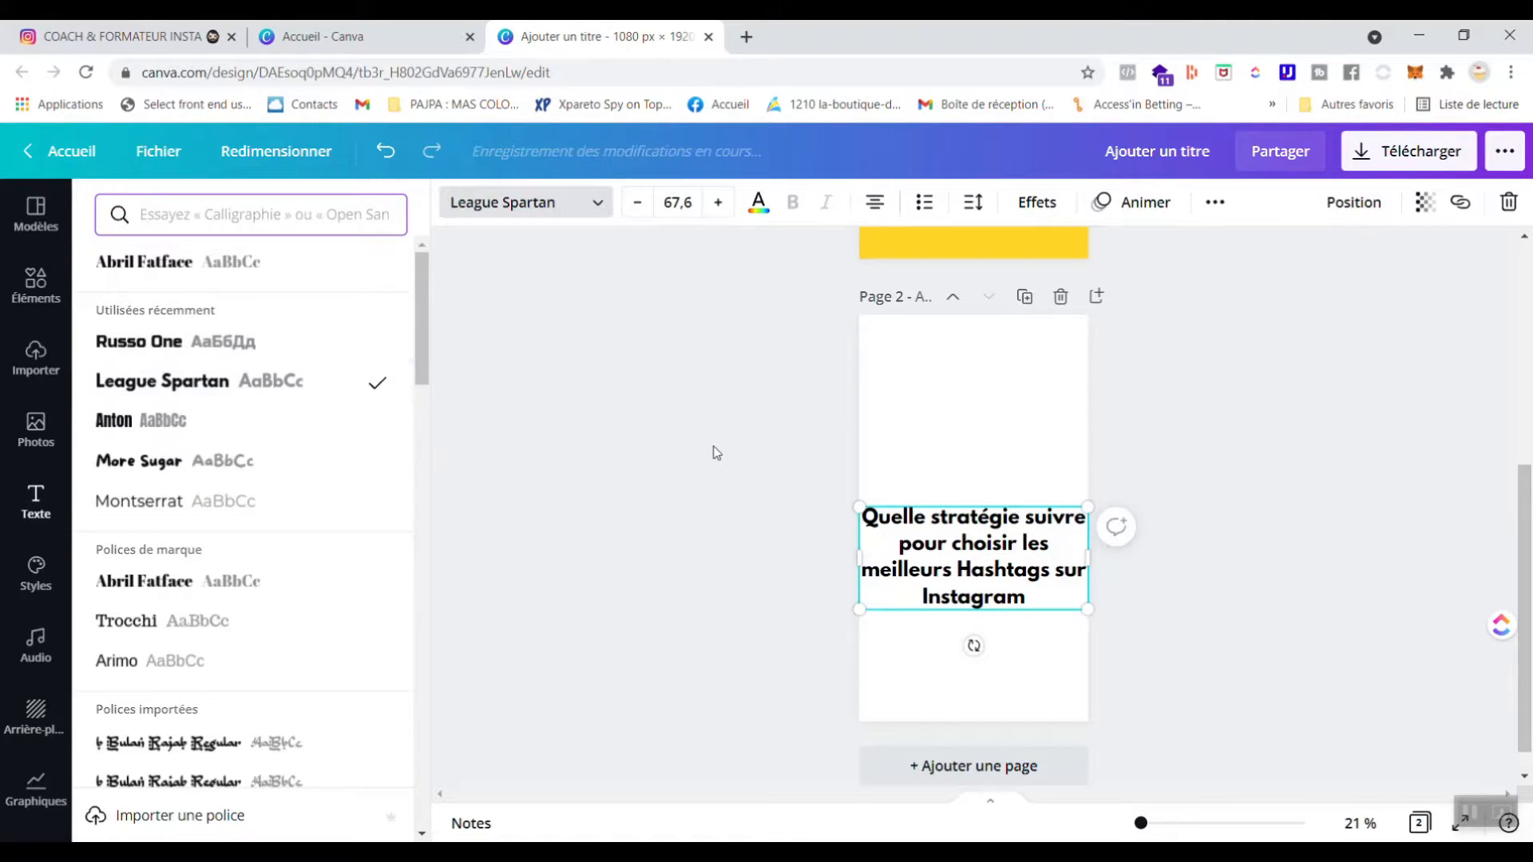
pyautogui.moveTo(1091, 550); pyautogui.dragTo(1012, 544)
pyautogui.click(885, 352)
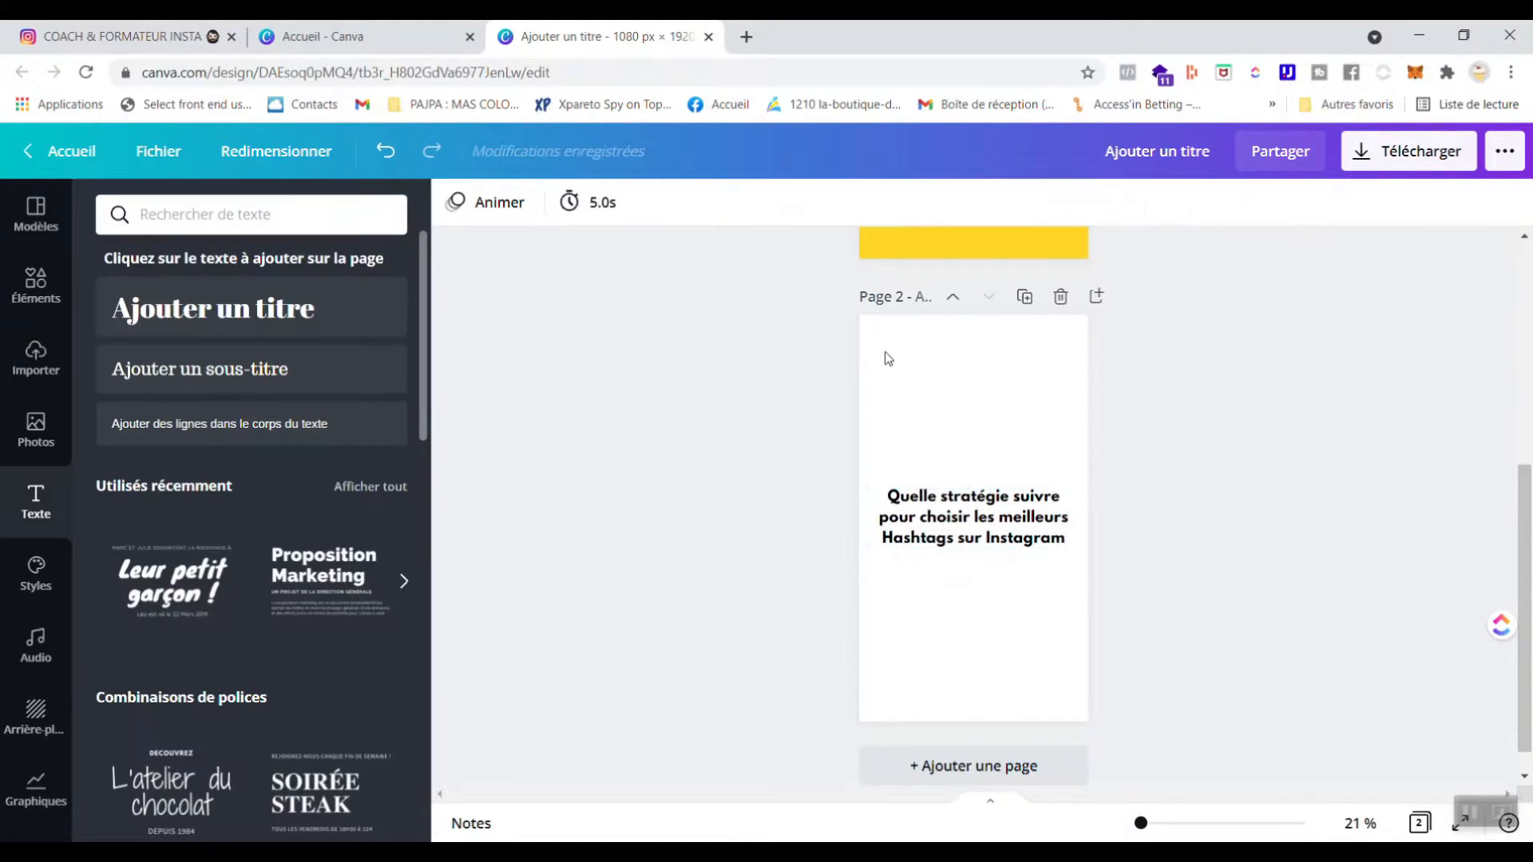
# Search the elements library for "target" and browse the results
pyautogui.click(36, 287)
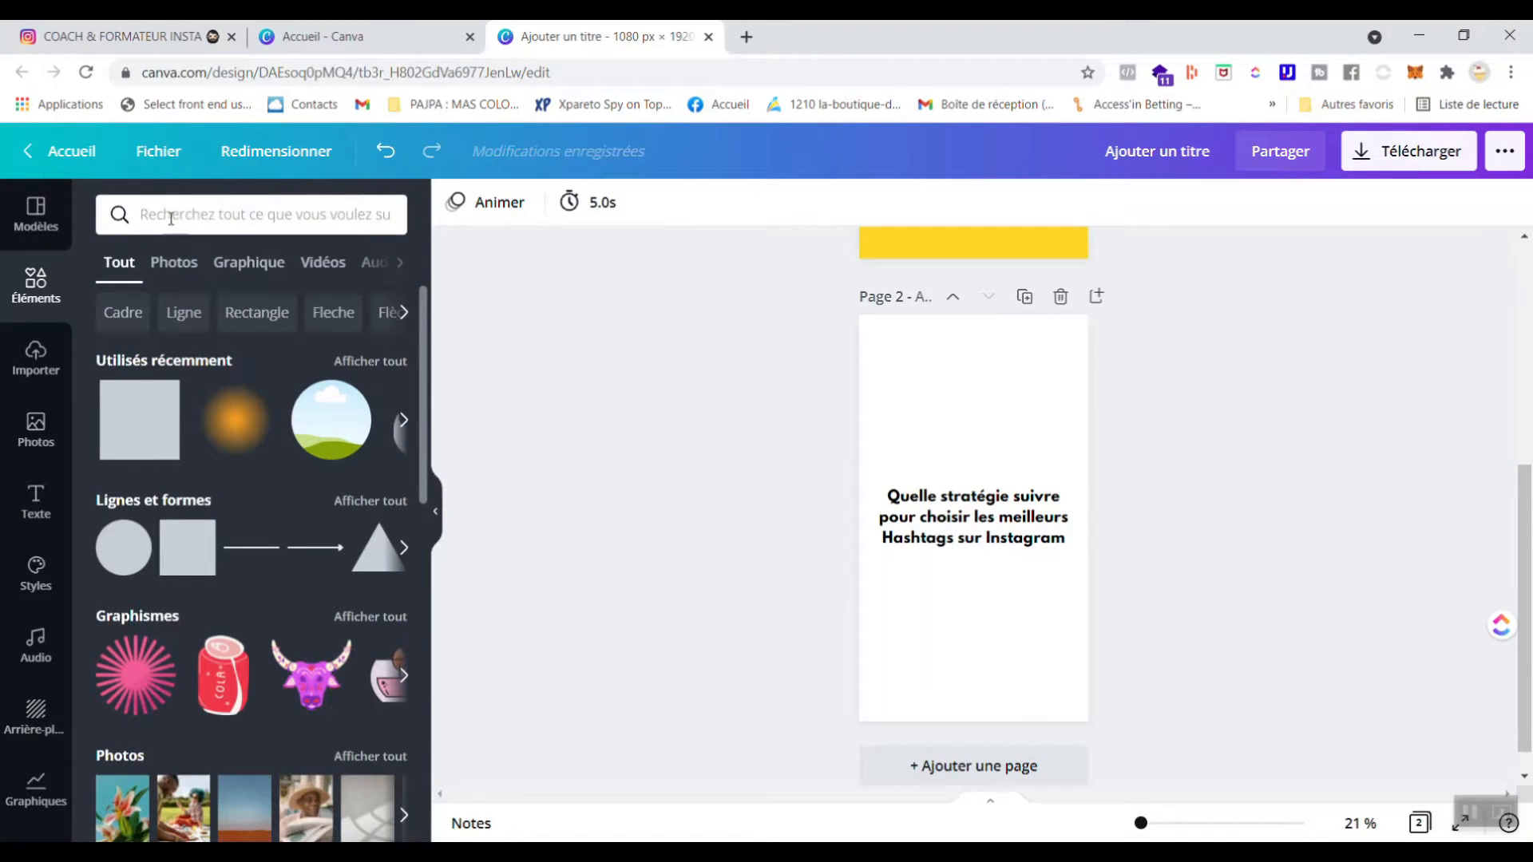
pyautogui.click(171, 217)
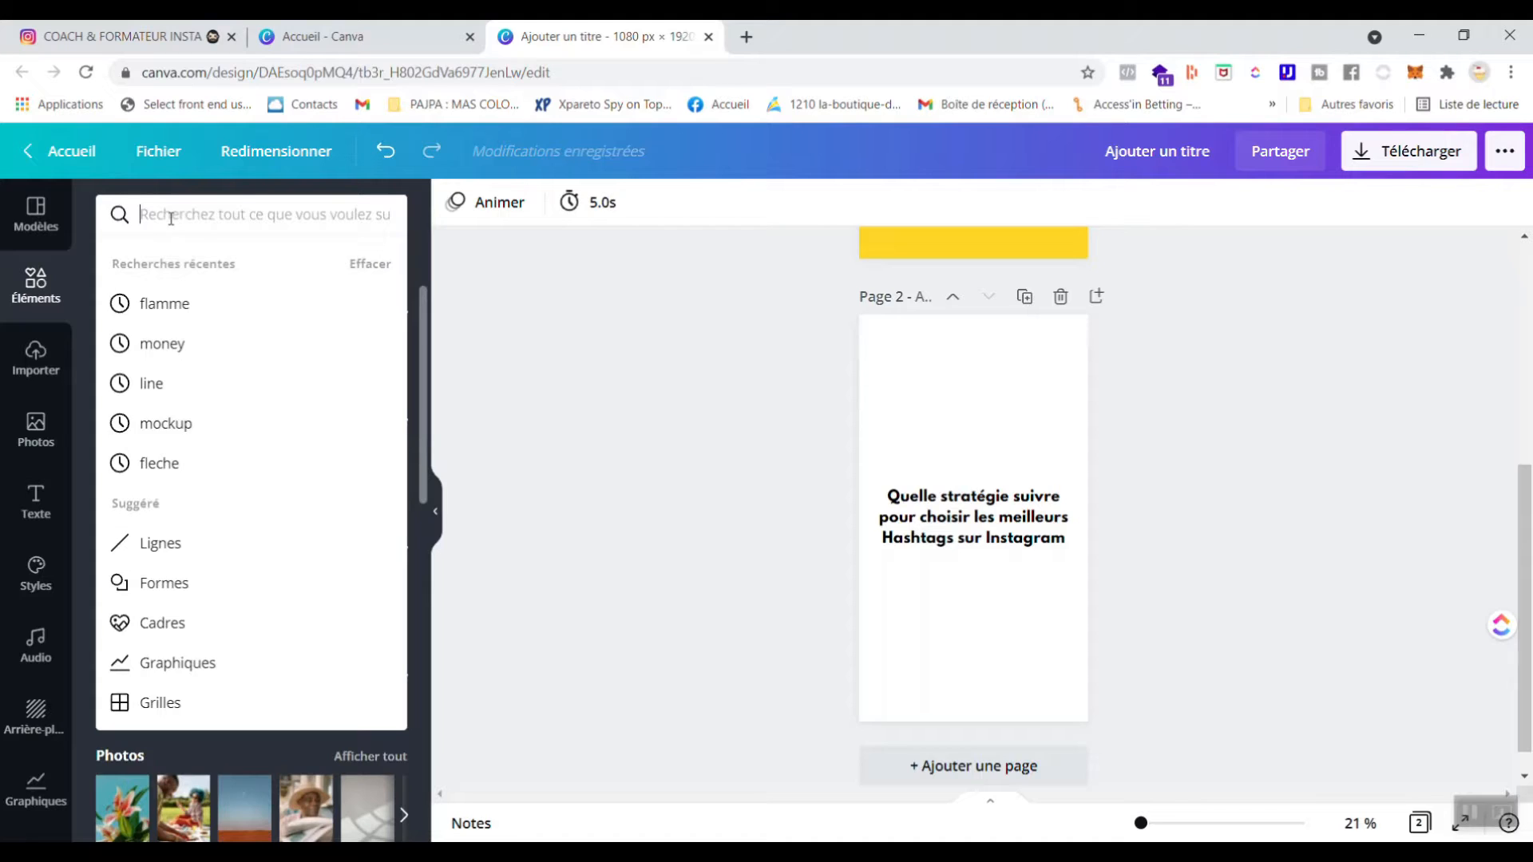
pyautogui.write('target')
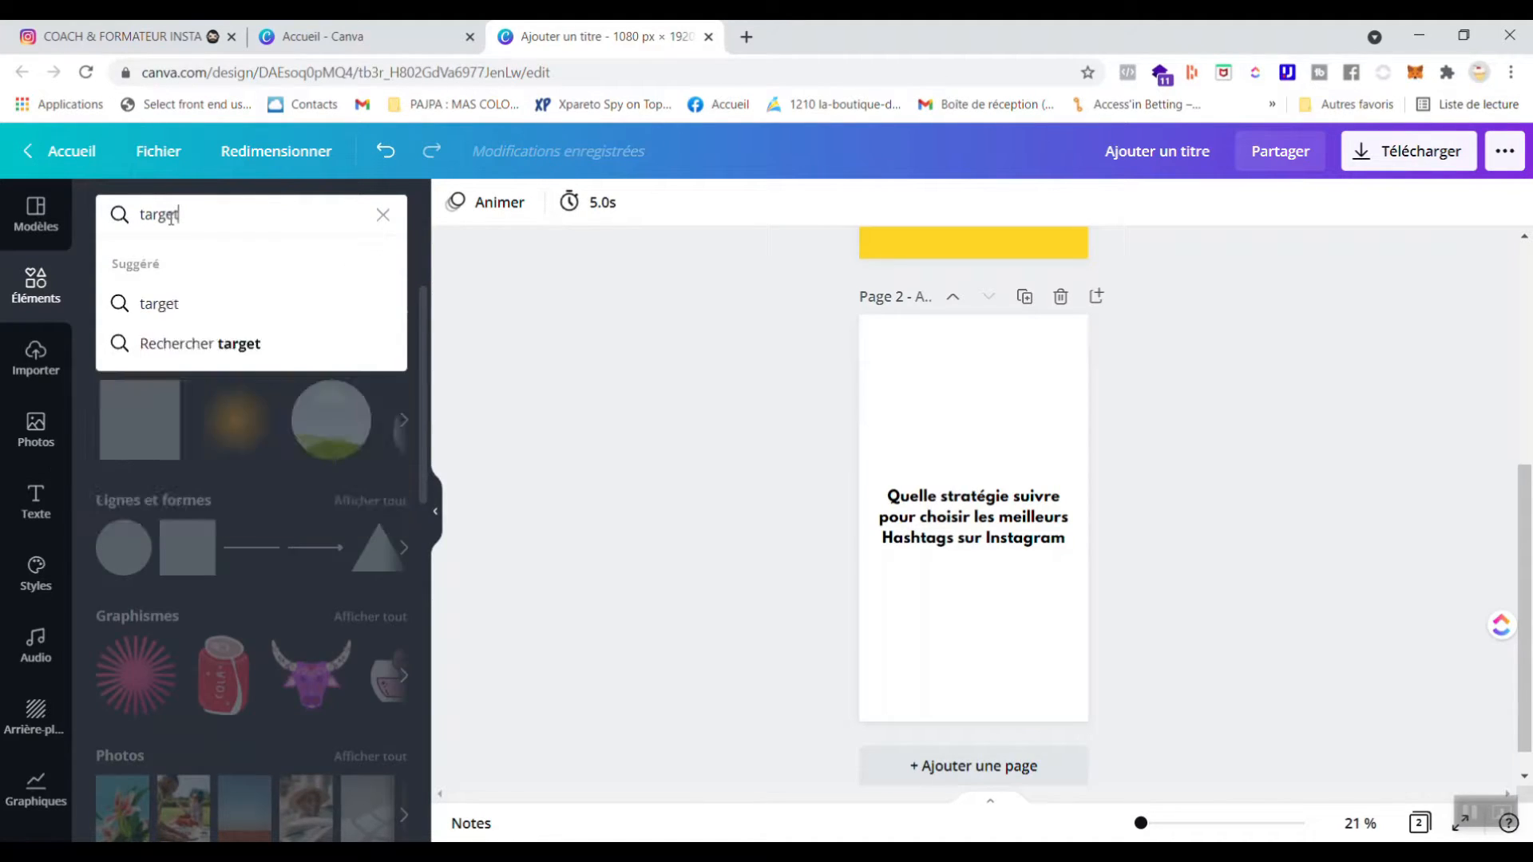
pyautogui.press('Return')
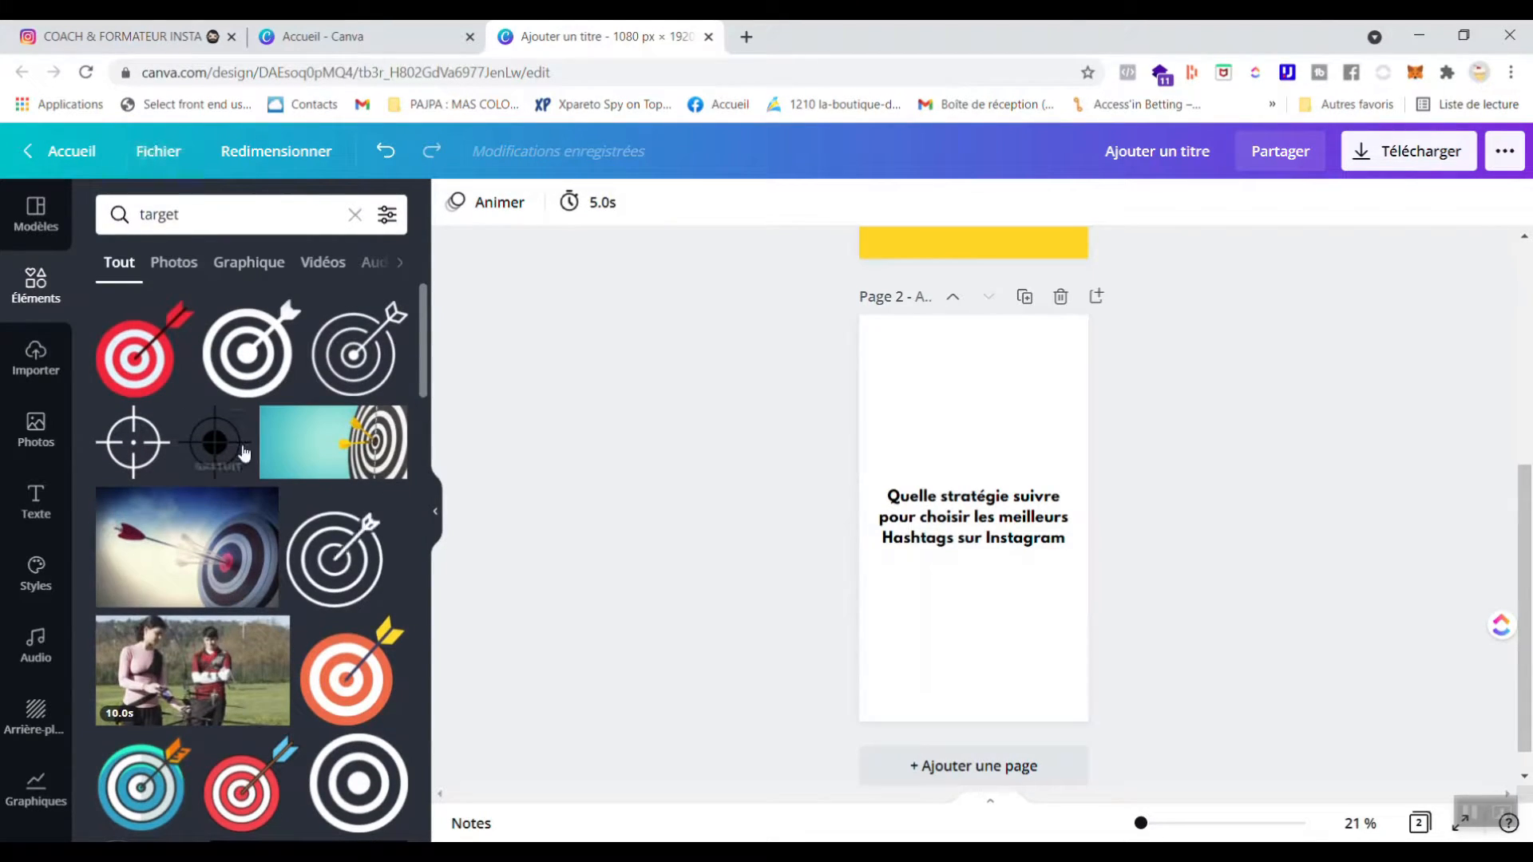
pyautogui.scroll(-2, 259, 669)
pyautogui.scroll(-1, 259, 669)
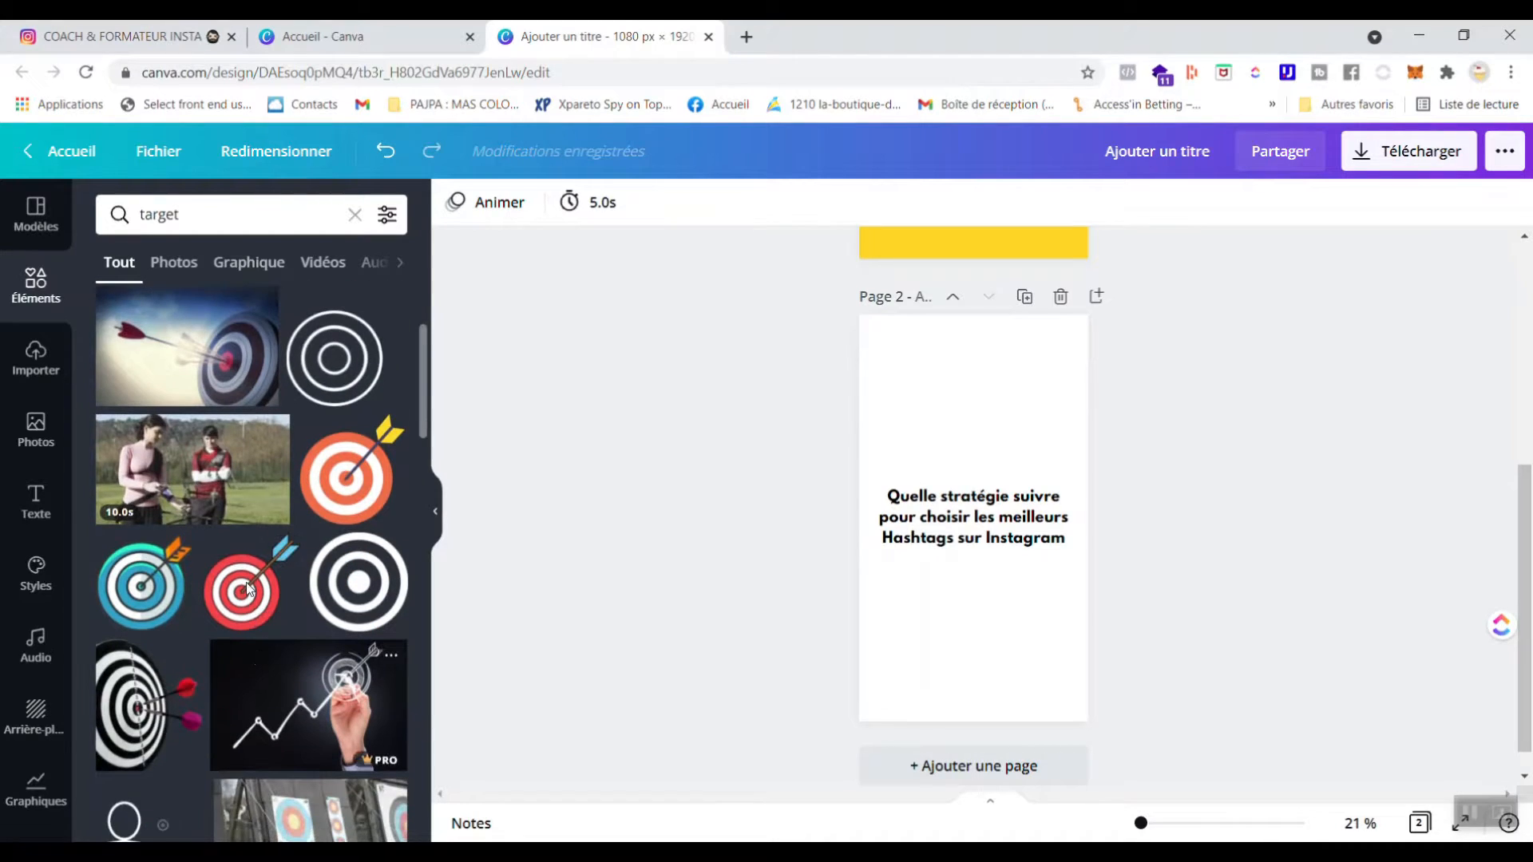
# Search the elements library for "cible" and add the round black-and-white dartboard image to page 2
pyautogui.doubleClick(170, 217)
pyautogui.write('cible')
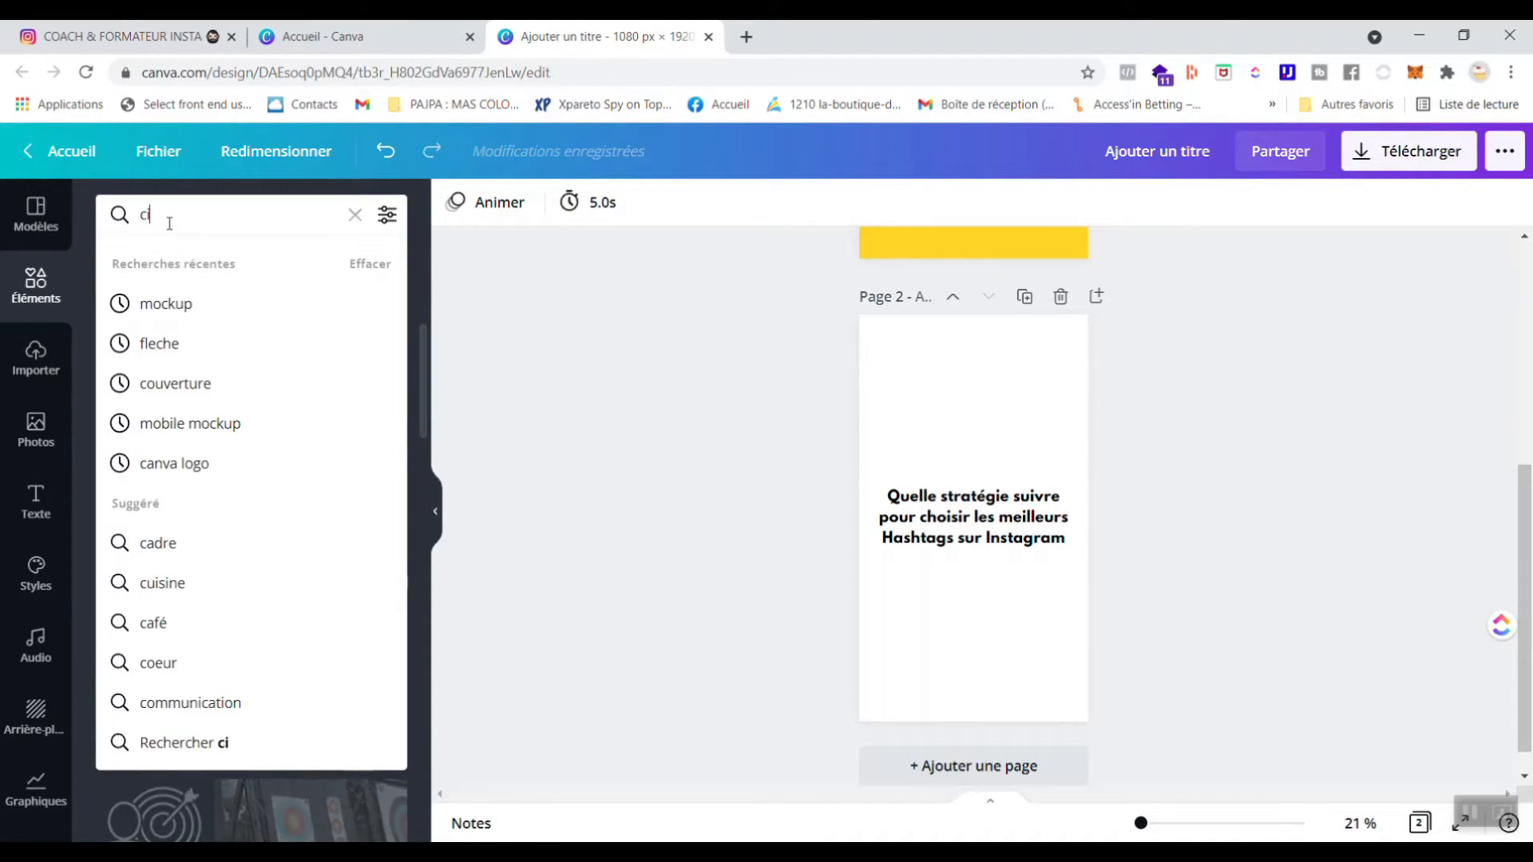
pyautogui.press('Return')
pyautogui.scroll(-2, 216, 681)
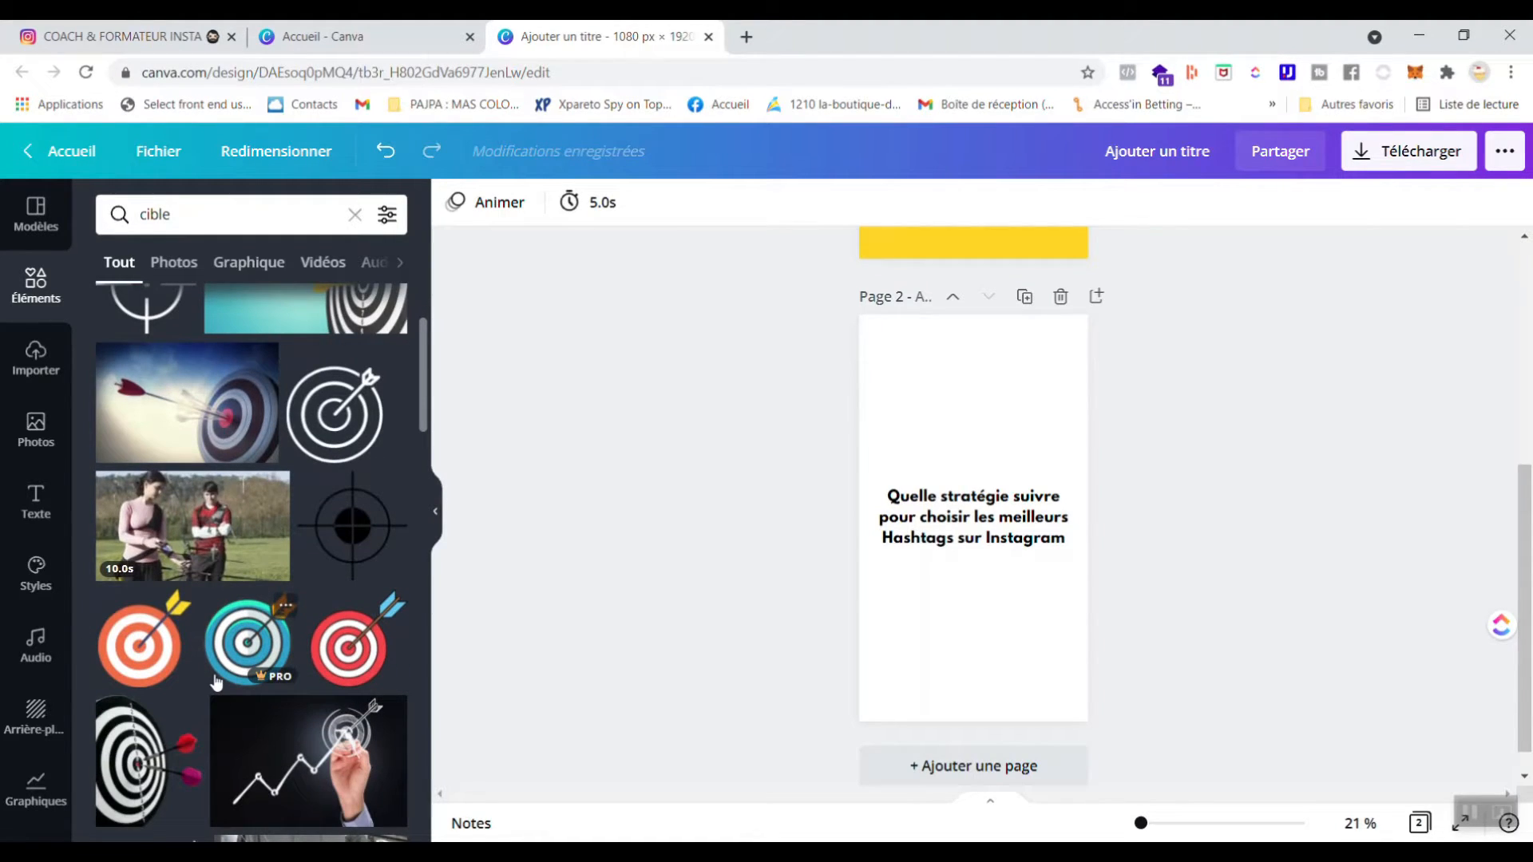
pyautogui.scroll(-2, 334, 415)
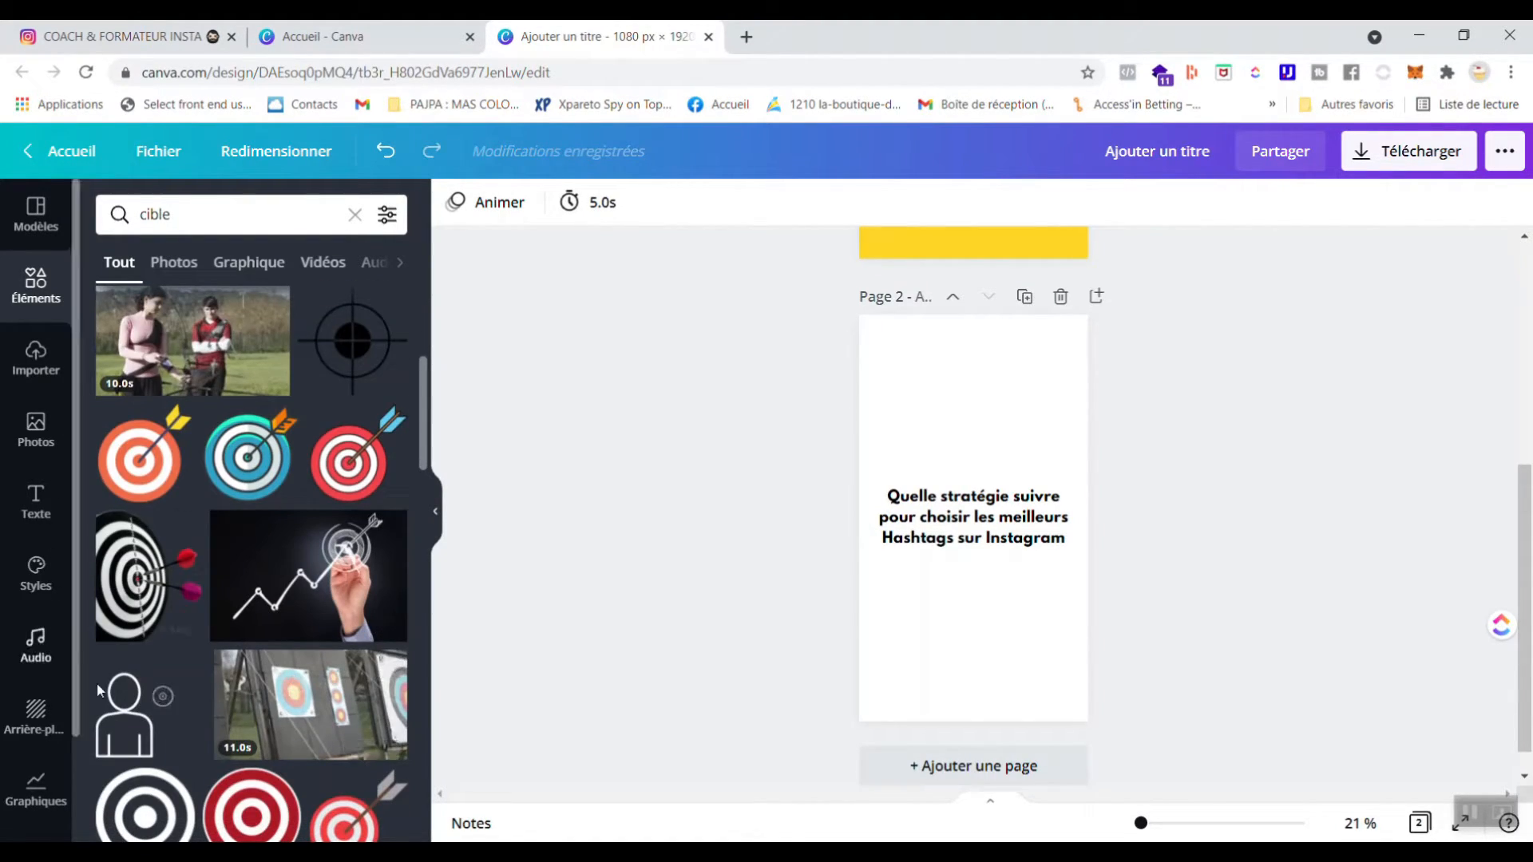
pyautogui.scroll(-5, 135, 567)
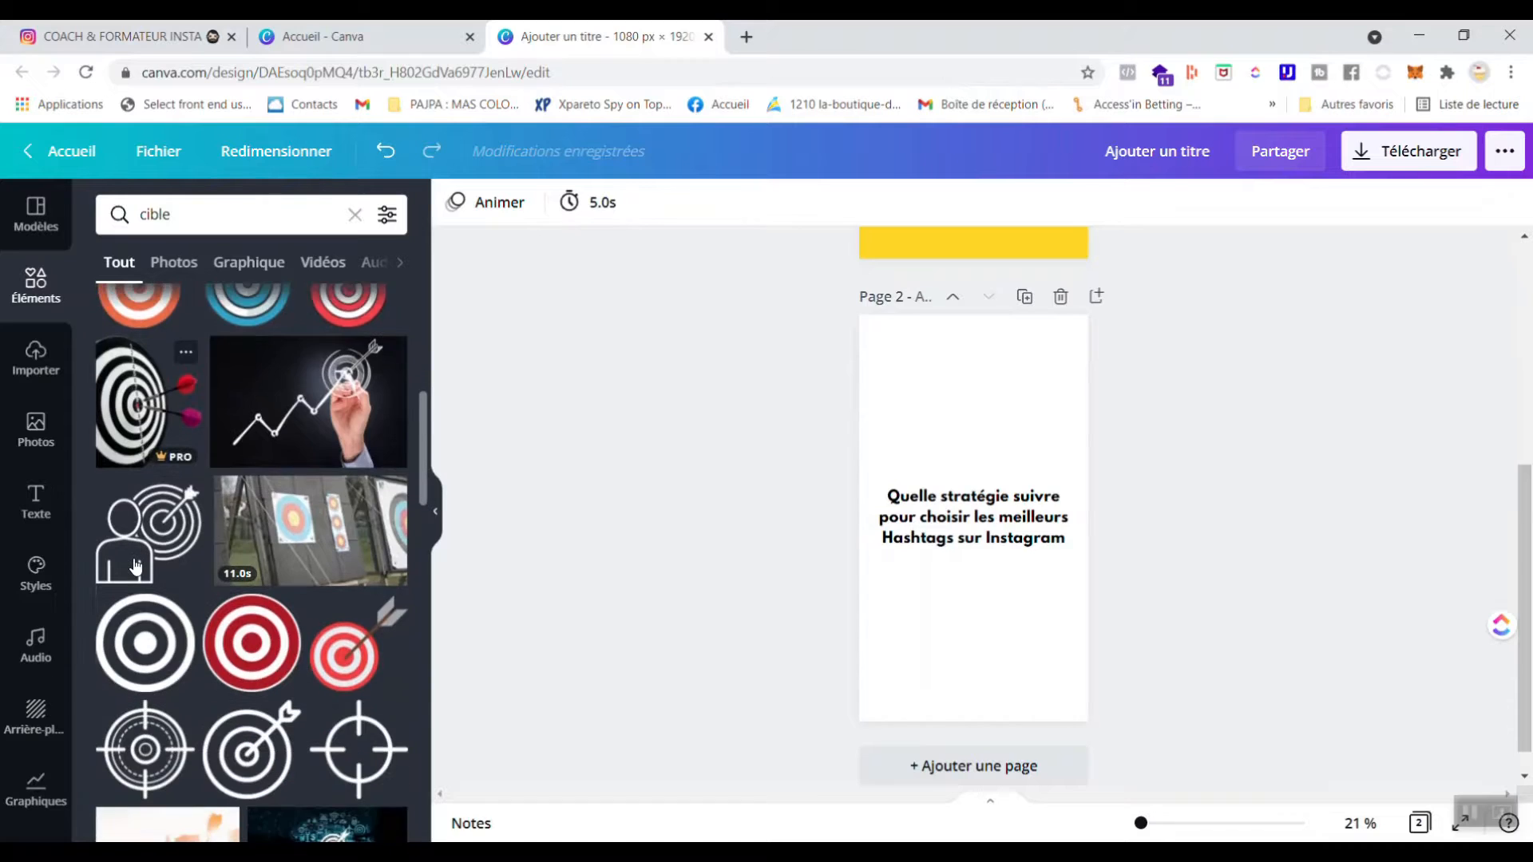
pyautogui.scroll(-12, 136, 567)
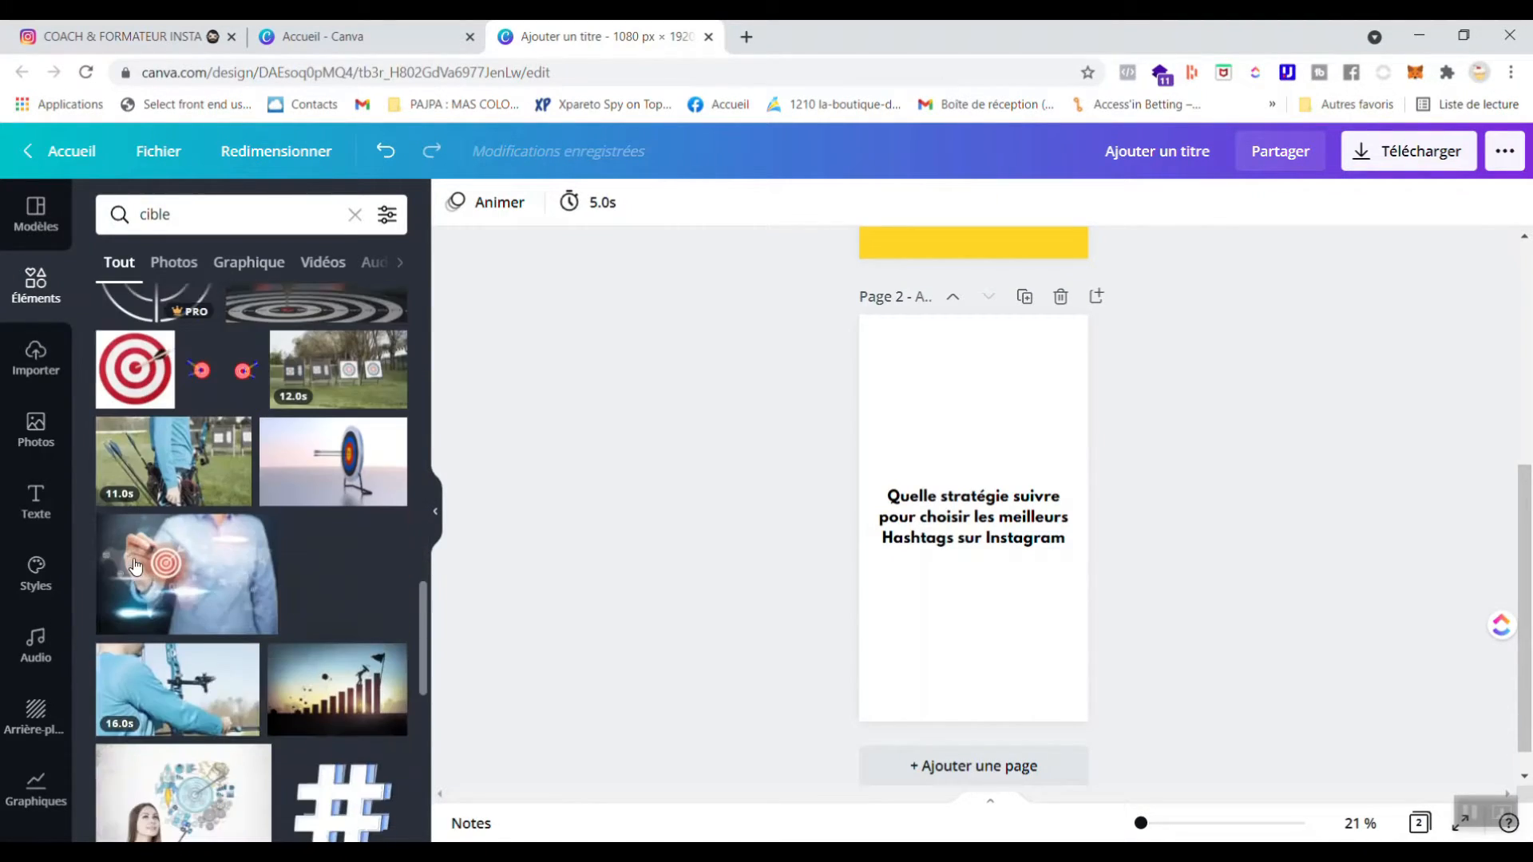
pyautogui.scroll(-10, 136, 567)
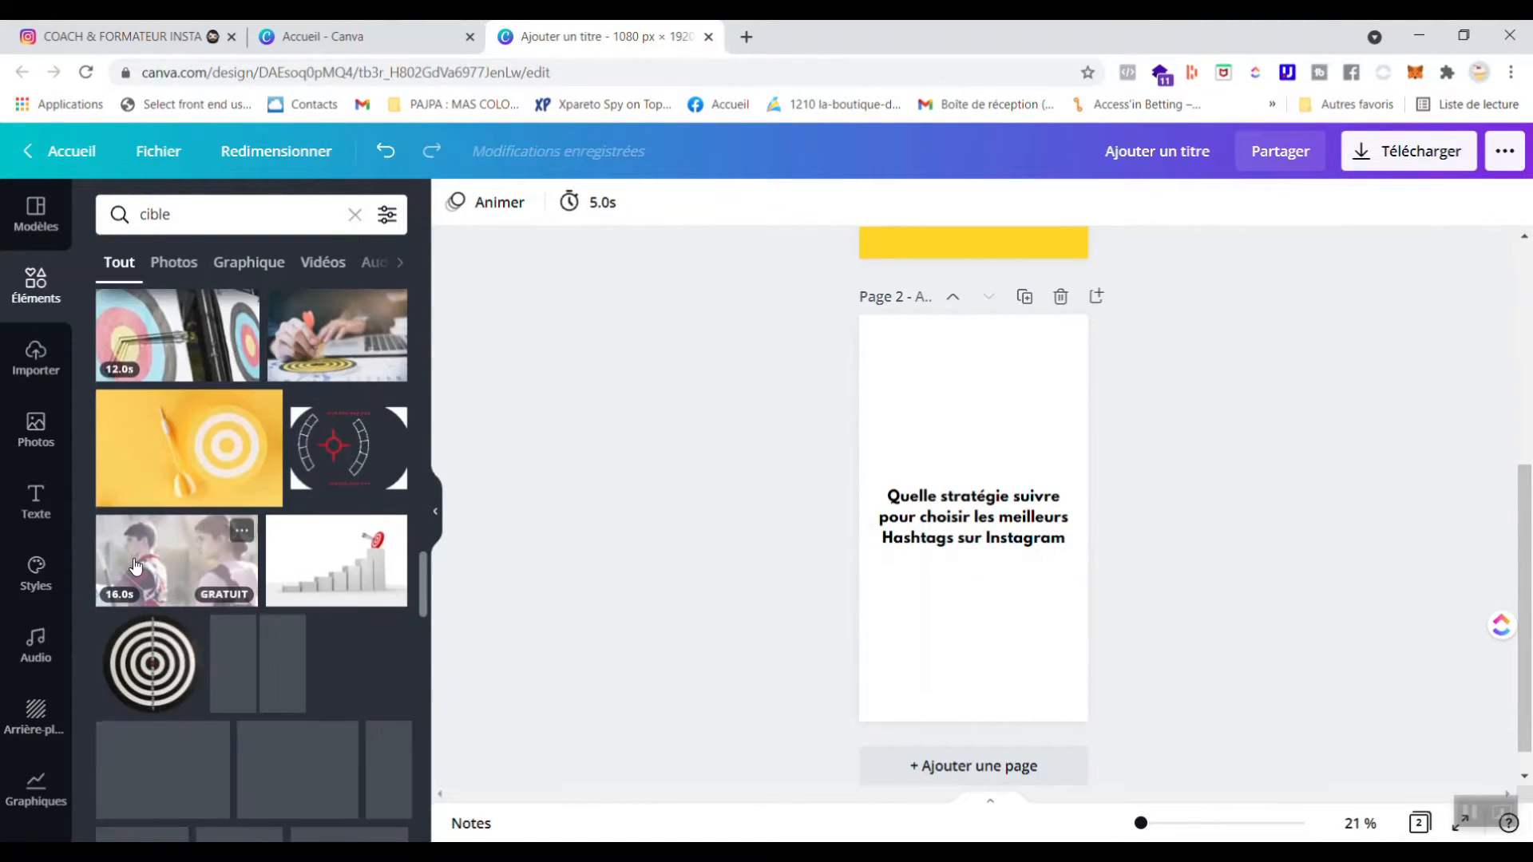
pyautogui.scroll(-2, 136, 567)
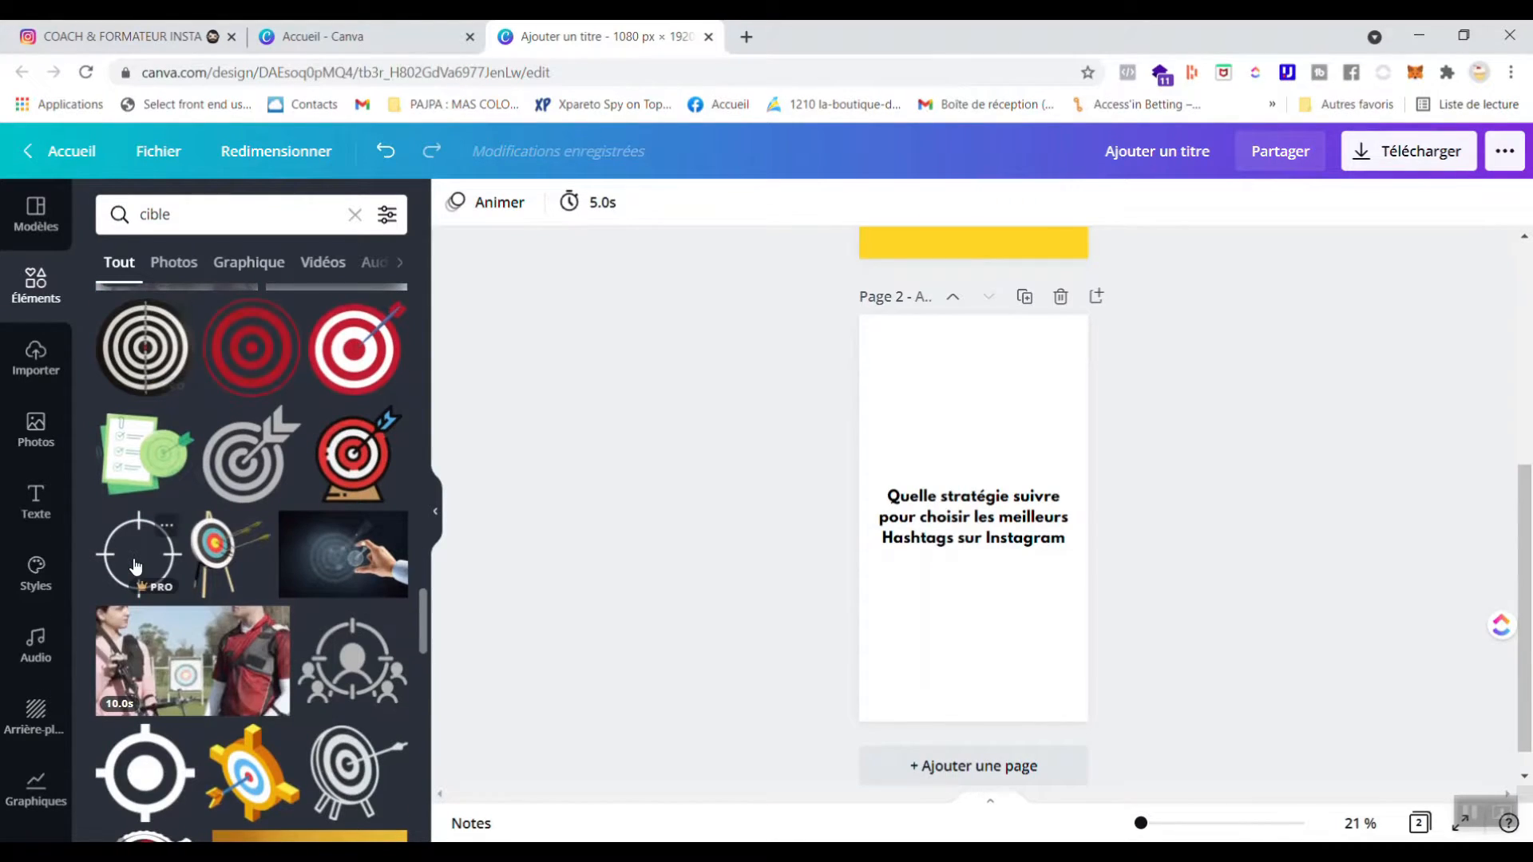
pyautogui.click(127, 311)
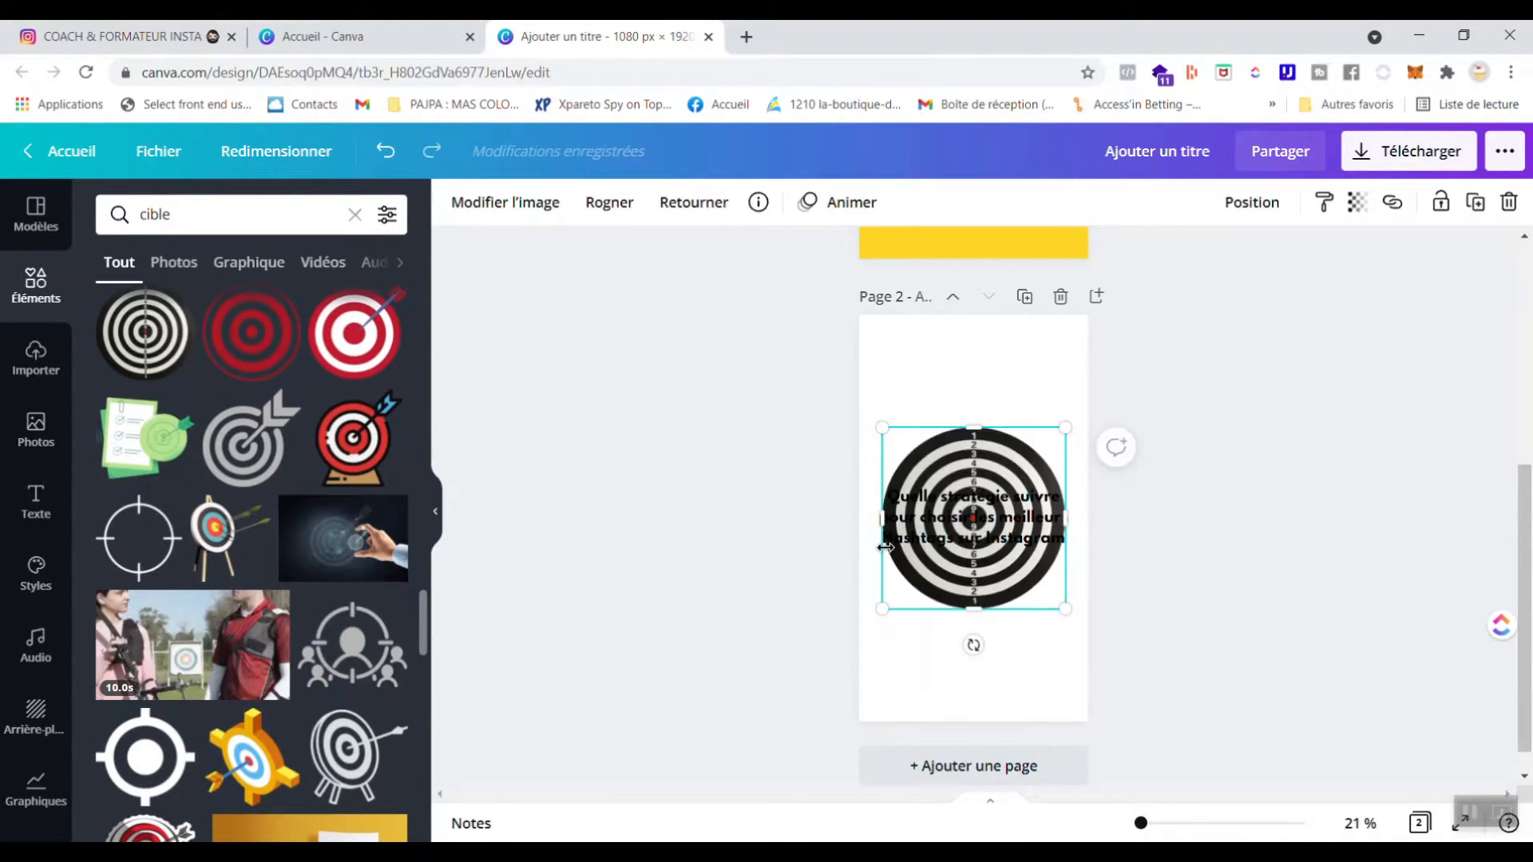
# Shrink the dartboard image and centre it directly above the title on page 2
pyautogui.moveTo(1052, 607); pyautogui.dragTo(1009, 570)
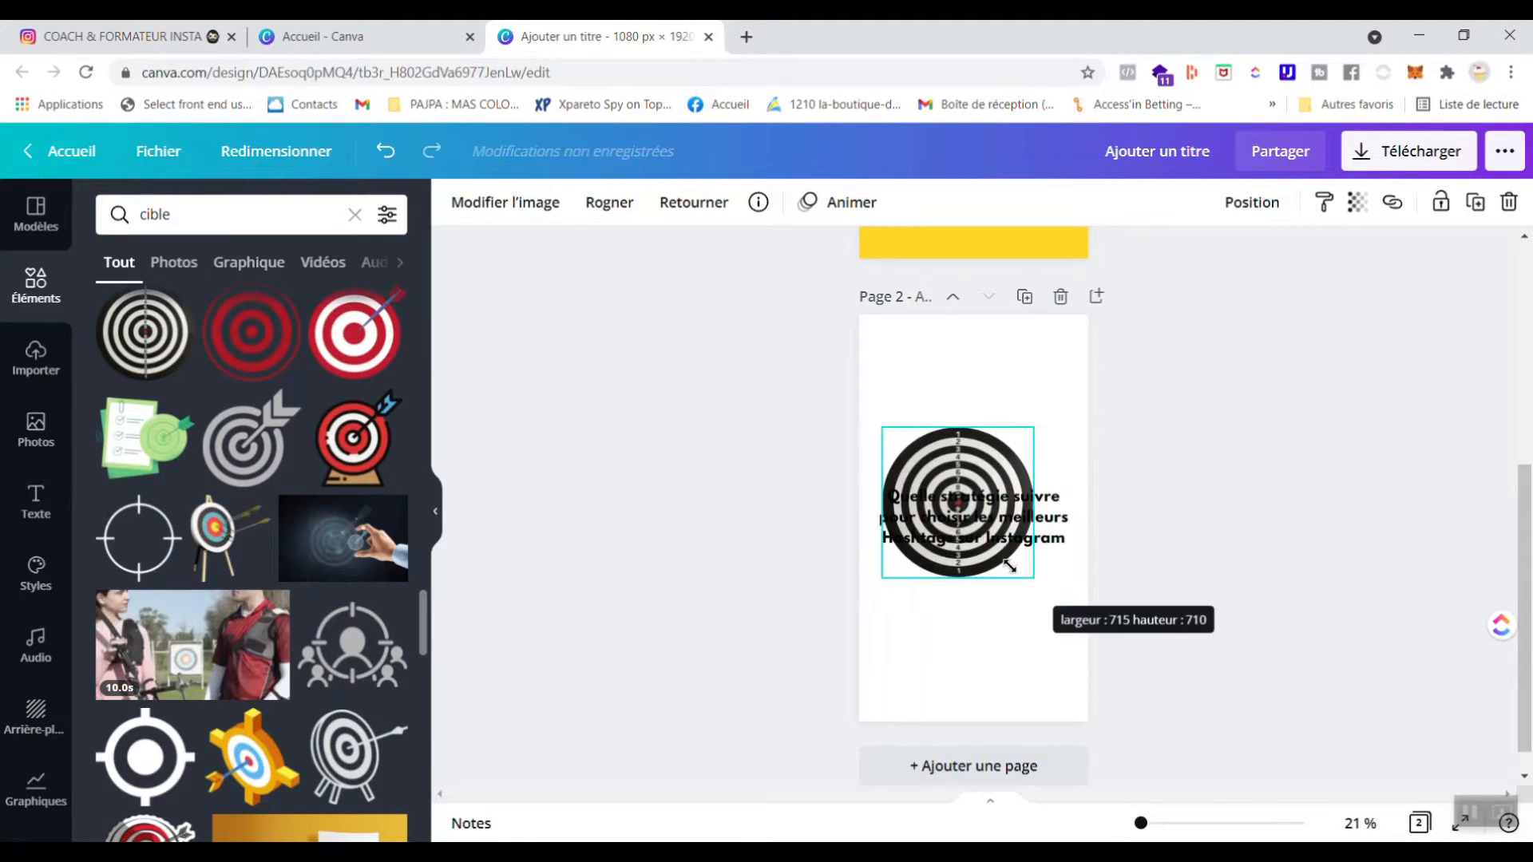
pyautogui.moveTo(975, 470); pyautogui.dragTo(997, 381)
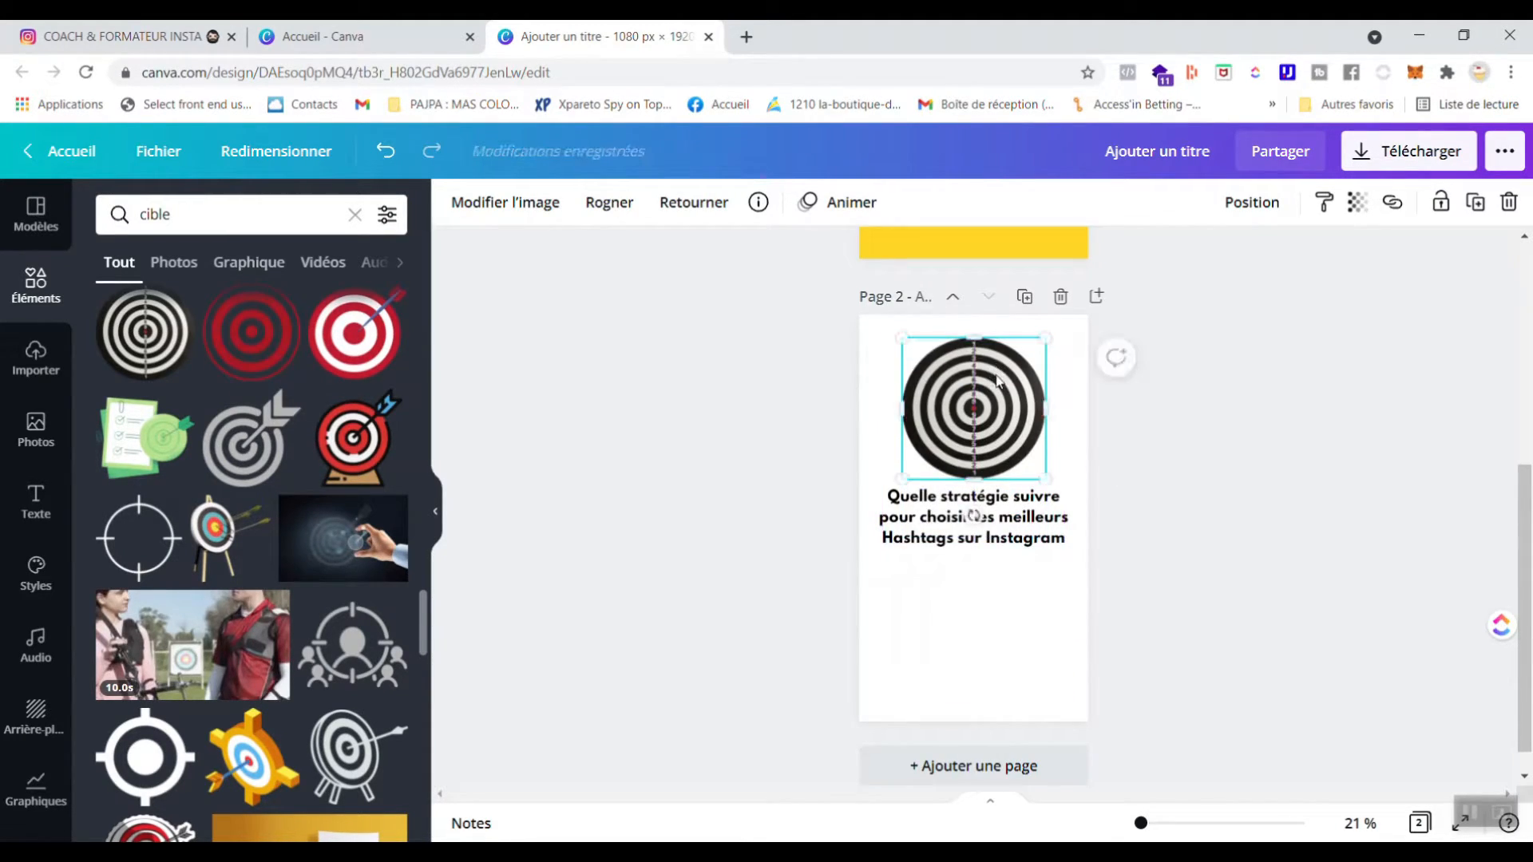
pyautogui.click(1276, 493)
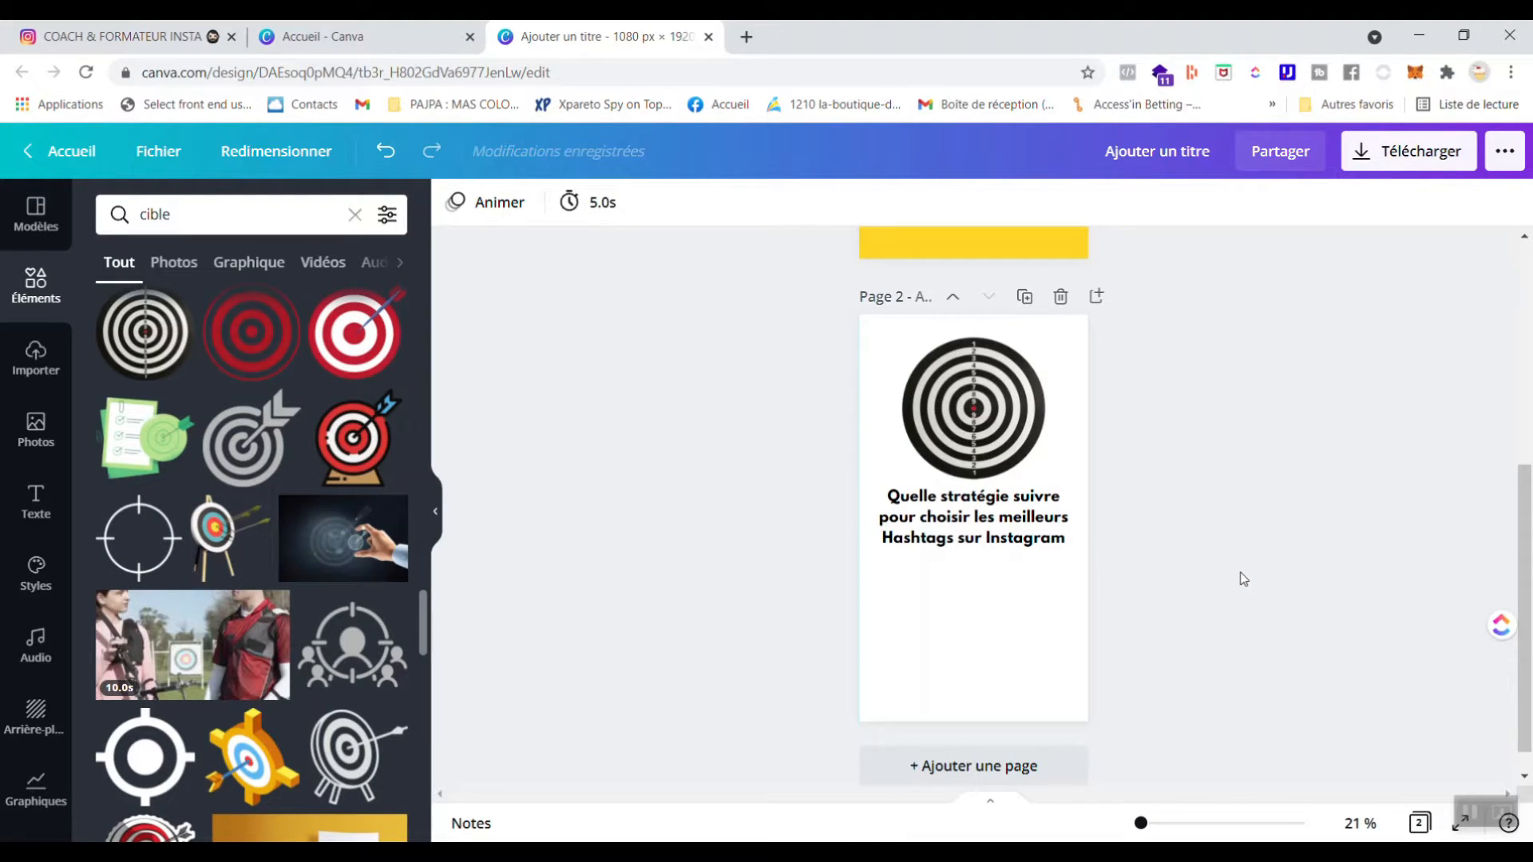
# Copy the green and red guide shapes from page 1 and paste them onto page 2
pyautogui.scroll(5, 1176, 445)
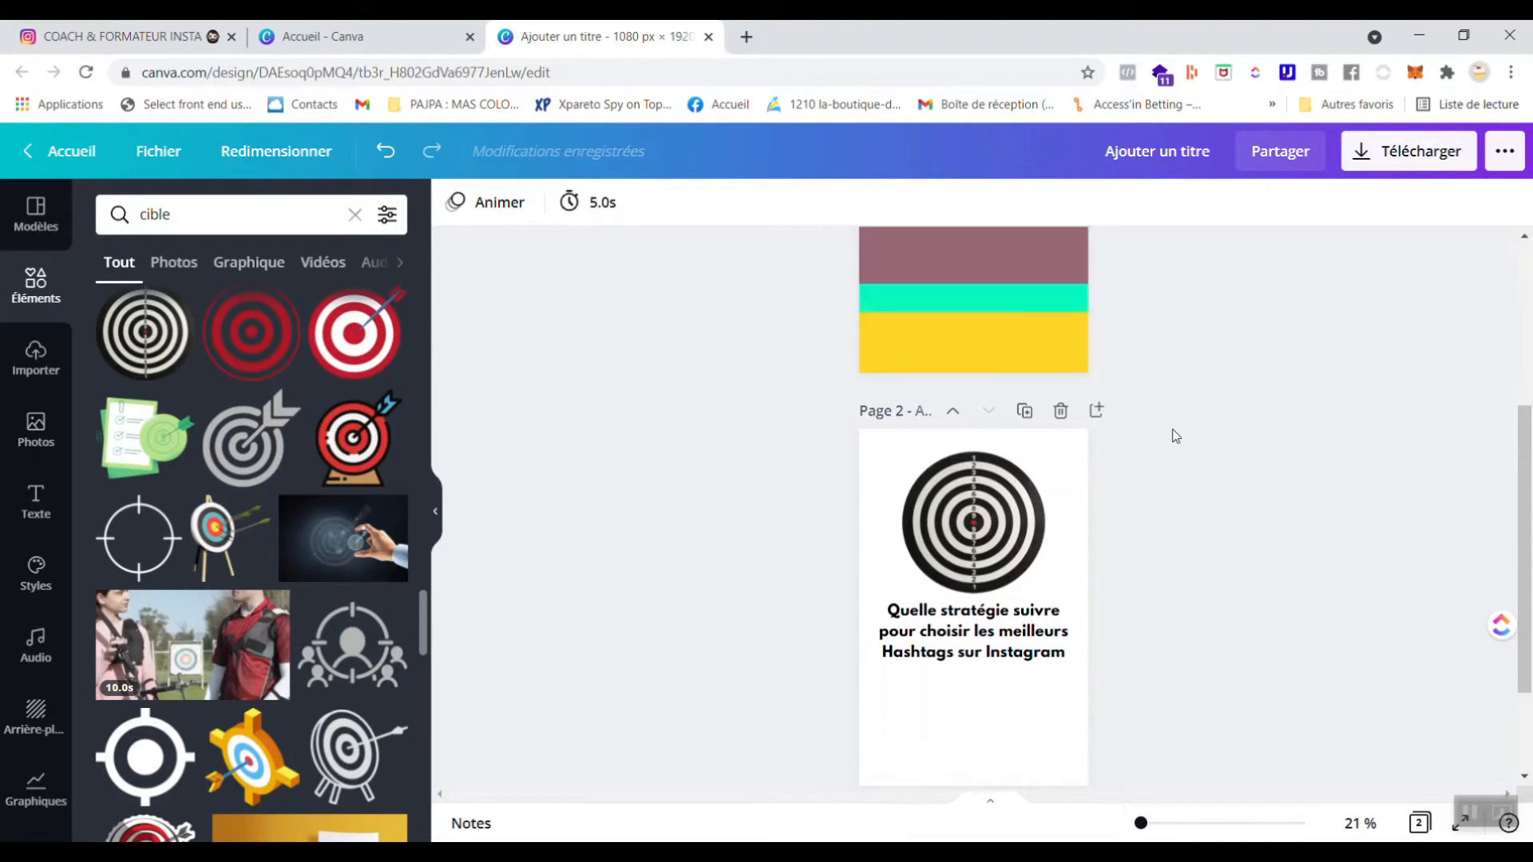
pyautogui.scroll(1, 1170, 435)
pyautogui.moveTo(784, 332); pyautogui.dragTo(1154, 652)
pyautogui.scroll(-2, 1304, 595)
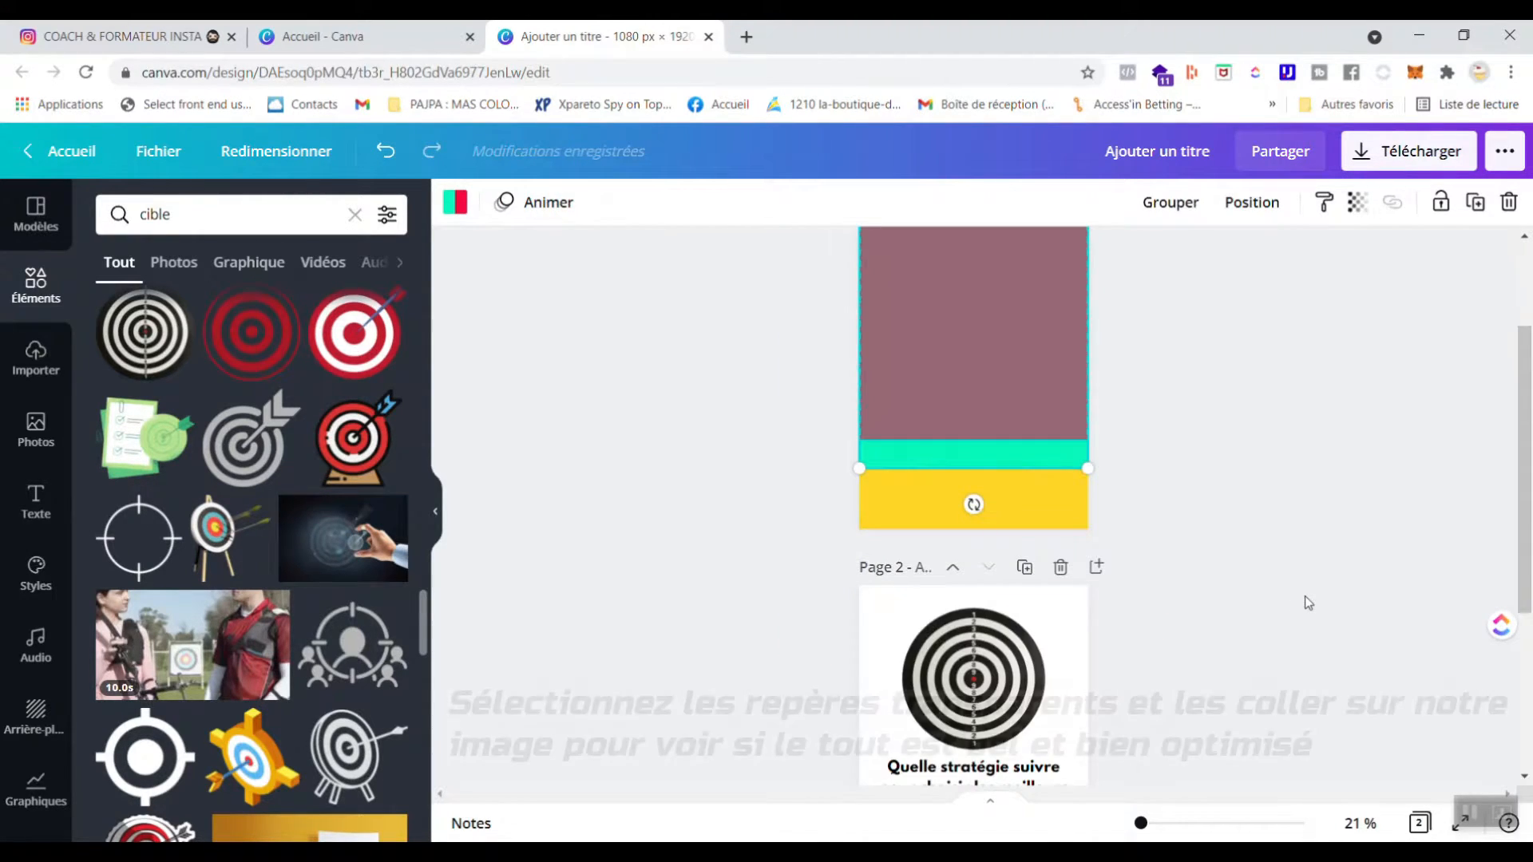
pyautogui.scroll(-4, 1303, 594)
pyautogui.click(973, 618)
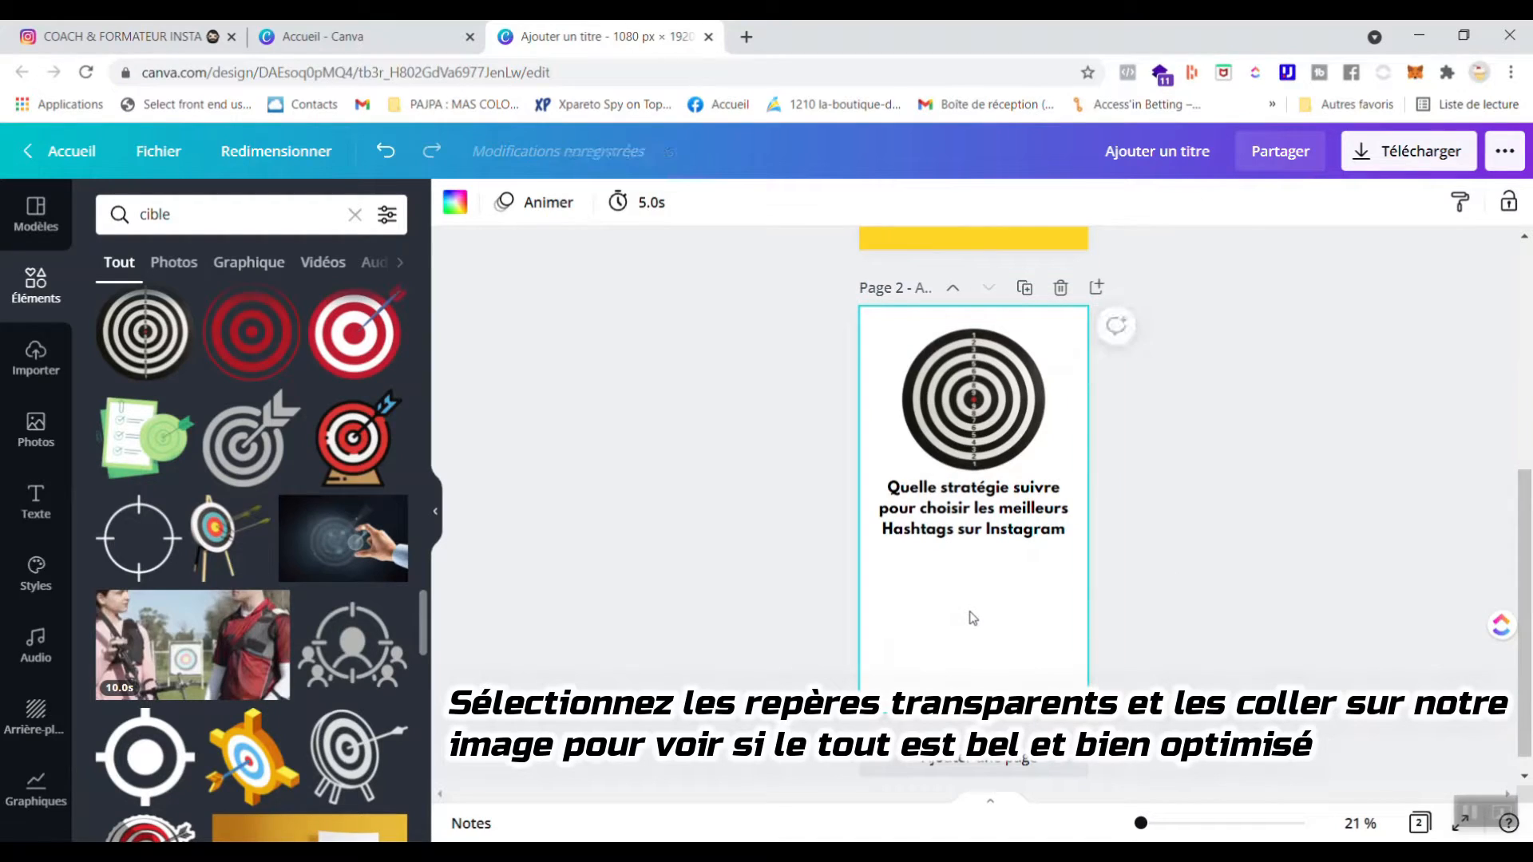
pyautogui.hotkey('ctrl', 'v')
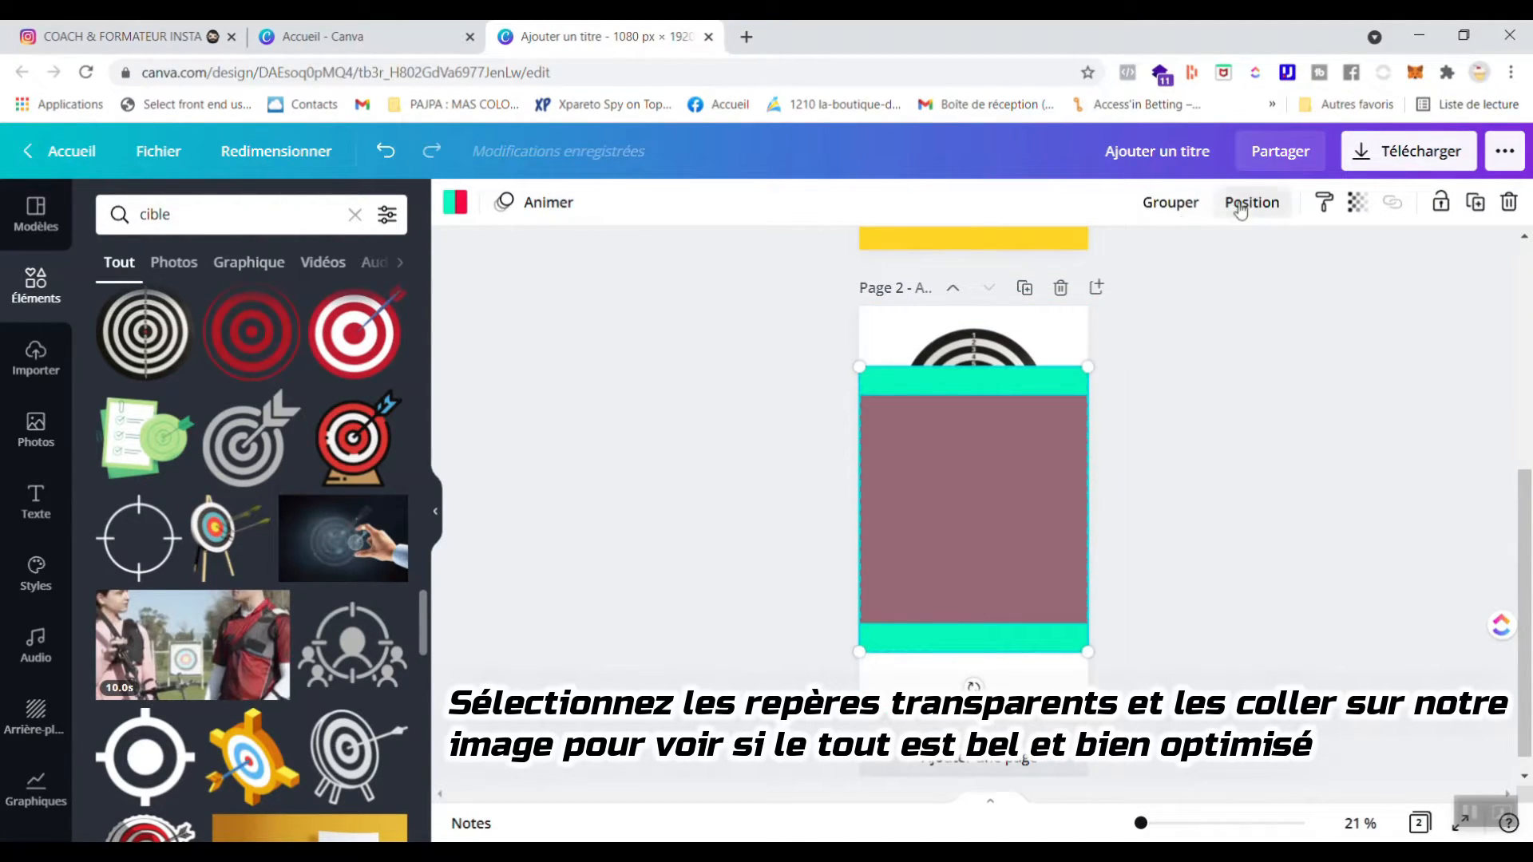
# Send the pasted guide shapes to the back, behind the dartboard and title, and deselect them
pyautogui.click(1274, 212)
pyautogui.click(1170, 304)
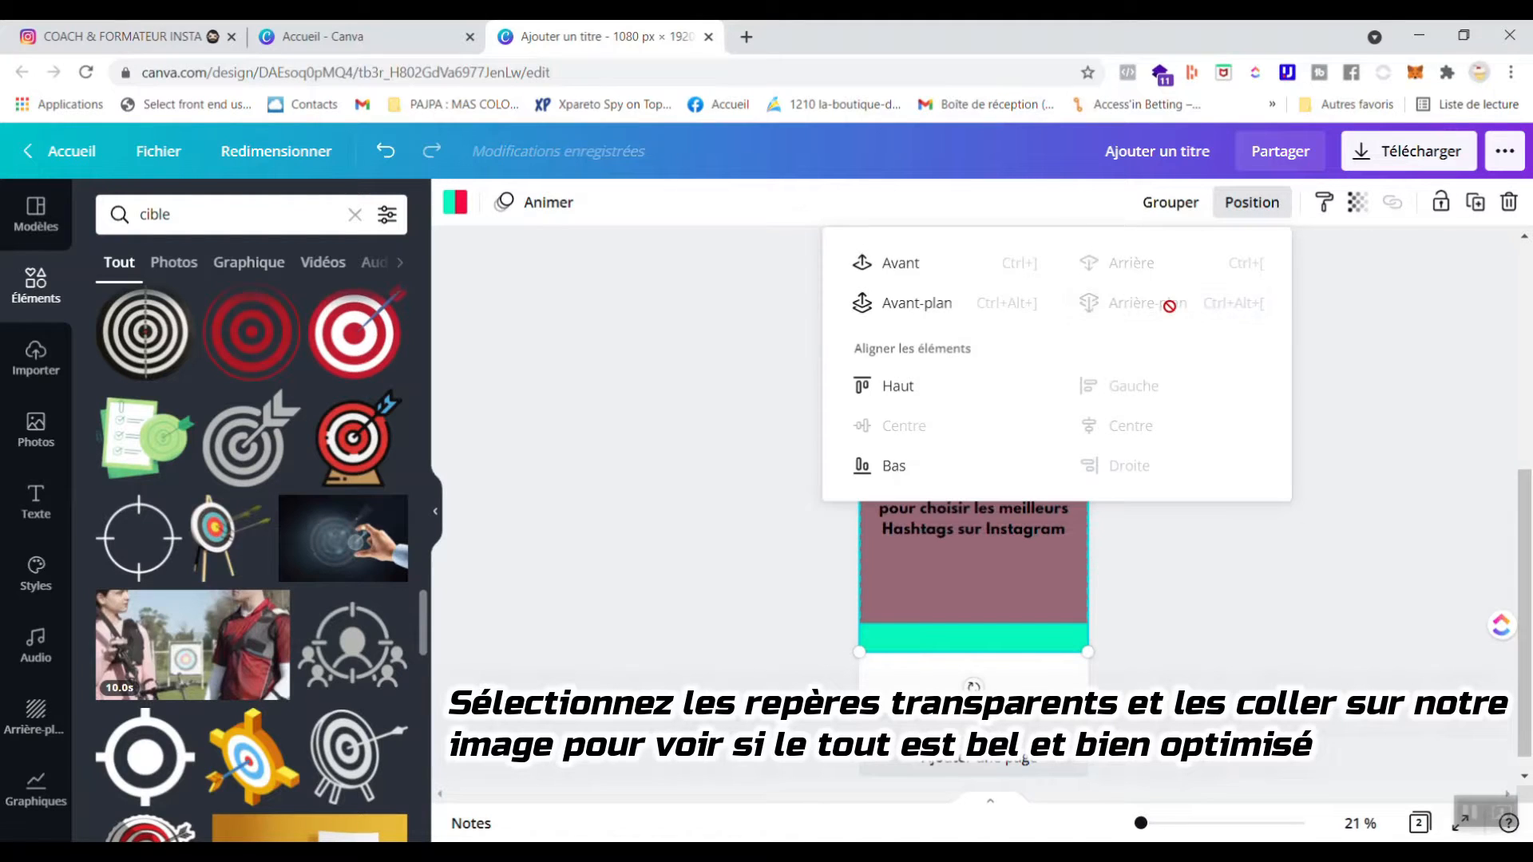
pyautogui.click(1214, 535)
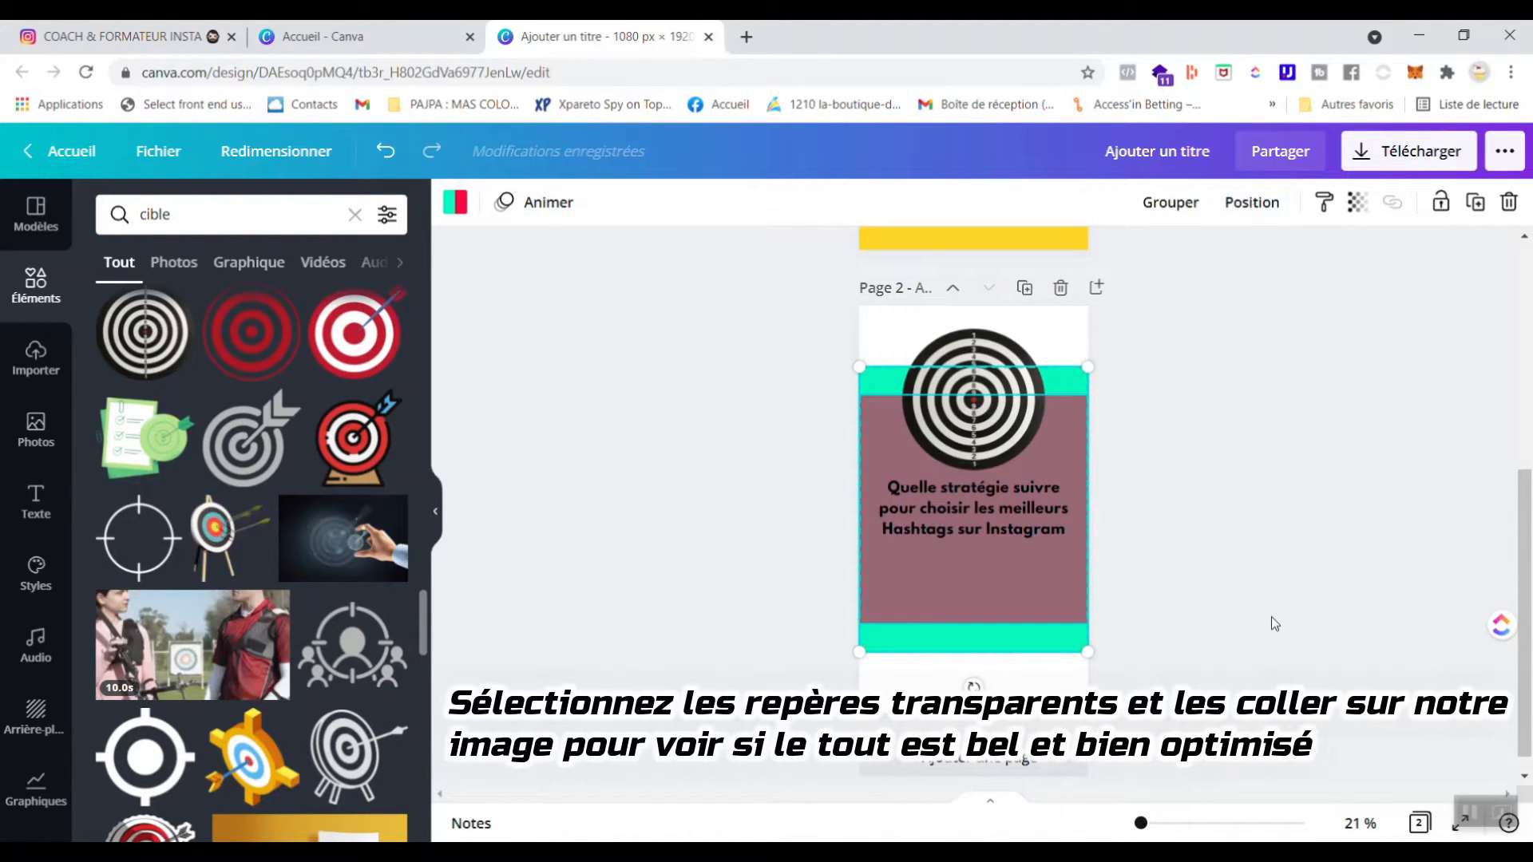
pyautogui.click(1271, 617)
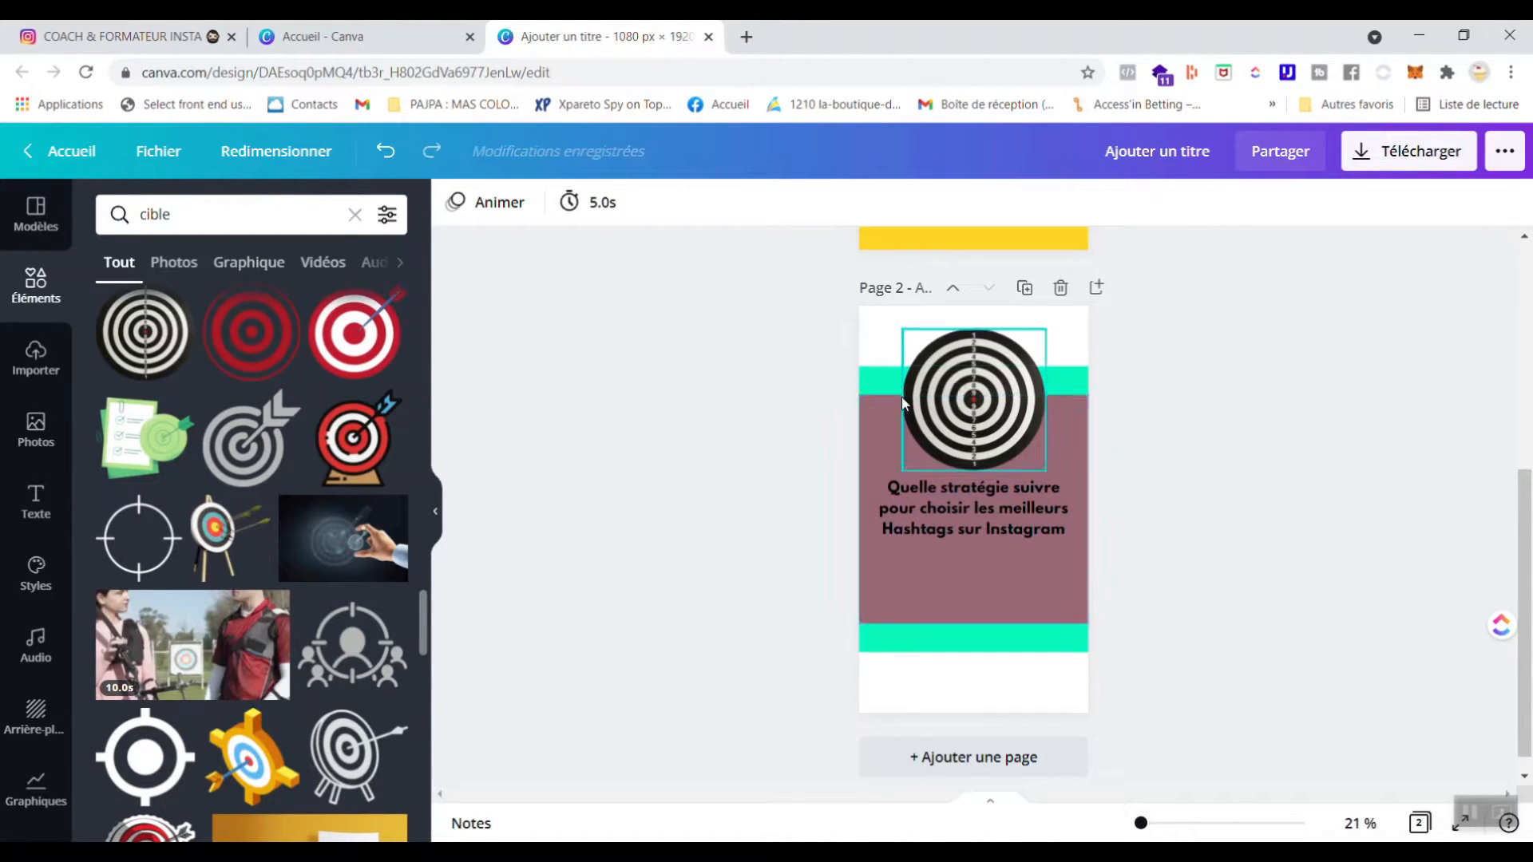
# Move the title down to the lower part of the central square guide
pyautogui.click(861, 432)
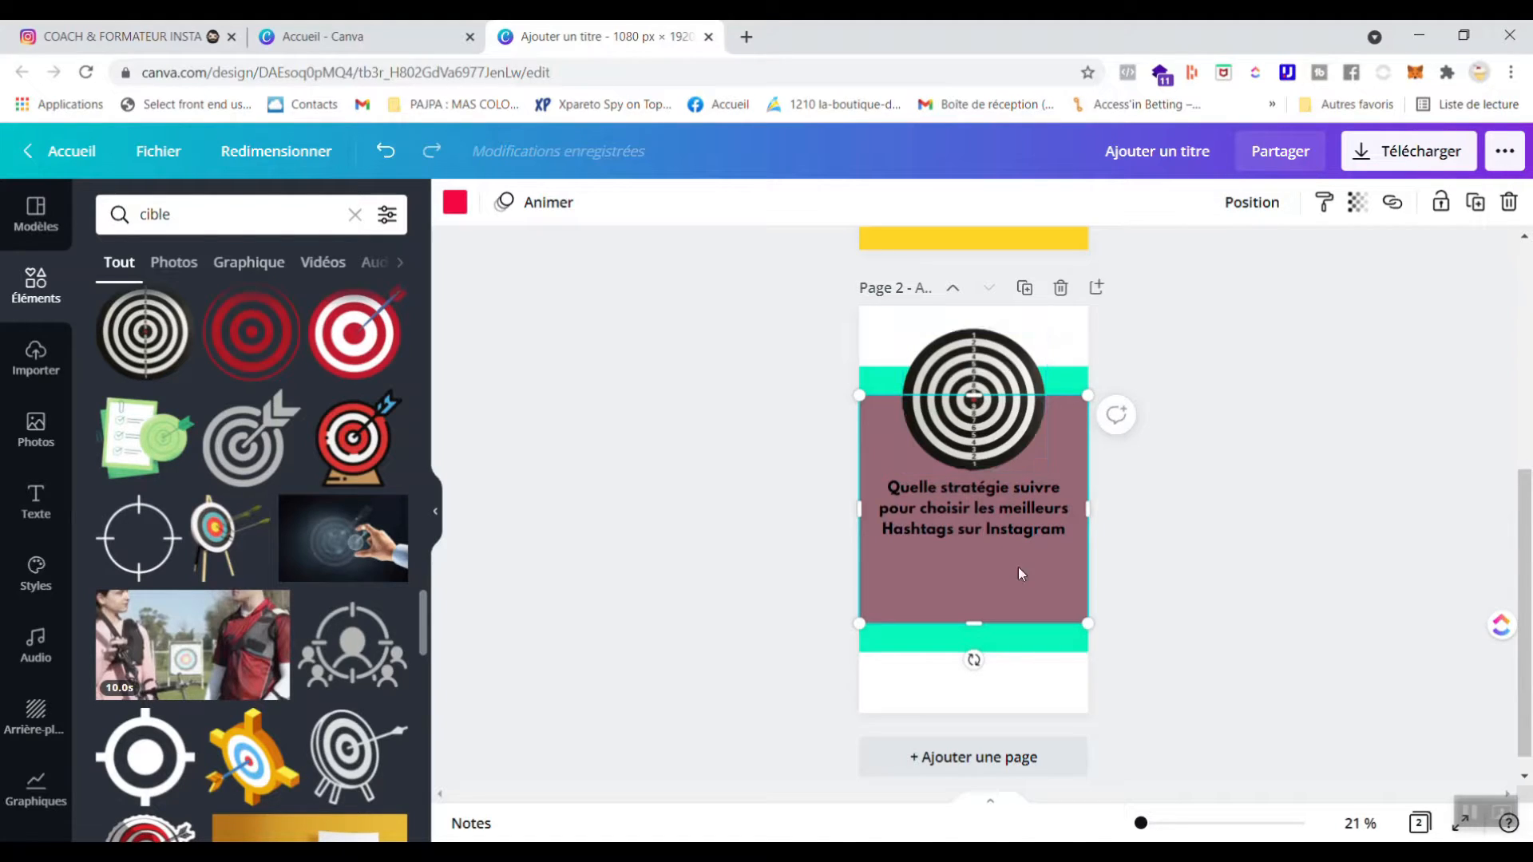
pyautogui.click(1014, 527)
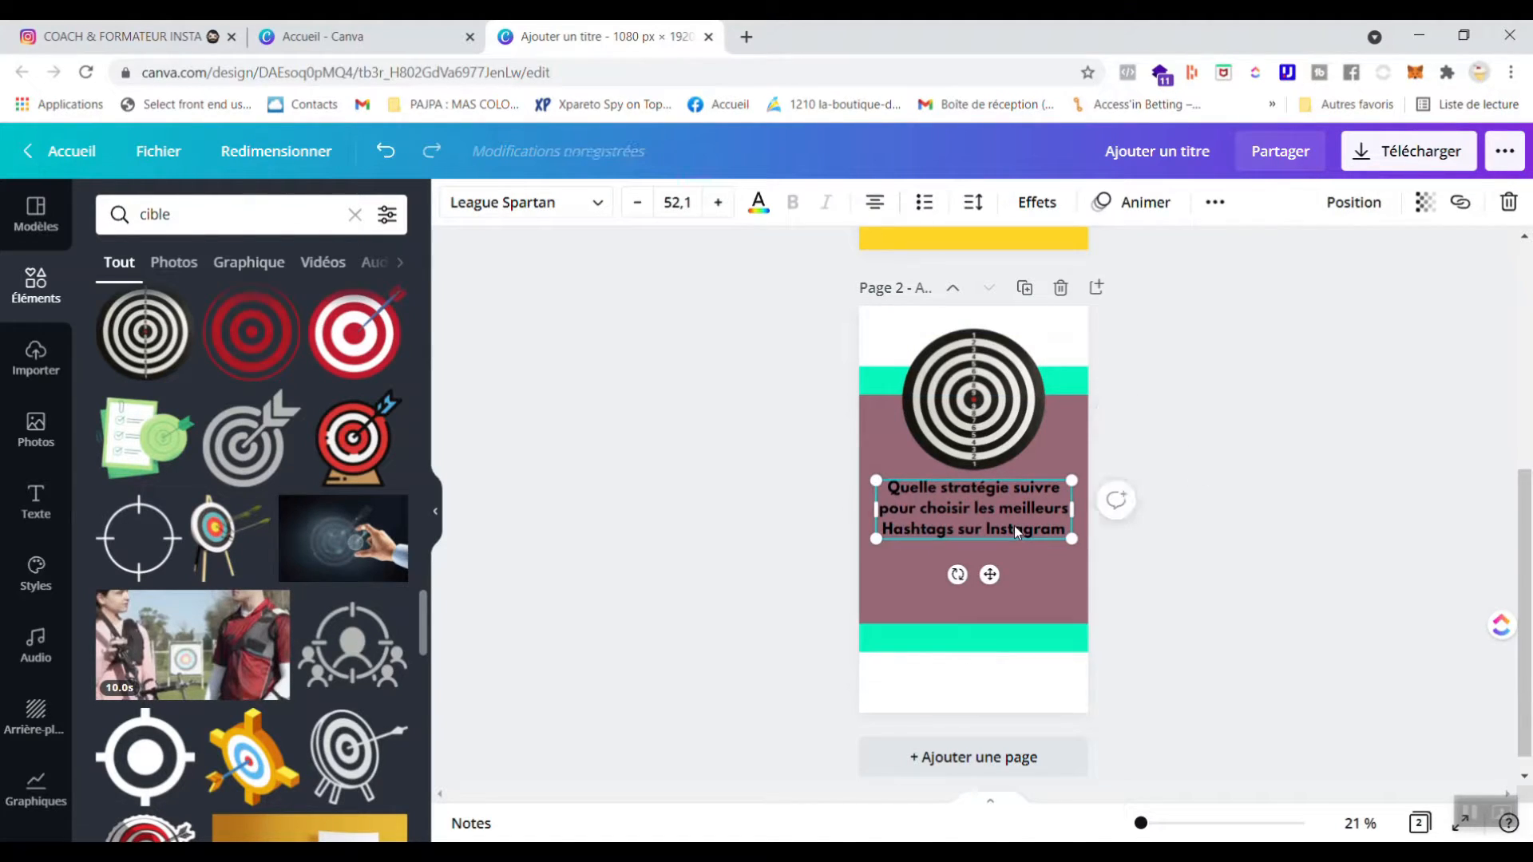
pyautogui.moveTo(1014, 540); pyautogui.dragTo(1019, 599)
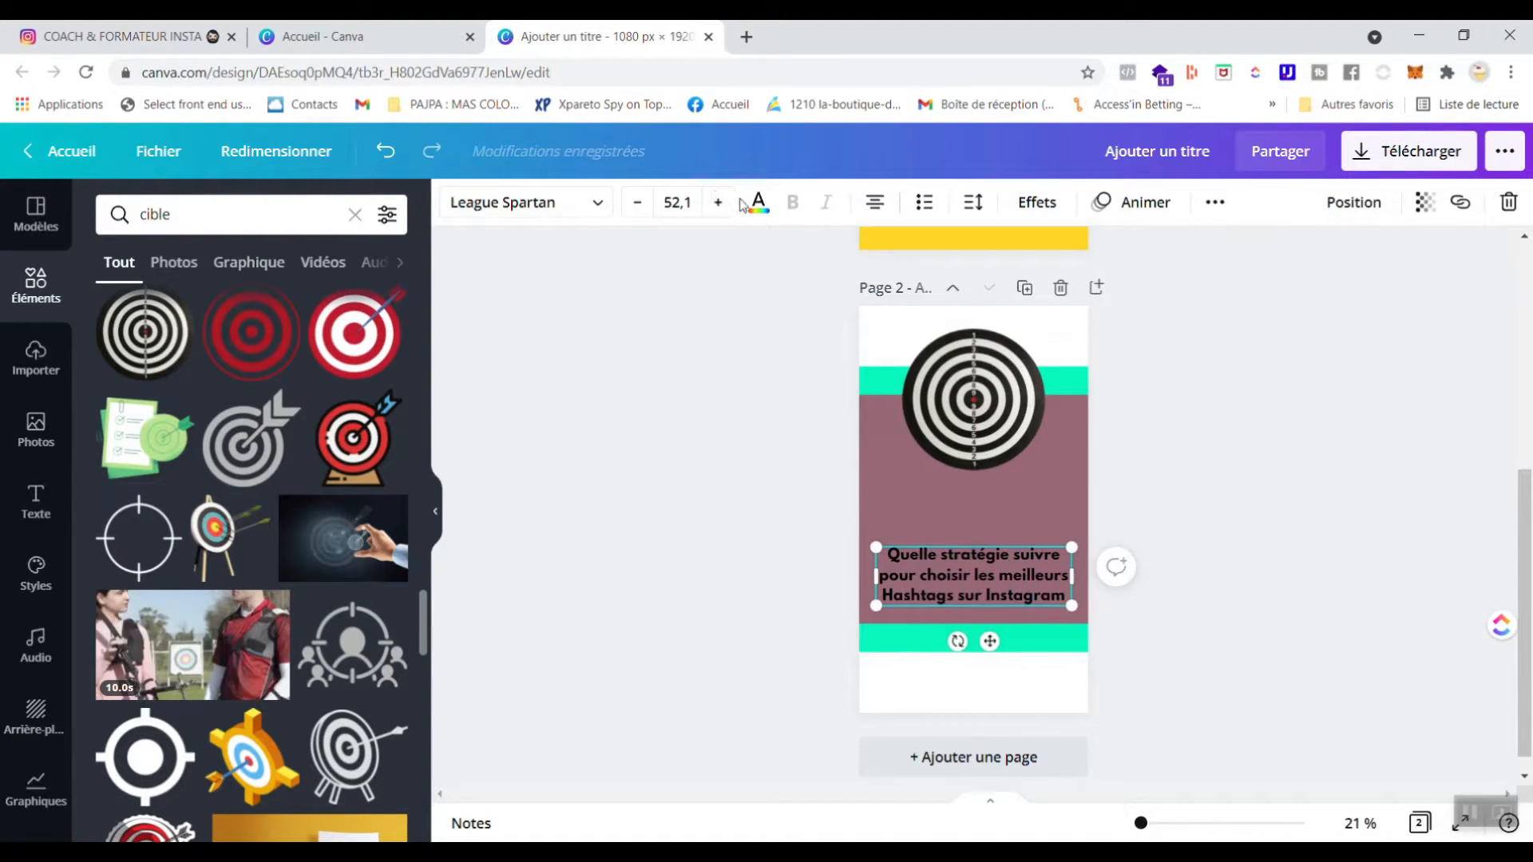
# Move the dartboard into the central square guide and shrink it, keeping it centred above the title
pyautogui.moveTo(975, 449)
pyautogui.mouseDown()
pyautogui.moveTo(982, 496)
pyautogui.moveTo(981, 460)
pyautogui.mouseUp()
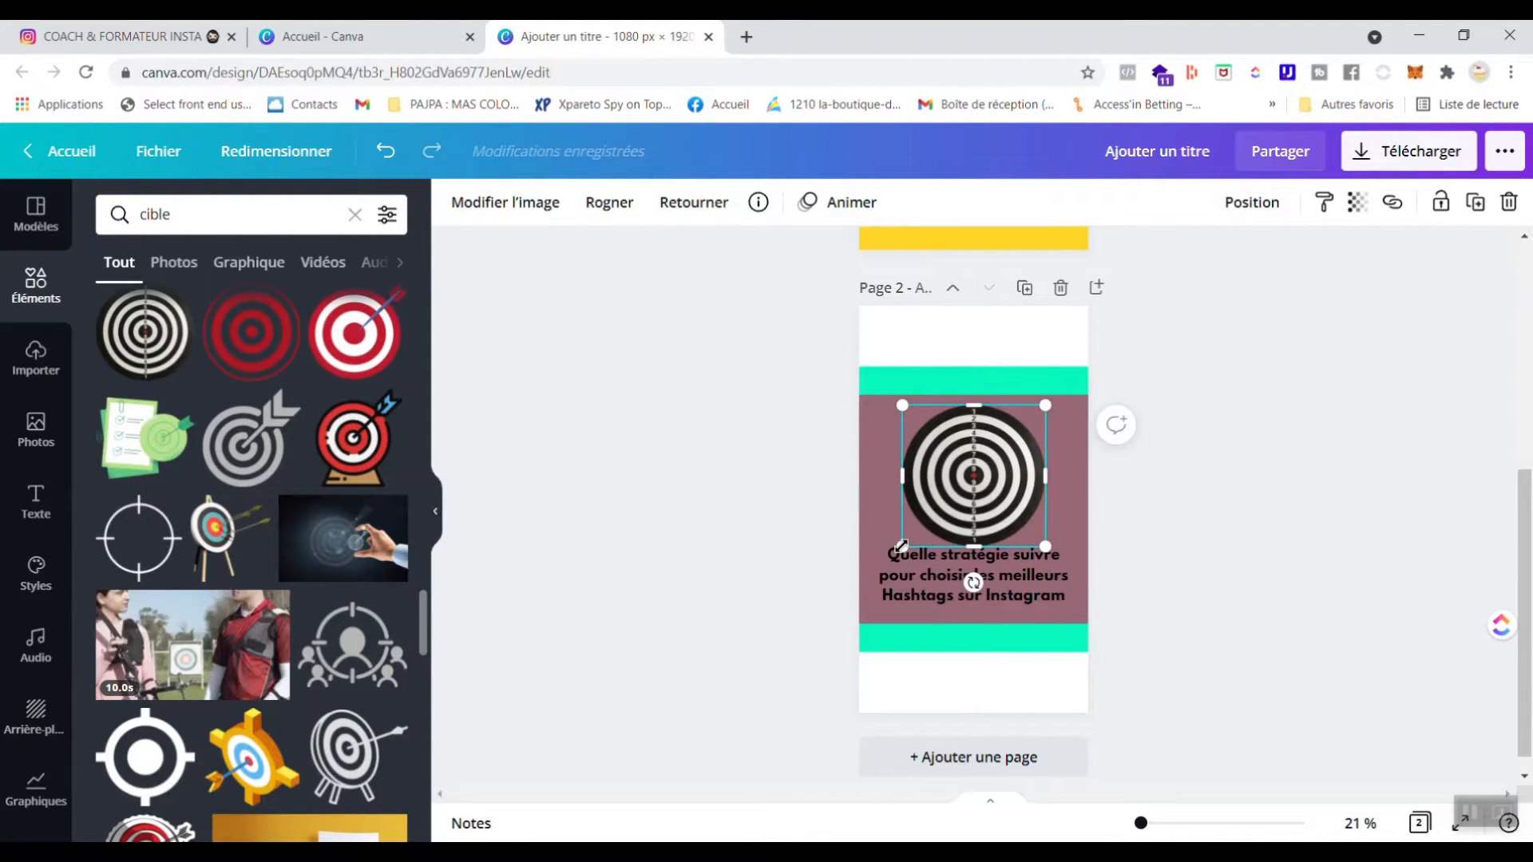
pyautogui.moveTo(901, 546); pyautogui.dragTo(927, 522)
pyautogui.moveTo(1004, 464); pyautogui.dragTo(995, 465)
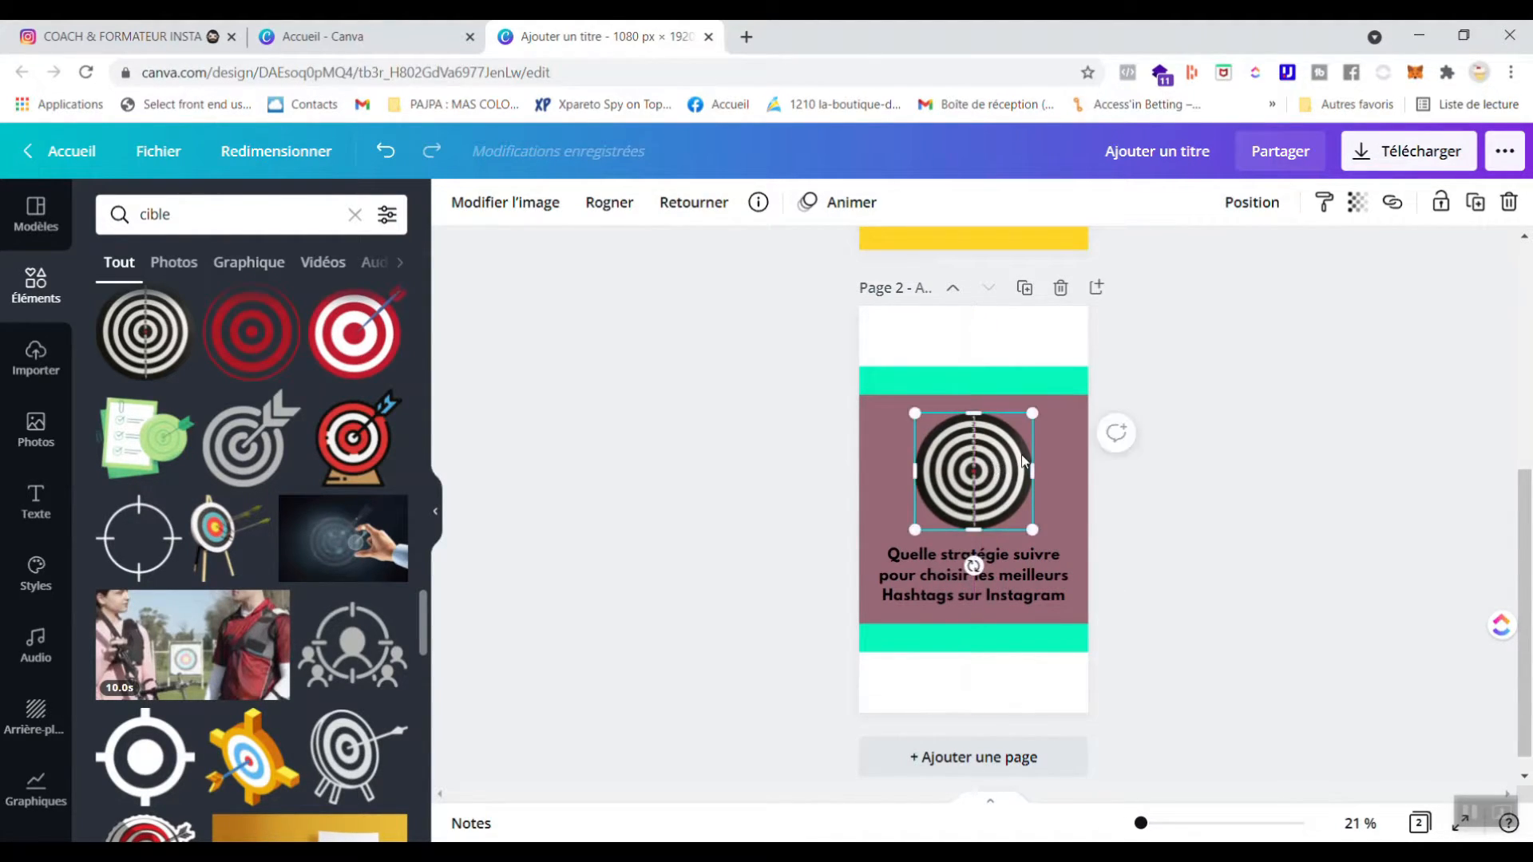
pyautogui.click(1212, 448)
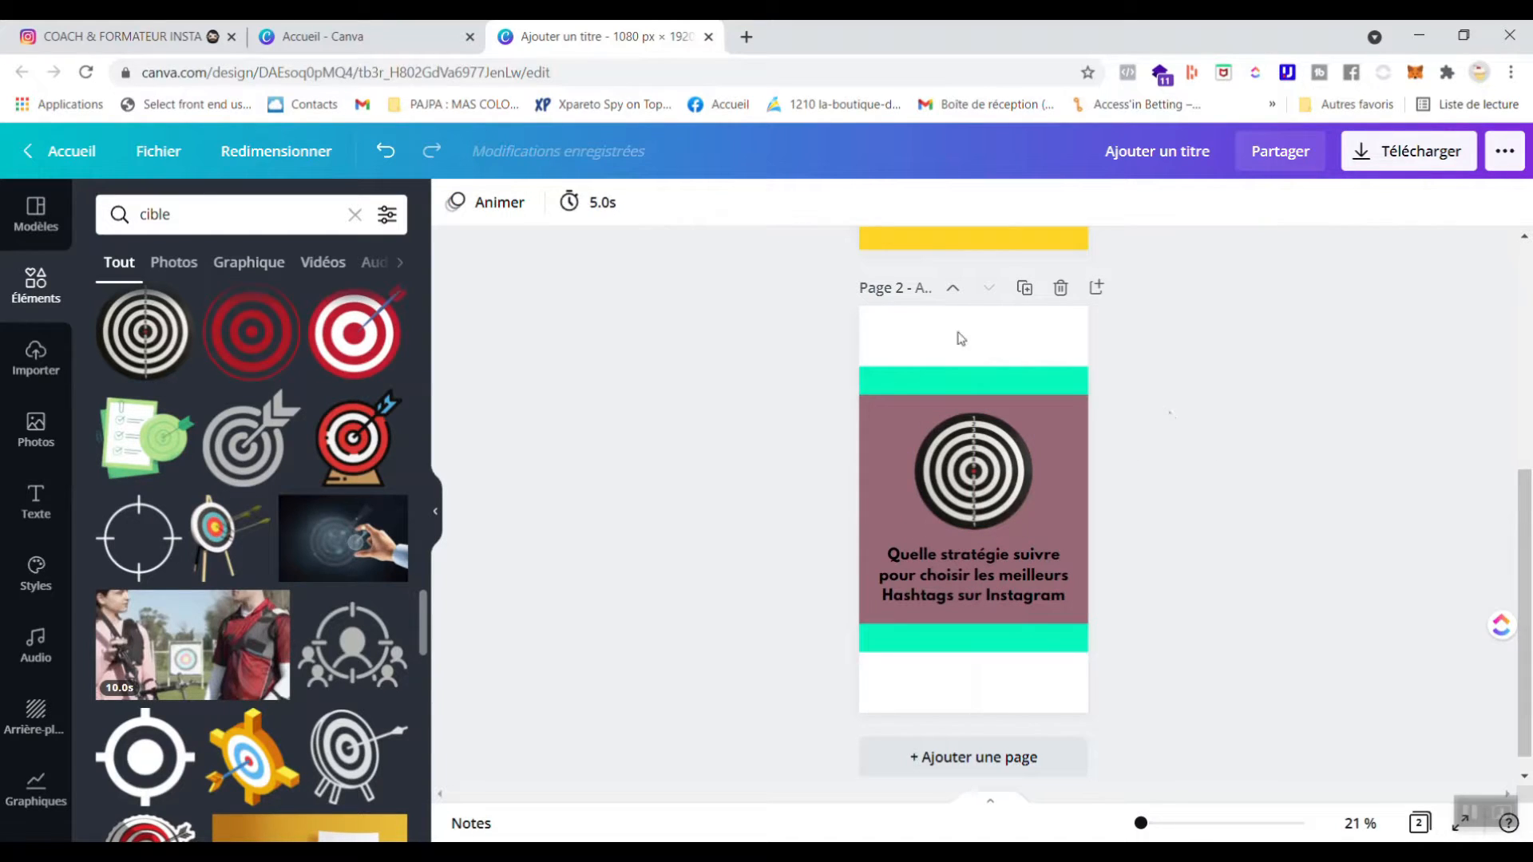
pyautogui.click(990, 568)
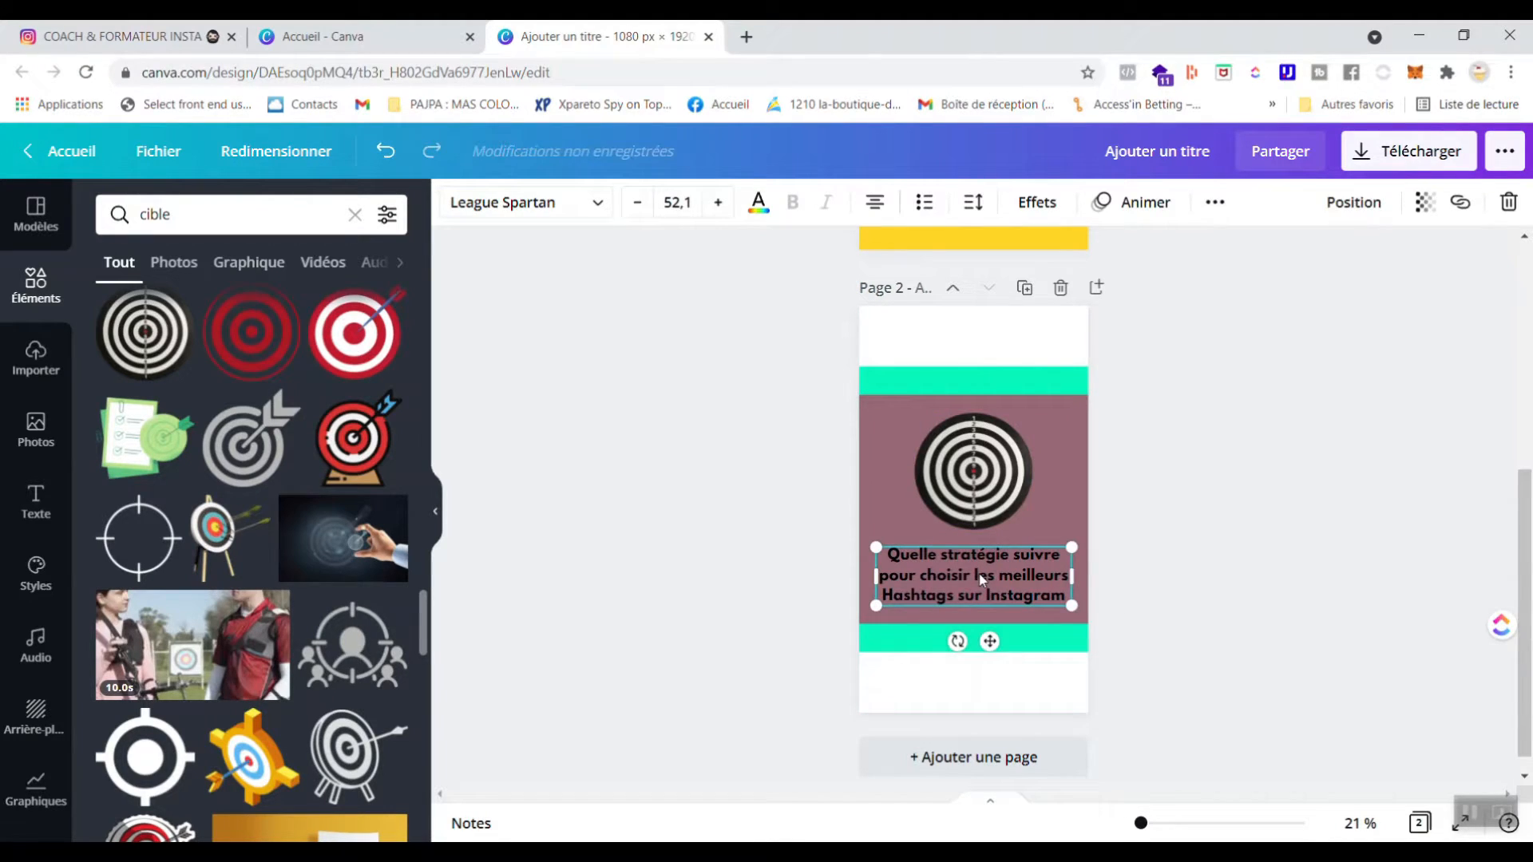
pyautogui.click(952, 449)
pyautogui.click(1203, 476)
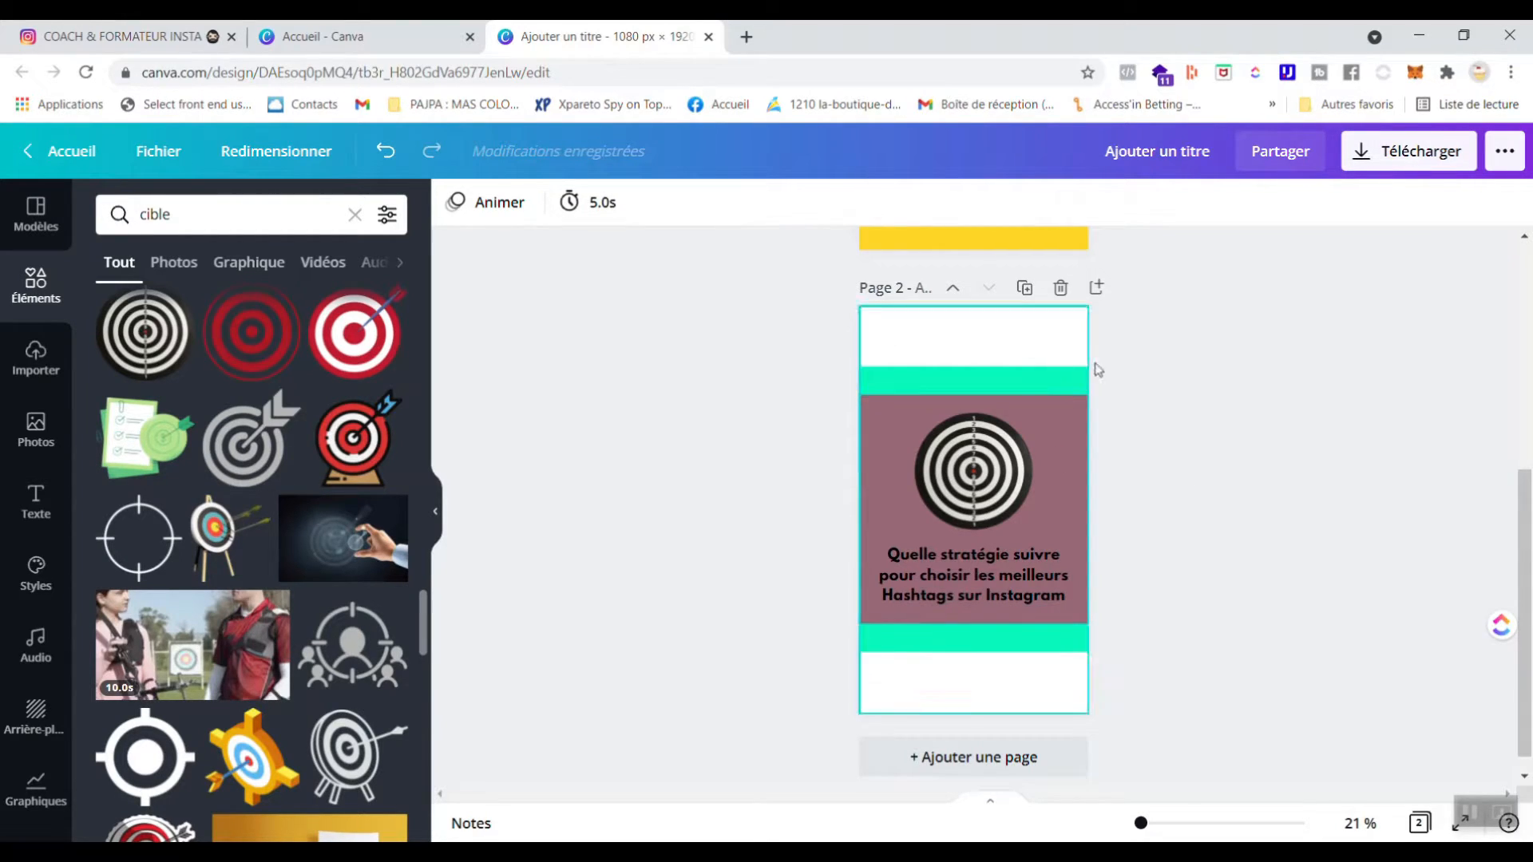
# Delete the green and red guide shapes from page 2, keeping the dartboard and title
pyautogui.moveTo(1129, 371); pyautogui.dragTo(1049, 402)
pyautogui.press('Delete')
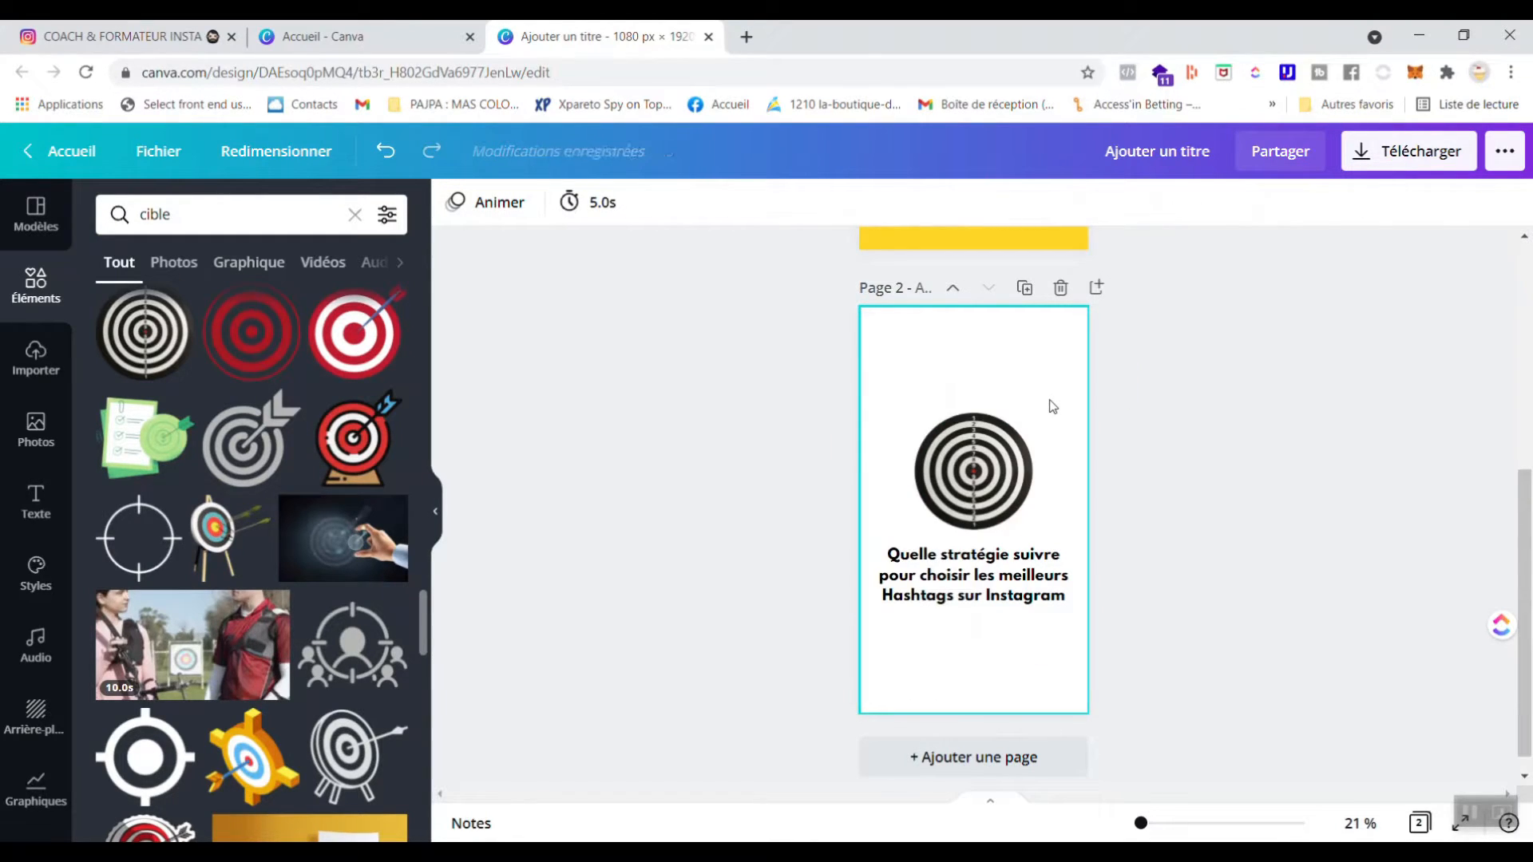
pyautogui.click(1016, 362)
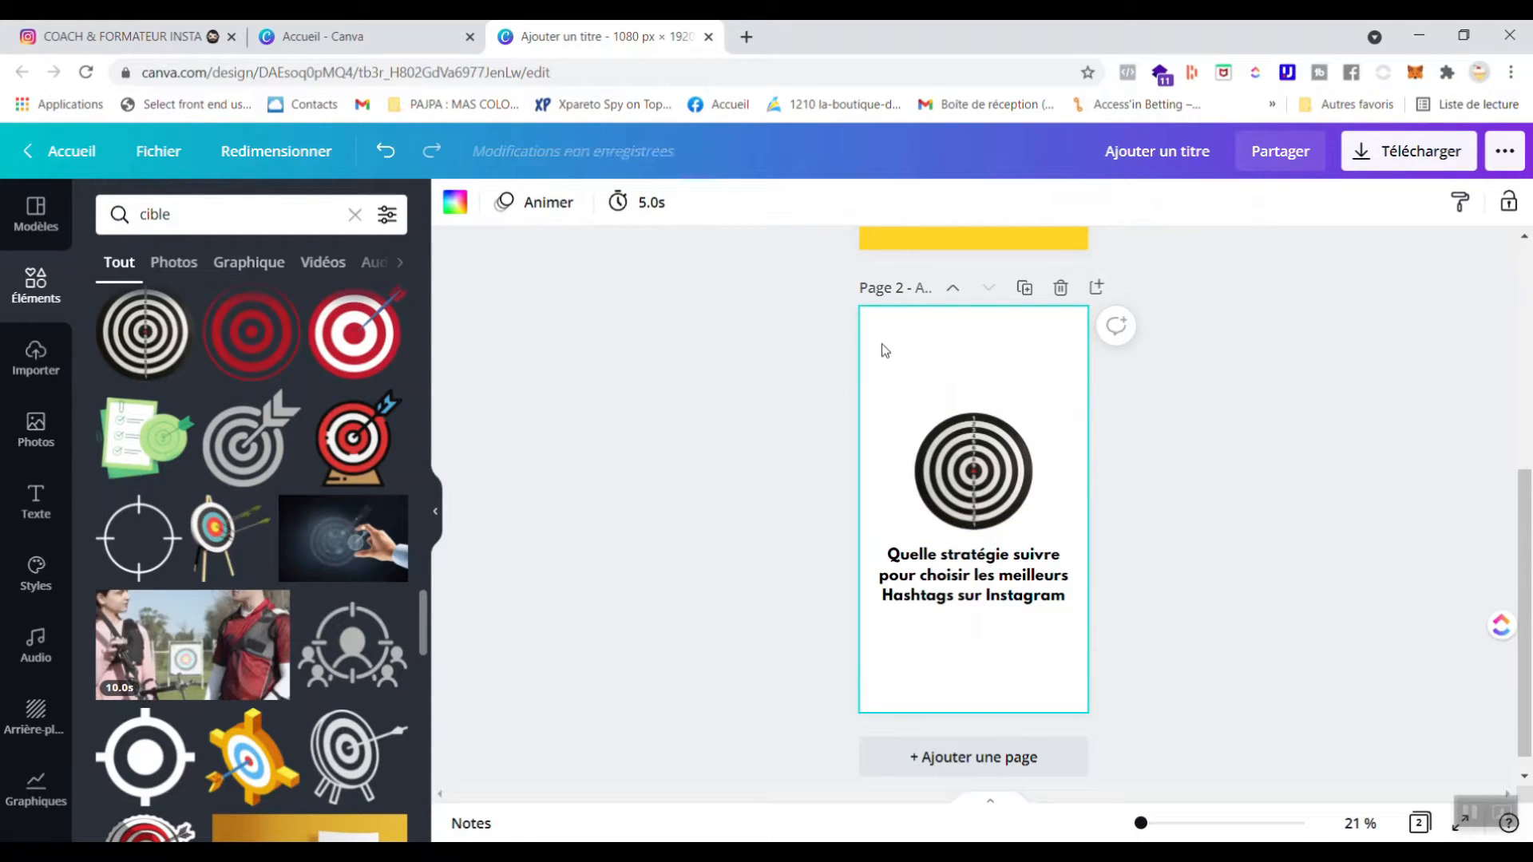
# Search the photos for "herbe" and set the plain bright green grass photo as the background of page 2
pyautogui.scroll(1, 770, 444)
pyautogui.scroll(-1, 770, 438)
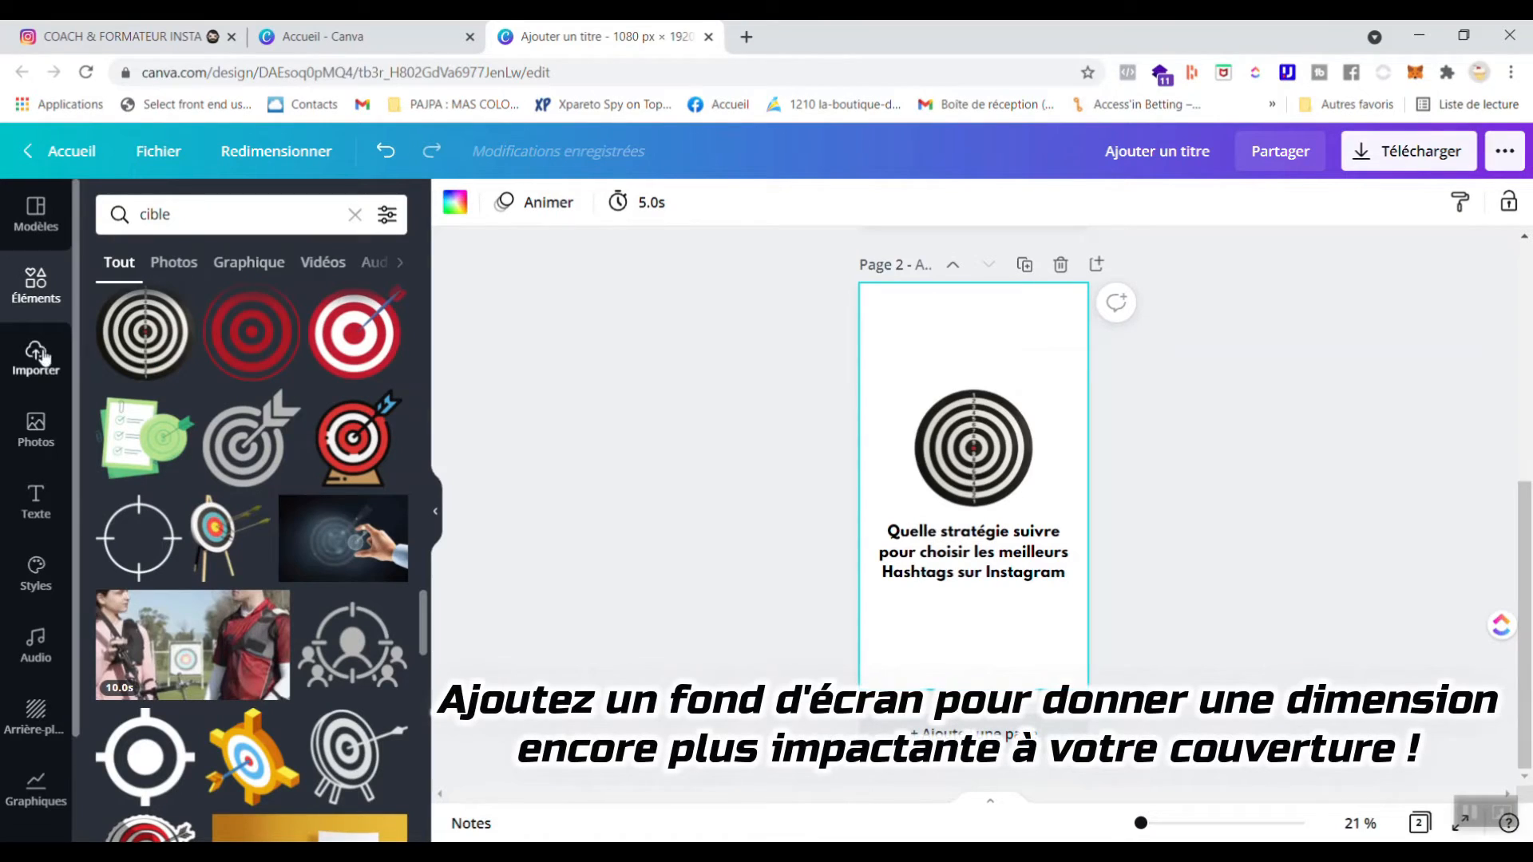
pyautogui.click(14, 290)
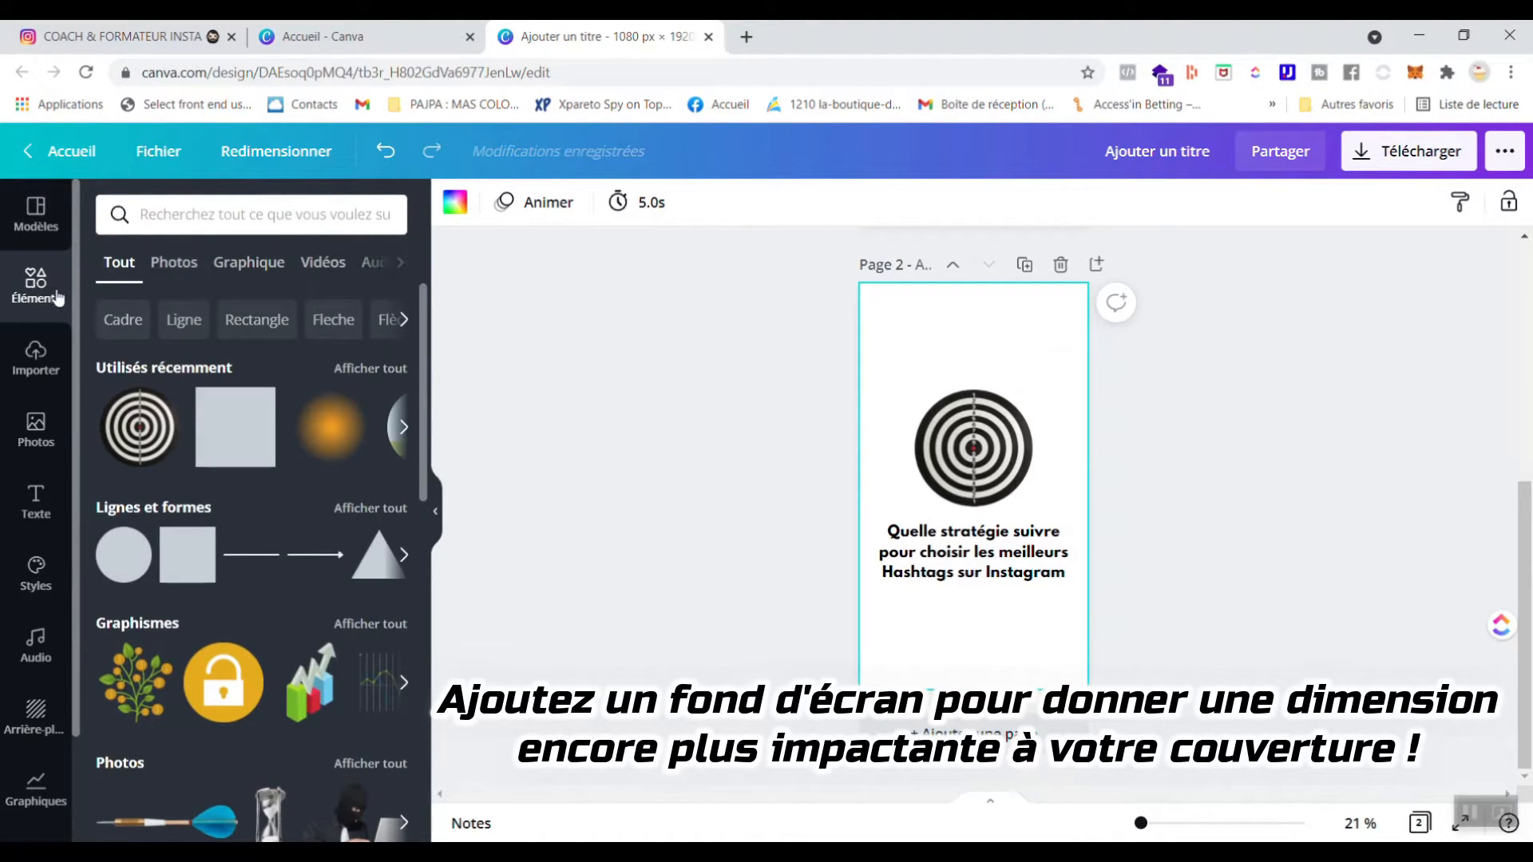
pyautogui.click(174, 263)
pyautogui.click(236, 211)
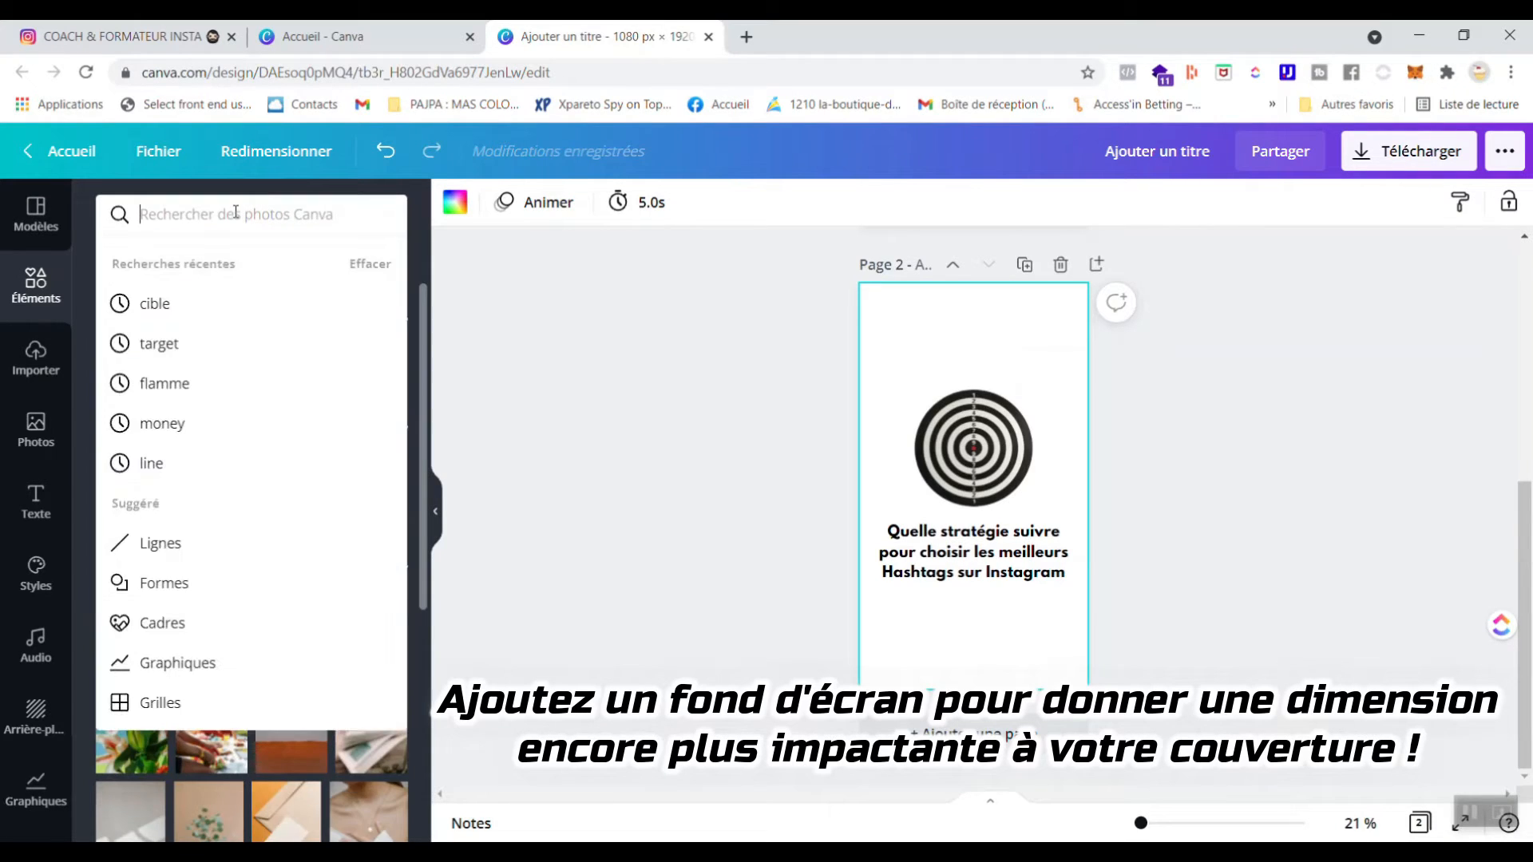
pyautogui.write('herbe')
pyautogui.press('Return')
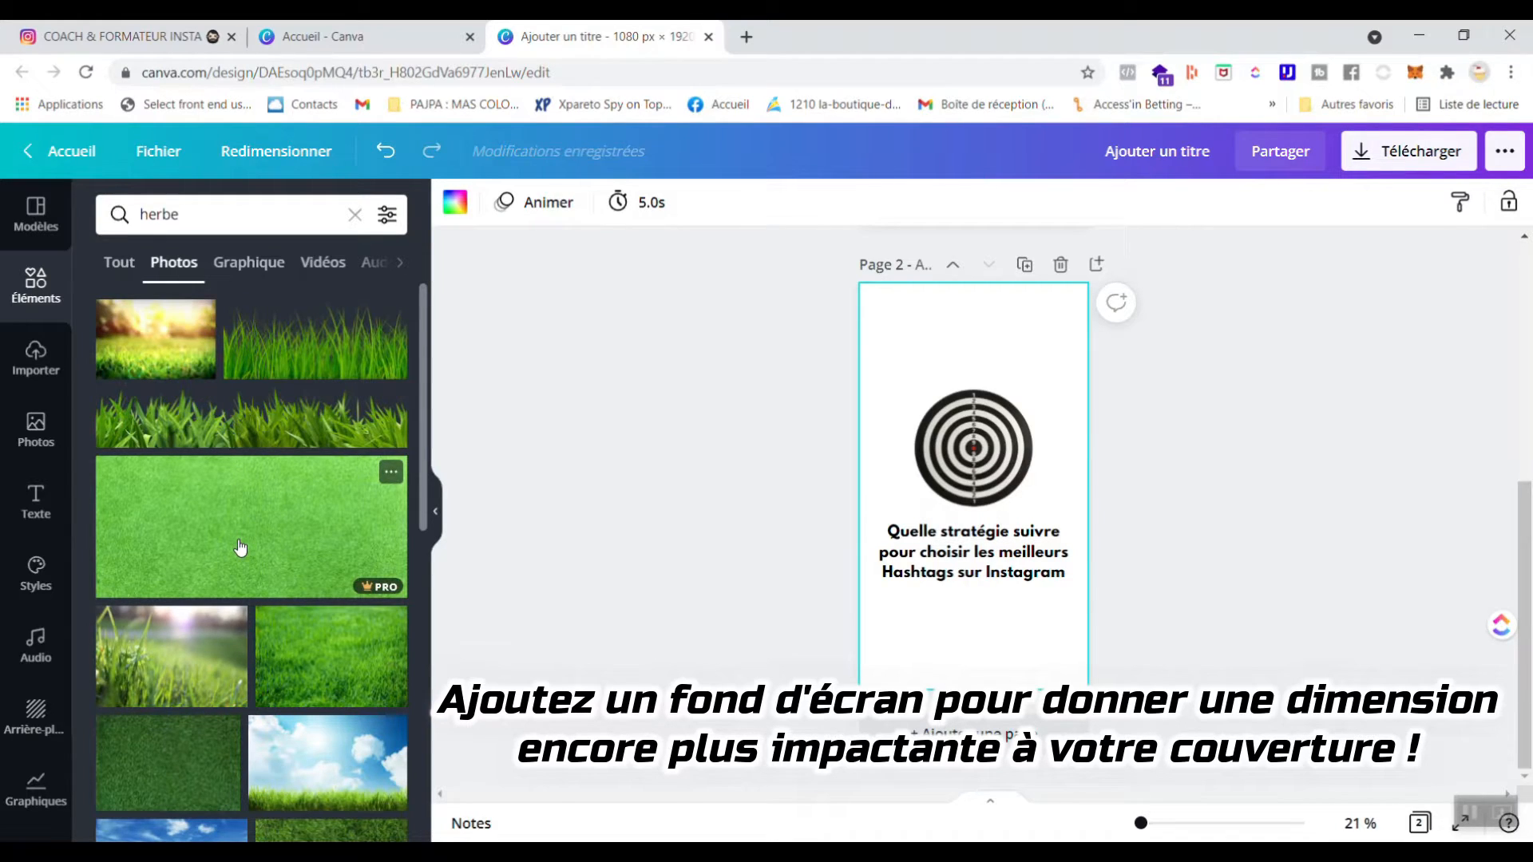
pyautogui.moveTo(213, 524); pyautogui.dragTo(866, 353)
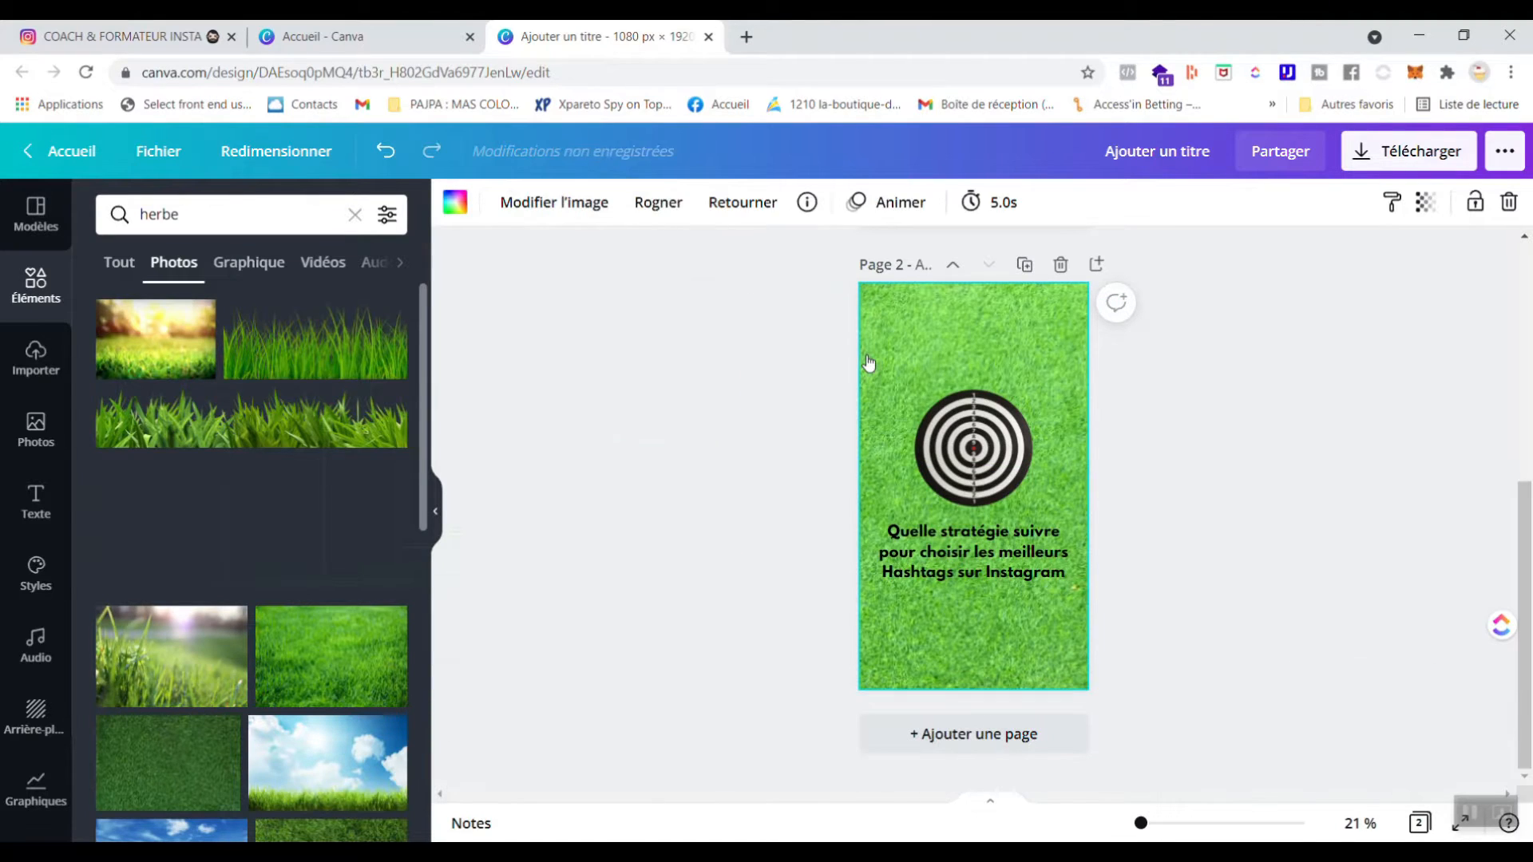
pyautogui.click(1239, 491)
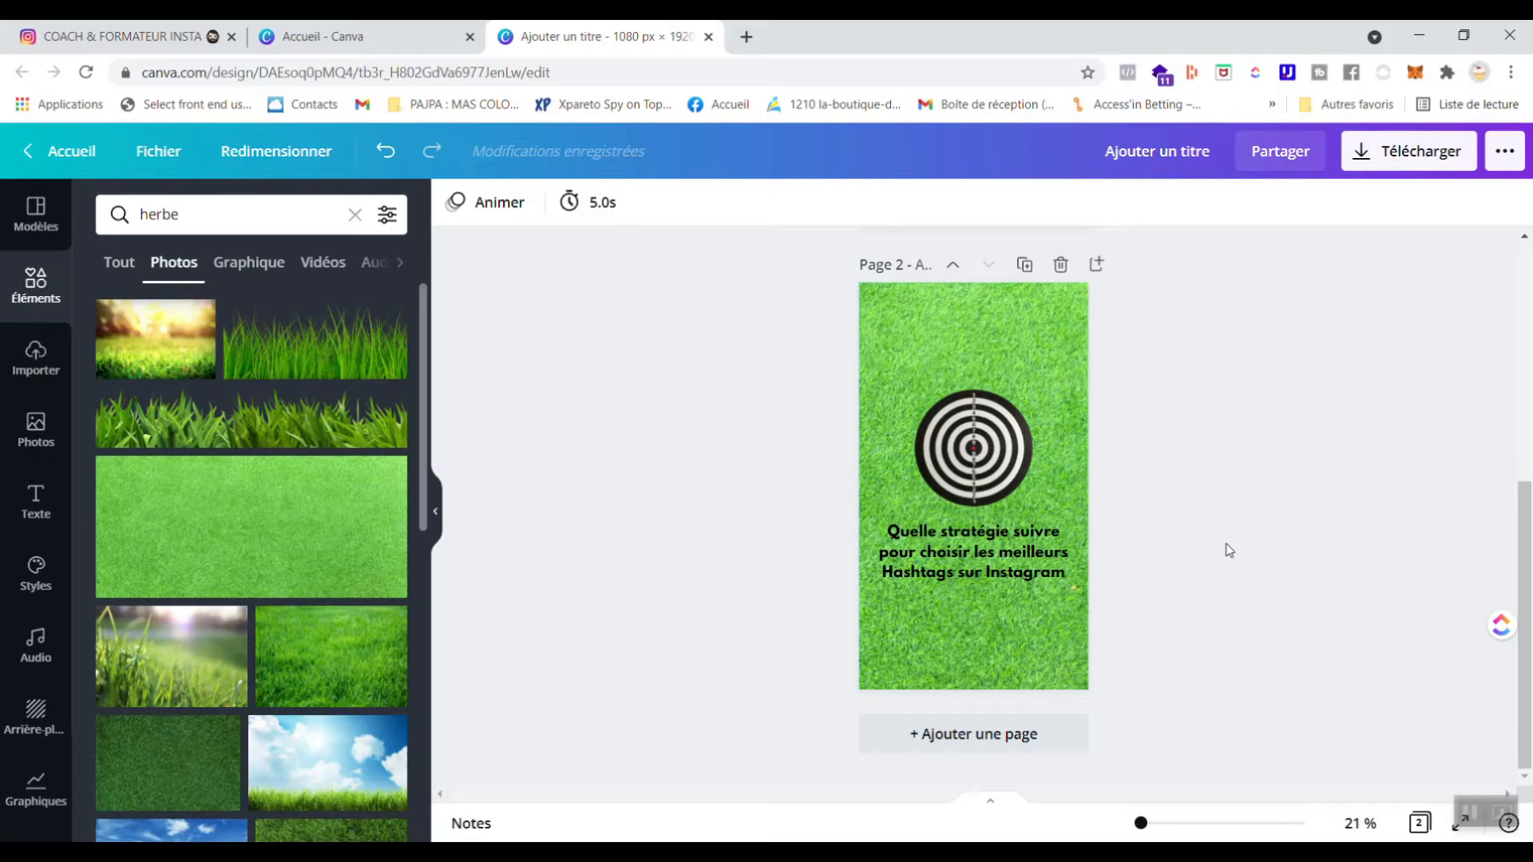
# Copy the green and red guide shapes from page 1 and paste them onto page 2
pyautogui.scroll(5, 1229, 550)
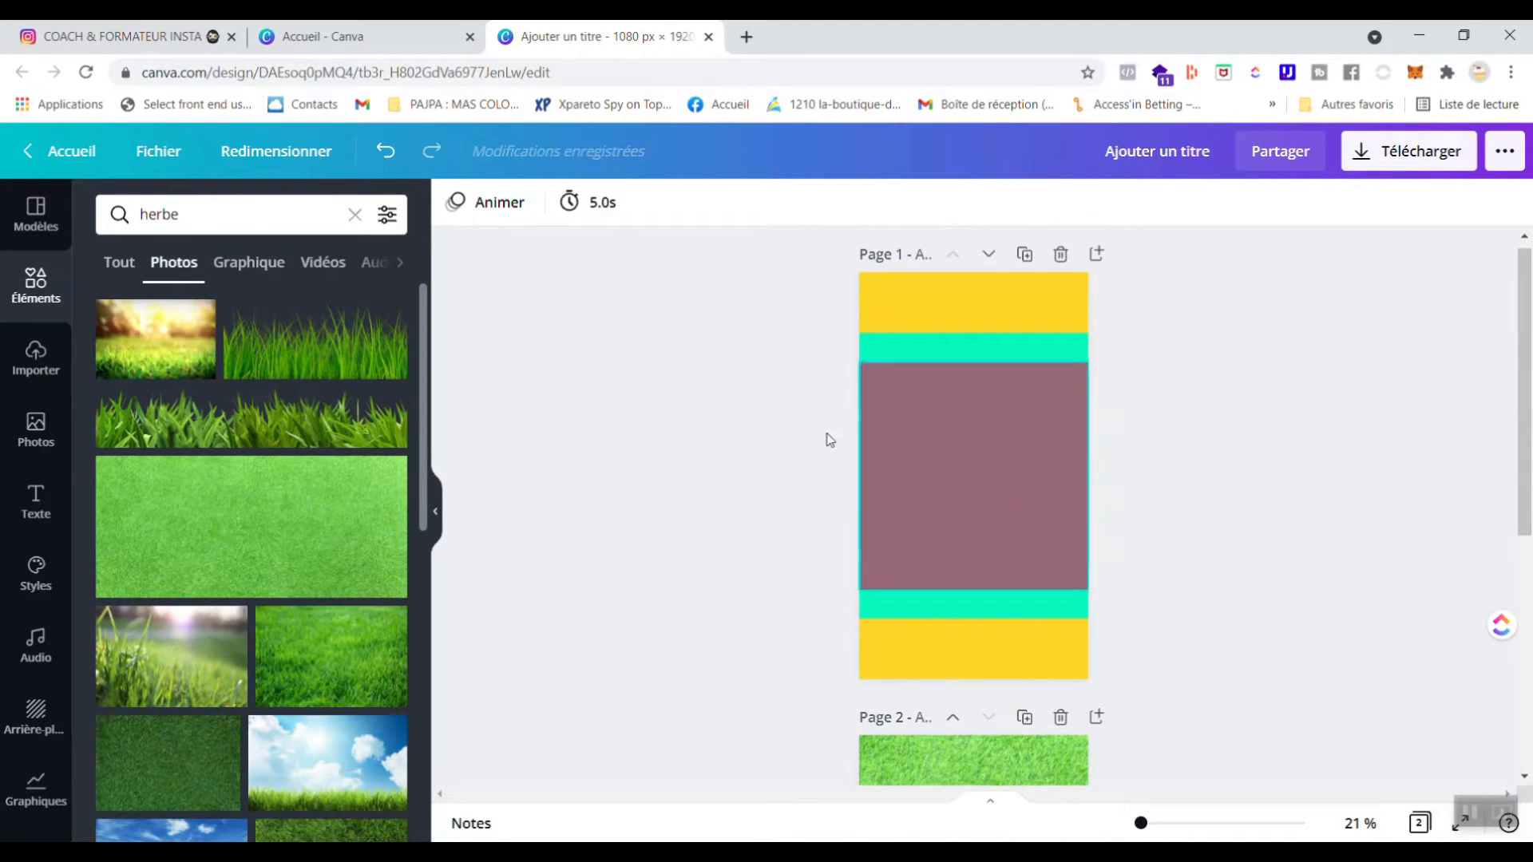
pyautogui.moveTo(839, 358); pyautogui.dragTo(1052, 605)
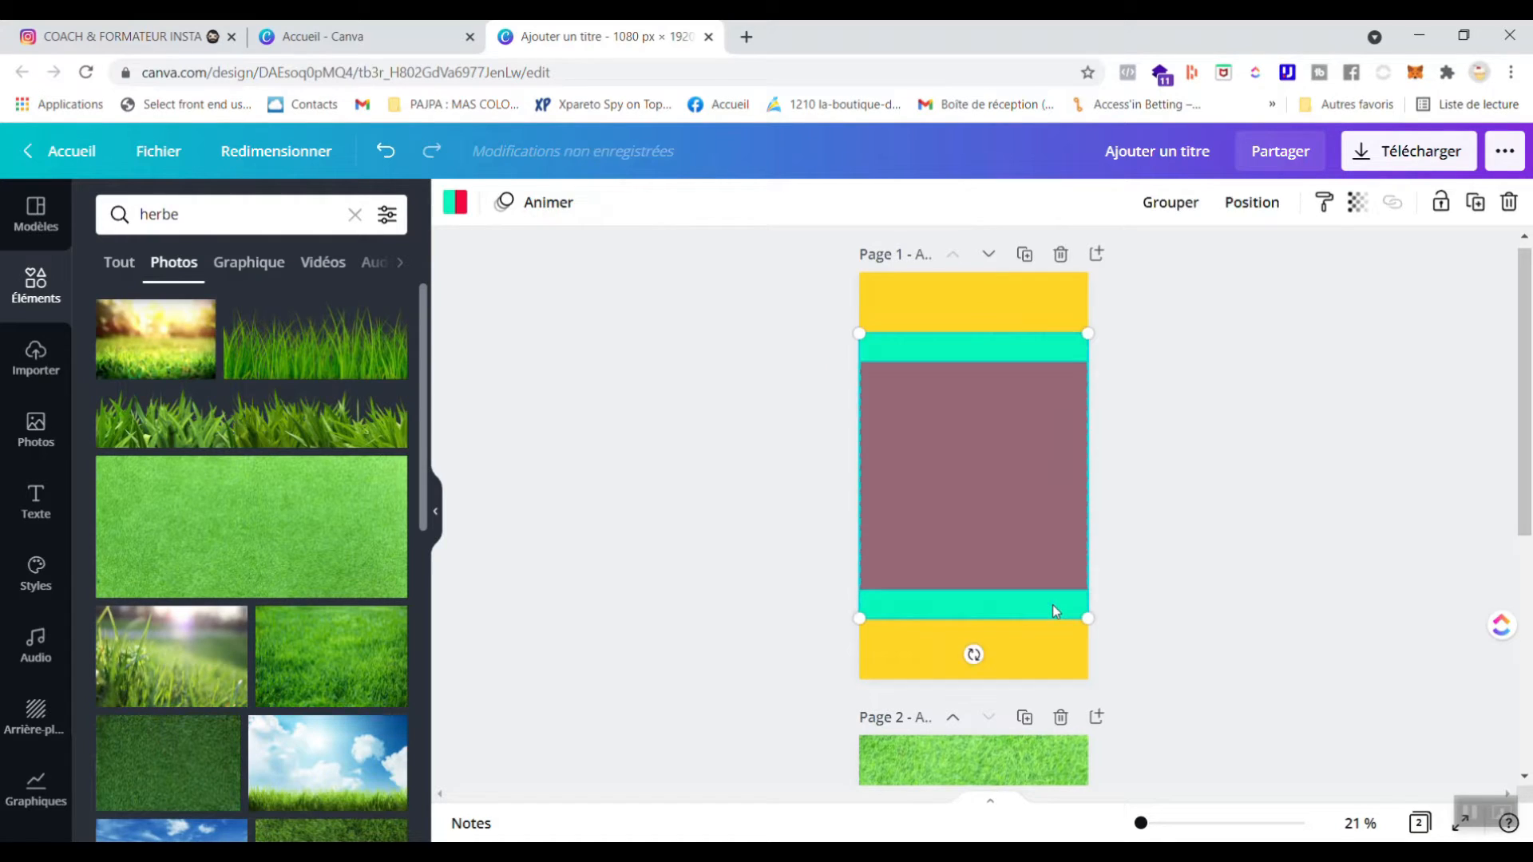
pyautogui.scroll(-3, 1253, 587)
pyautogui.scroll(-3, 1253, 588)
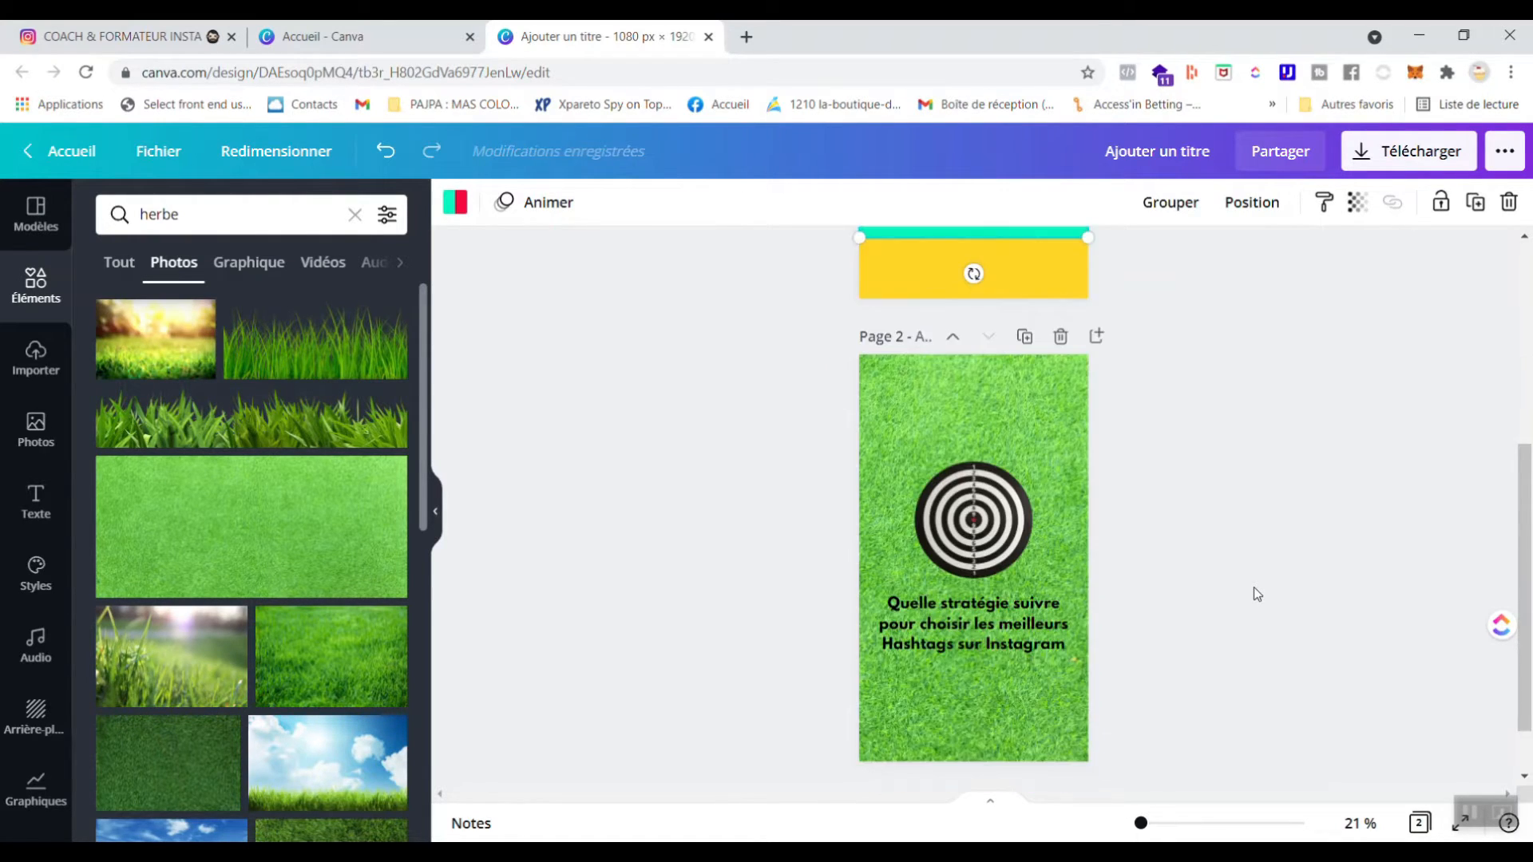
pyautogui.hotkey('ctrl', 'v')
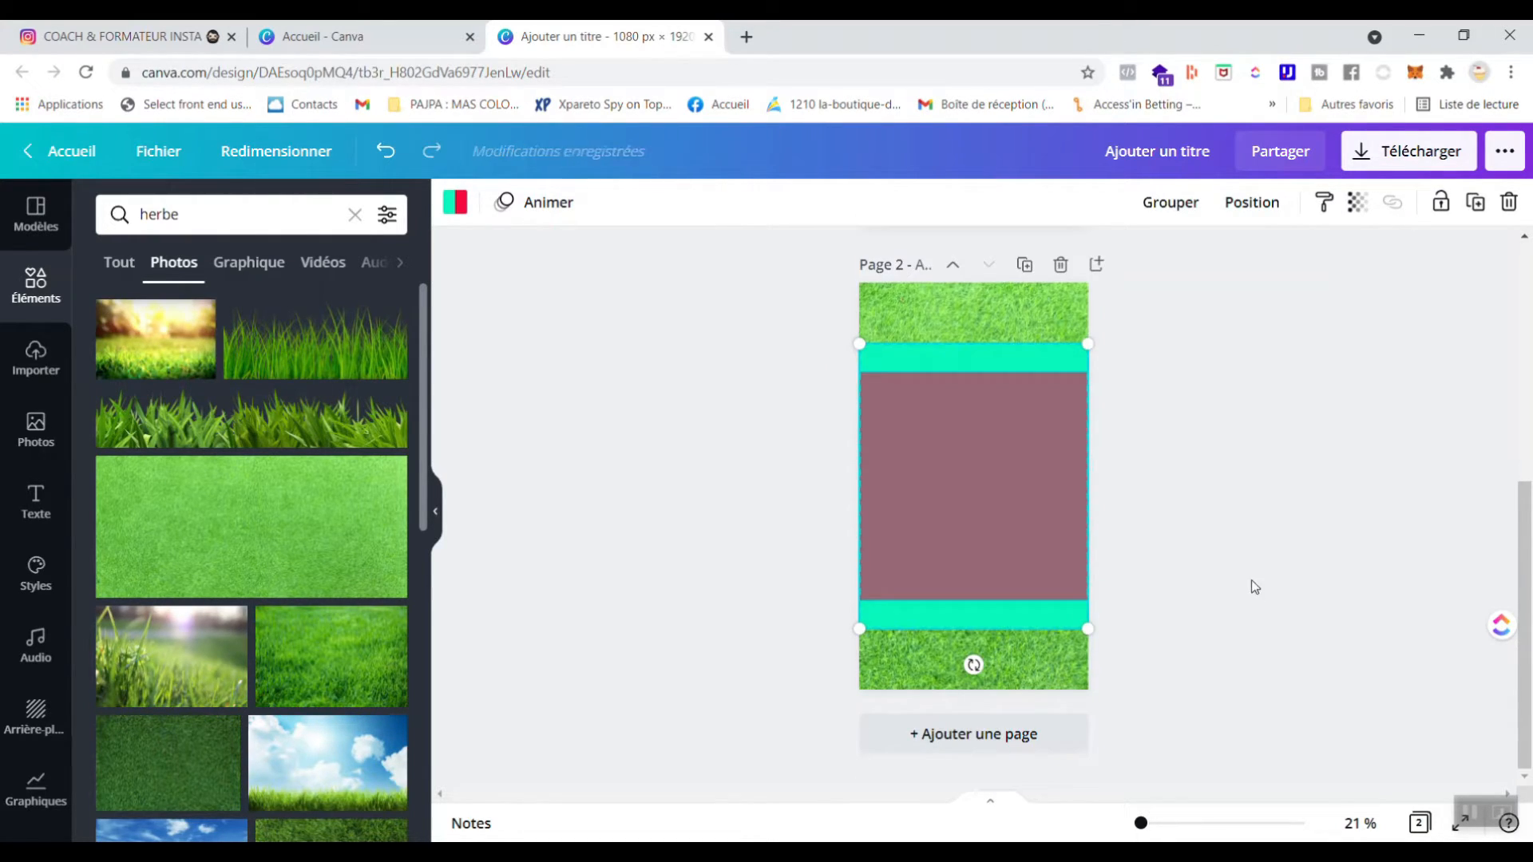
# Send the pasted guide shapes behind the dartboard and title on the grass cover
pyautogui.click(1175, 204)
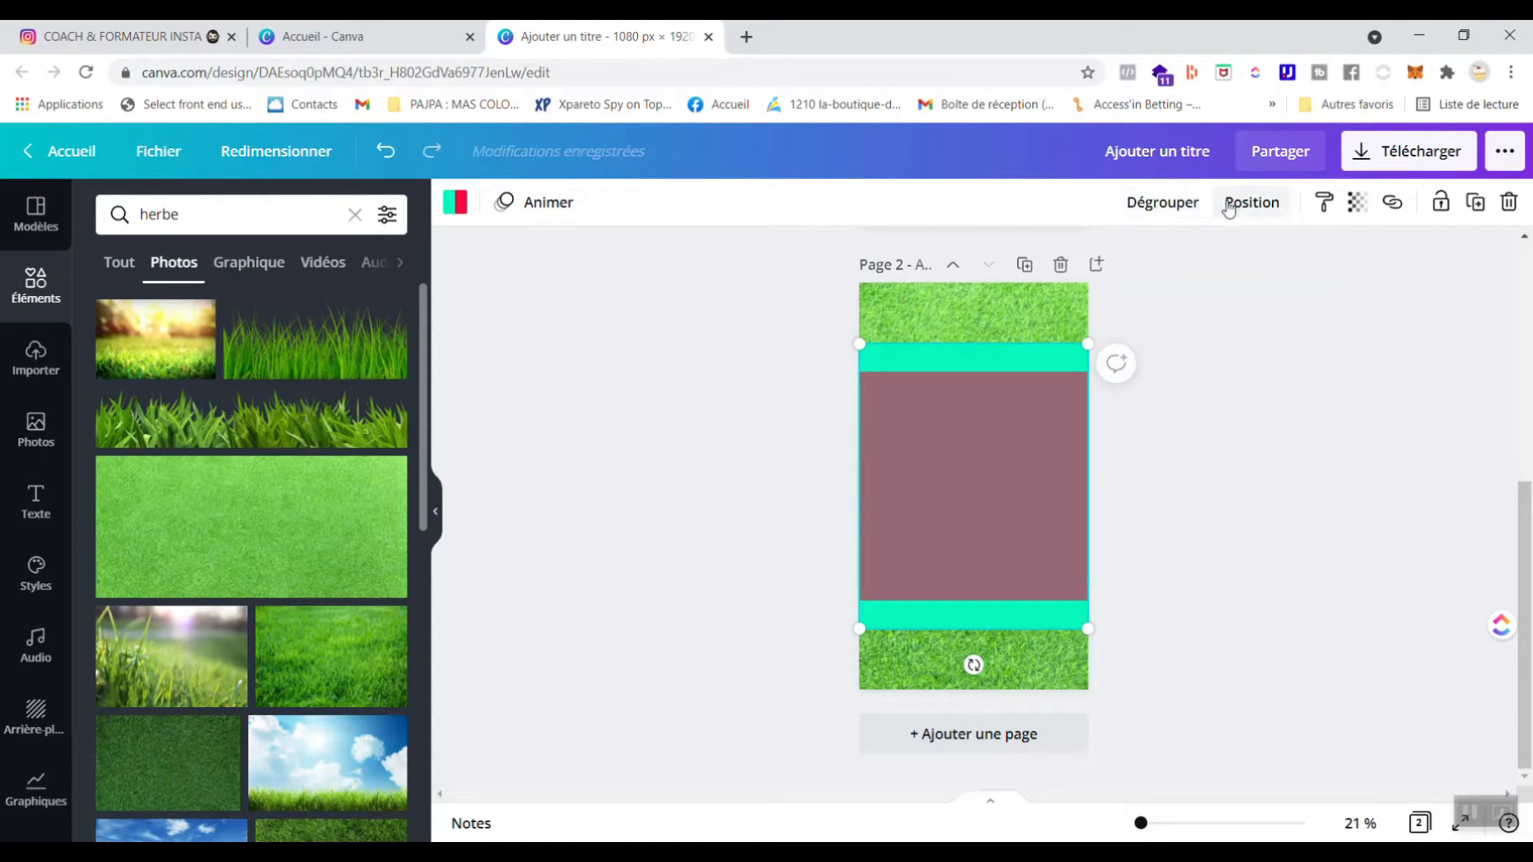
pyautogui.click(1184, 205)
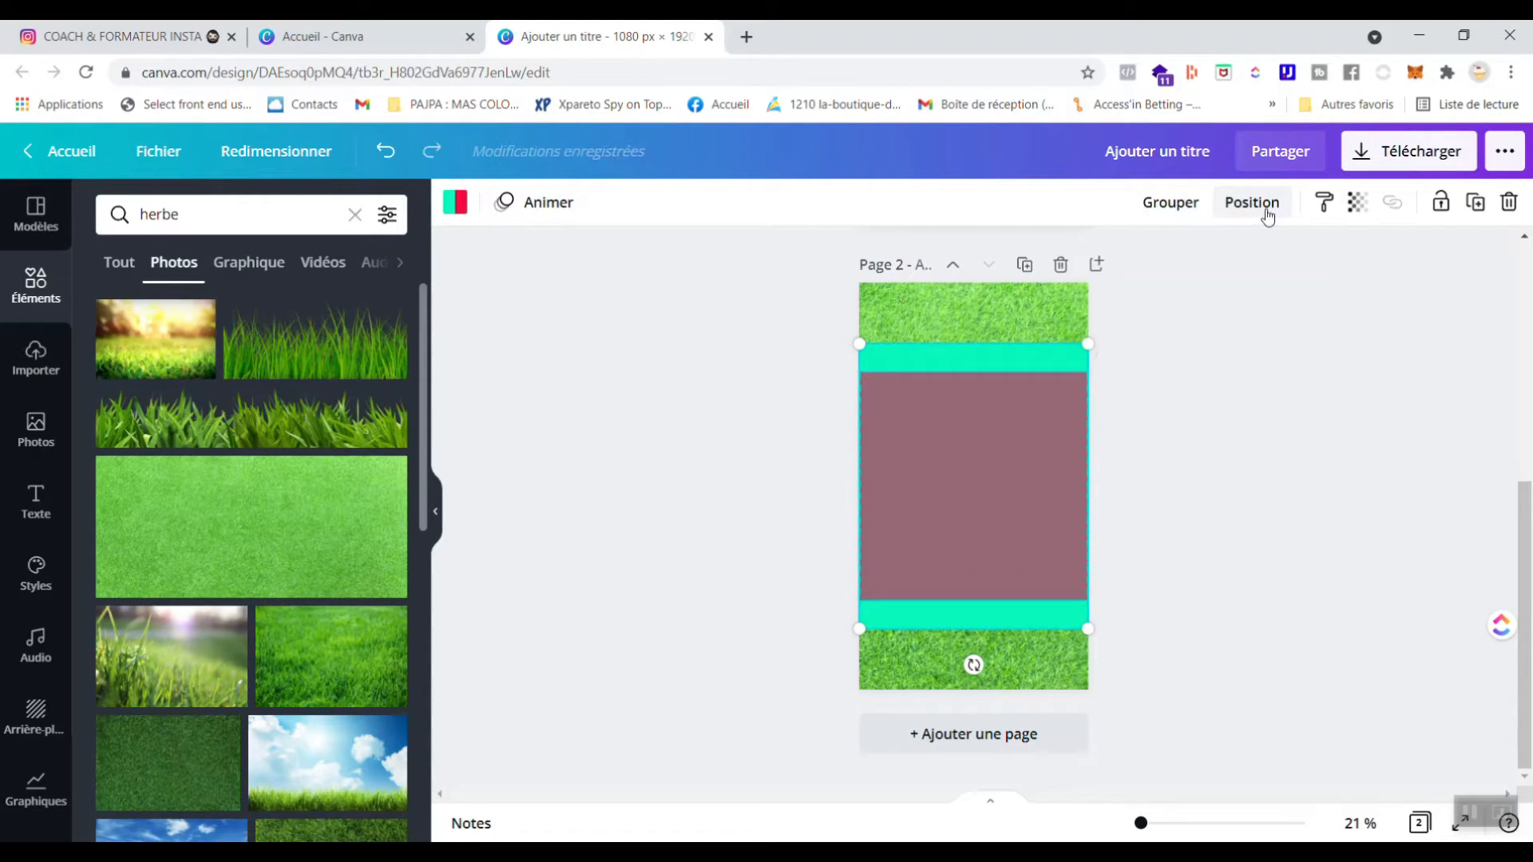
pyautogui.click(1256, 206)
pyautogui.click(1206, 305)
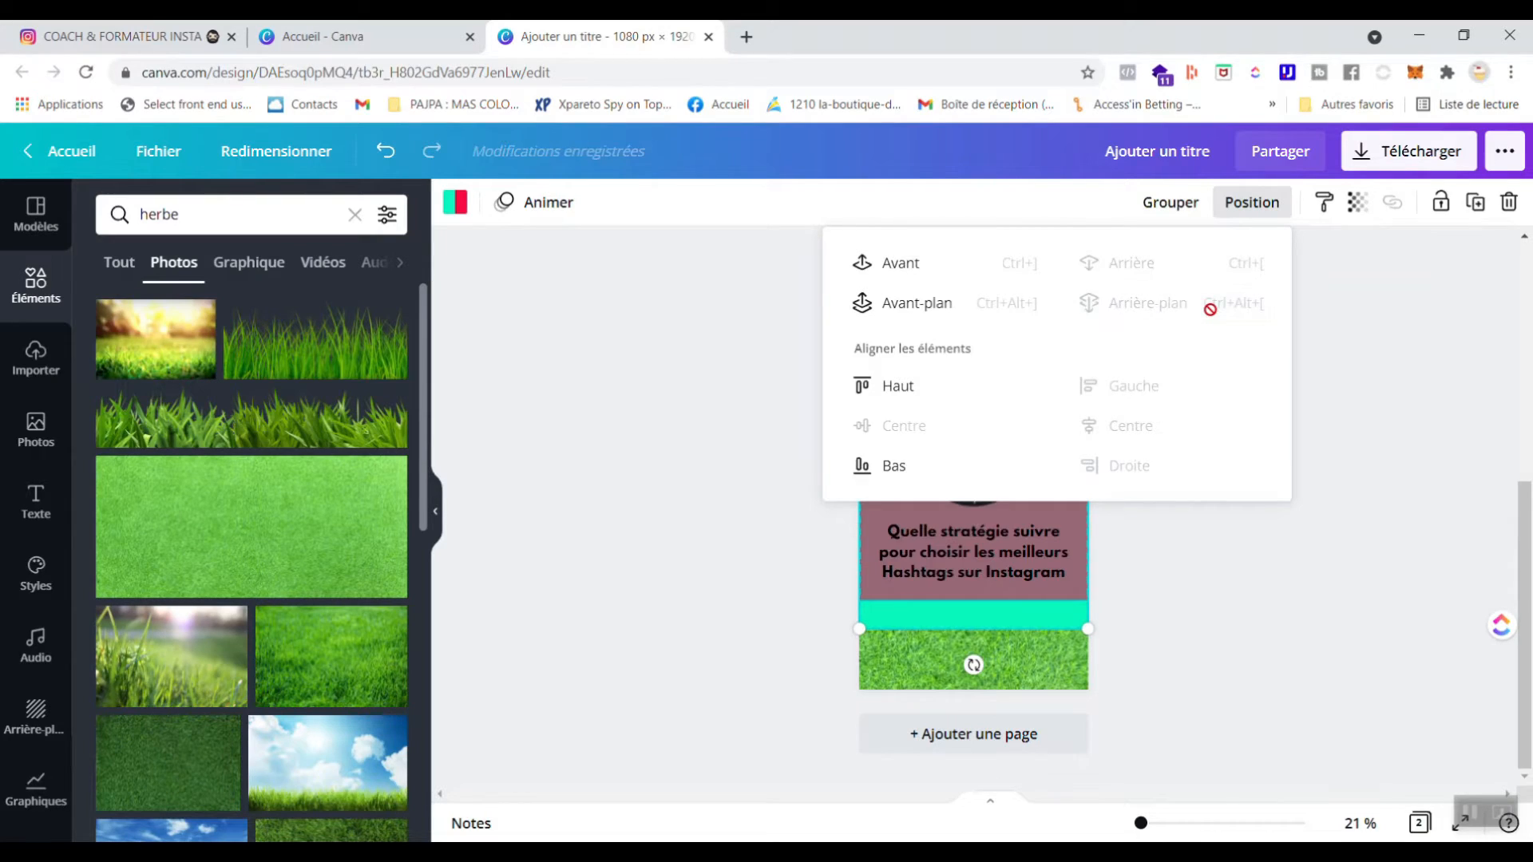
pyautogui.click(1296, 583)
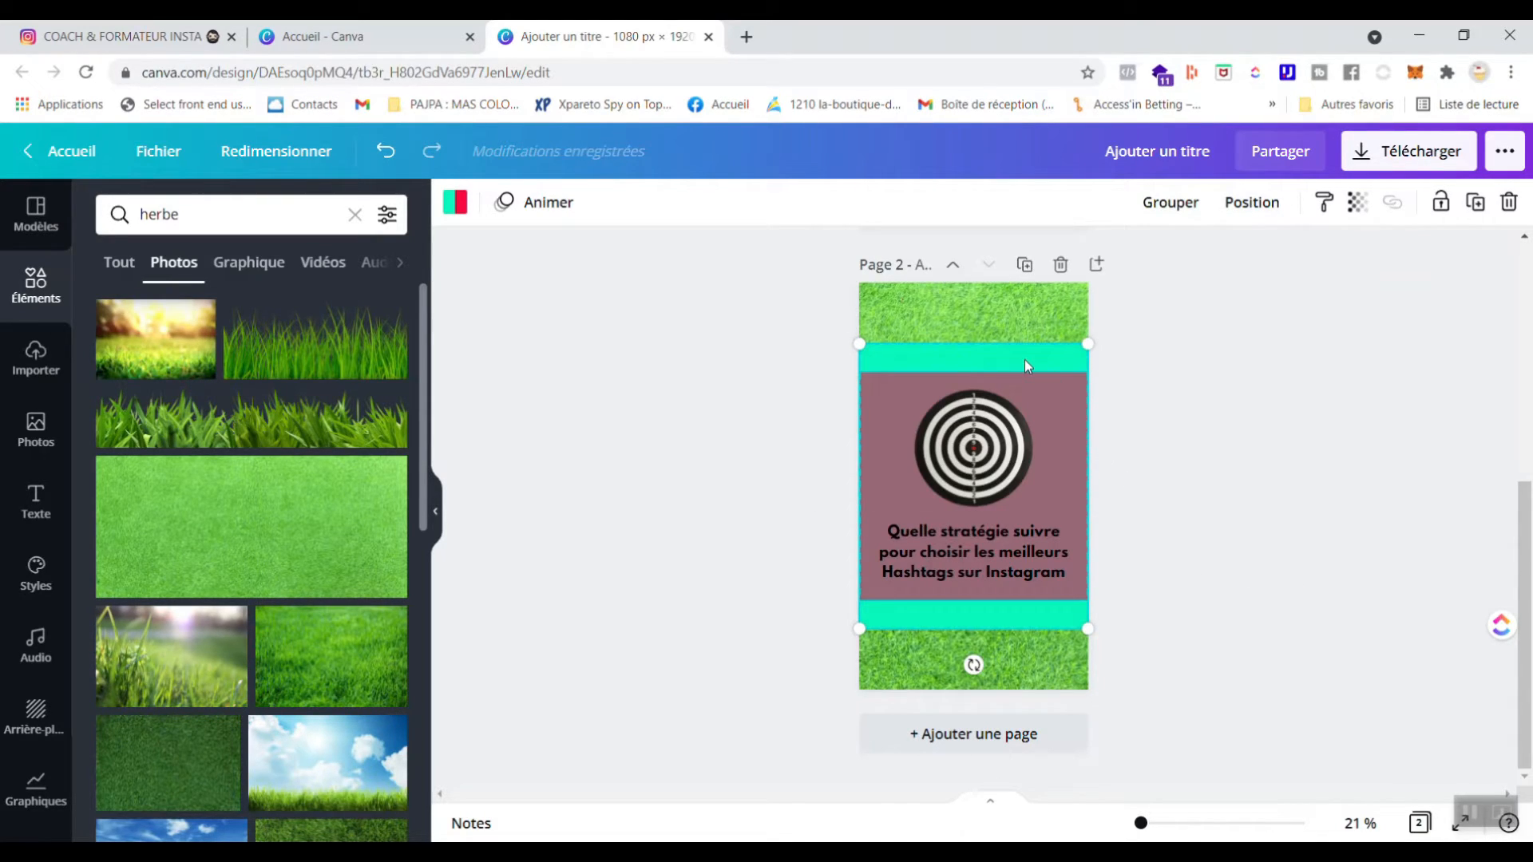
# Try the title lower, across the green guide band, and return it inside the central square just below the dartboard
pyautogui.click(974, 448)
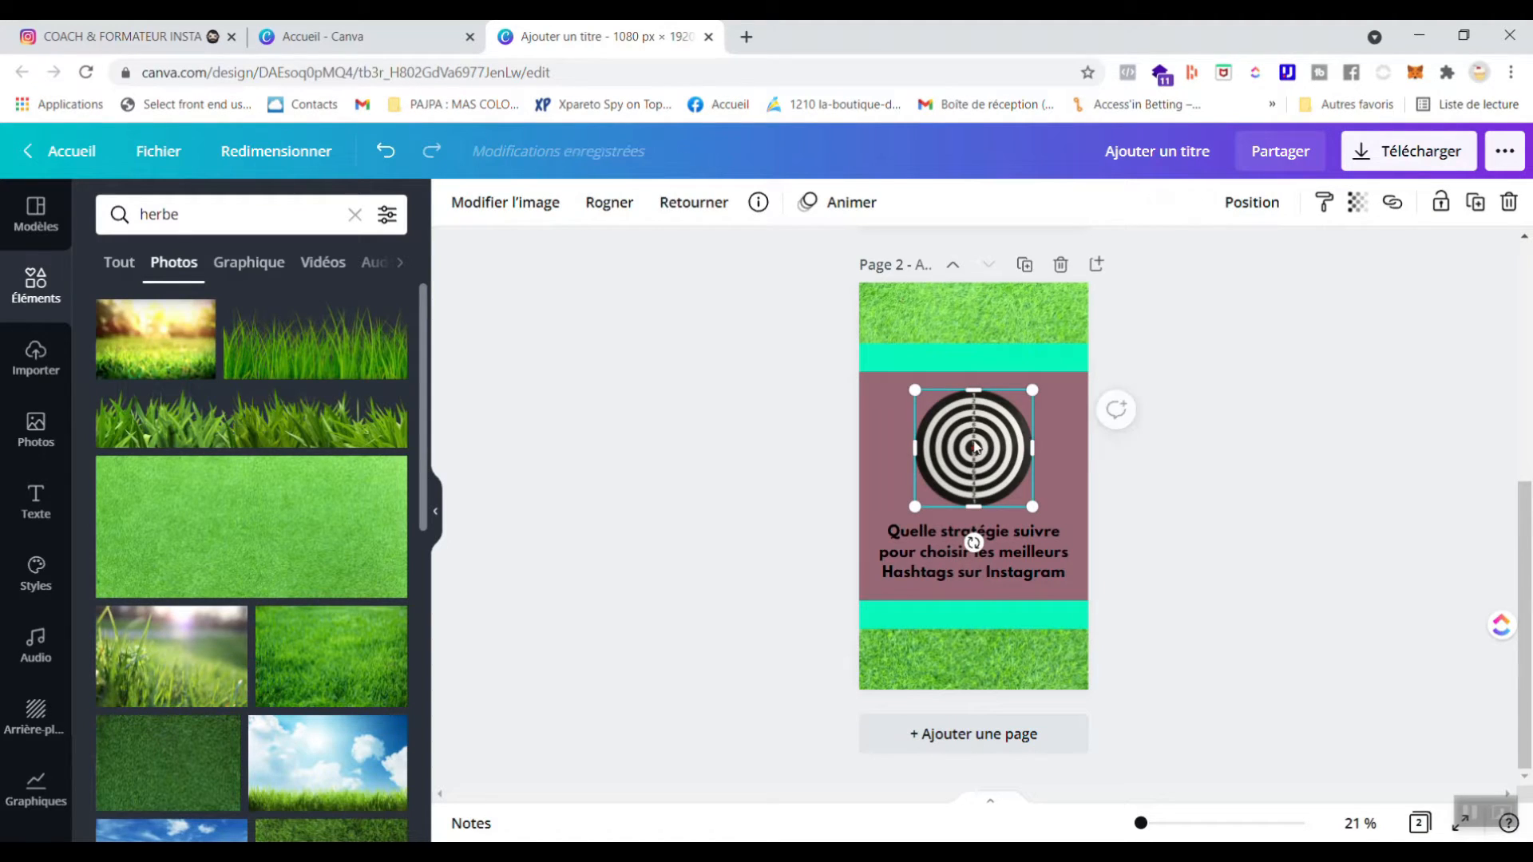
pyautogui.click(1046, 570)
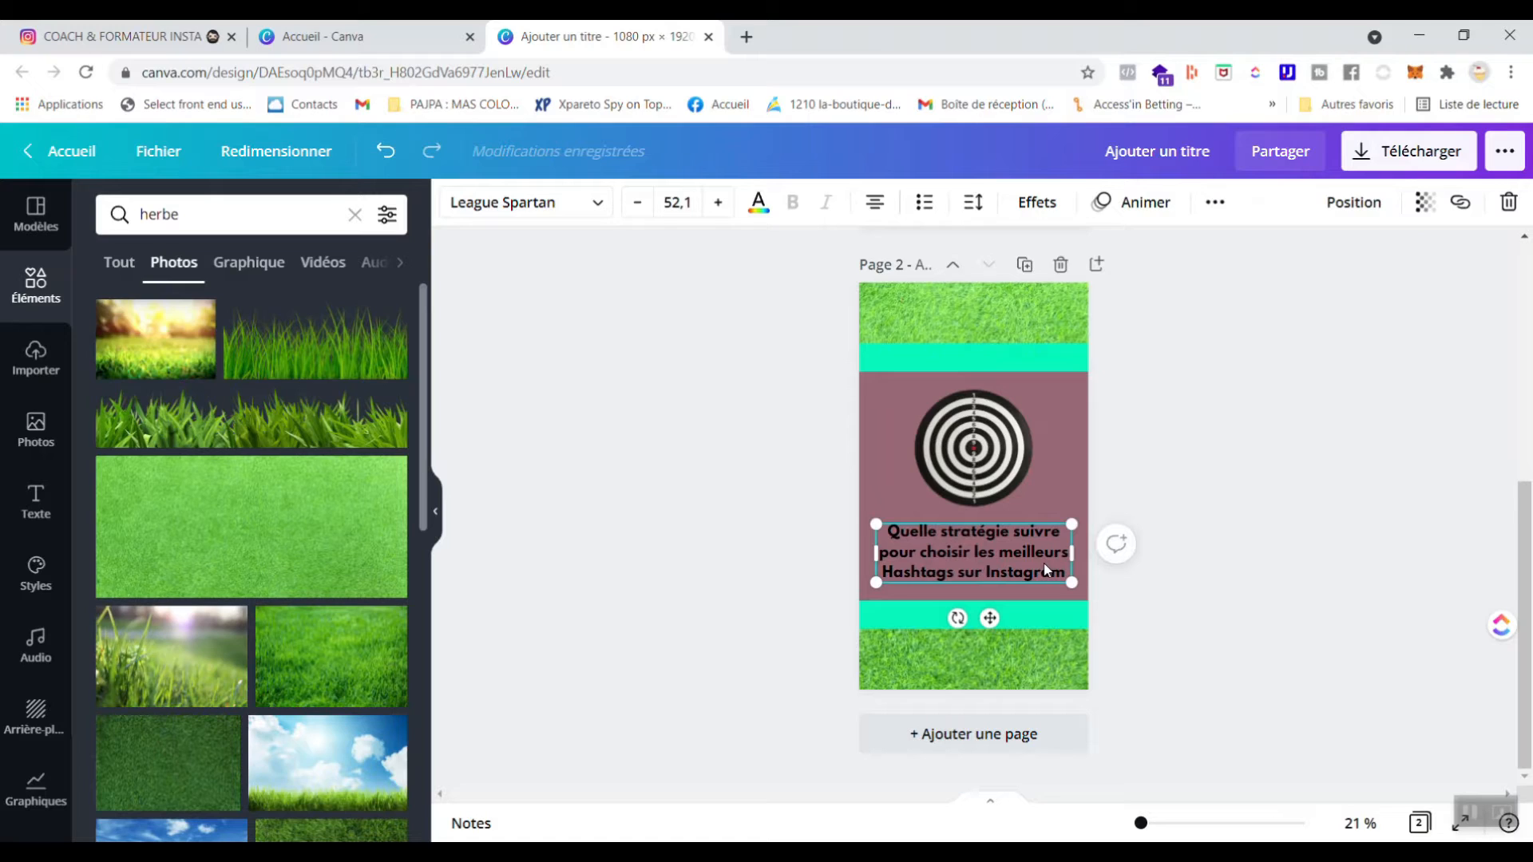
pyautogui.moveTo(1043, 567); pyautogui.dragTo(1009, 630)
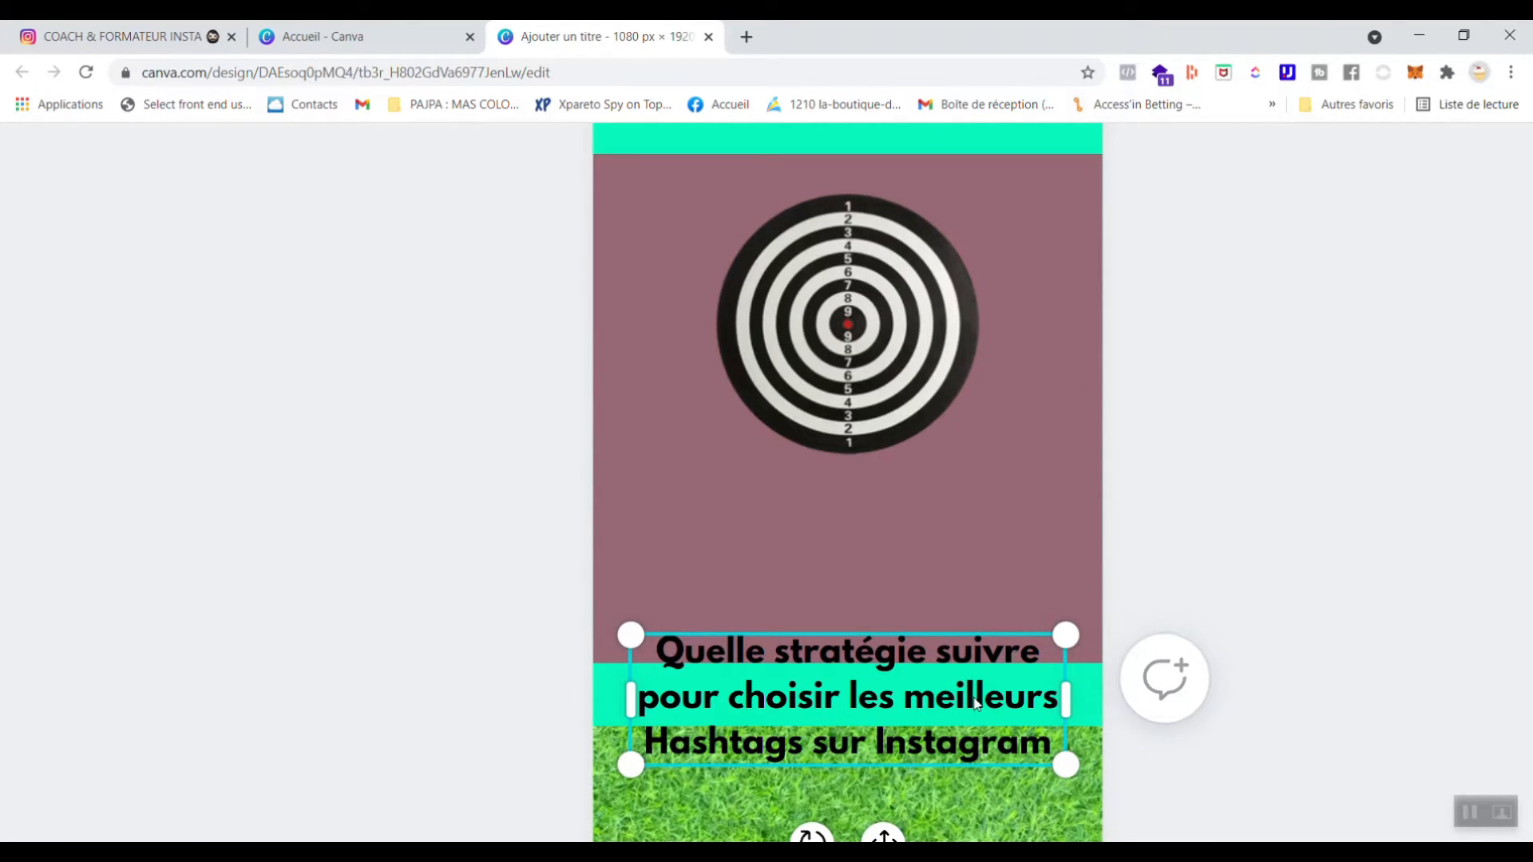
pyautogui.moveTo(975, 701); pyautogui.dragTo(974, 566)
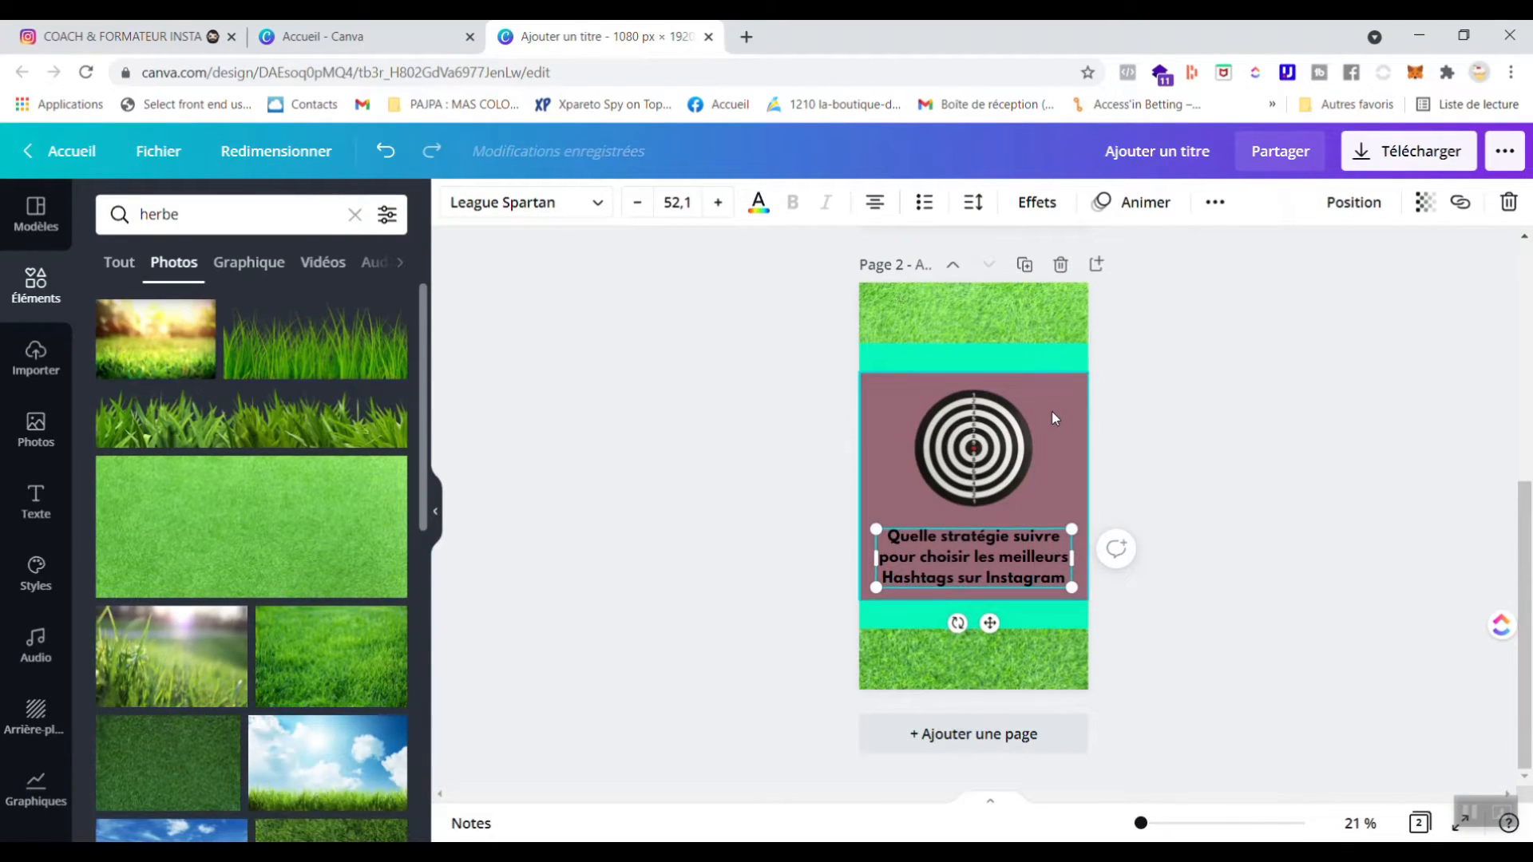
pyautogui.click(922, 355)
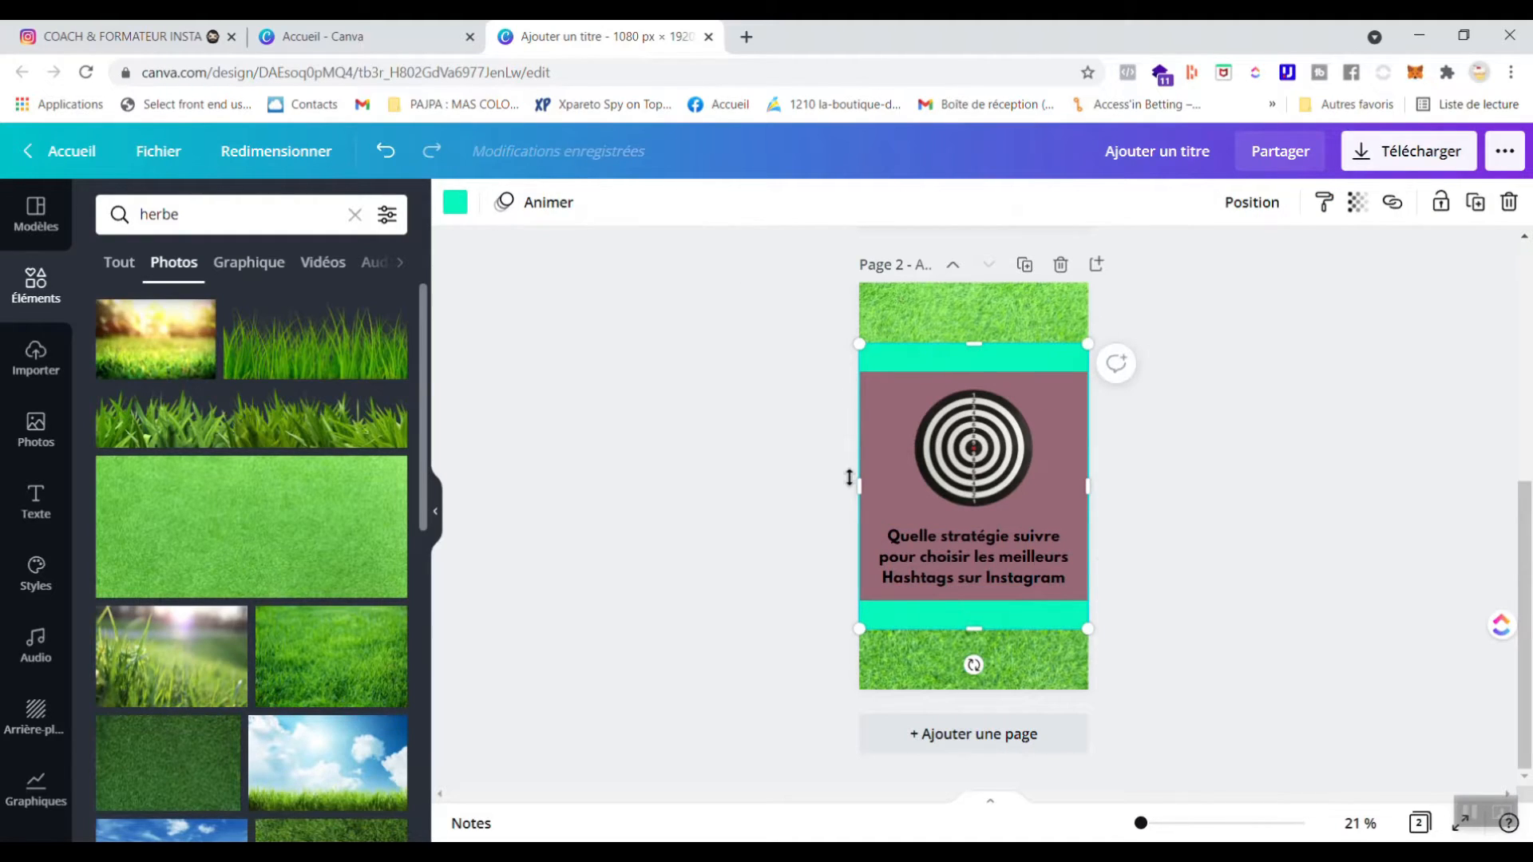
pyautogui.click(1042, 313)
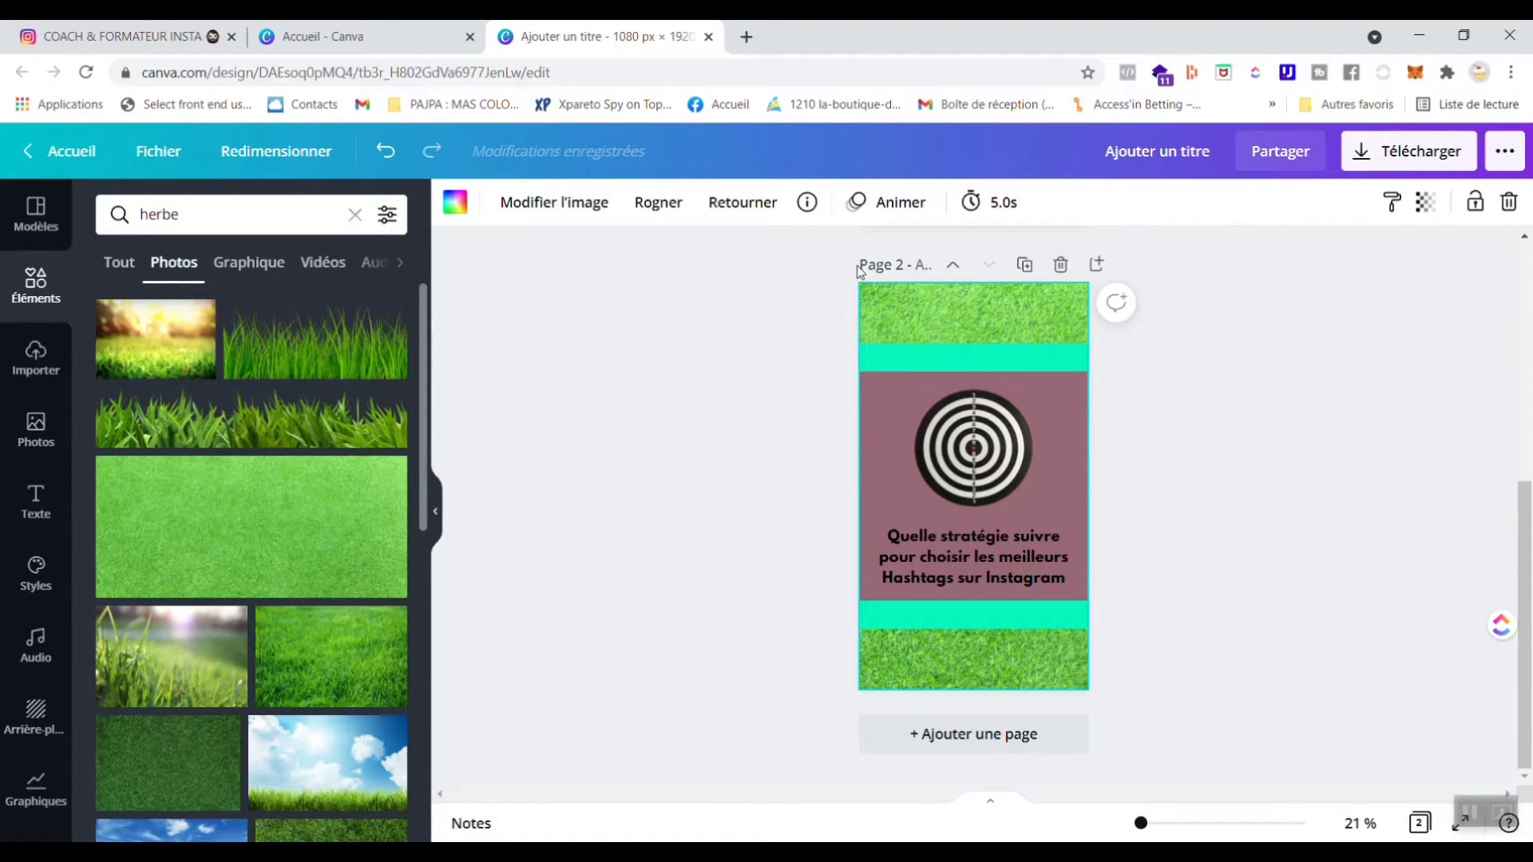
pyautogui.scroll(5, 1114, 335)
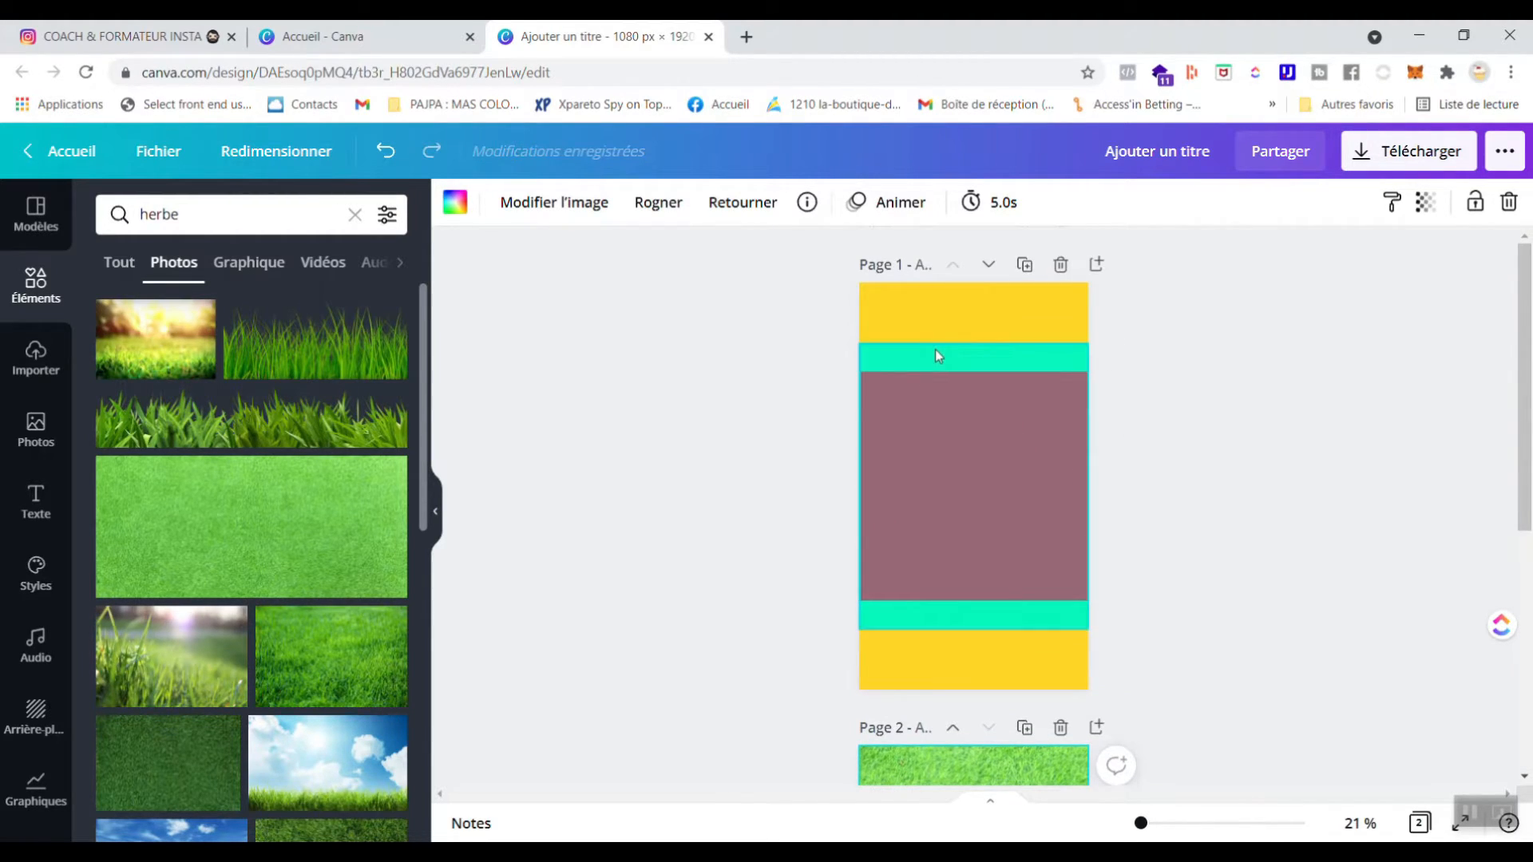
pyautogui.click(936, 301)
pyautogui.scroll(-5, 1199, 575)
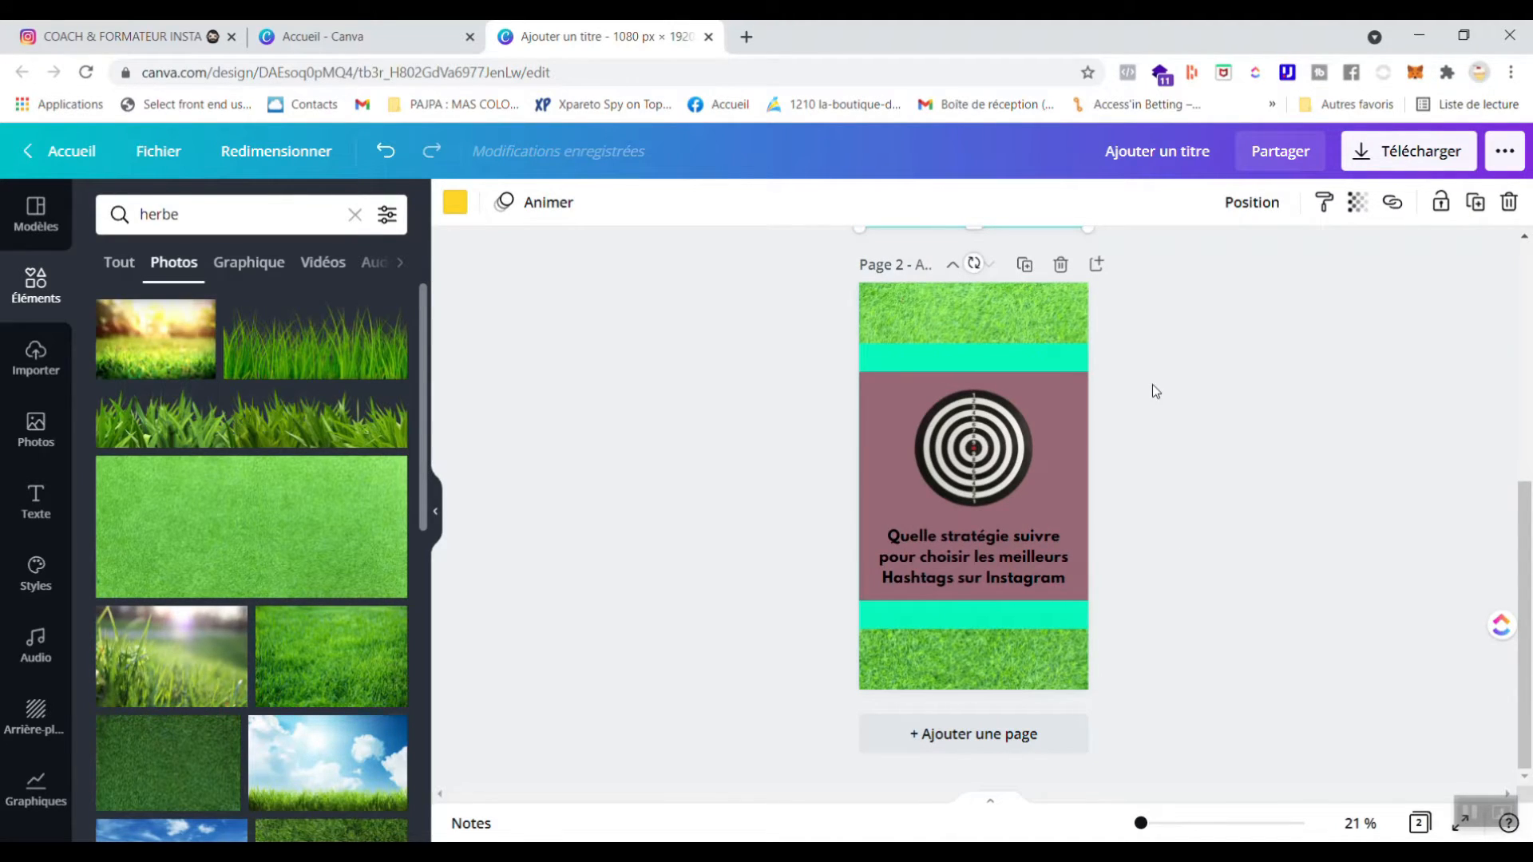
# Duplicate page 2 and delete the green and red guide shapes from the new page 3
pyautogui.click(1025, 264)
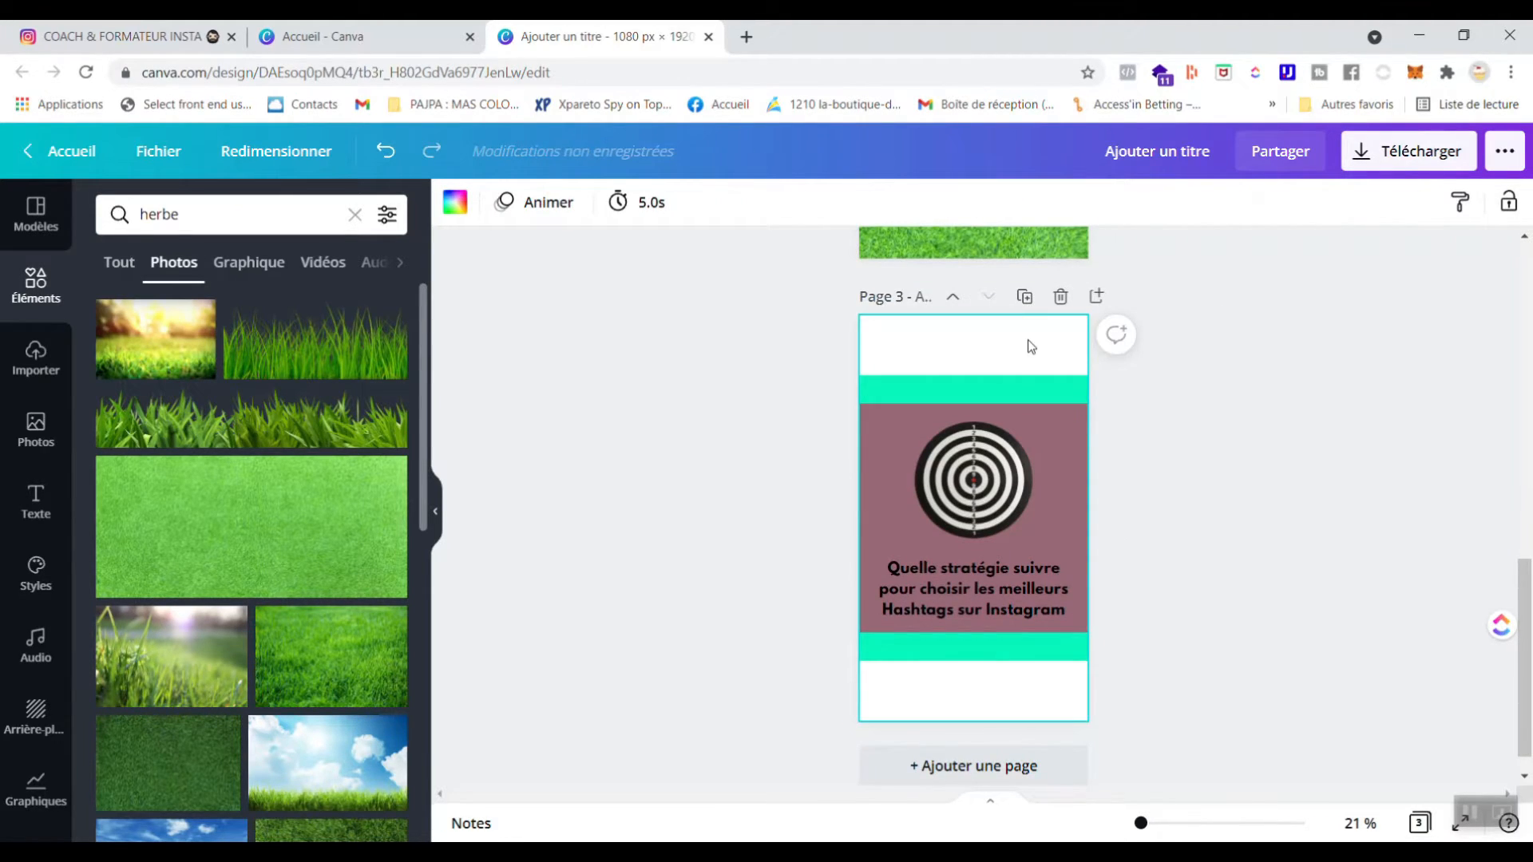
pyautogui.click(1016, 385)
pyautogui.press('Delete')
pyautogui.click(1041, 417)
pyautogui.press('Delete')
# Copy the grass background from page 2 and paste it as the background of page 3
pyautogui.scroll(3, 1046, 423)
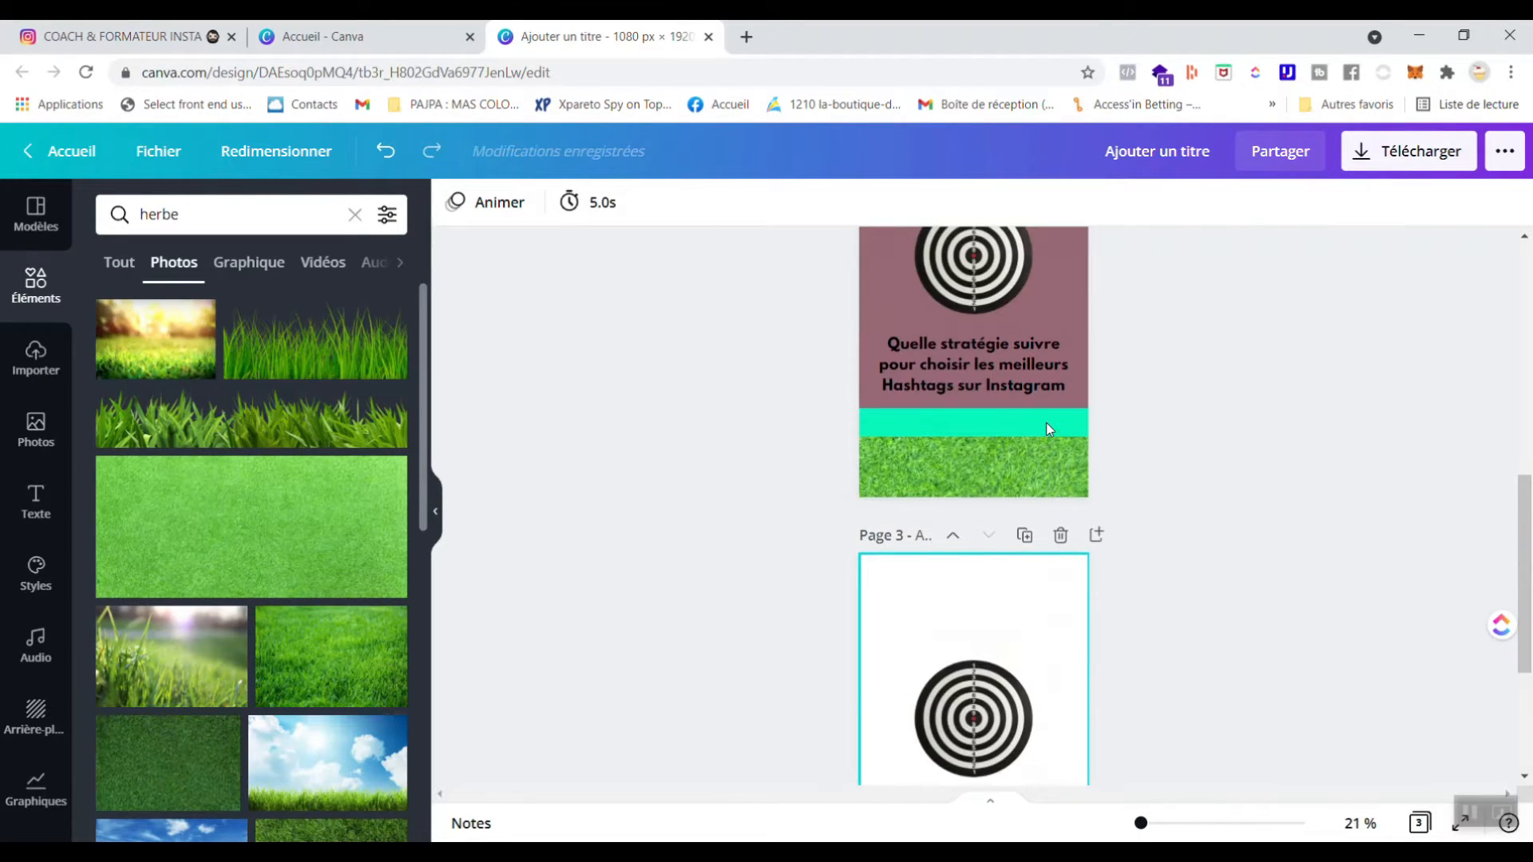
pyautogui.click(975, 483)
pyautogui.scroll(-2, 1471, 513)
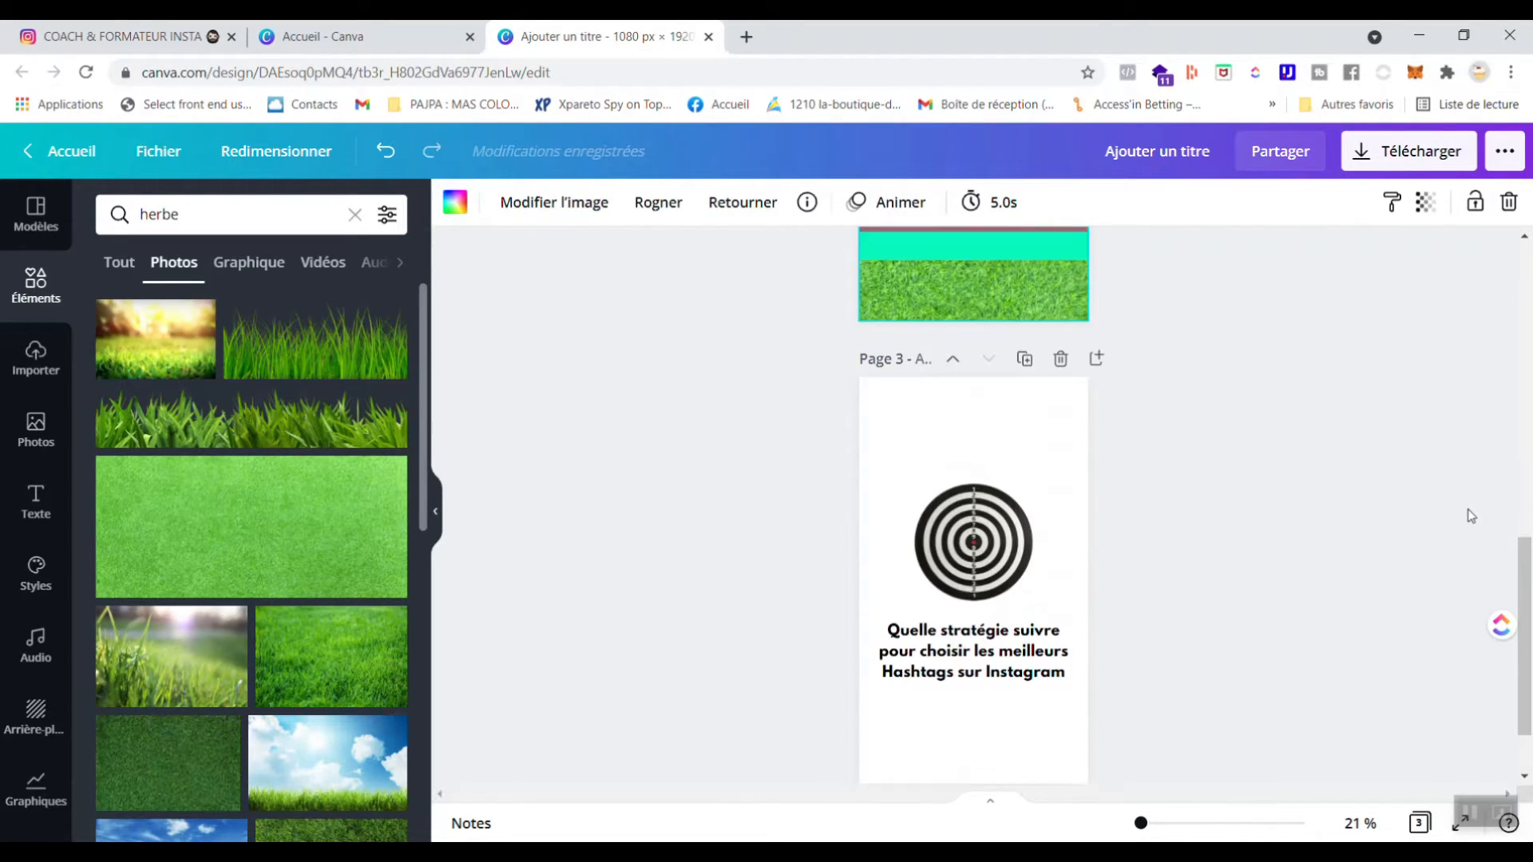
pyautogui.click(1000, 407)
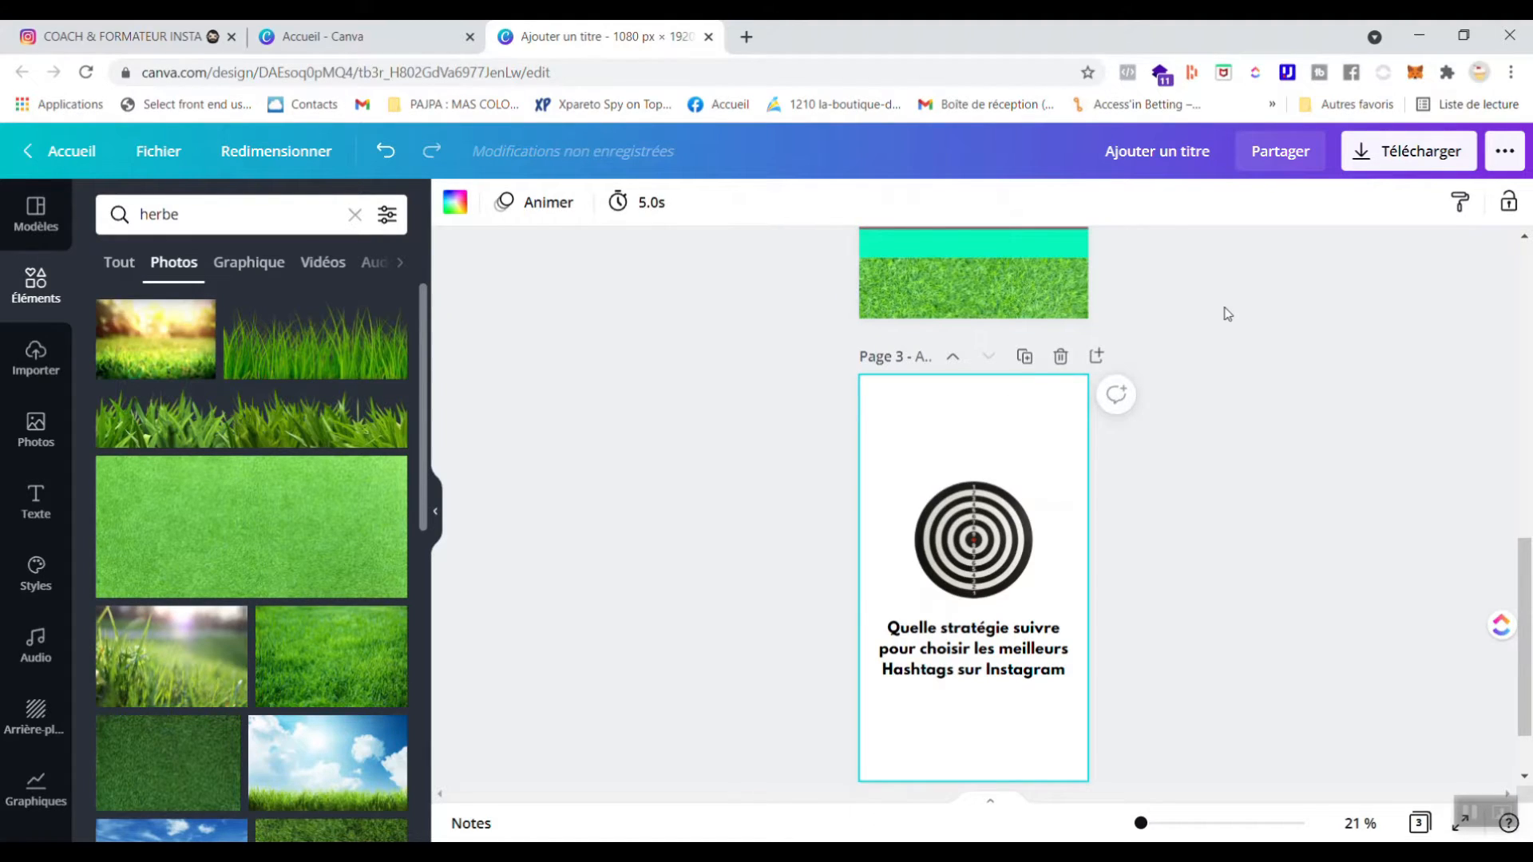
pyautogui.hotkey('ctrl', 'v')
pyautogui.scroll(-2, 1244, 530)
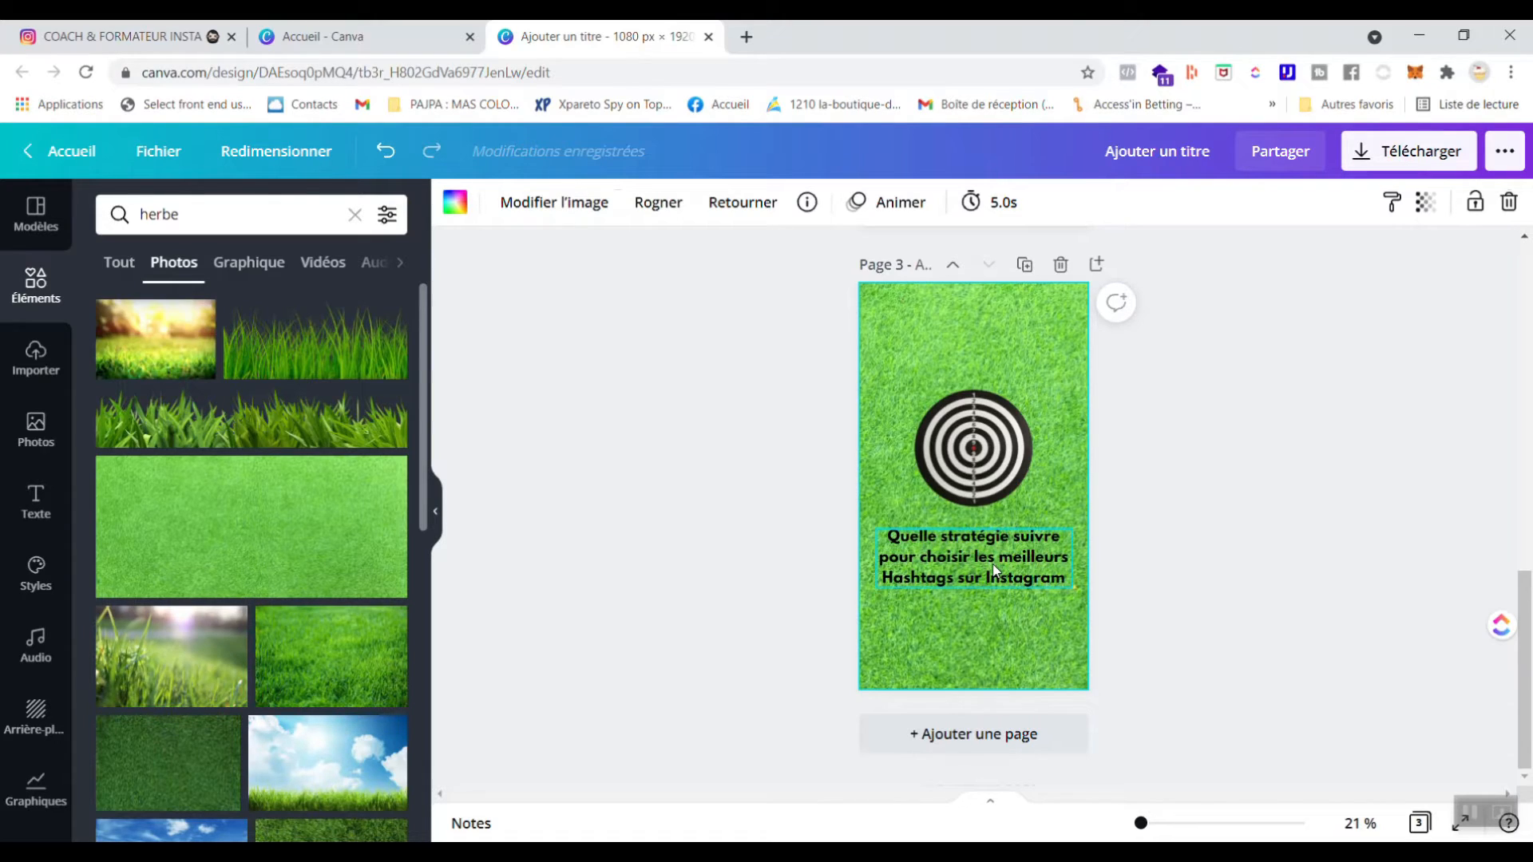
# Replace the title on page 3 with "STRATEGIE HASHTAGS INSTAGTAM 2022"
pyautogui.click(889, 551)
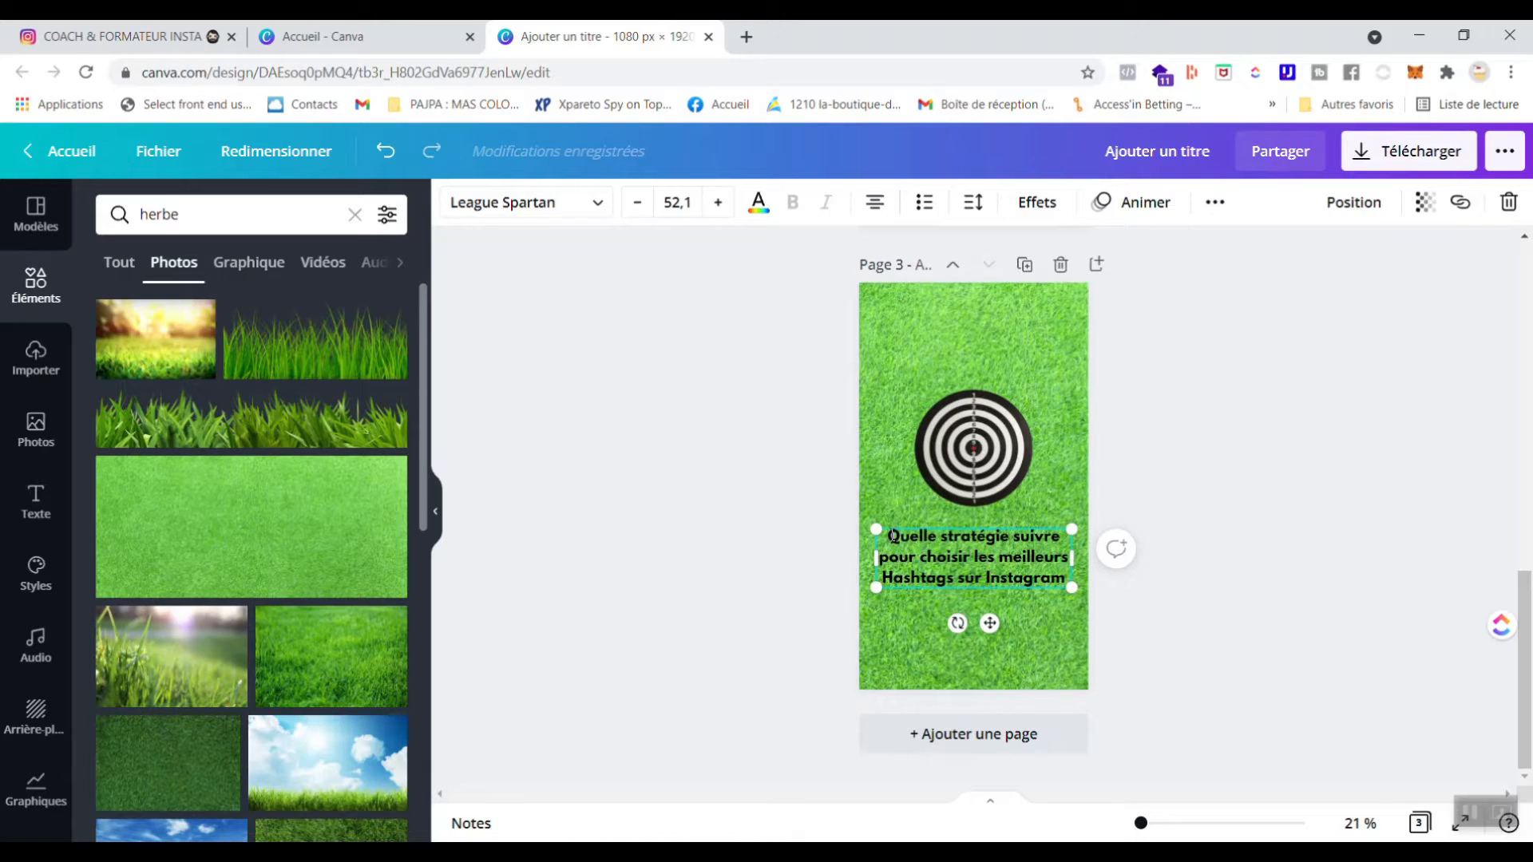
pyautogui.moveTo(892, 537); pyautogui.dragTo(1065, 580)
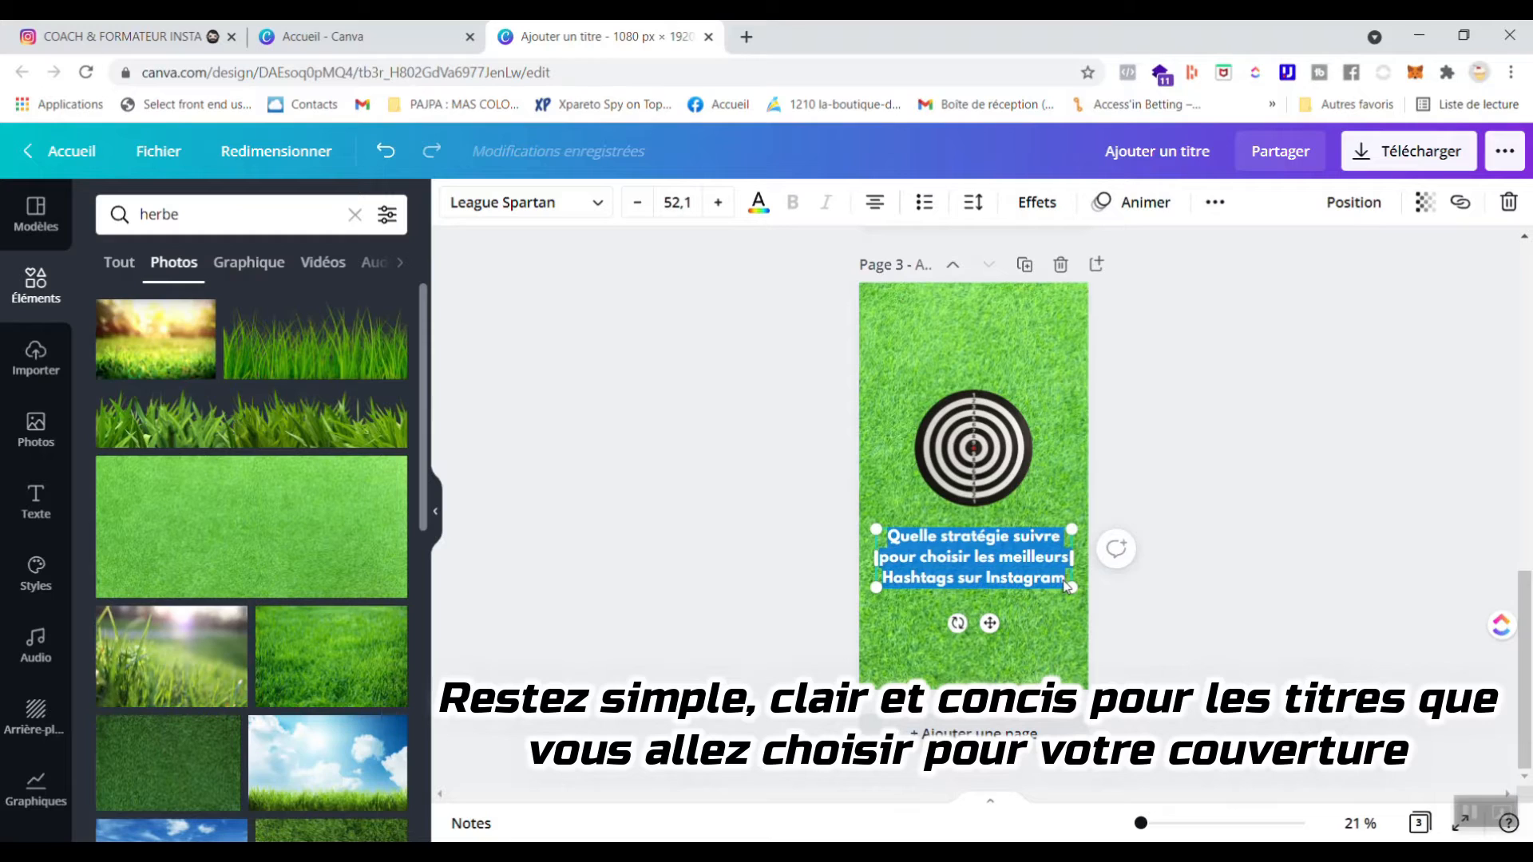
pyautogui.write('STRA')
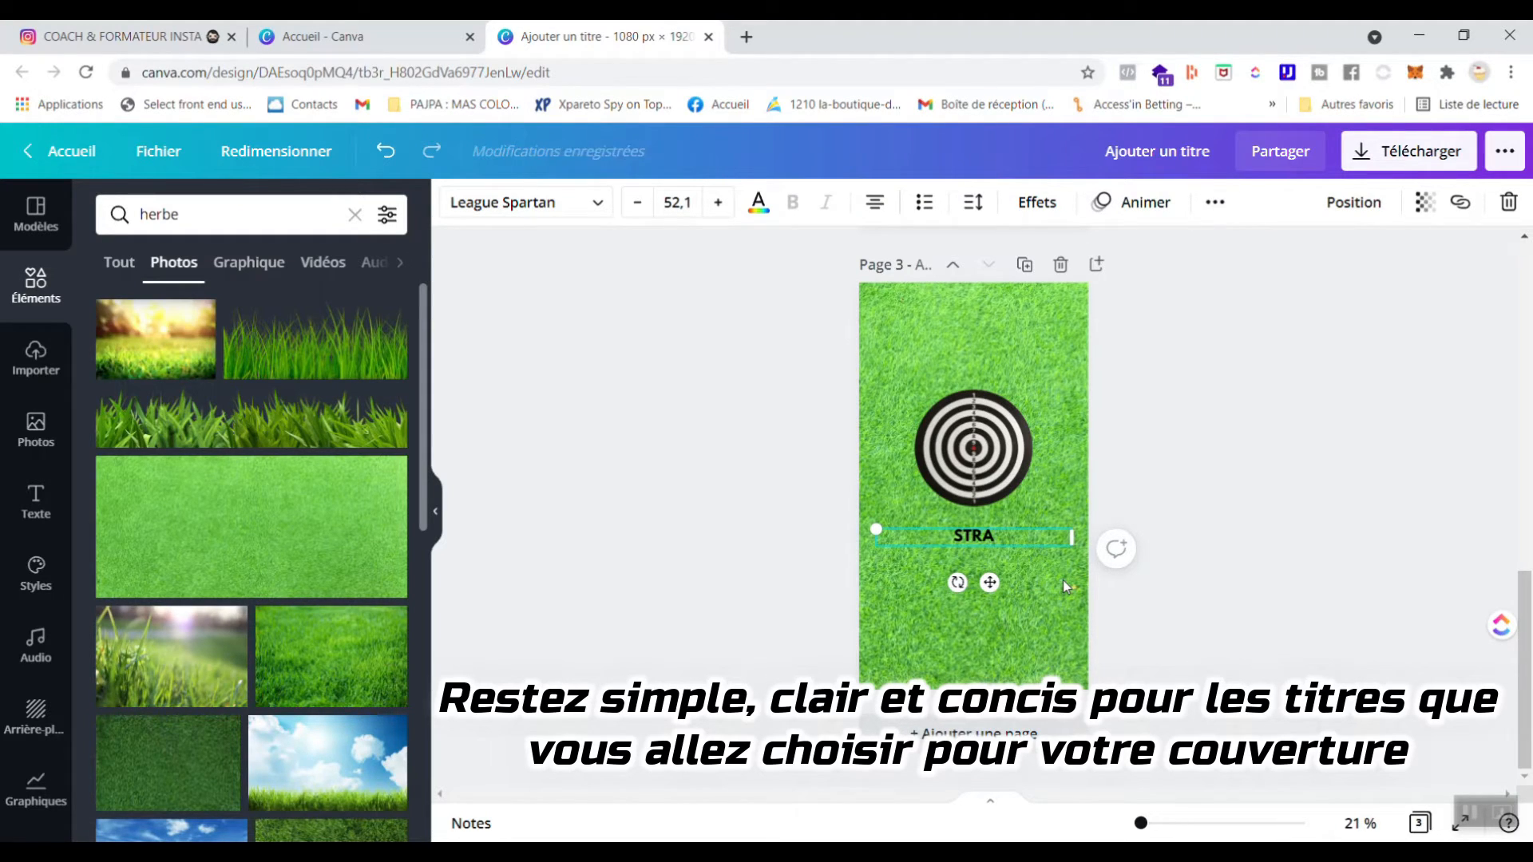
pyautogui.write('TEGIE H')
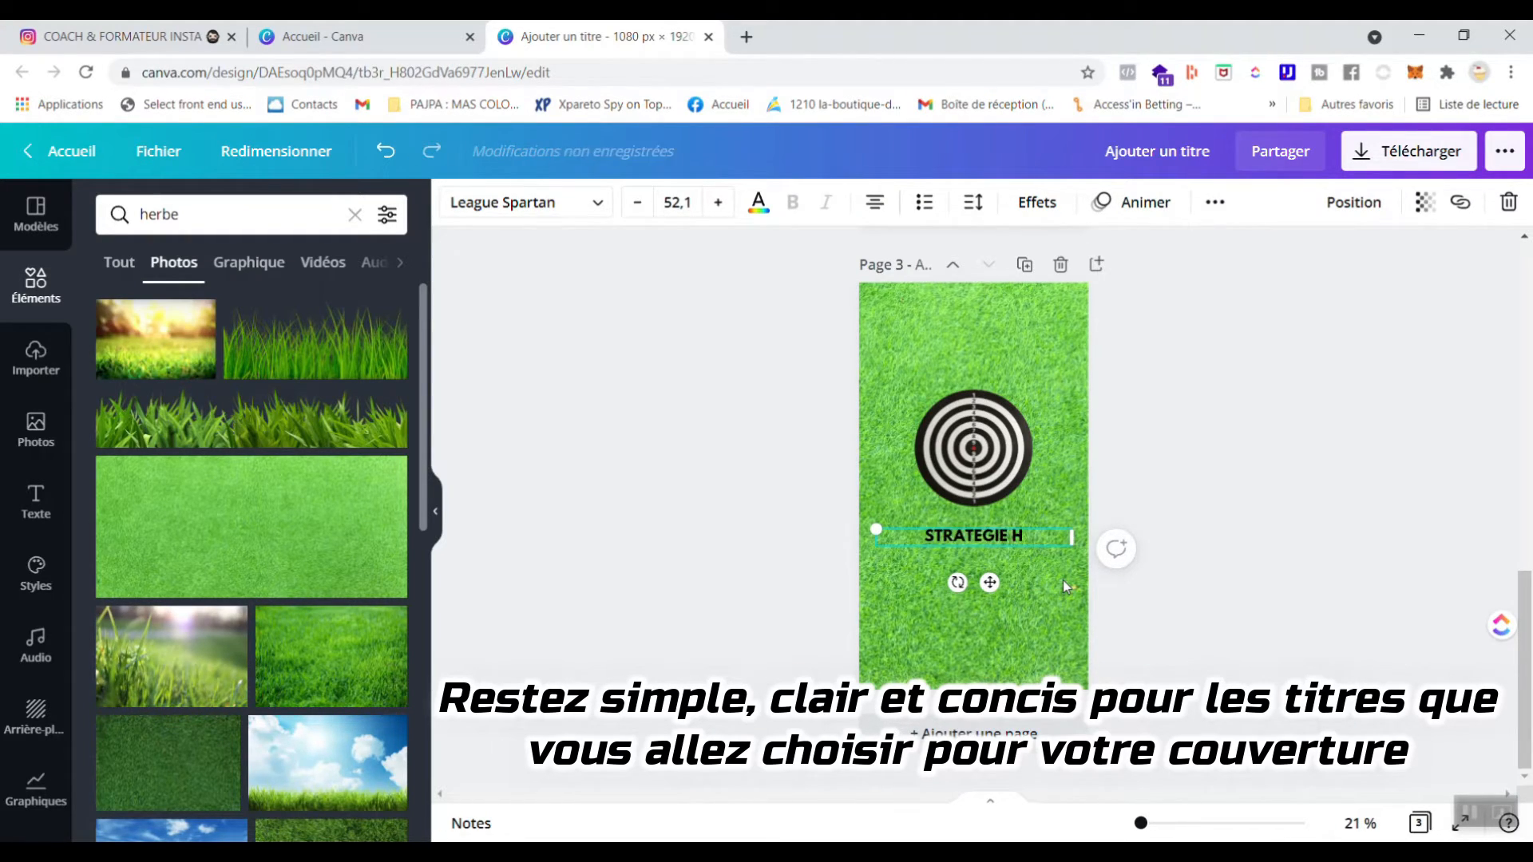
pyautogui.write('ASHTAGS INSTAGTAM 2022')
pyautogui.click(1232, 521)
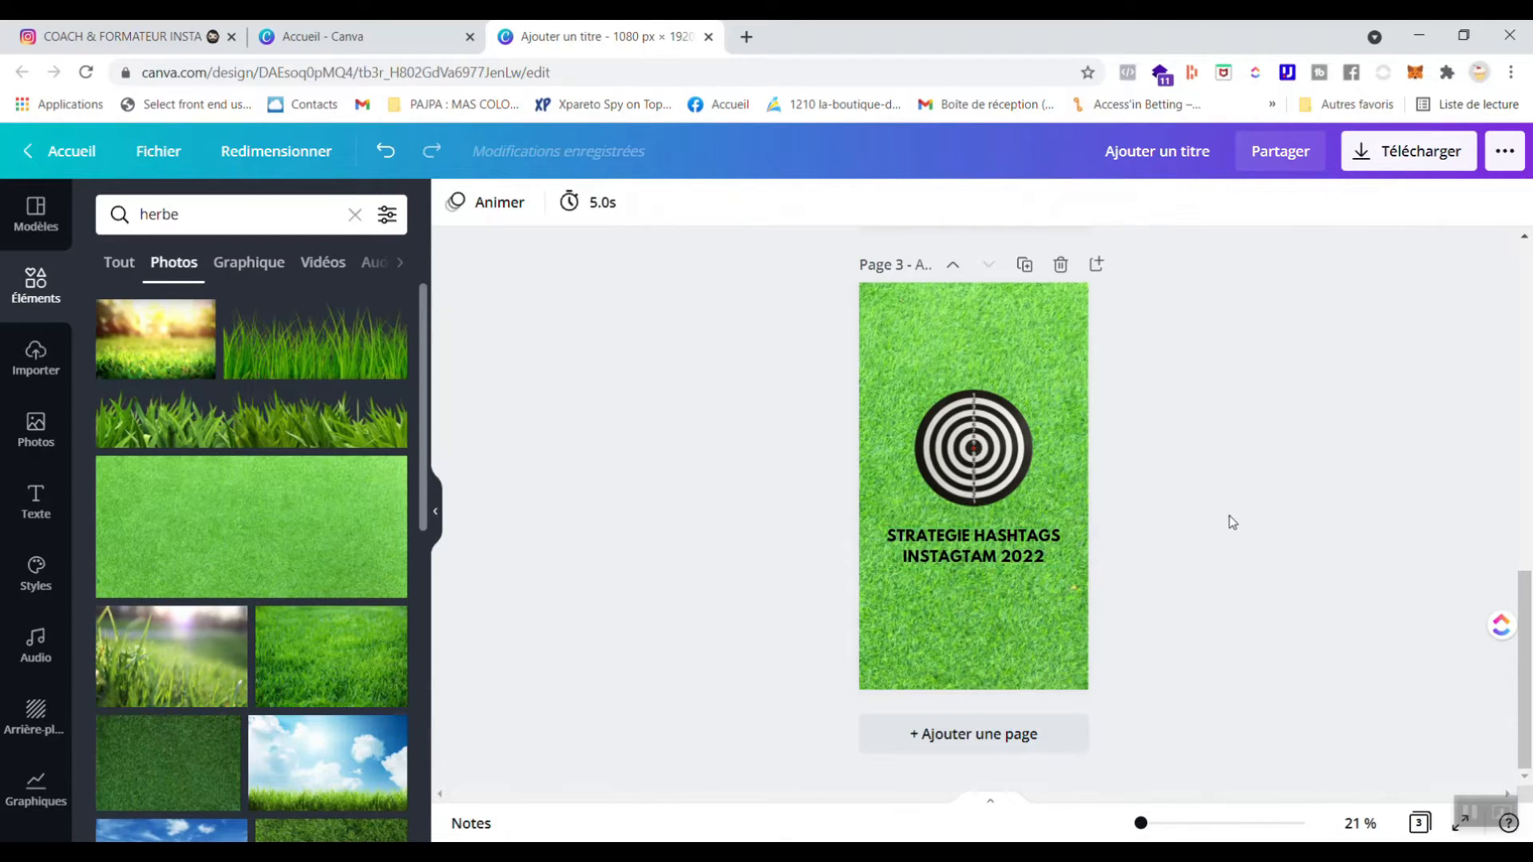
pyautogui.click(1031, 554)
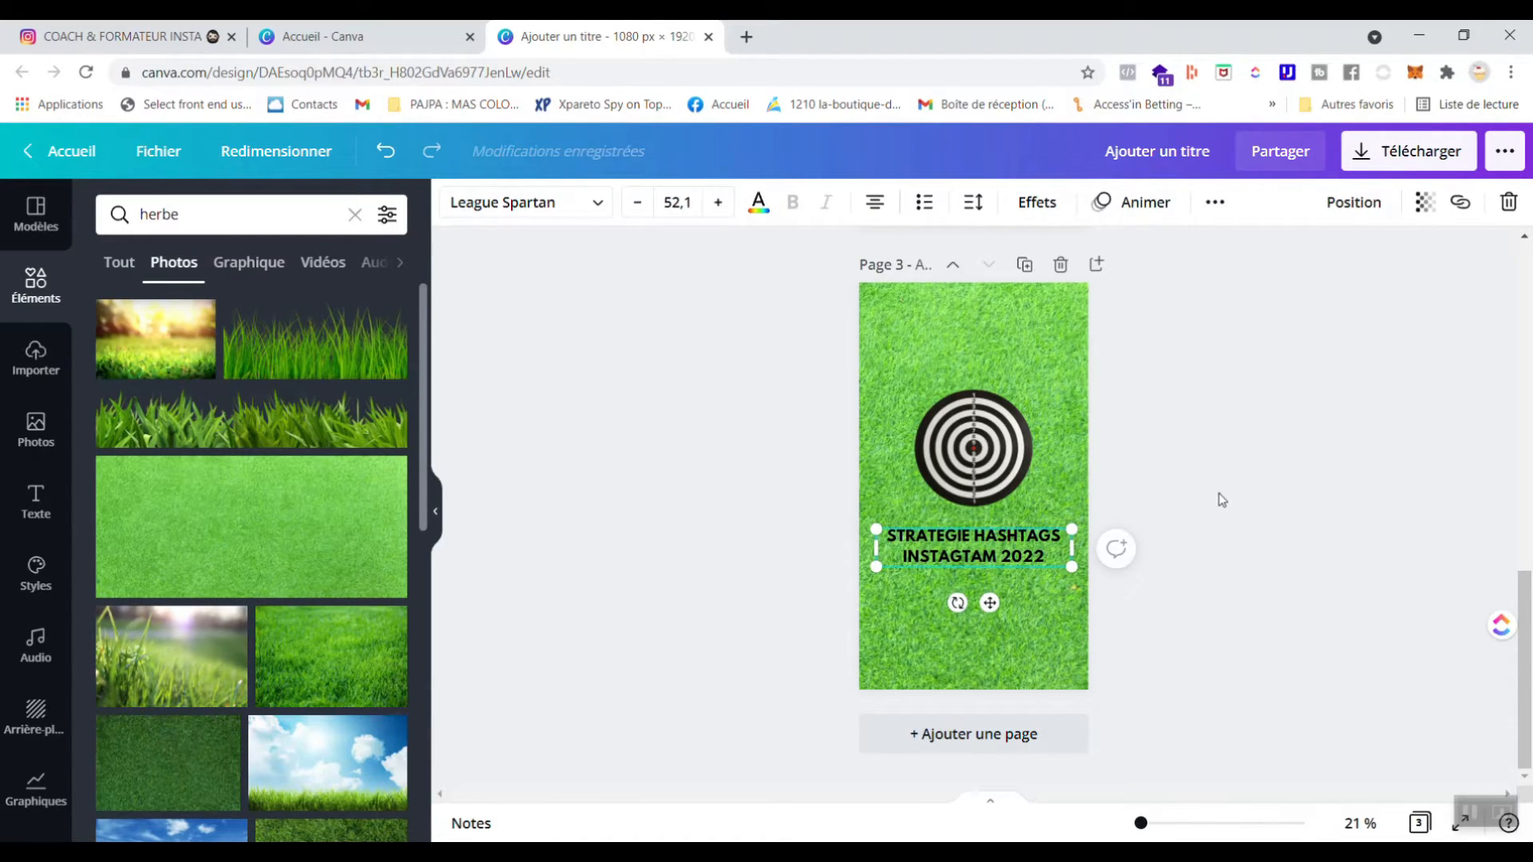
pyautogui.click(1190, 434)
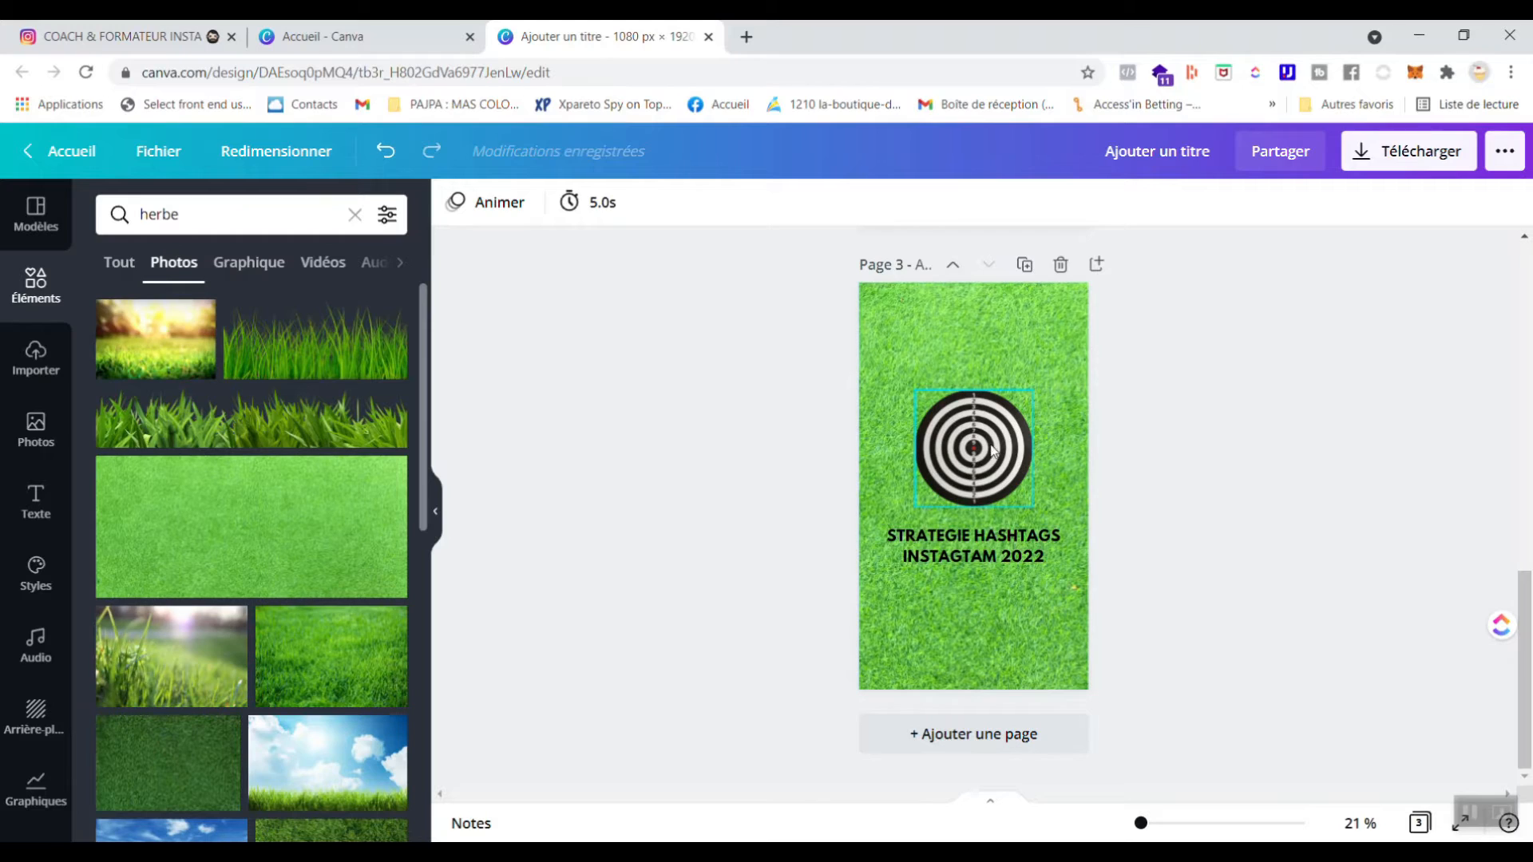
pyautogui.click(998, 499)
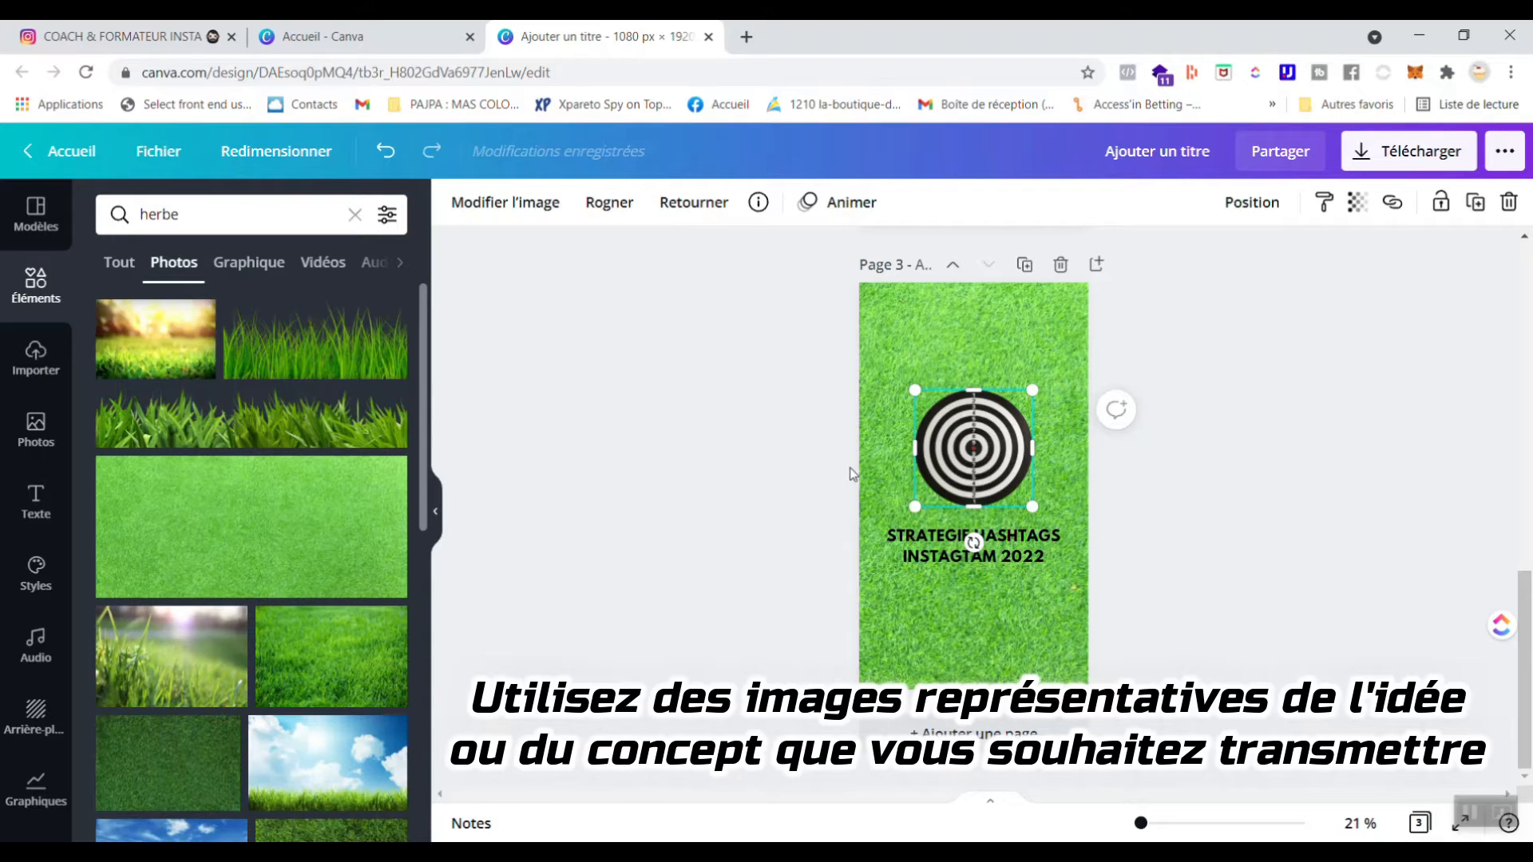
# Delete the dartboard from page 3 and search the photo library for "hashtag"
pyautogui.press('Delete')
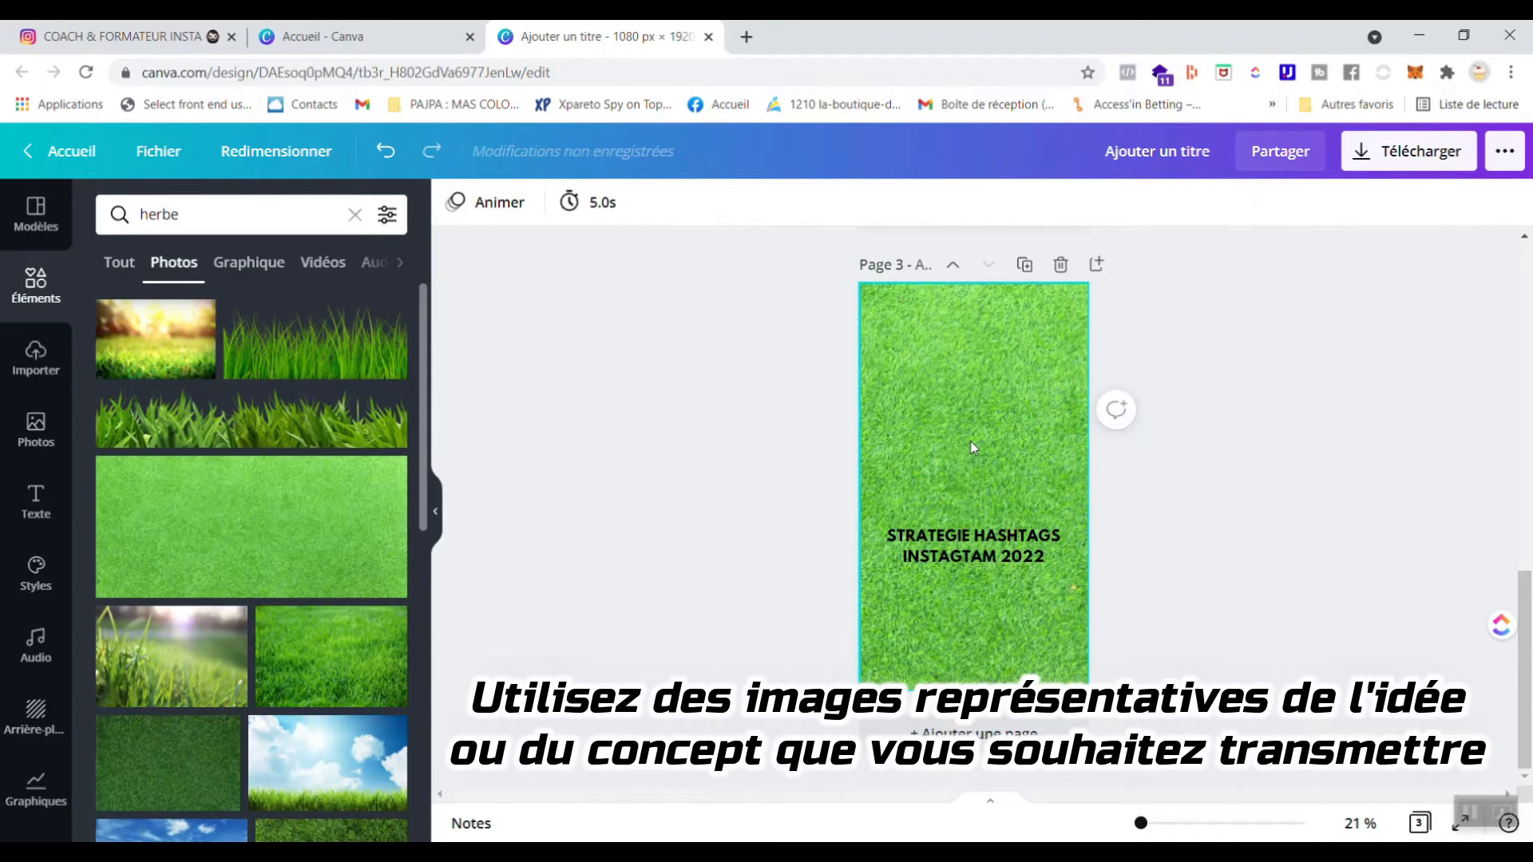
pyautogui.doubleClick(163, 214)
pyautogui.write('hashtag')
pyautogui.press('Return')
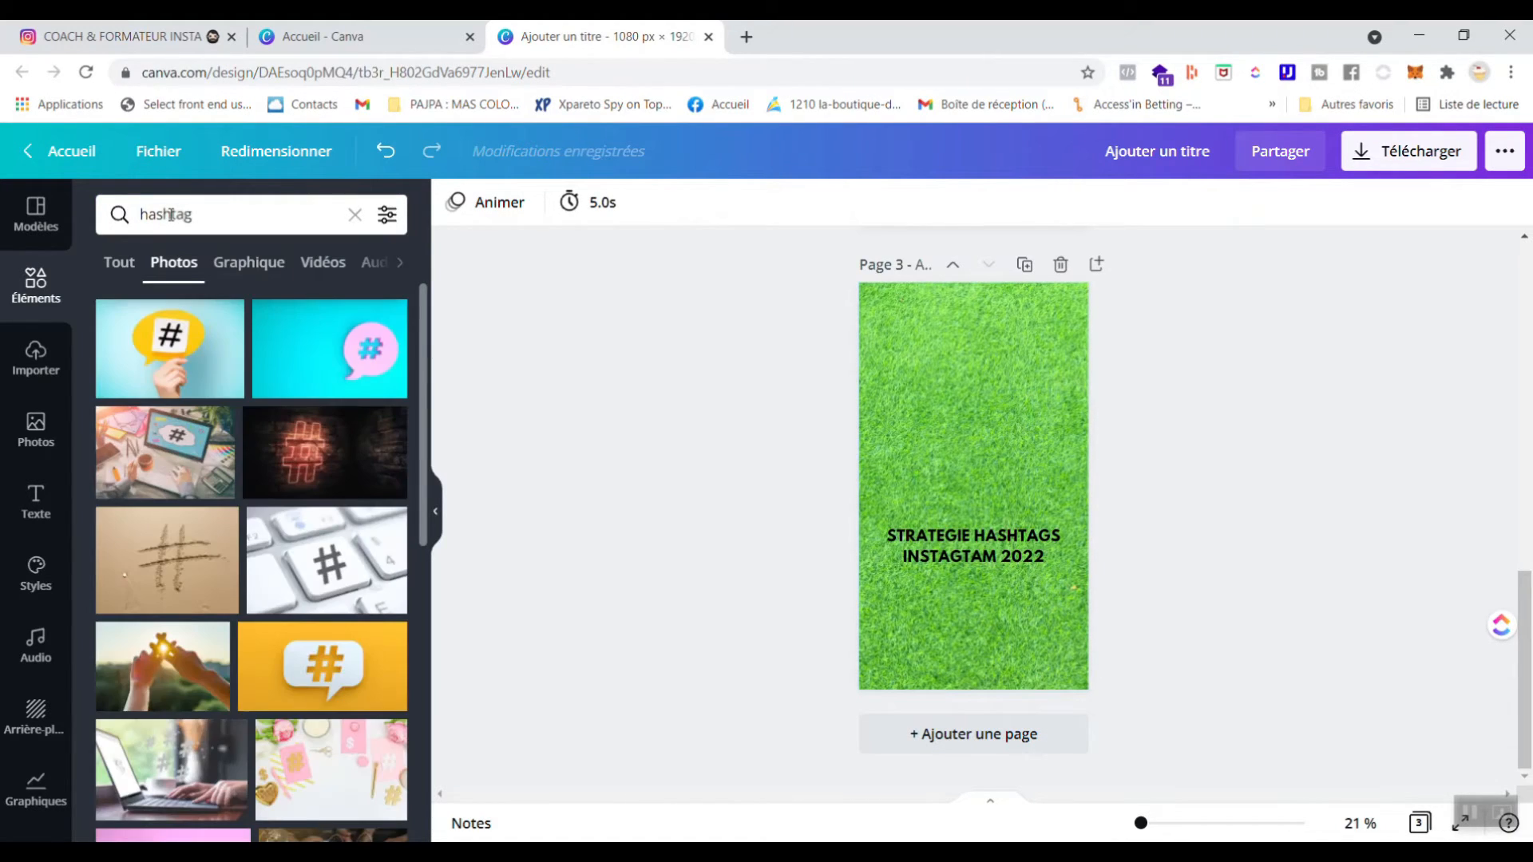
pyautogui.scroll(-3, 301, 479)
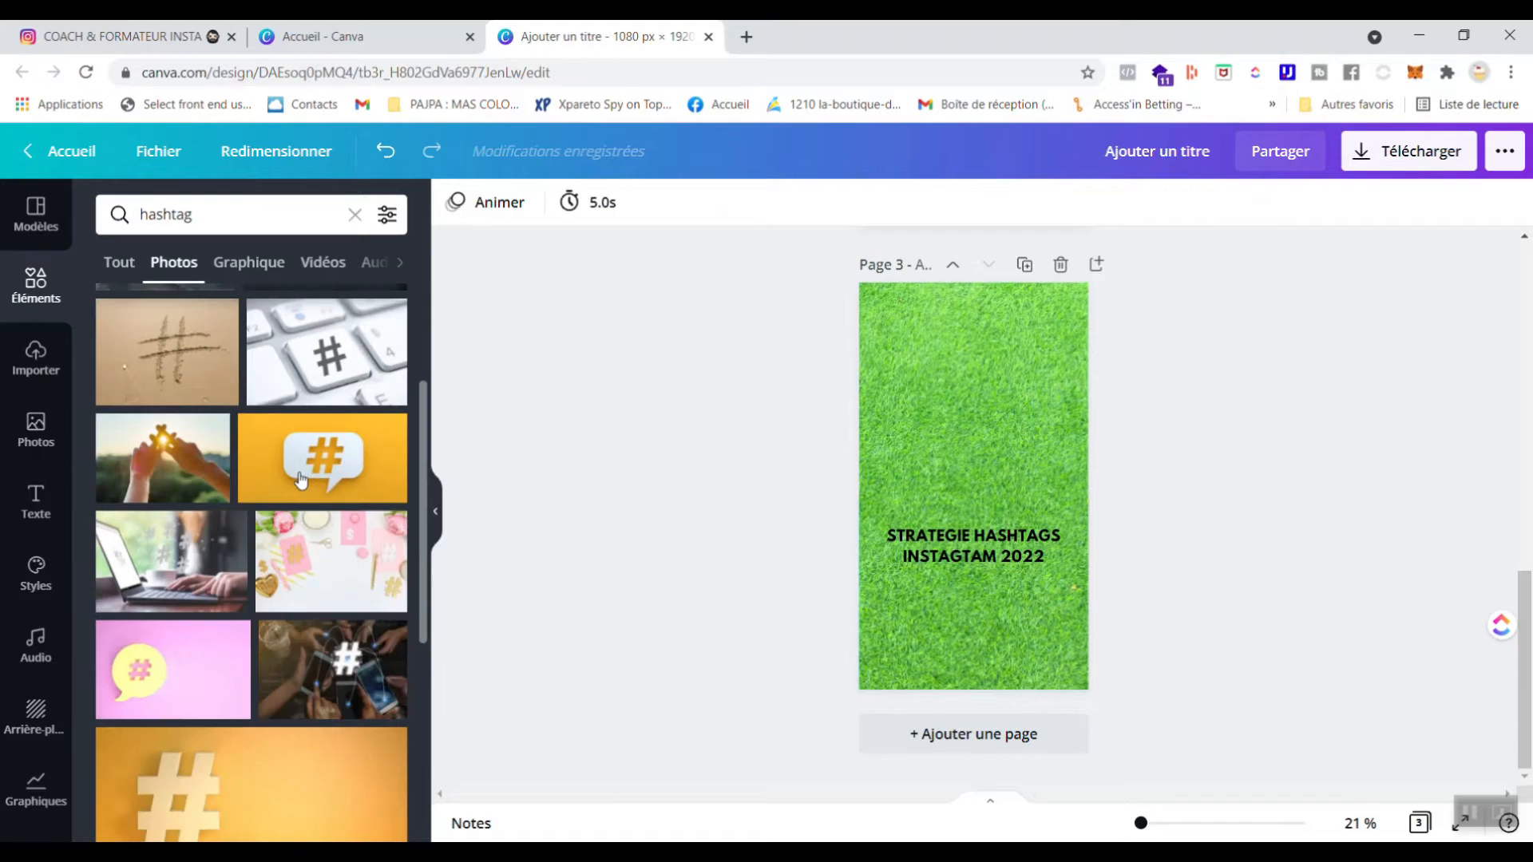
pyautogui.scroll(-6, 300, 479)
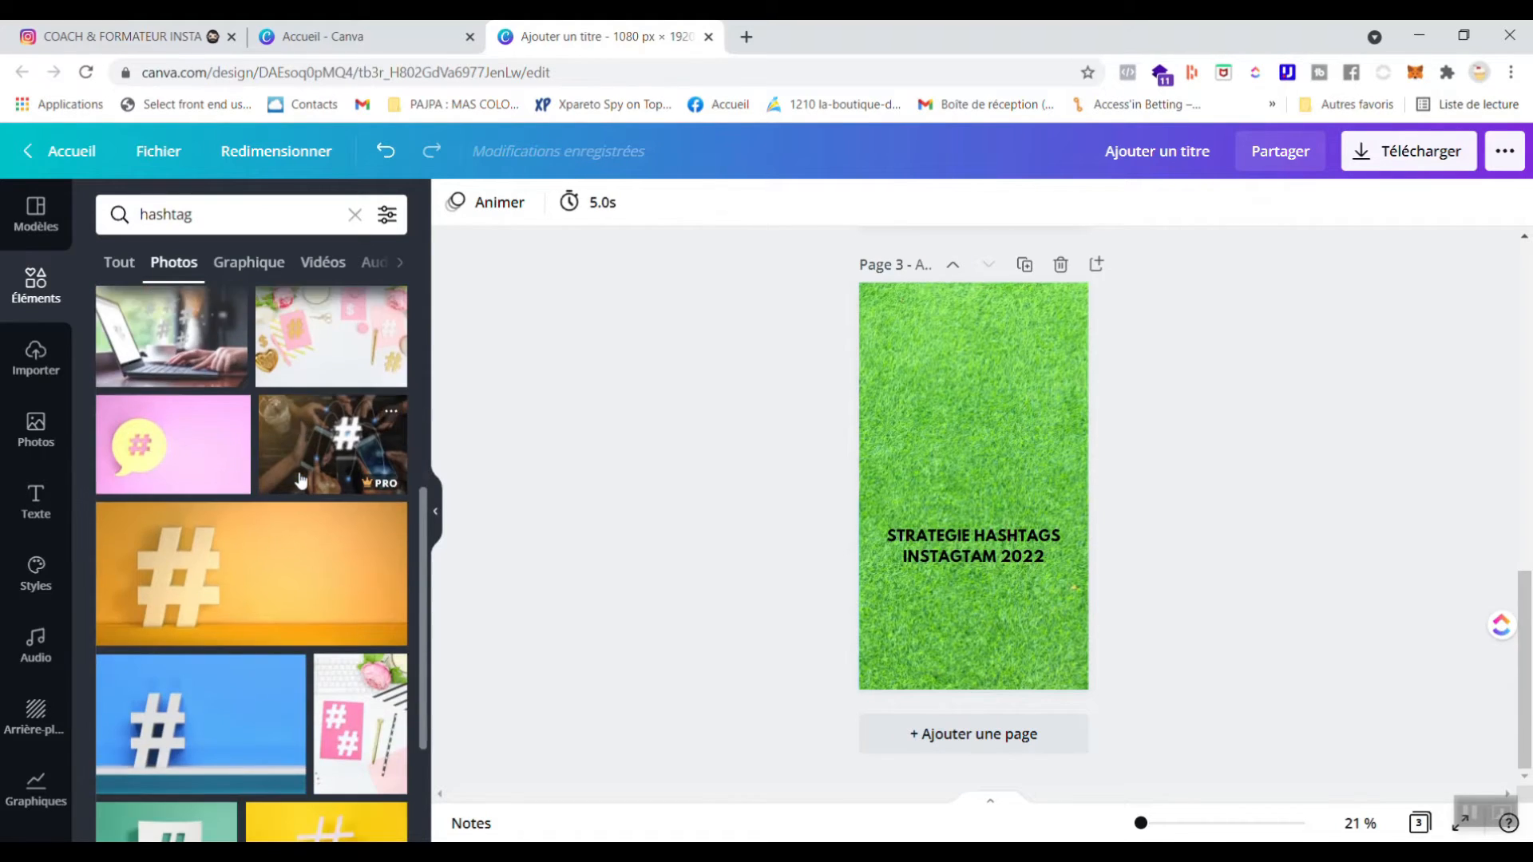
pyautogui.scroll(-4, 300, 479)
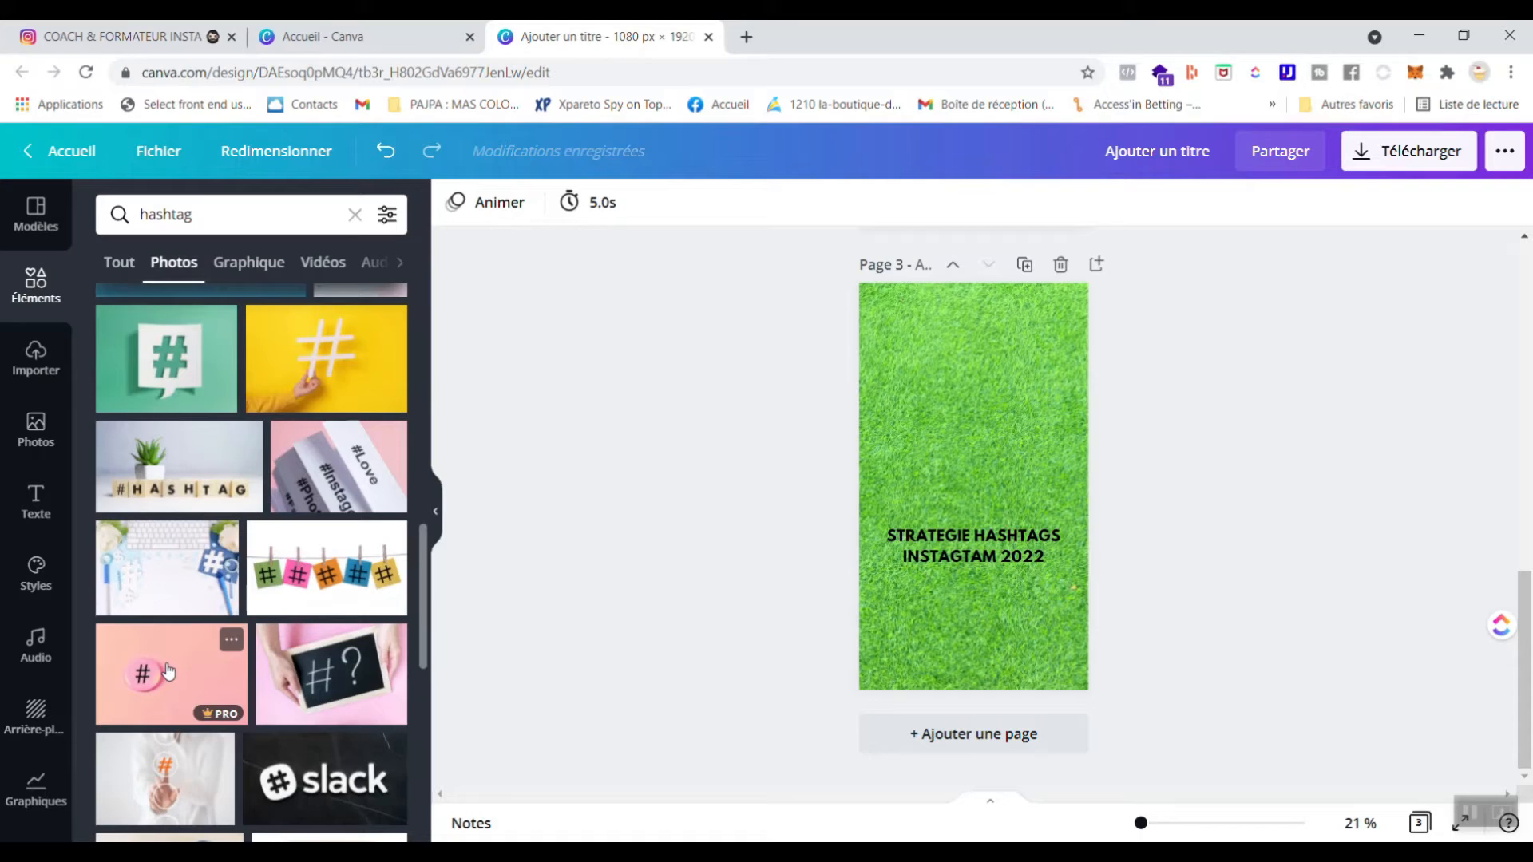
# Replace page 3's grass background with the photo of a pink # button and reposition its crop to centre the button
pyautogui.click(943, 328)
pyautogui.press('Delete')
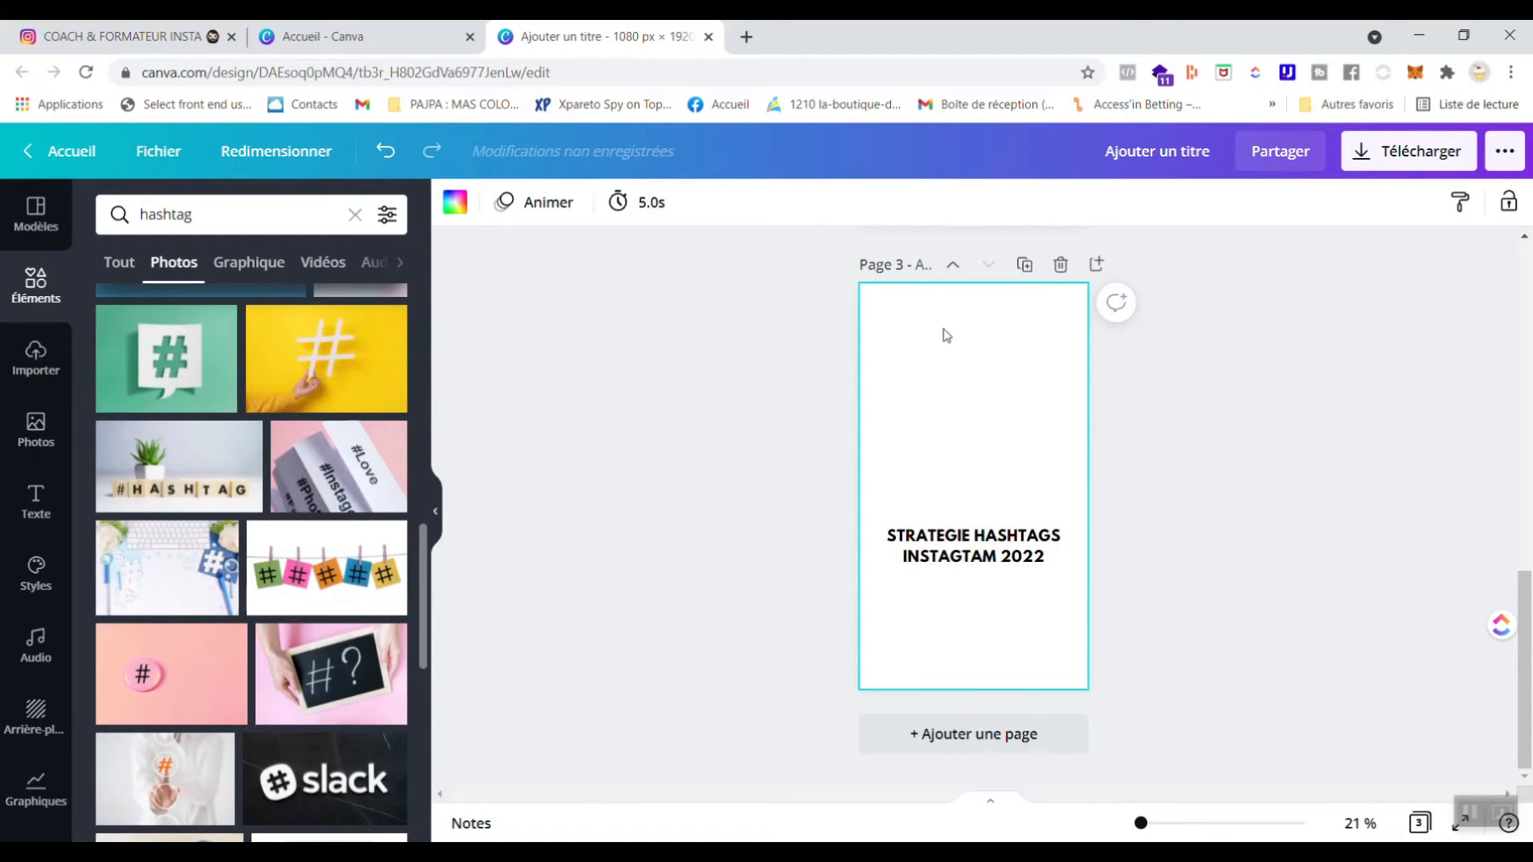
pyautogui.moveTo(147, 671); pyautogui.dragTo(878, 403)
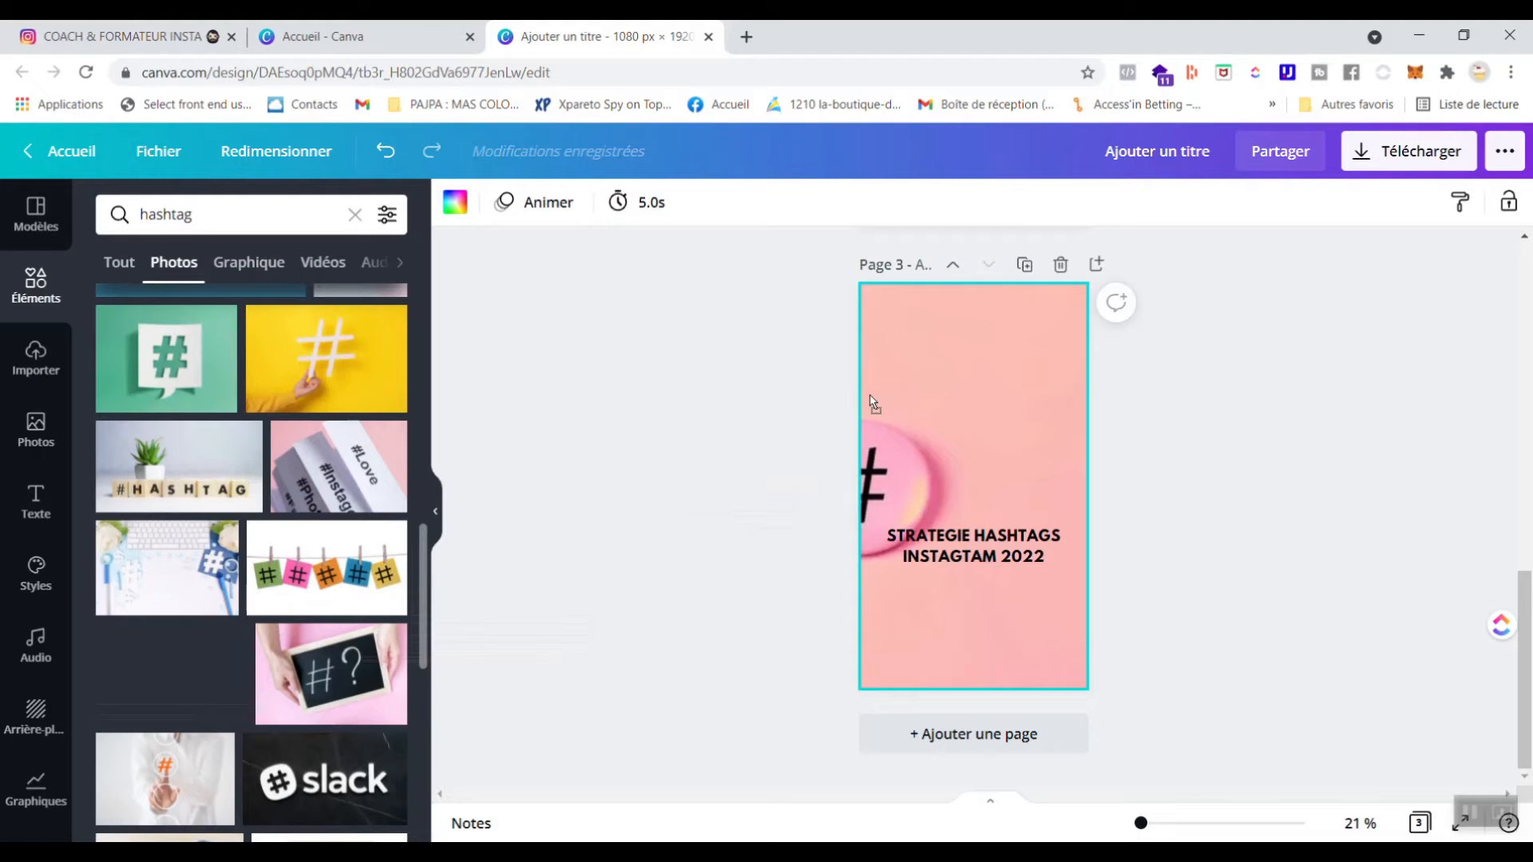
pyautogui.doubleClick(1018, 409)
pyautogui.moveTo(1041, 400); pyautogui.dragTo(1364, 286)
pyautogui.moveTo(994, 455); pyautogui.dragTo(949, 428)
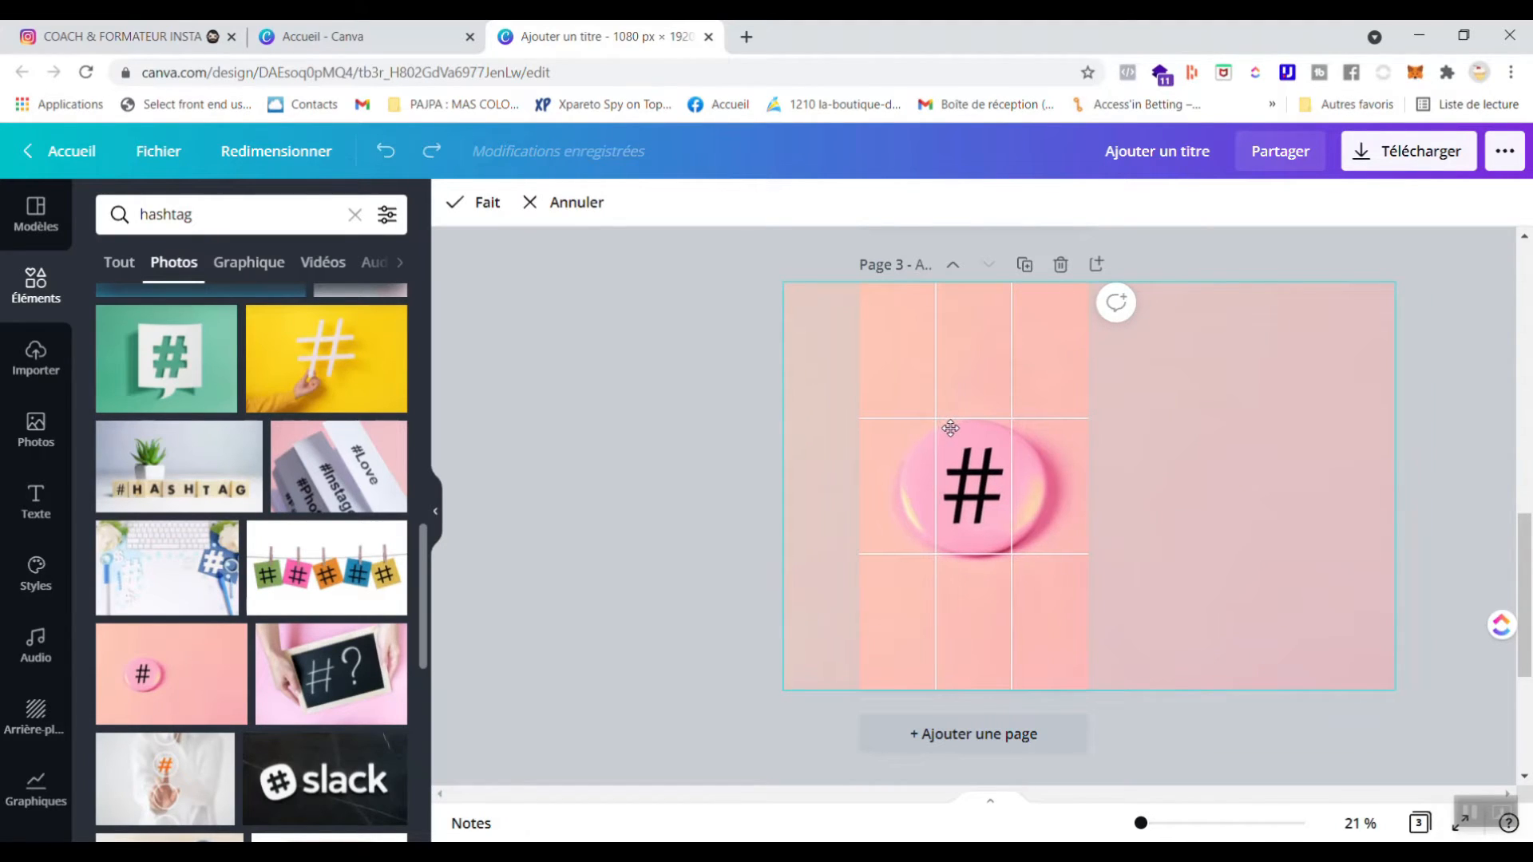
pyautogui.click(706, 476)
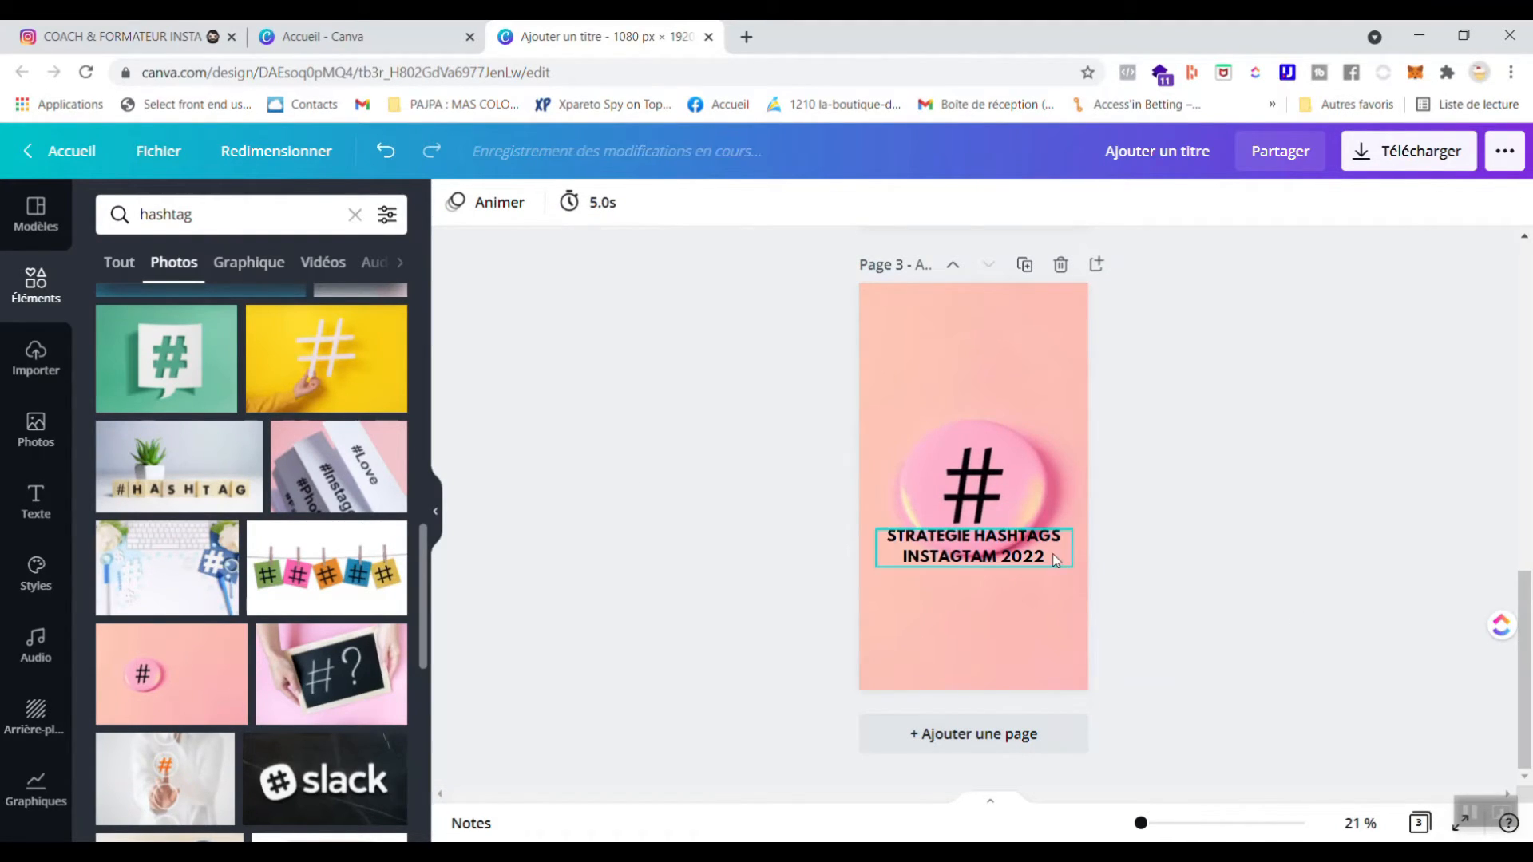
pyautogui.scroll(-3, 314, 703)
pyautogui.scroll(-10, 314, 703)
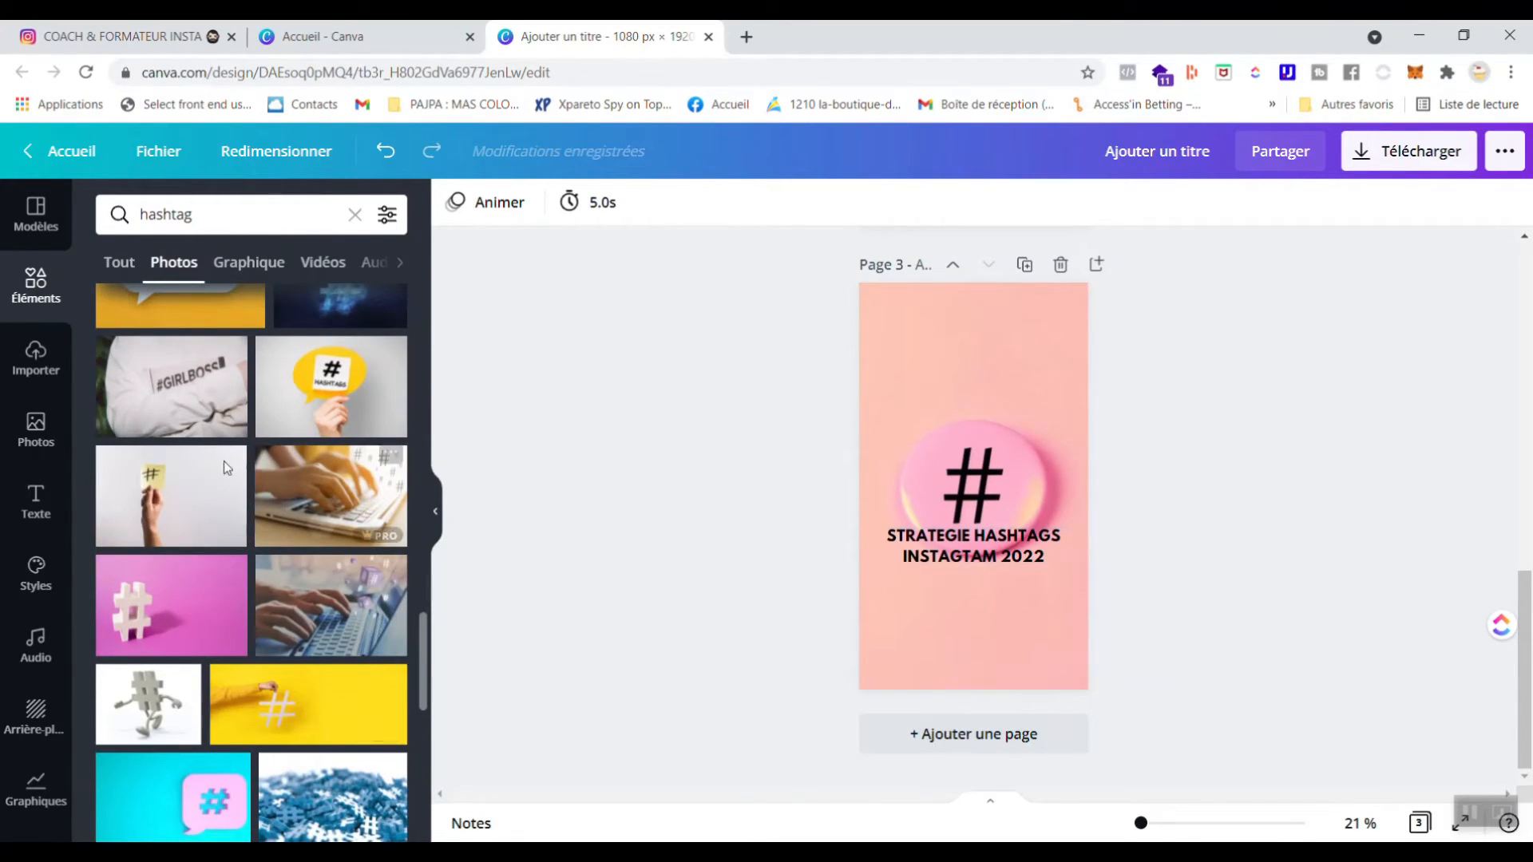
pyautogui.scroll(-2, 224, 630)
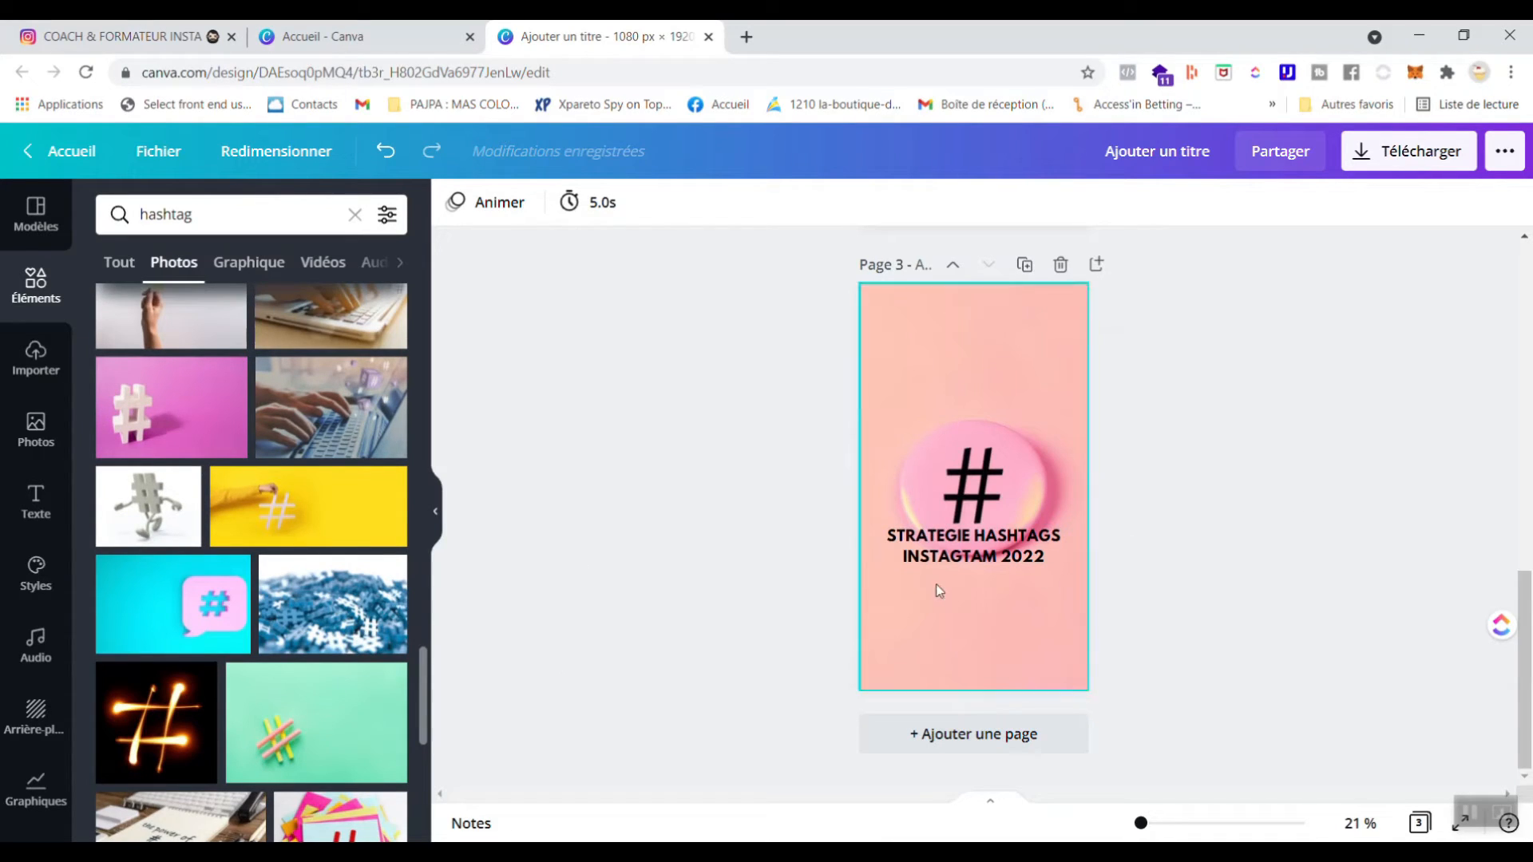
pyautogui.scroll(5, 993, 503)
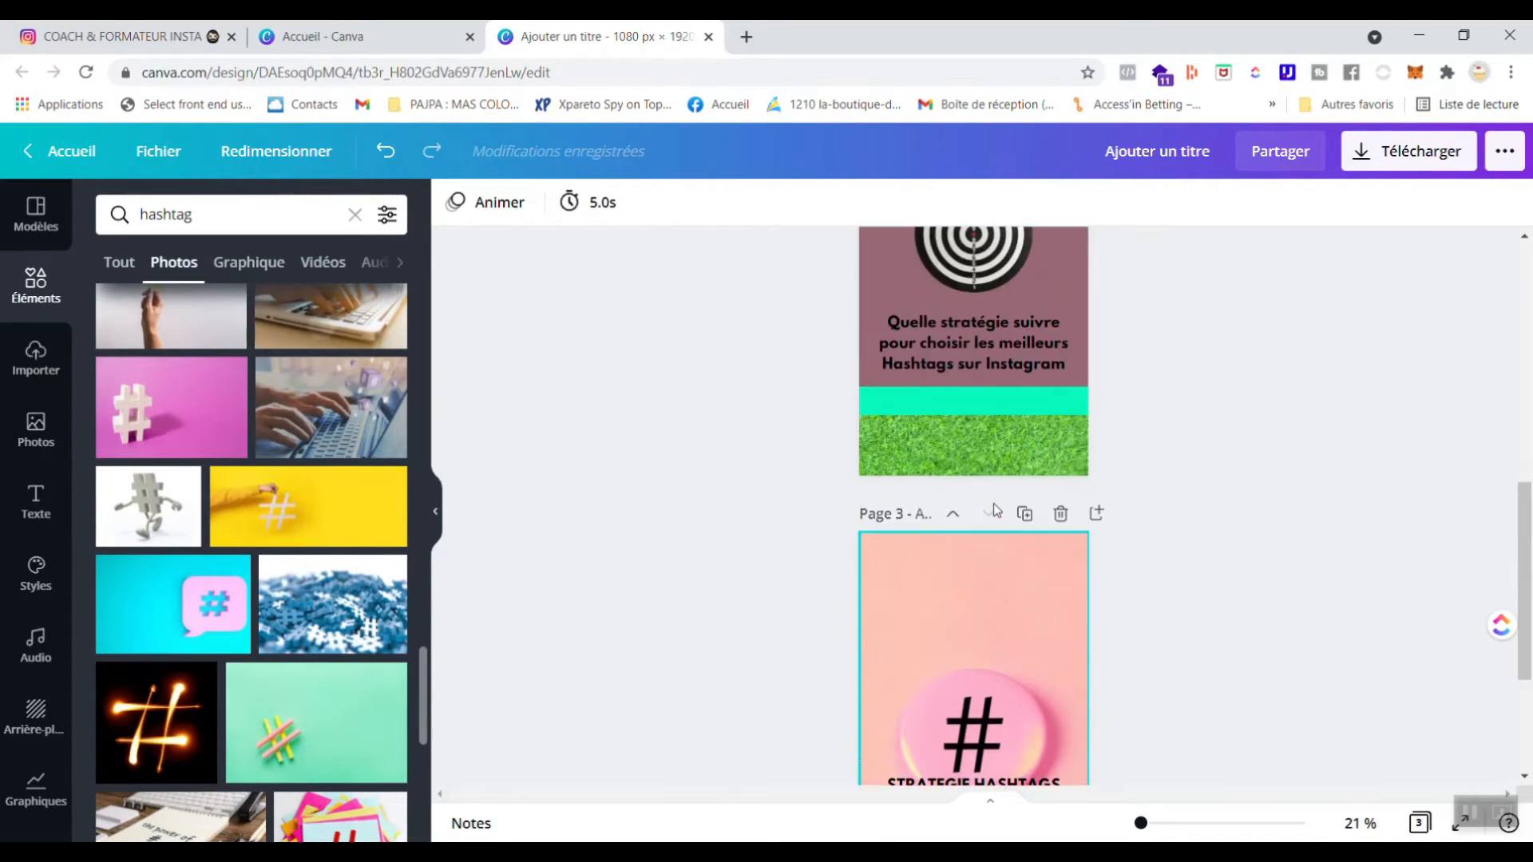
pyautogui.scroll(-5, 994, 503)
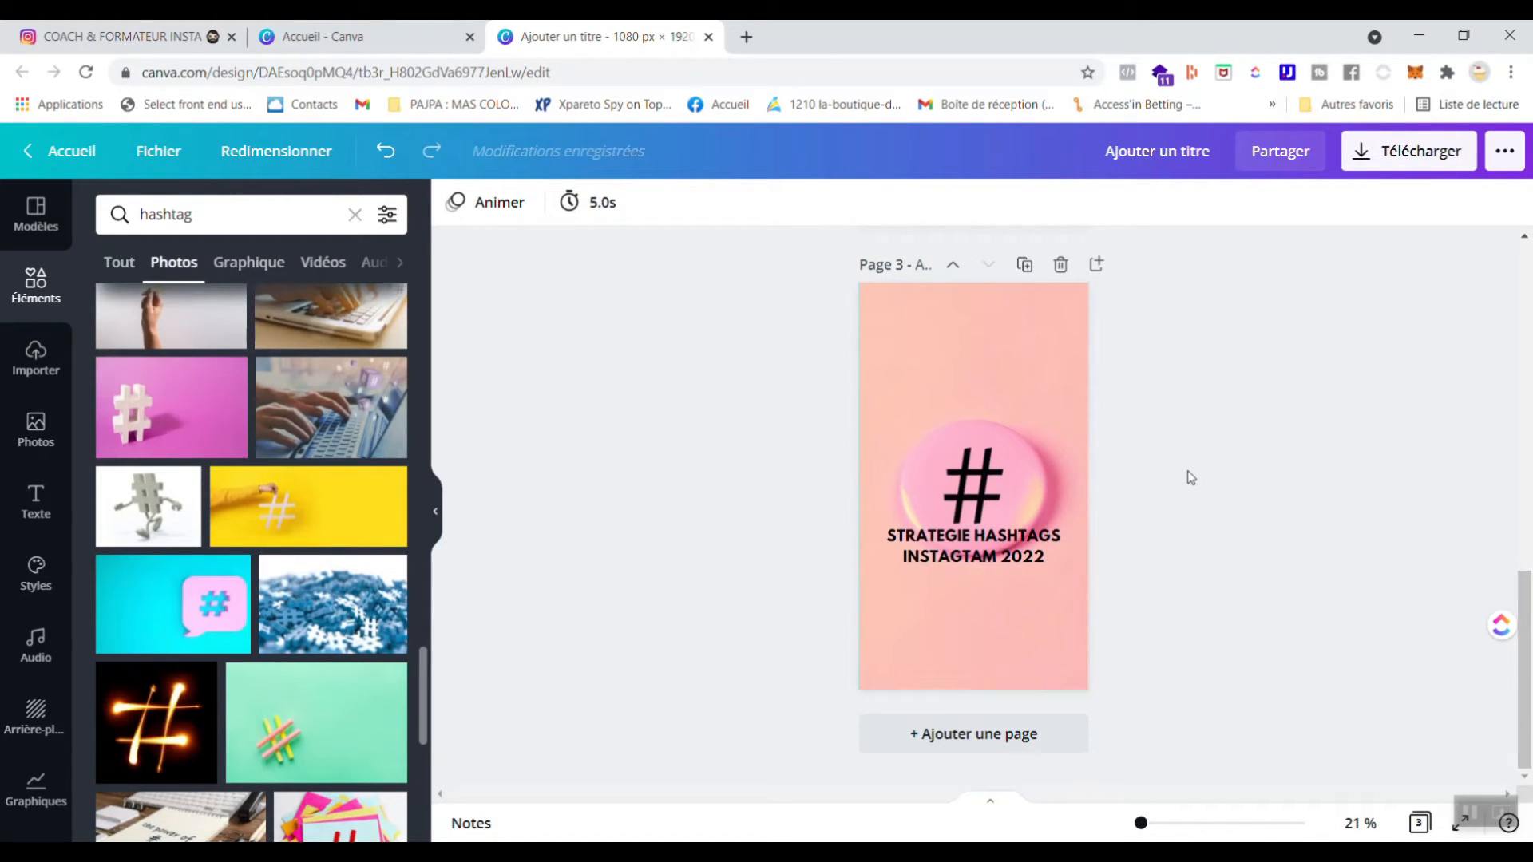
# Move the title on page 3 slightly lower over the pink button
pyautogui.click(989, 562)
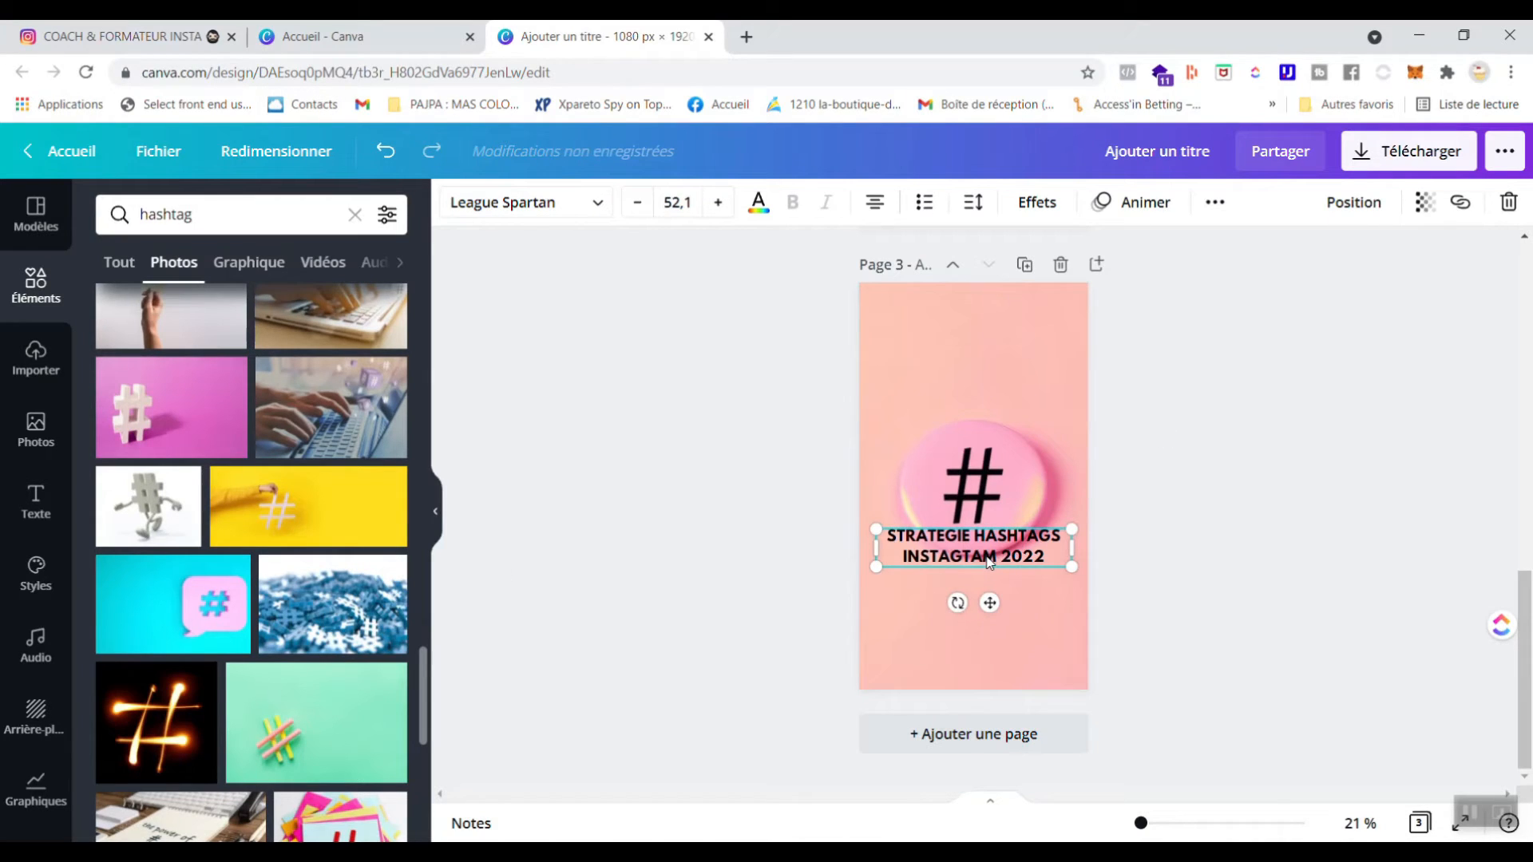
pyautogui.moveTo(989, 561); pyautogui.dragTo(984, 559)
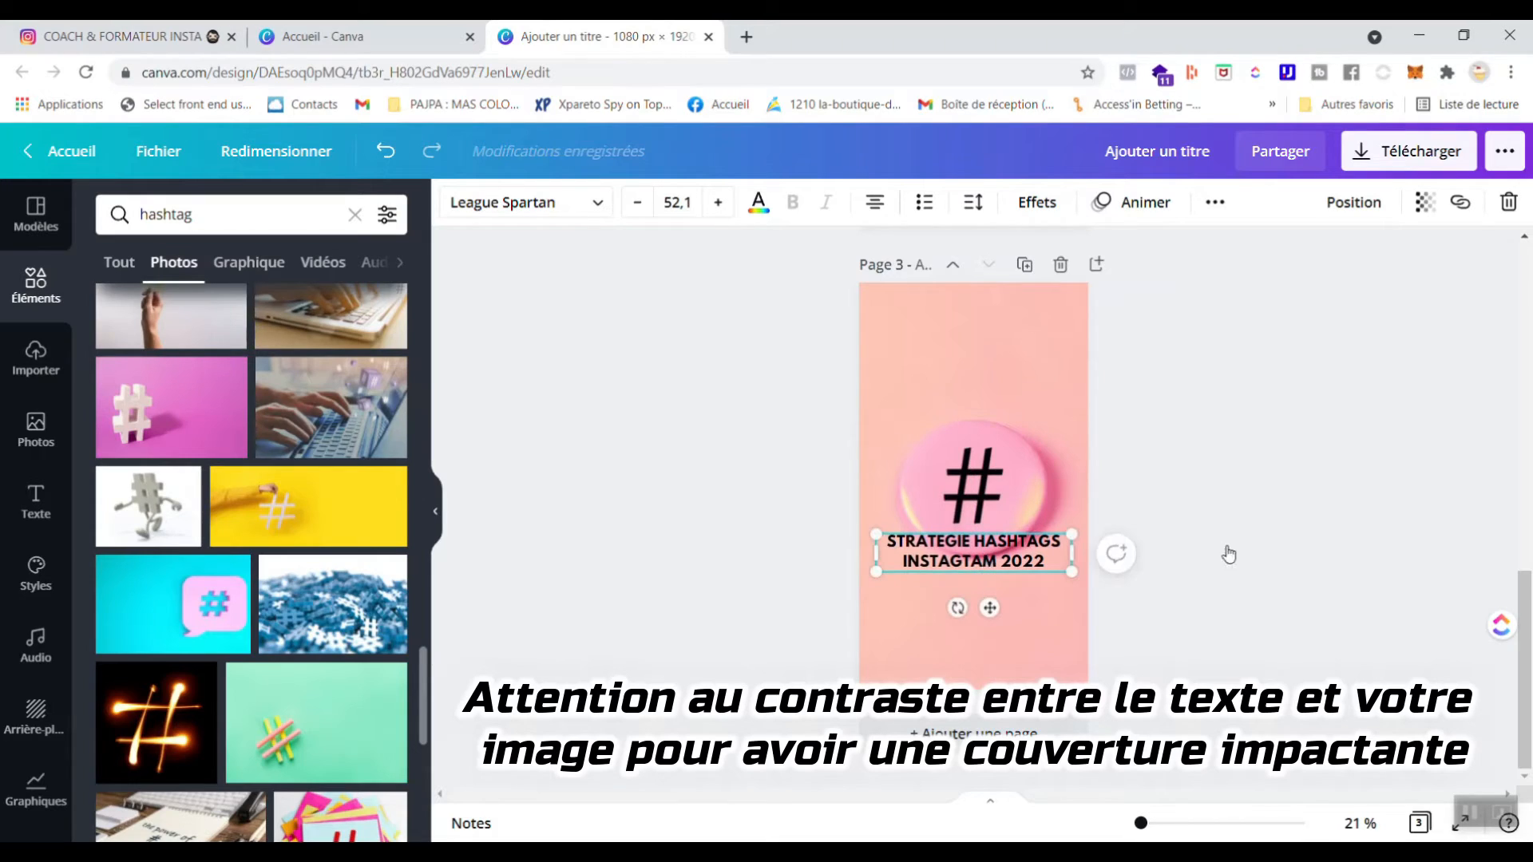
pyautogui.click(1229, 554)
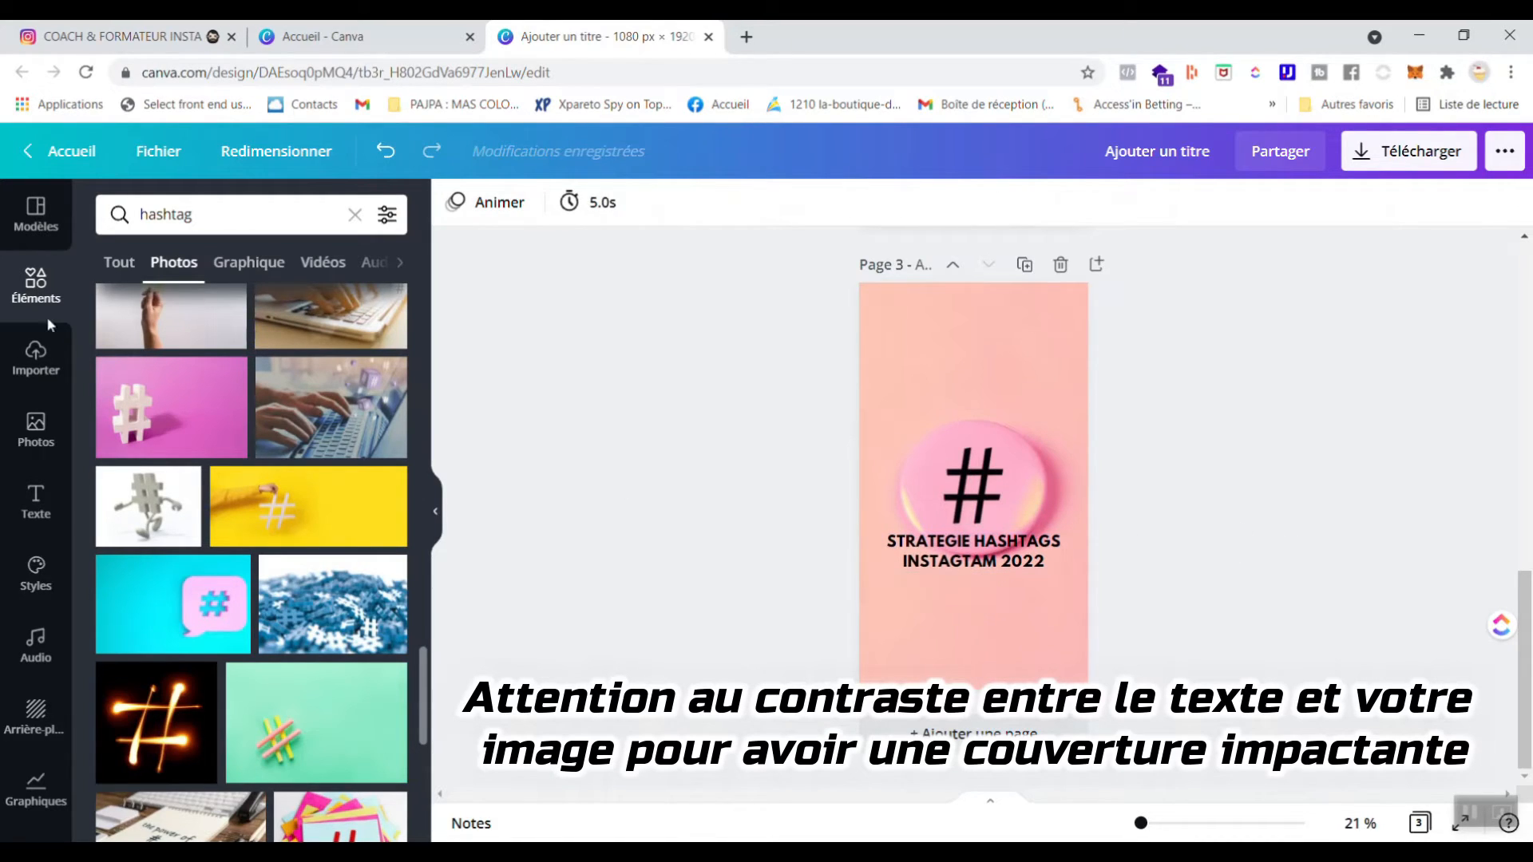
# Add a square shape to page 3, flatten it into a low rectangle and colour it white
pyautogui.click(354, 214)
pyautogui.click(161, 511)
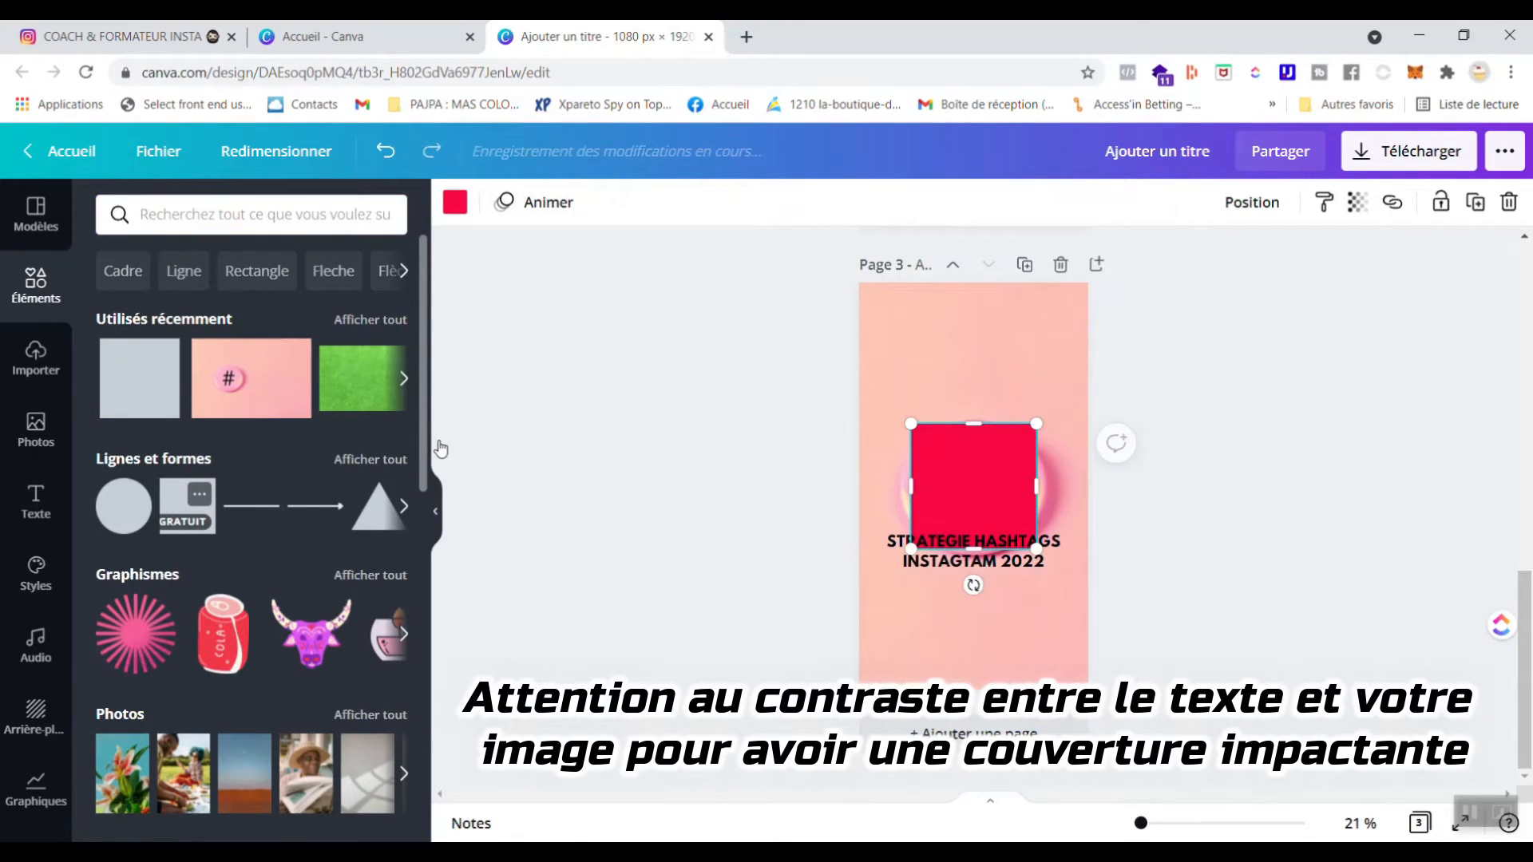
pyautogui.moveTo(984, 423); pyautogui.dragTo(971, 506)
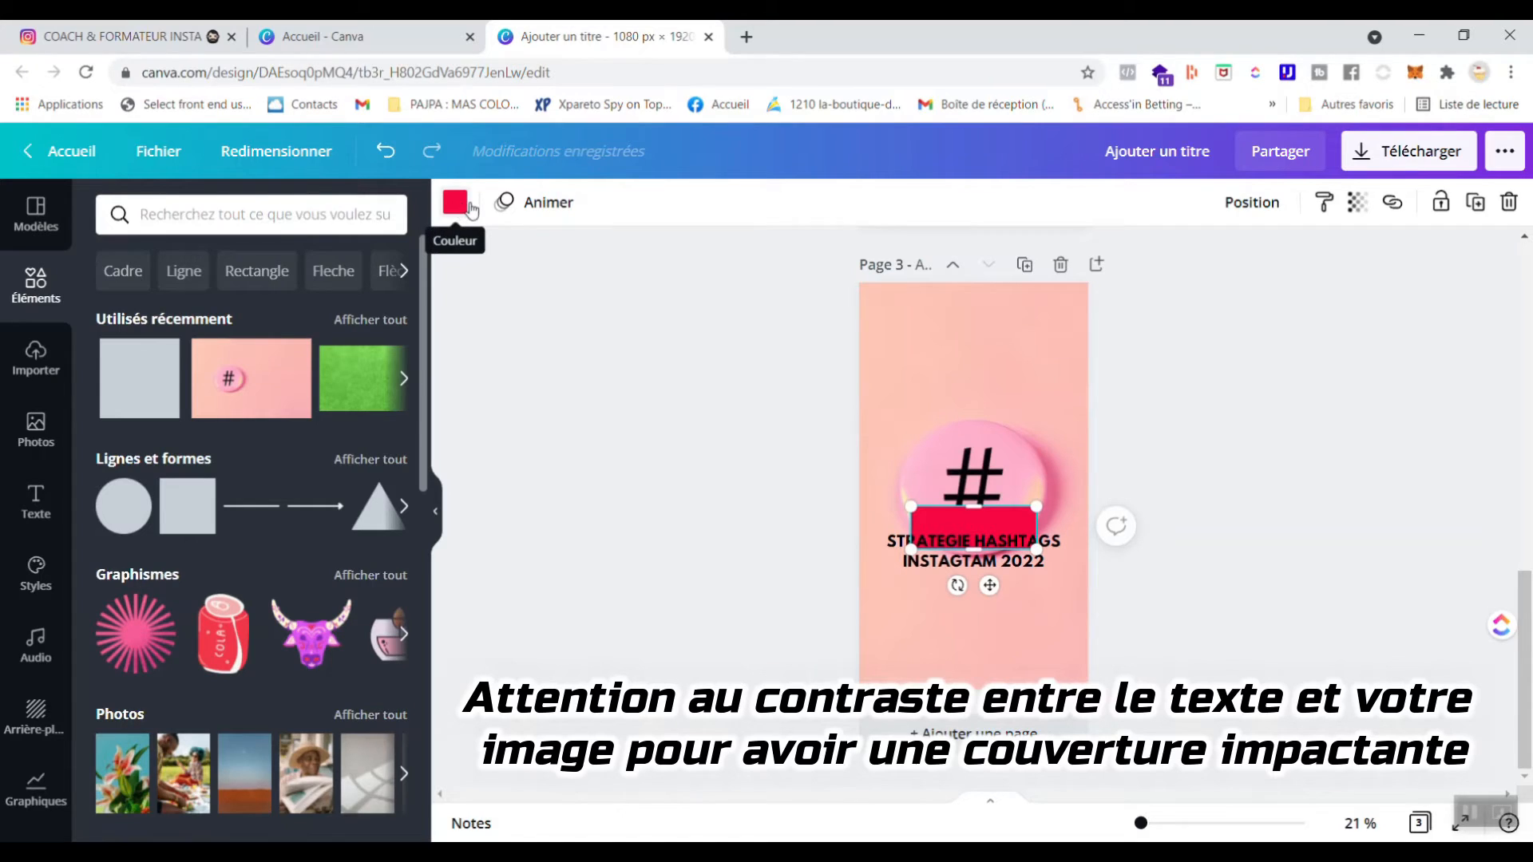
pyautogui.click(458, 205)
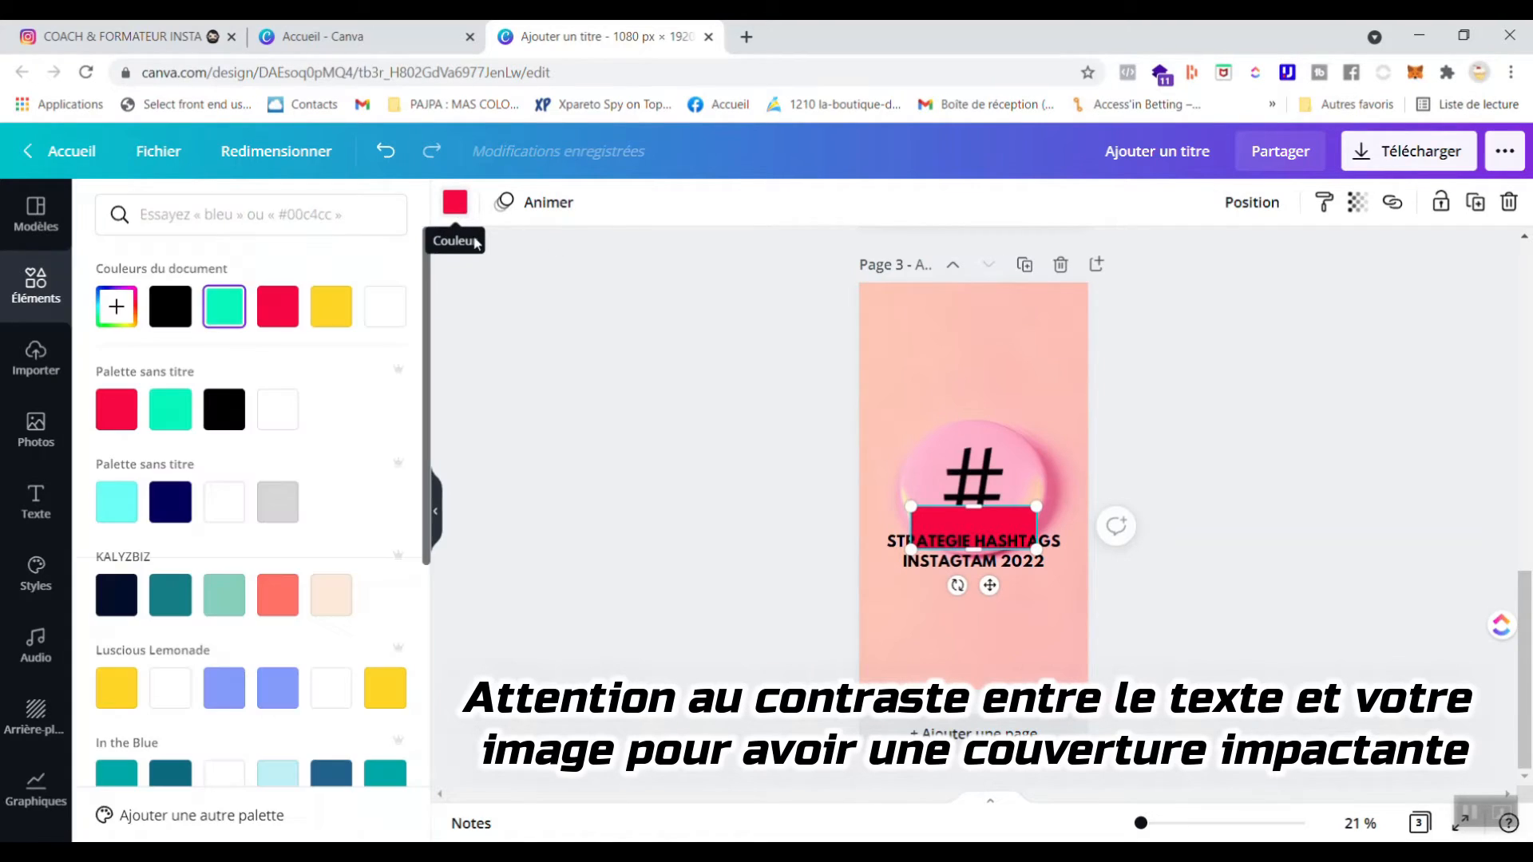
pyautogui.click(385, 307)
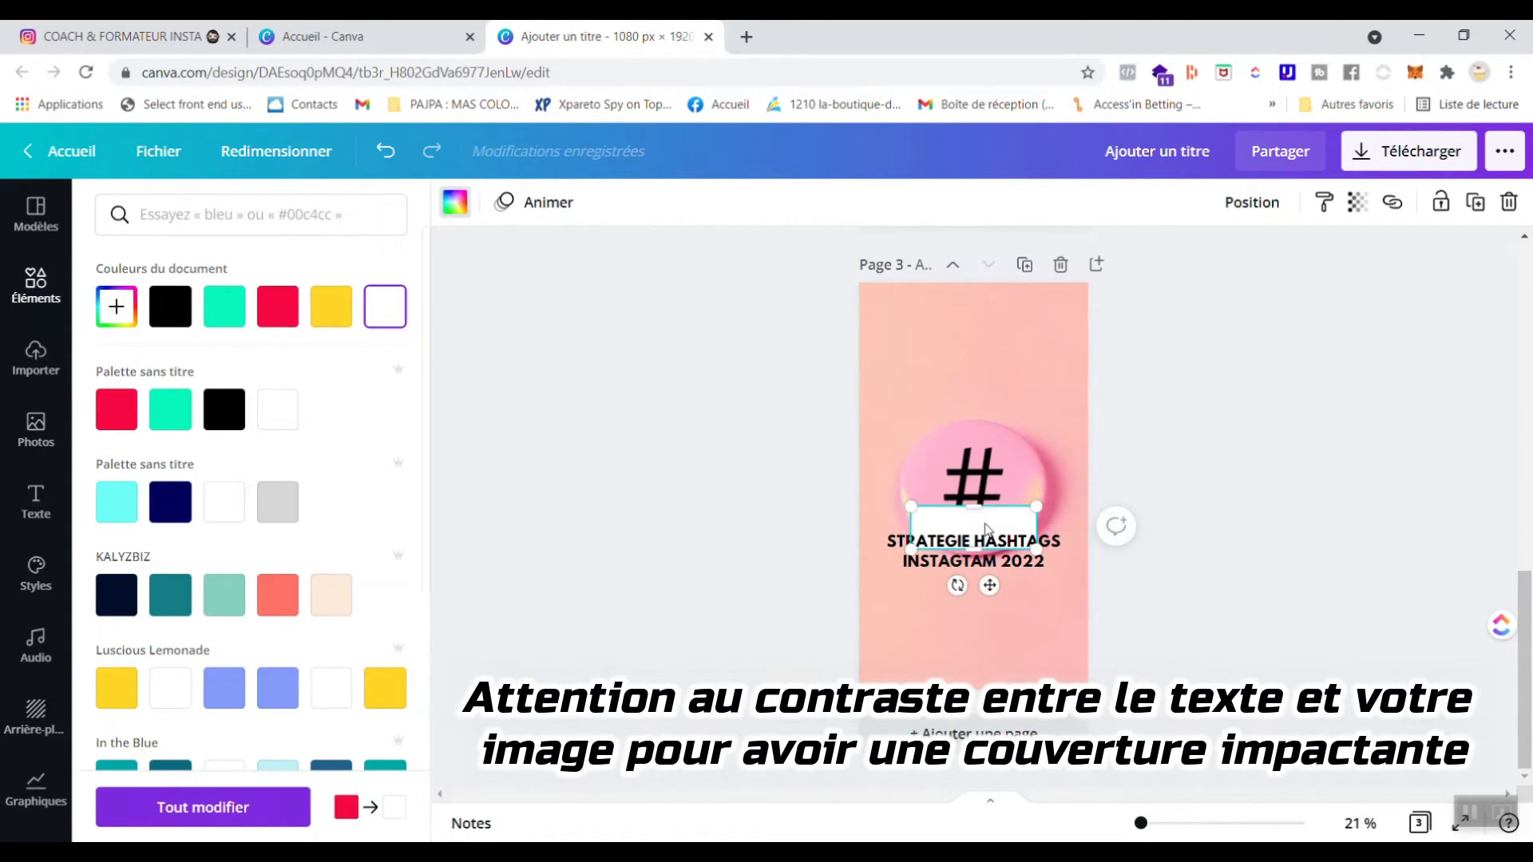
# Position the white rectangle behind the title and stretch it across the full page width, slightly taller than the text
pyautogui.moveTo(947, 540); pyautogui.dragTo(926, 541)
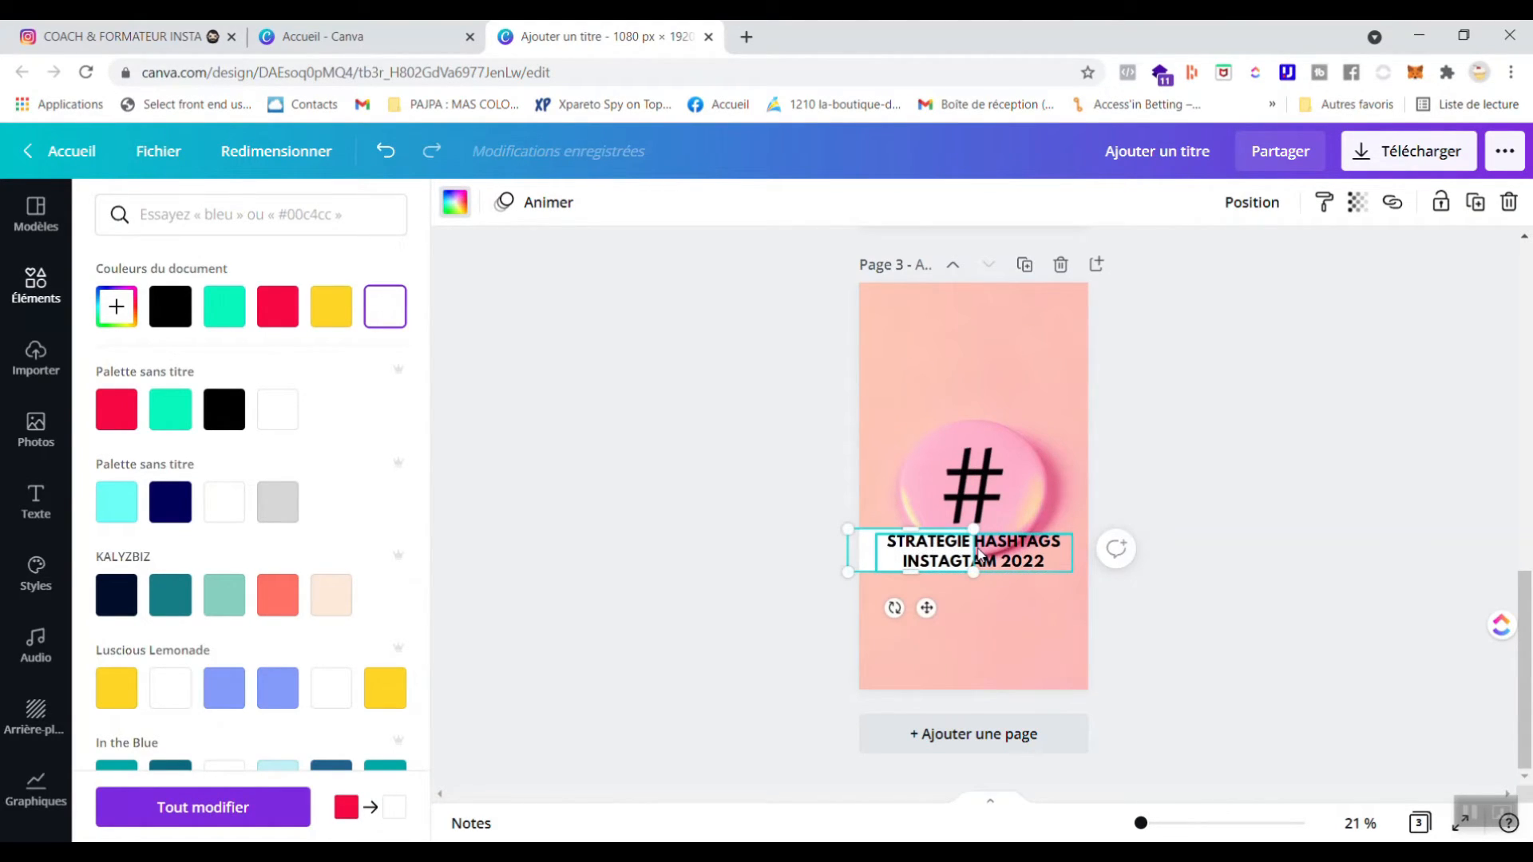
pyautogui.moveTo(974, 551); pyautogui.dragTo(1087, 544)
pyautogui.moveTo(983, 582); pyautogui.dragTo(982, 588)
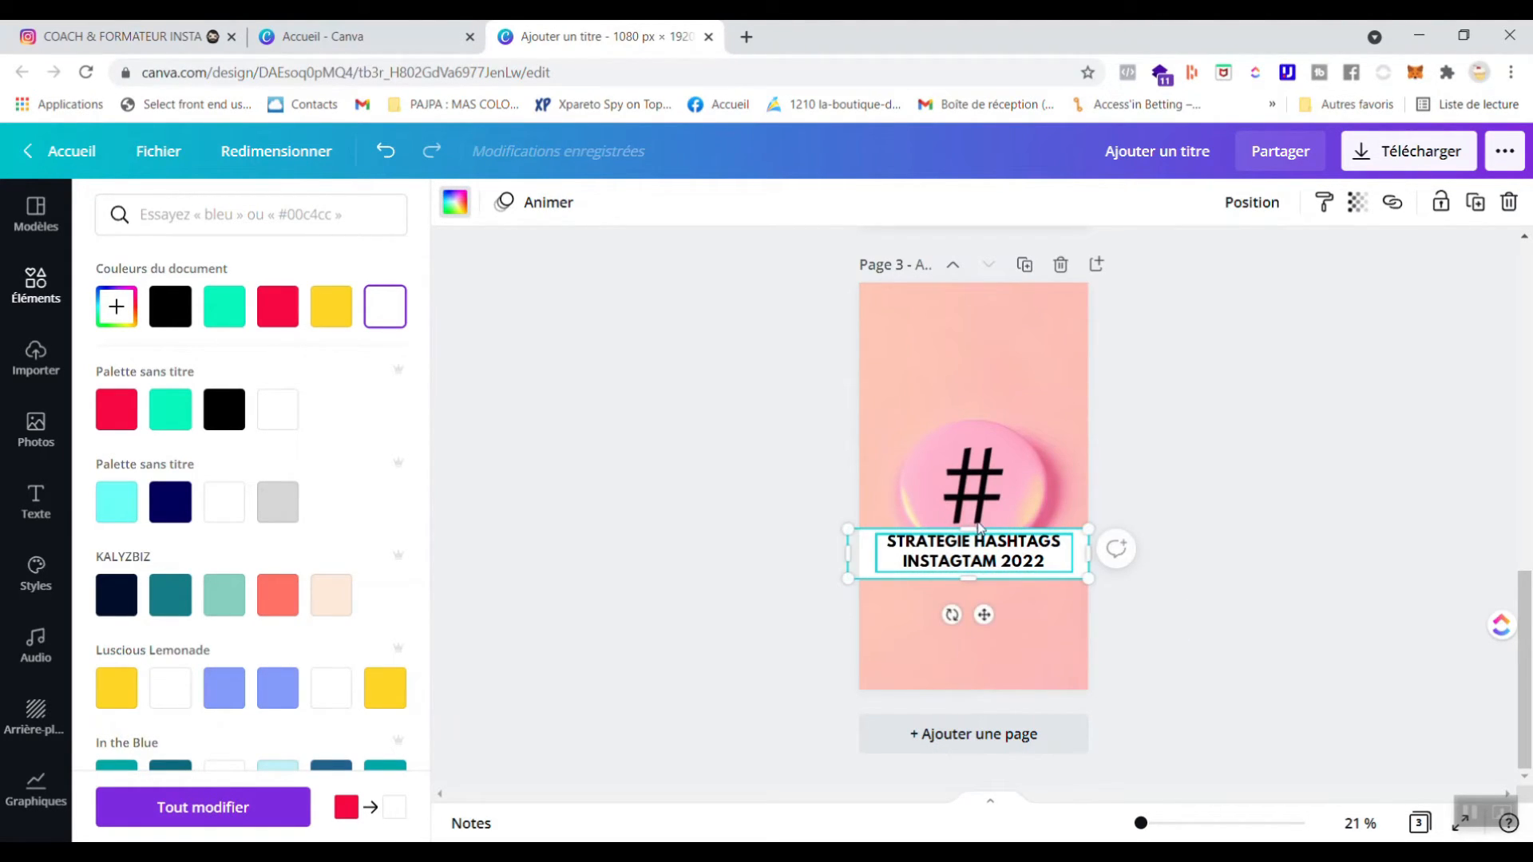
# Shift the # button photo slightly within the page 3 background
pyautogui.doubleClick(1011, 473)
pyautogui.moveTo(1012, 458); pyautogui.dragTo(1008, 455)
pyautogui.click(634, 492)
pyautogui.click(634, 492)
# Nudge the title down to centre it vertically within the white band
pyautogui.click(1037, 551)
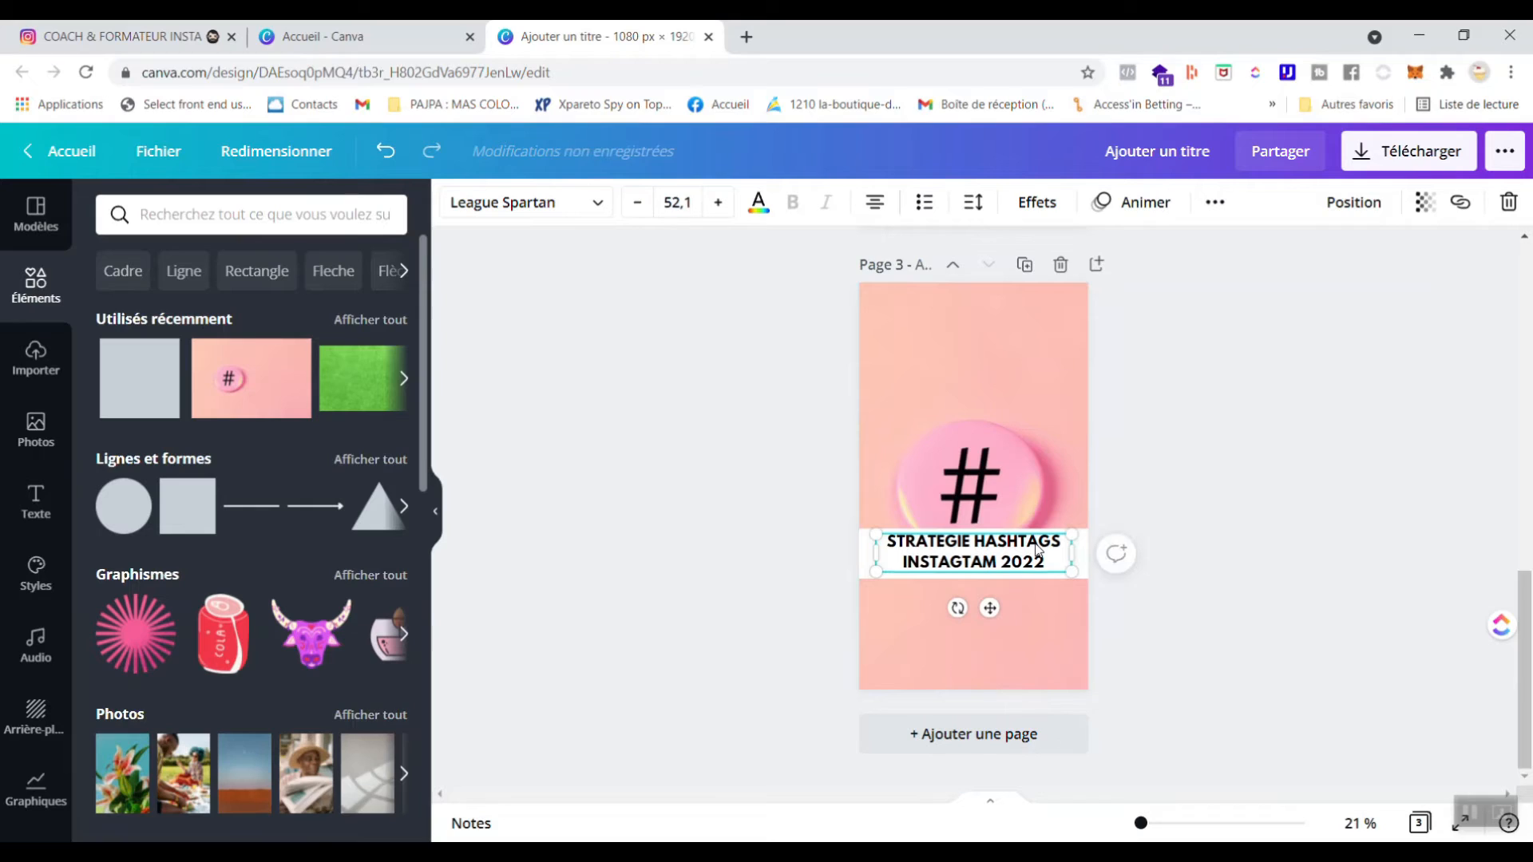
pyautogui.press('Down')
pyautogui.press('Down')
pyautogui.press('Down')
pyautogui.press('Down')
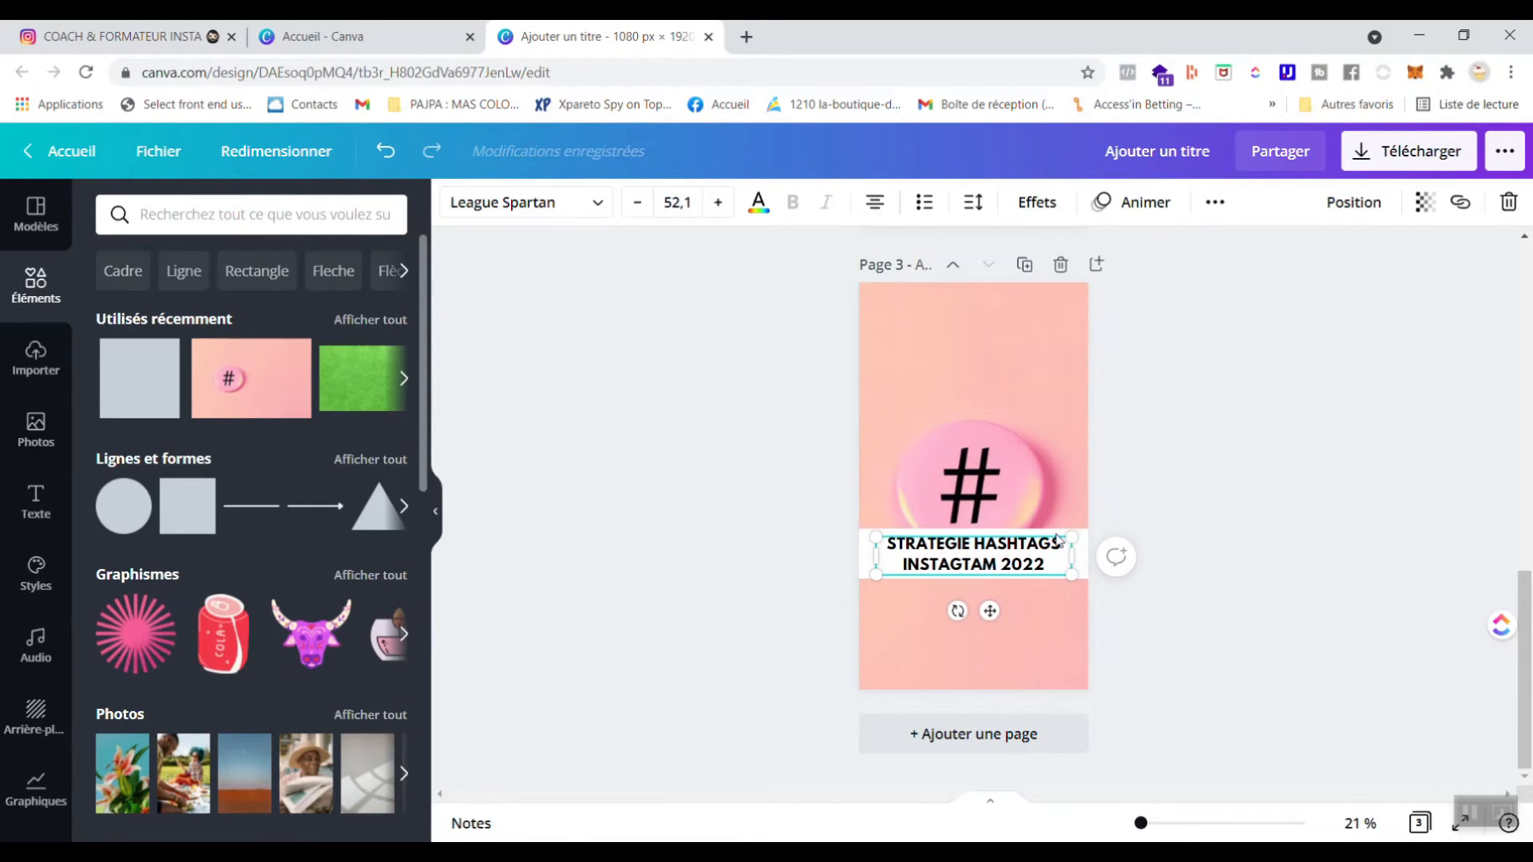
pyautogui.click(1204, 463)
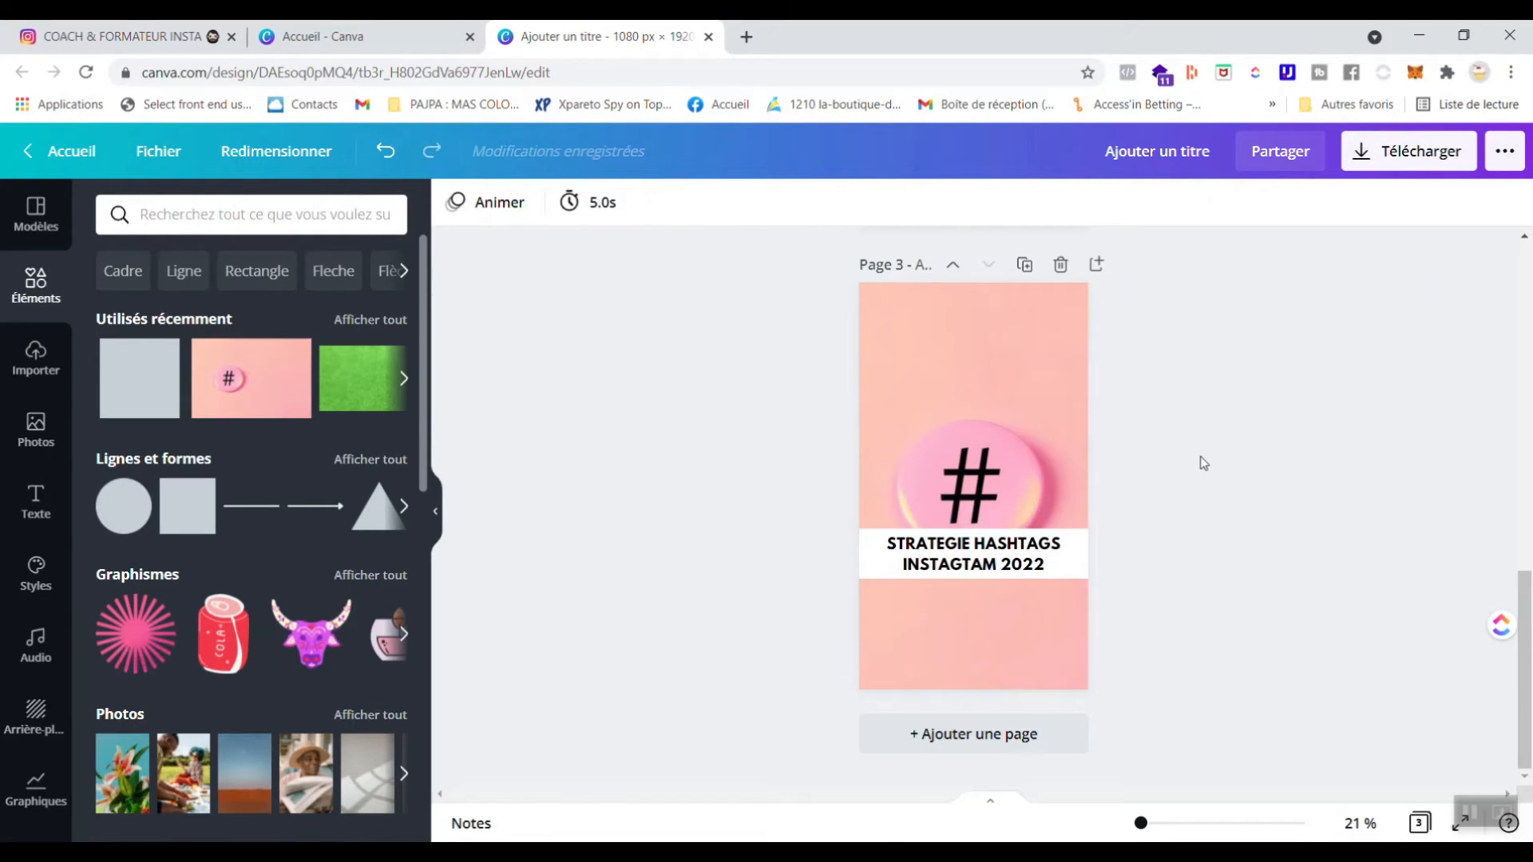
# Paste a copy of page 2's red guide square onto page 3 to check the title's placement, and delete the copy
pyautogui.scroll(3, 1215, 394)
pyautogui.scroll(-2, 1220, 393)
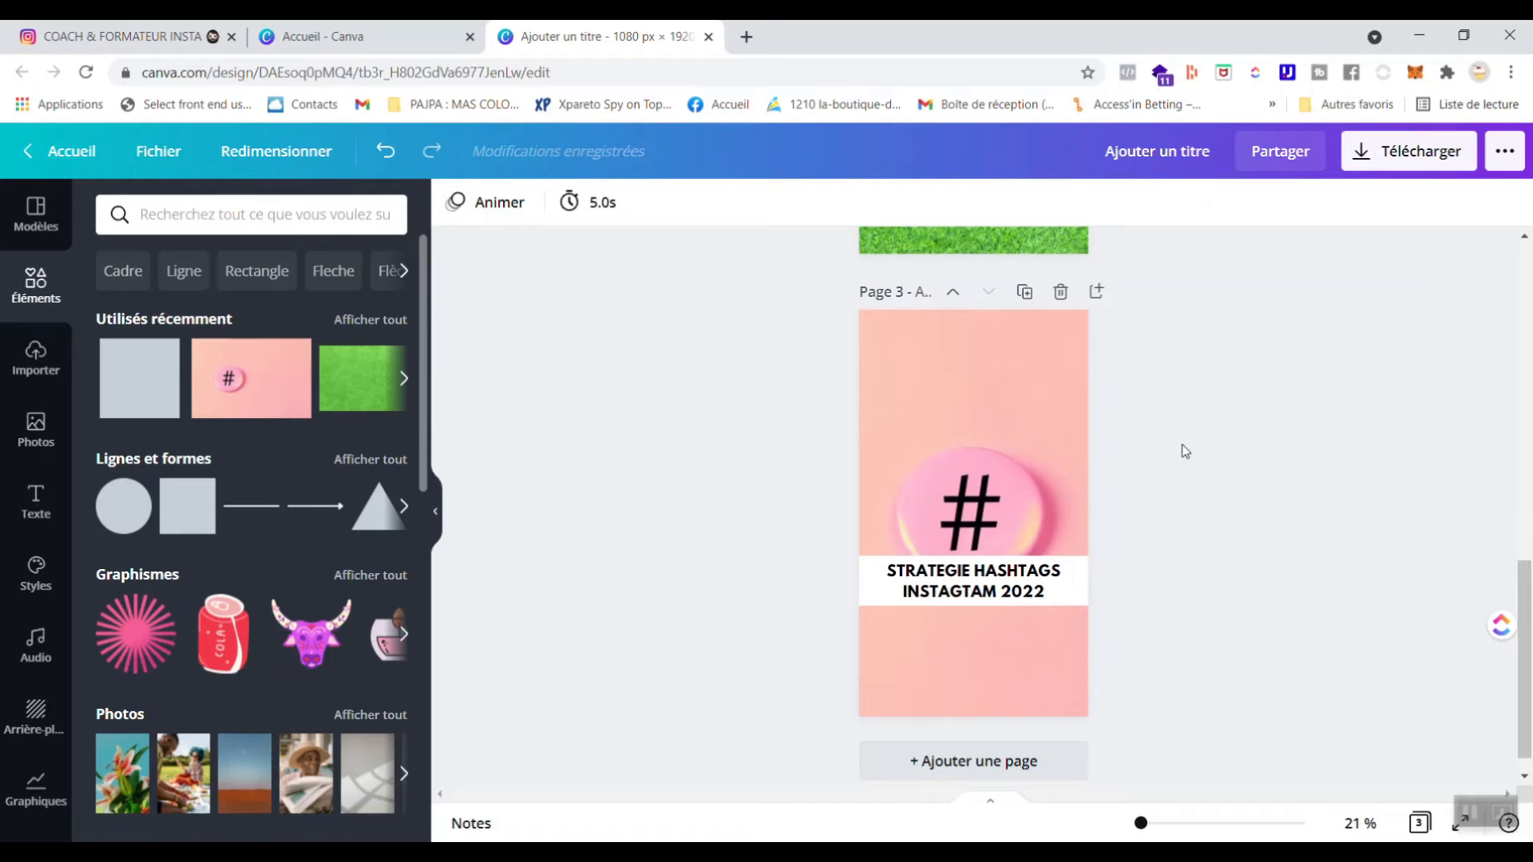
pyautogui.scroll(10, 1293, 476)
pyautogui.click(1060, 394)
pyautogui.scroll(-5, 1492, 477)
pyautogui.scroll(-3, 1491, 477)
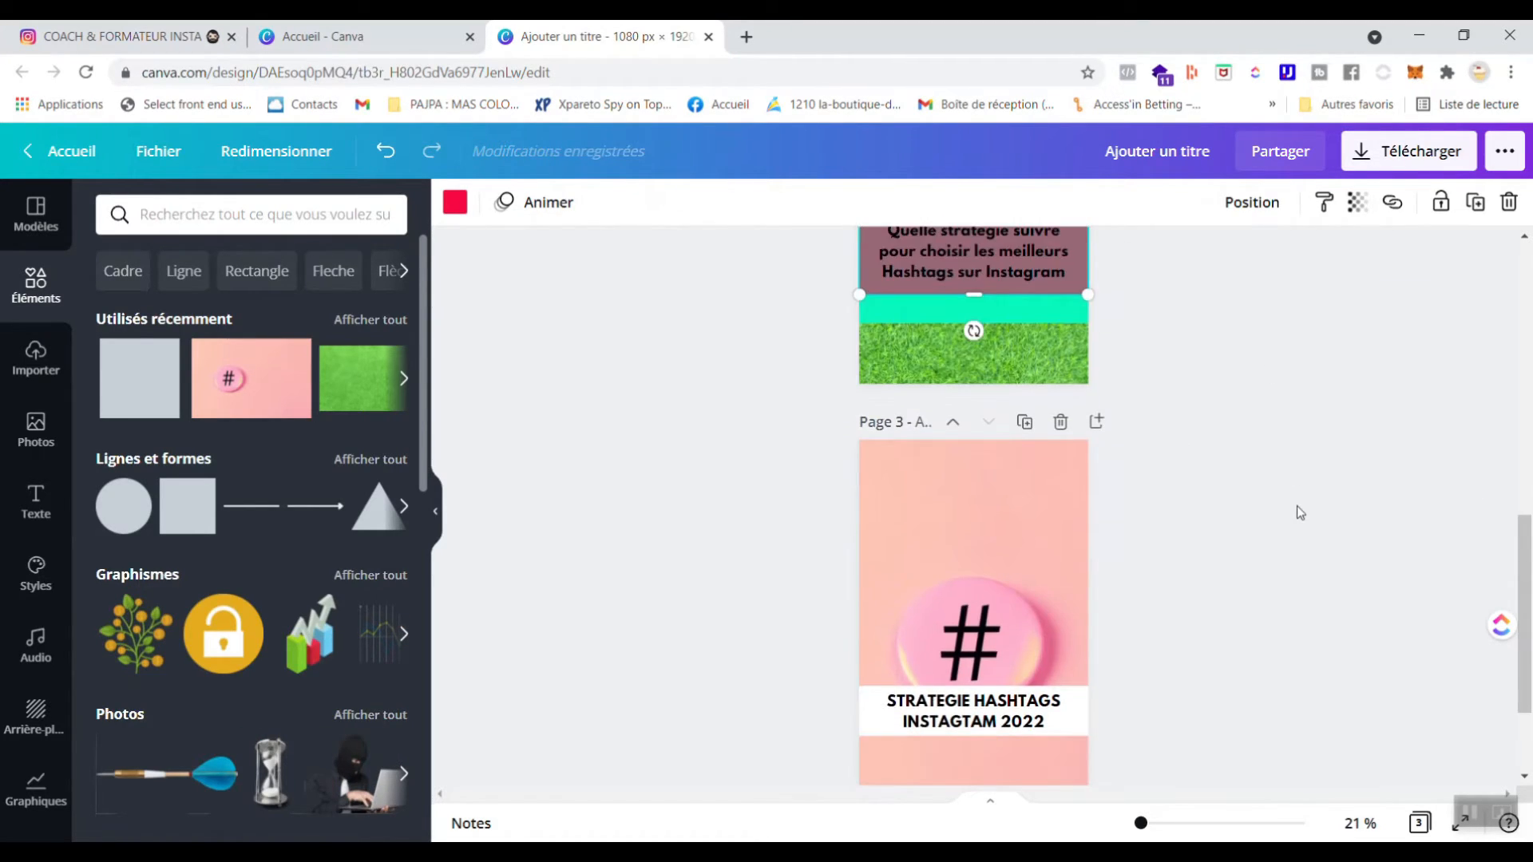
pyautogui.click(1029, 408)
pyautogui.hotkey('ctrl', 'v')
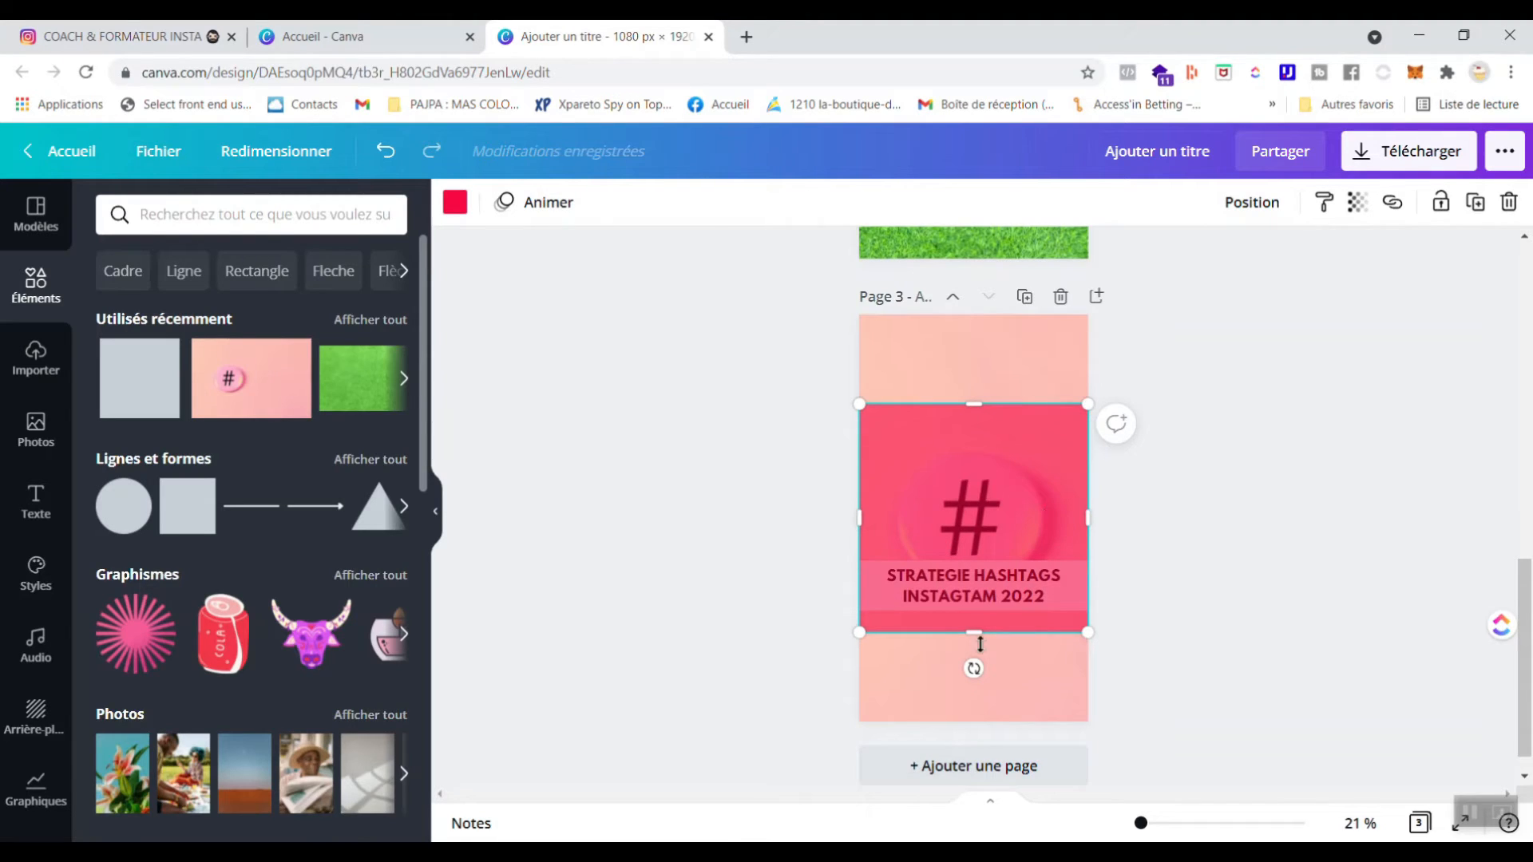
pyautogui.press('Delete')
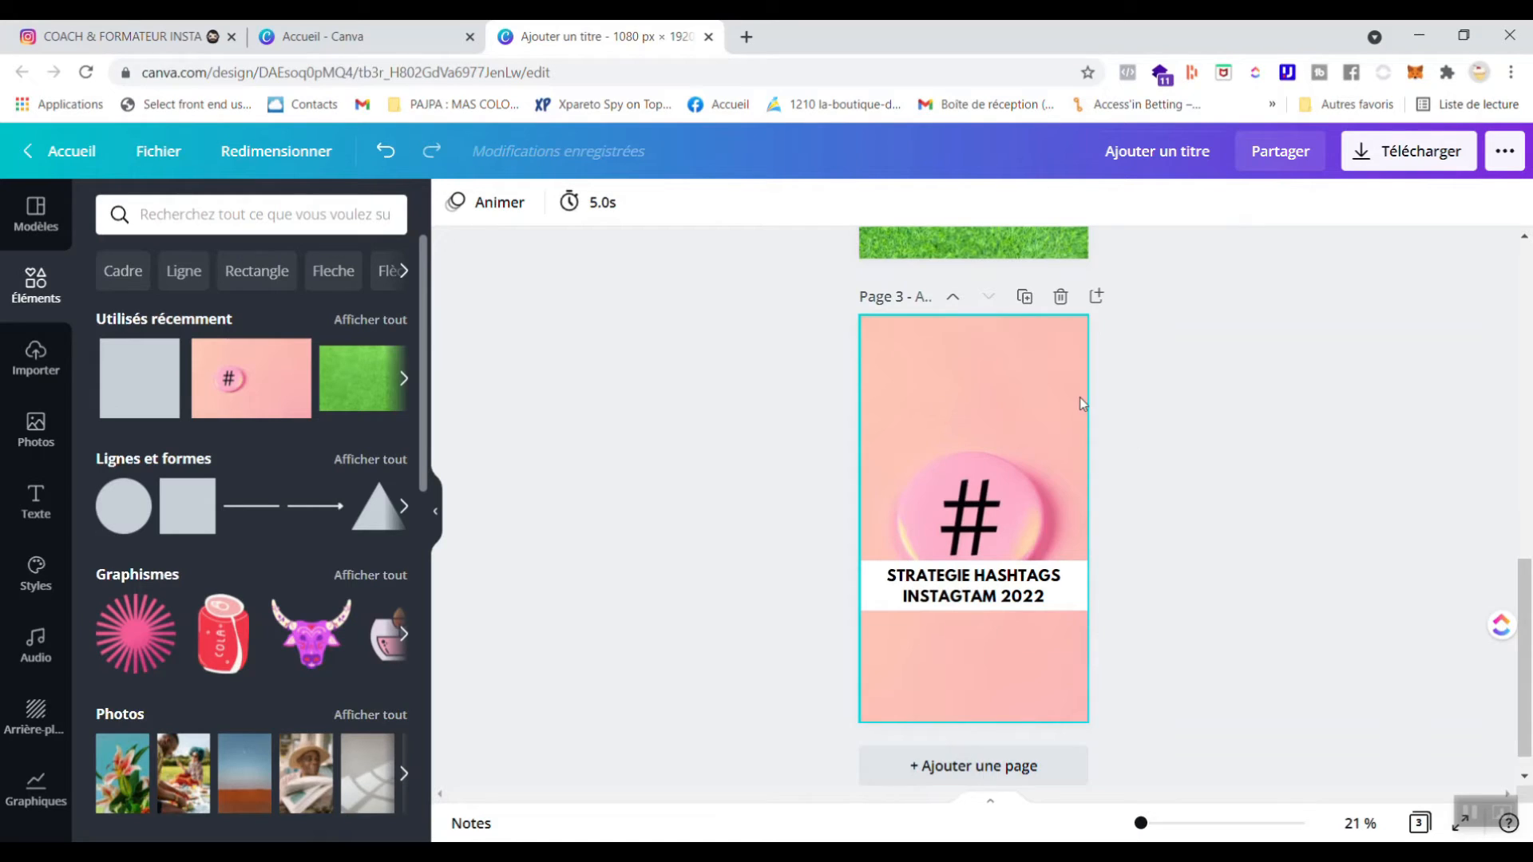
pyautogui.scroll(4, 1177, 480)
pyautogui.scroll(3, 1177, 481)
pyautogui.scroll(-4, 1177, 481)
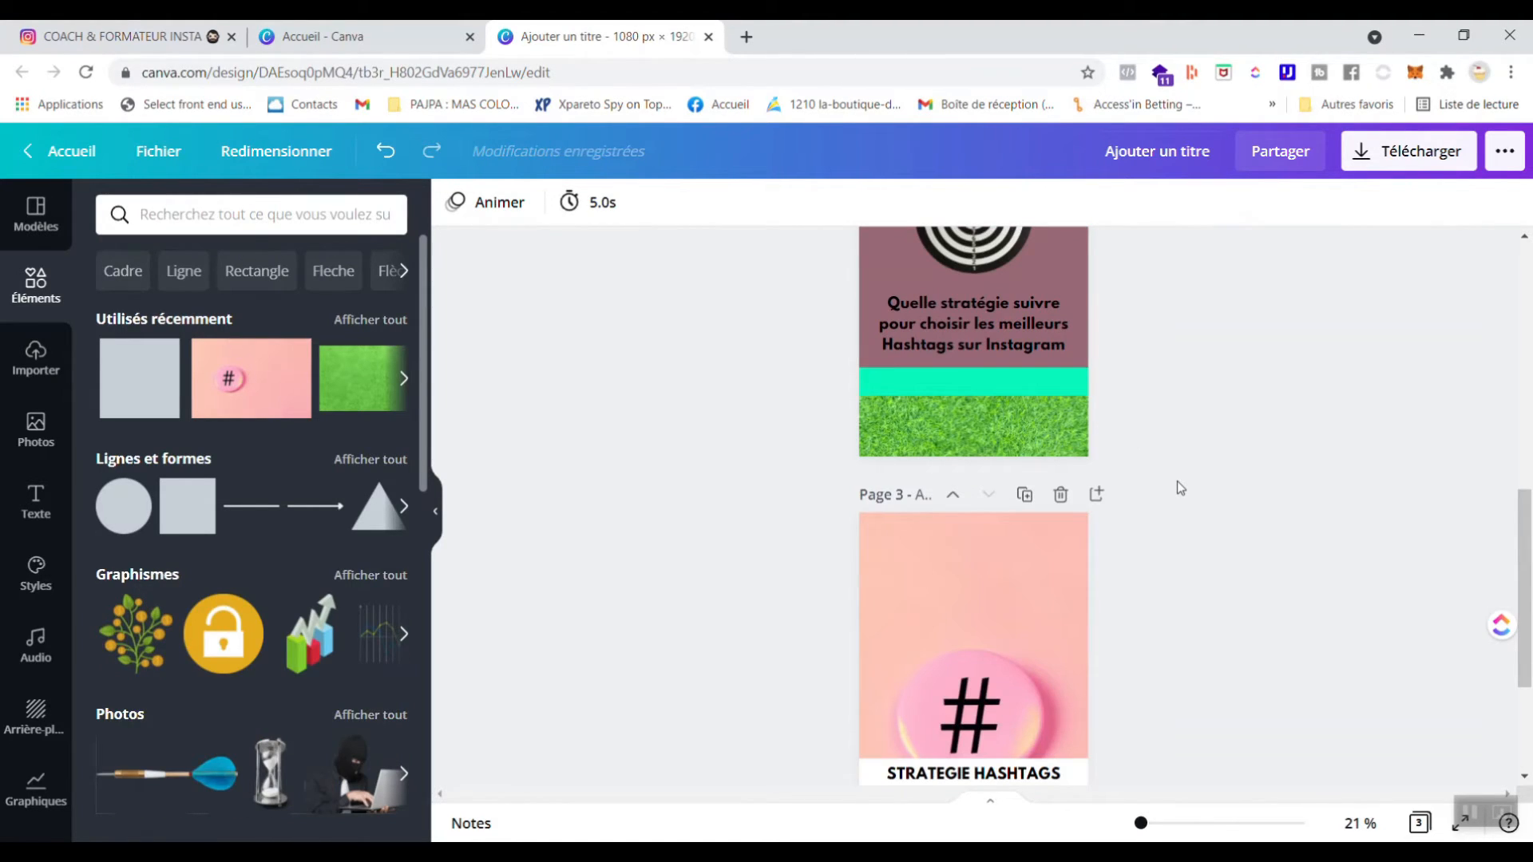
pyautogui.scroll(-1, 1177, 481)
pyautogui.scroll(-2, 1177, 481)
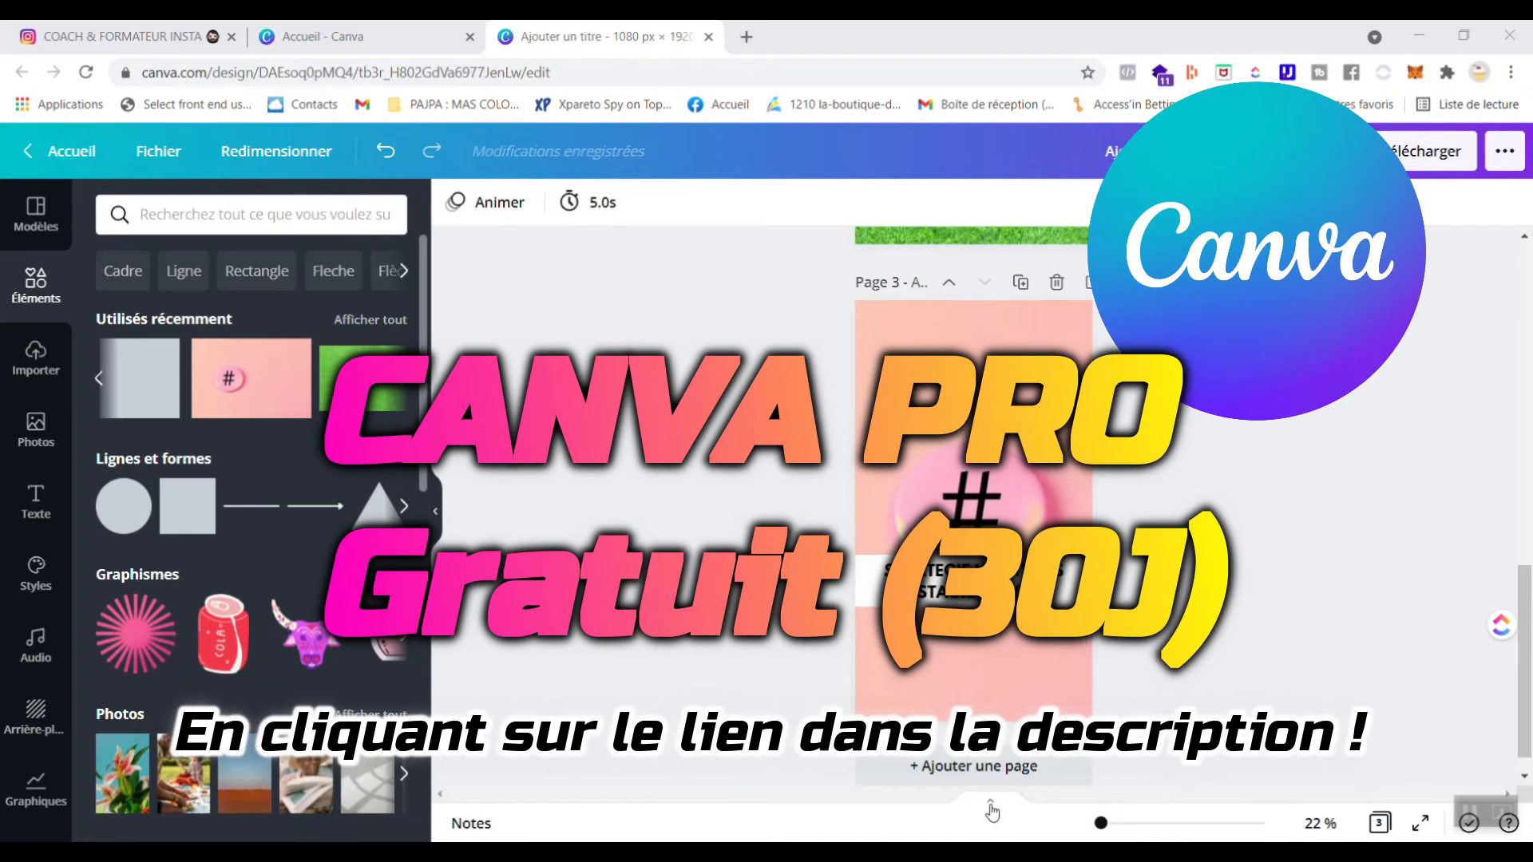
pyautogui.scroll(2, 694, 485)
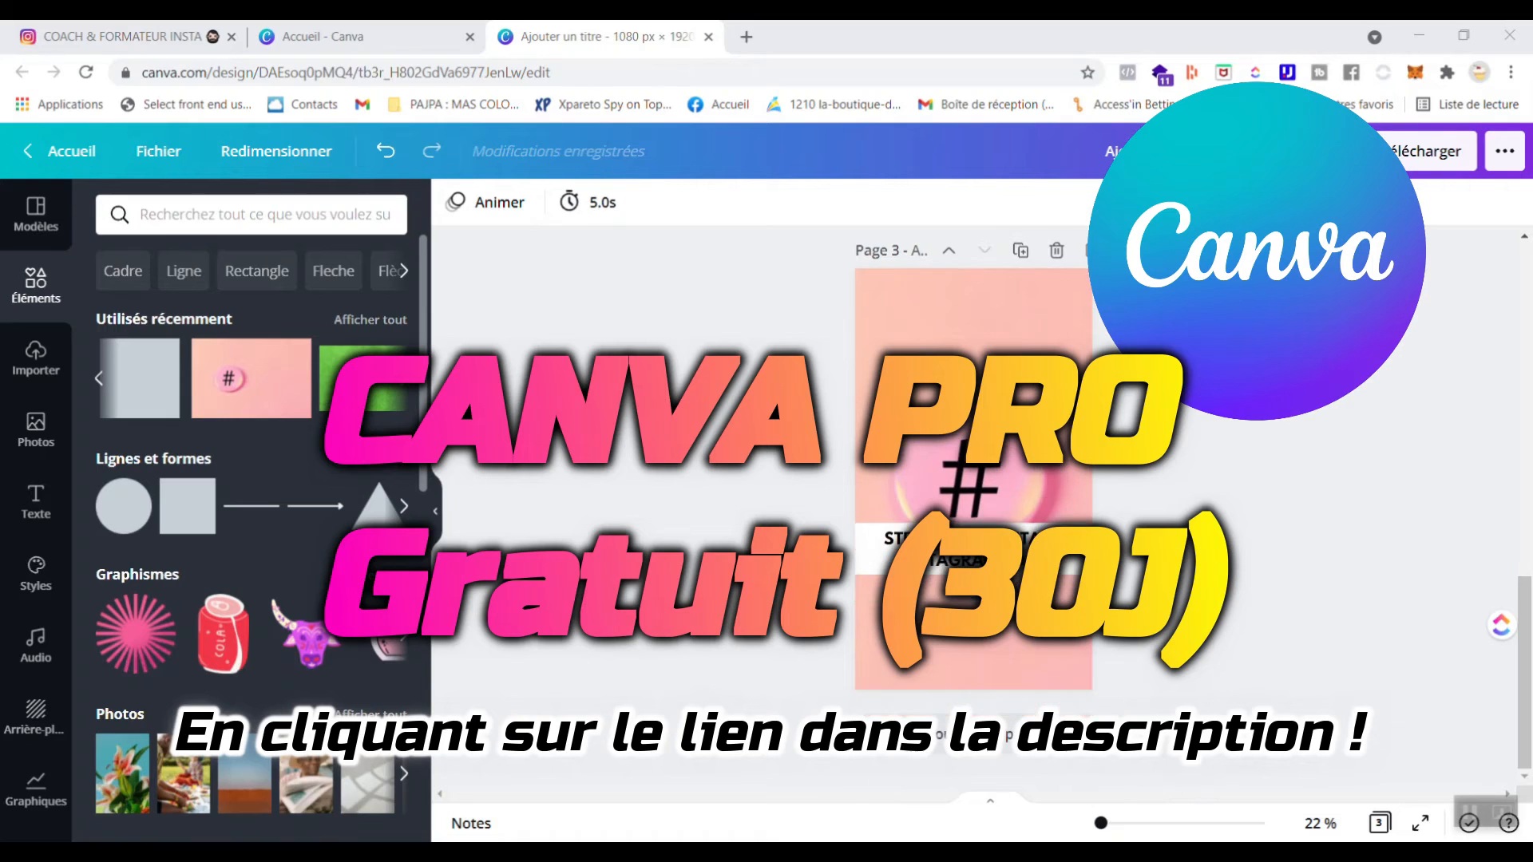
pyautogui.scroll(-3, 298, 559)
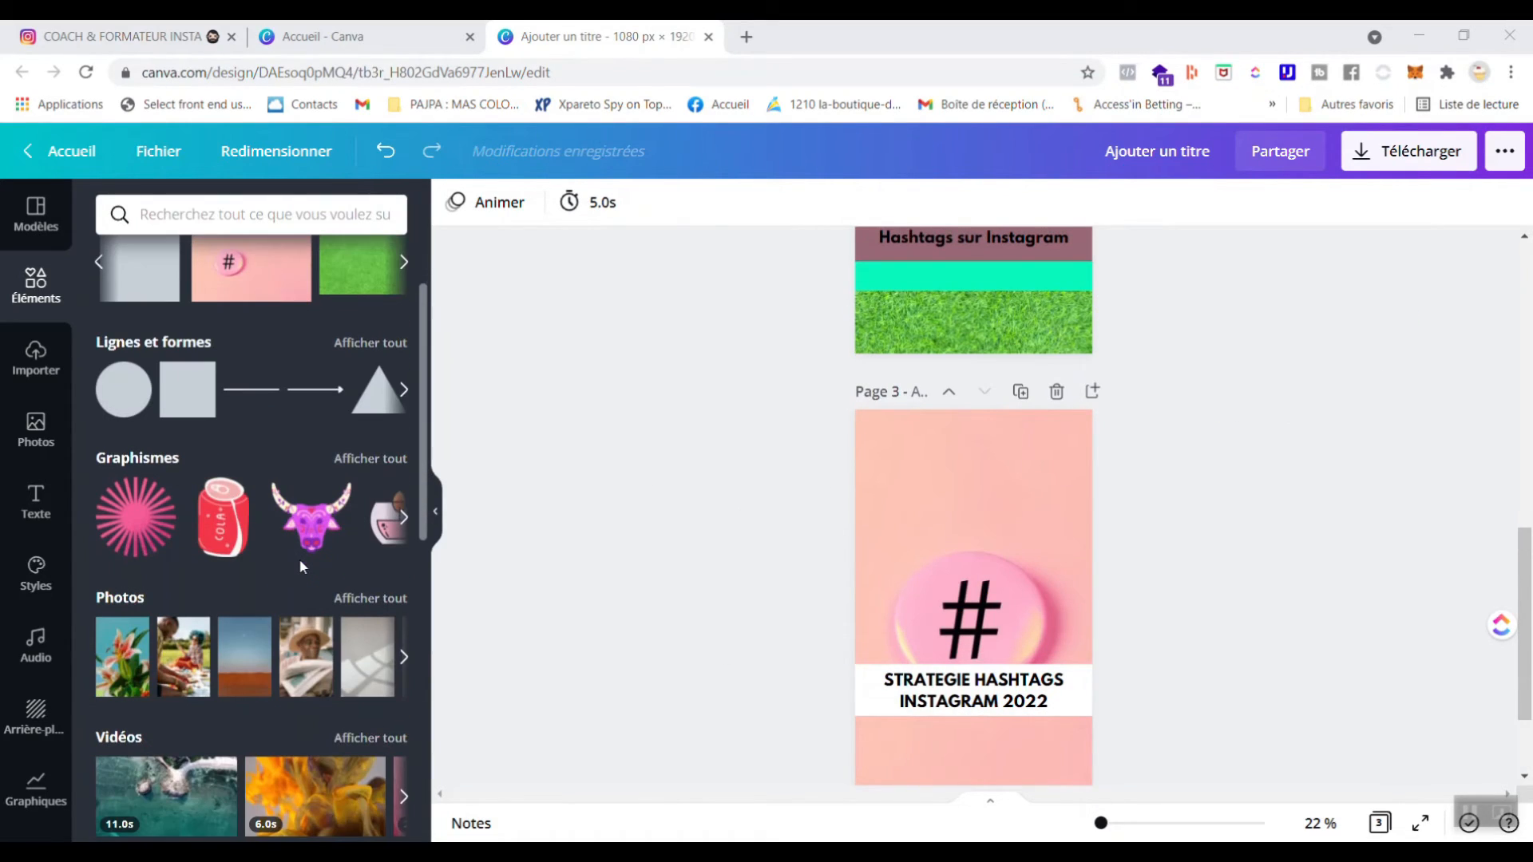
pyautogui.scroll(2, 273, 491)
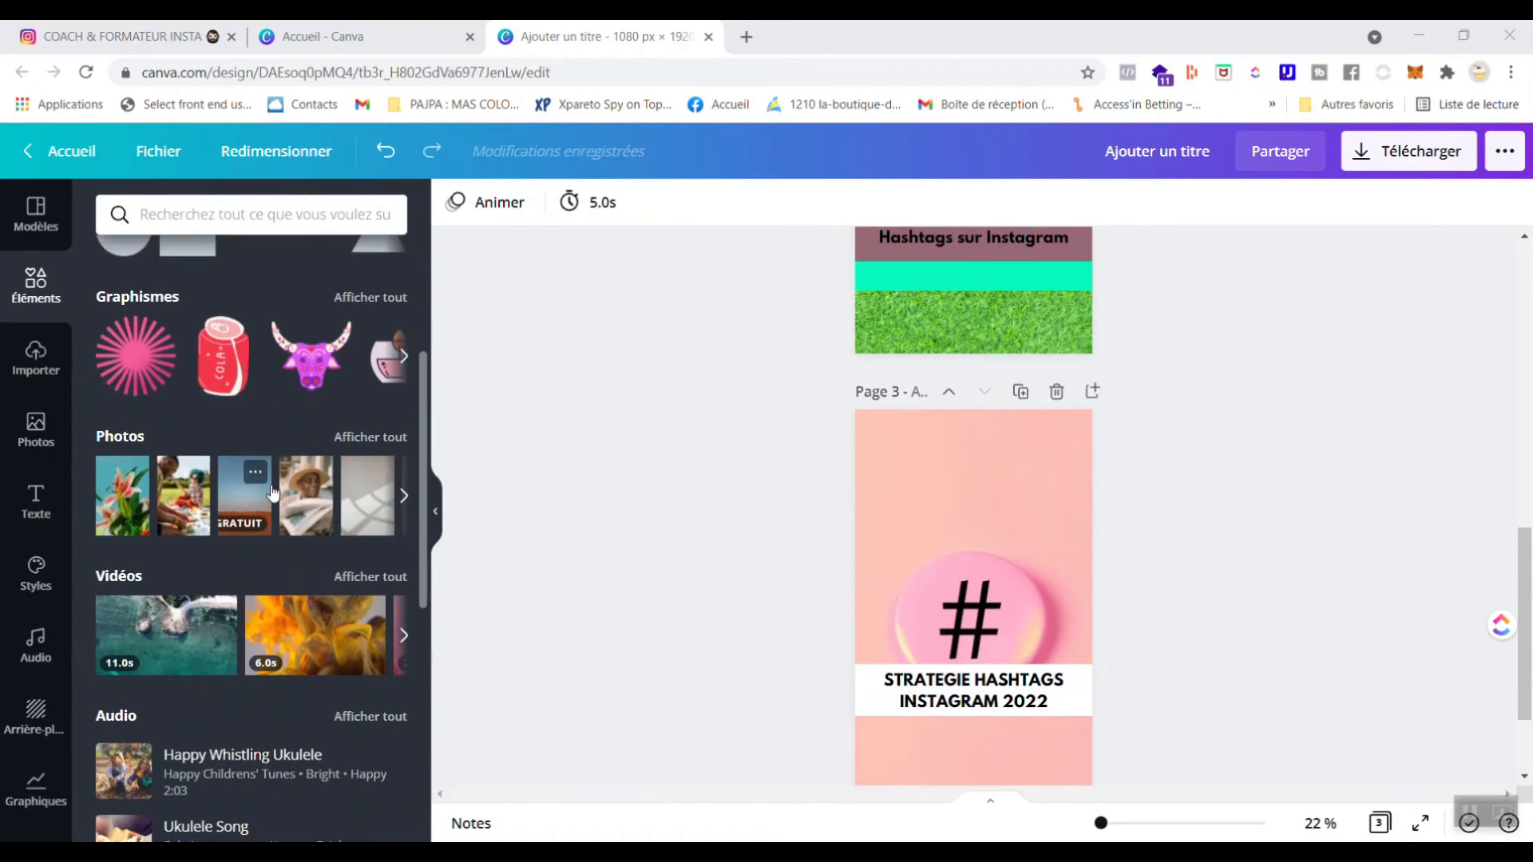
pyautogui.scroll(-3, 272, 492)
pyautogui.scroll(-3, 272, 493)
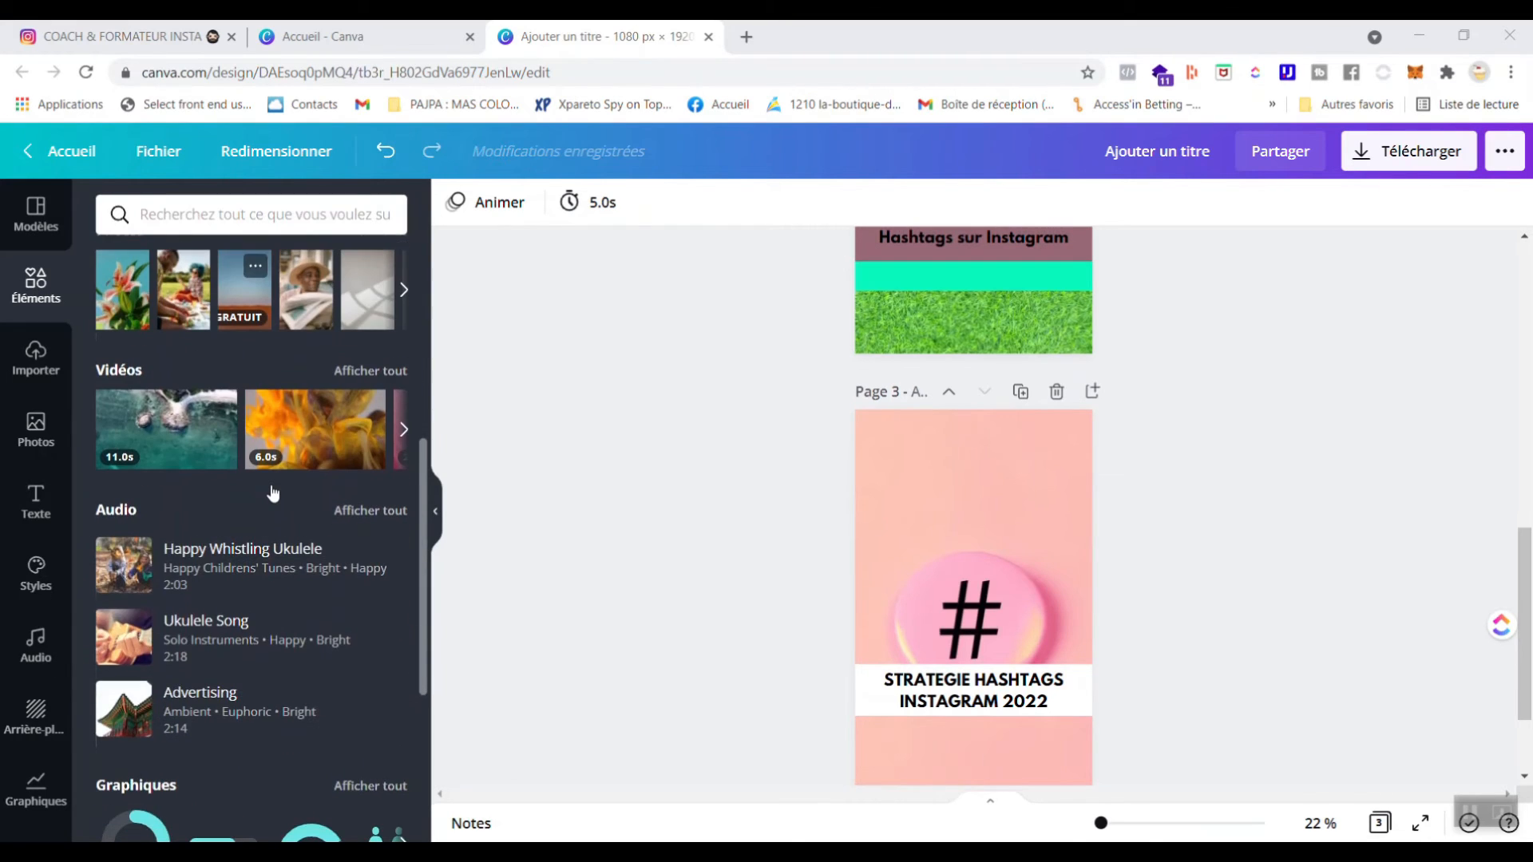
# Browse the graphics, photos, videos and audio offered in the elements library
pyautogui.scroll(1, 272, 494)
pyautogui.scroll(4, 272, 493)
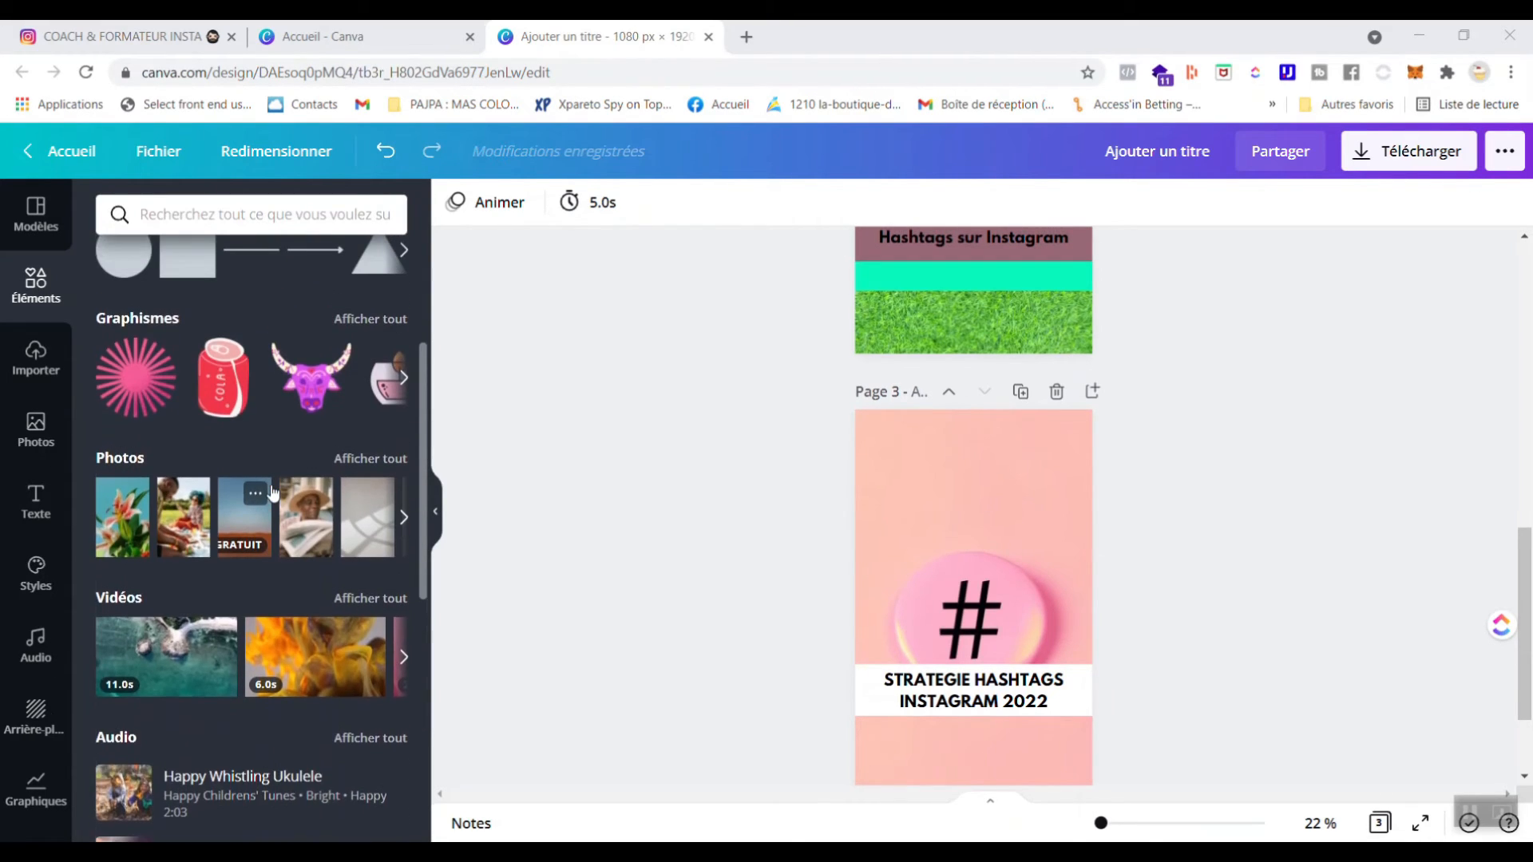
pyautogui.scroll(-2, 272, 493)
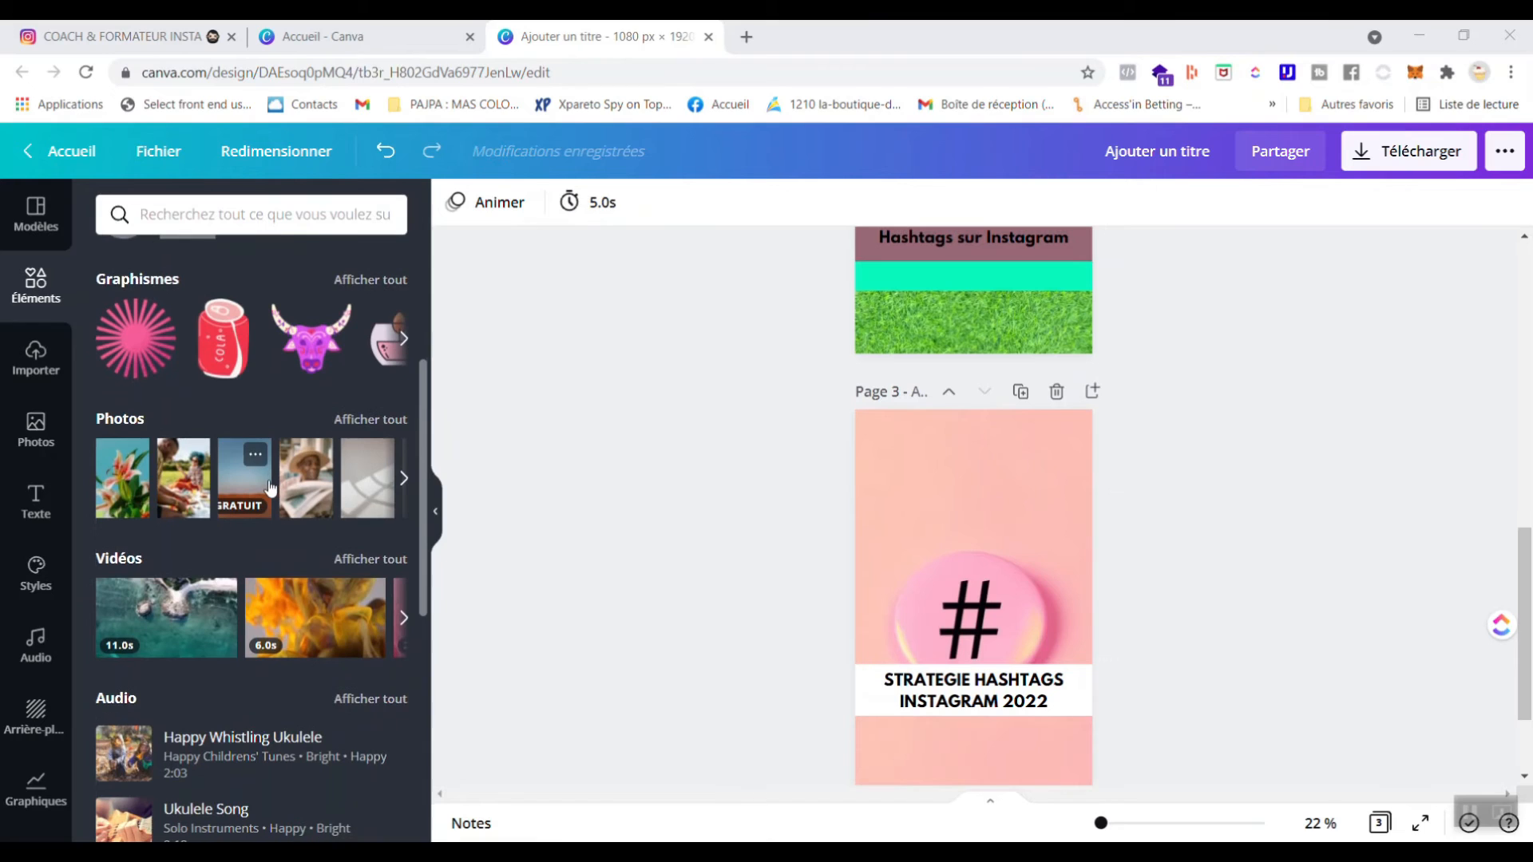
pyautogui.scroll(-1, 306, 547)
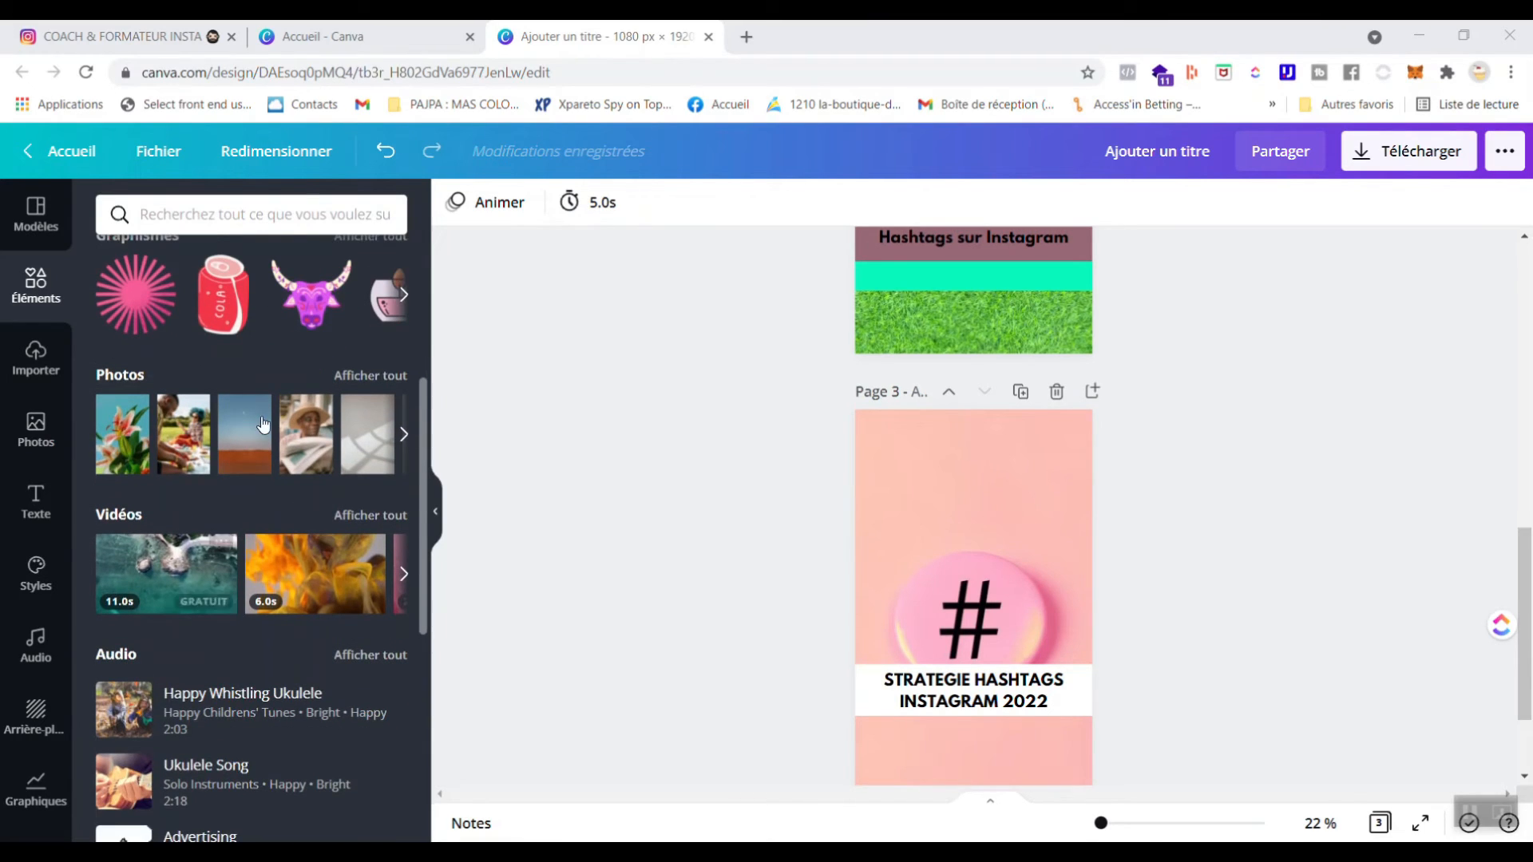
pyautogui.scroll(2, 256, 427)
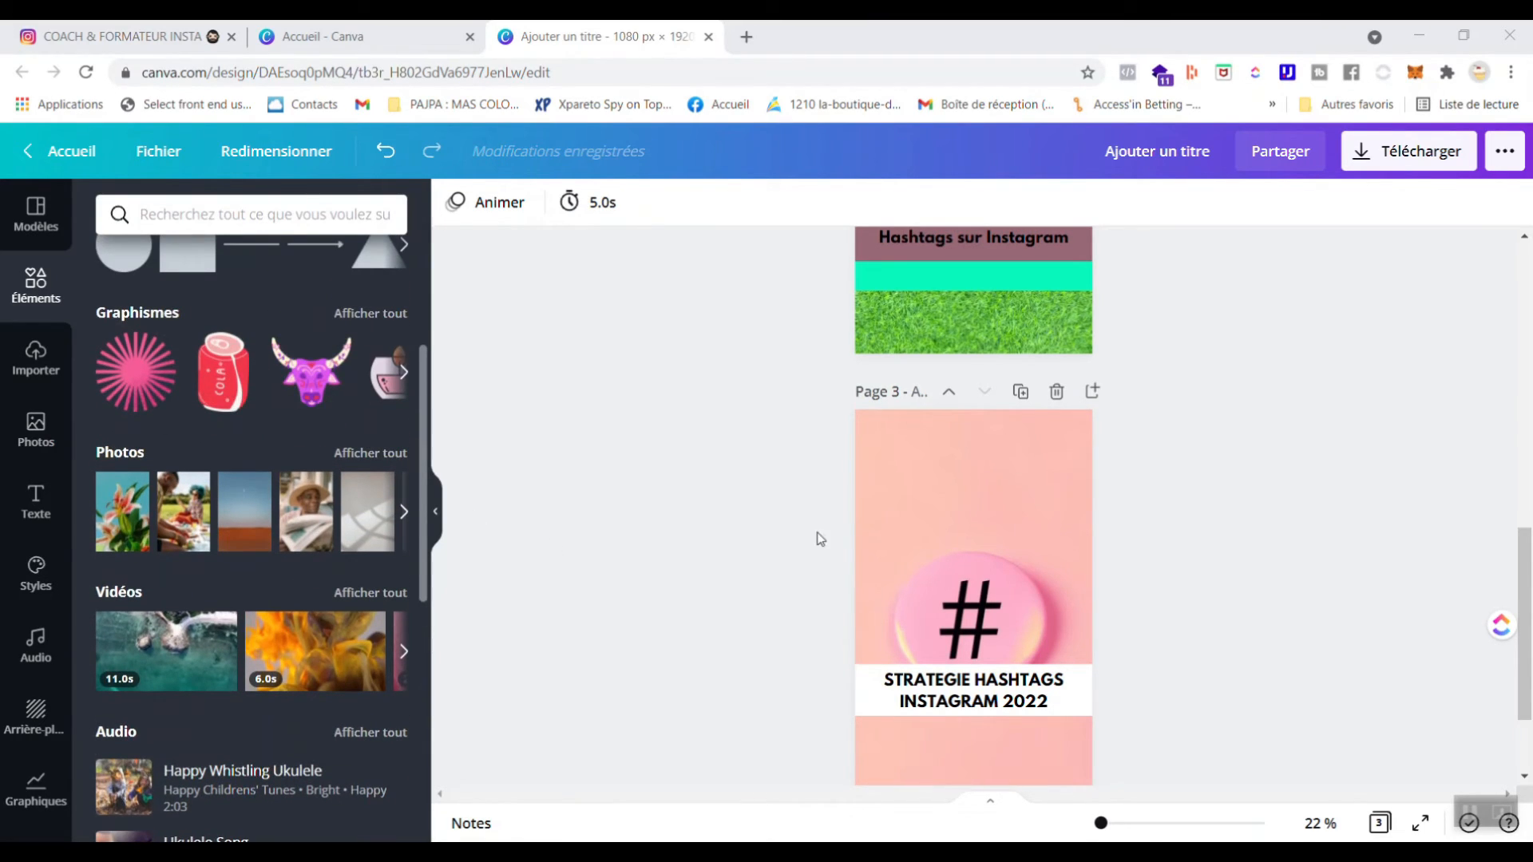
pyautogui.scroll(-2, 986, 567)
# Look through the fonts available for the page 3 title, keeping the current font and deselecting the text
pyautogui.click(984, 567)
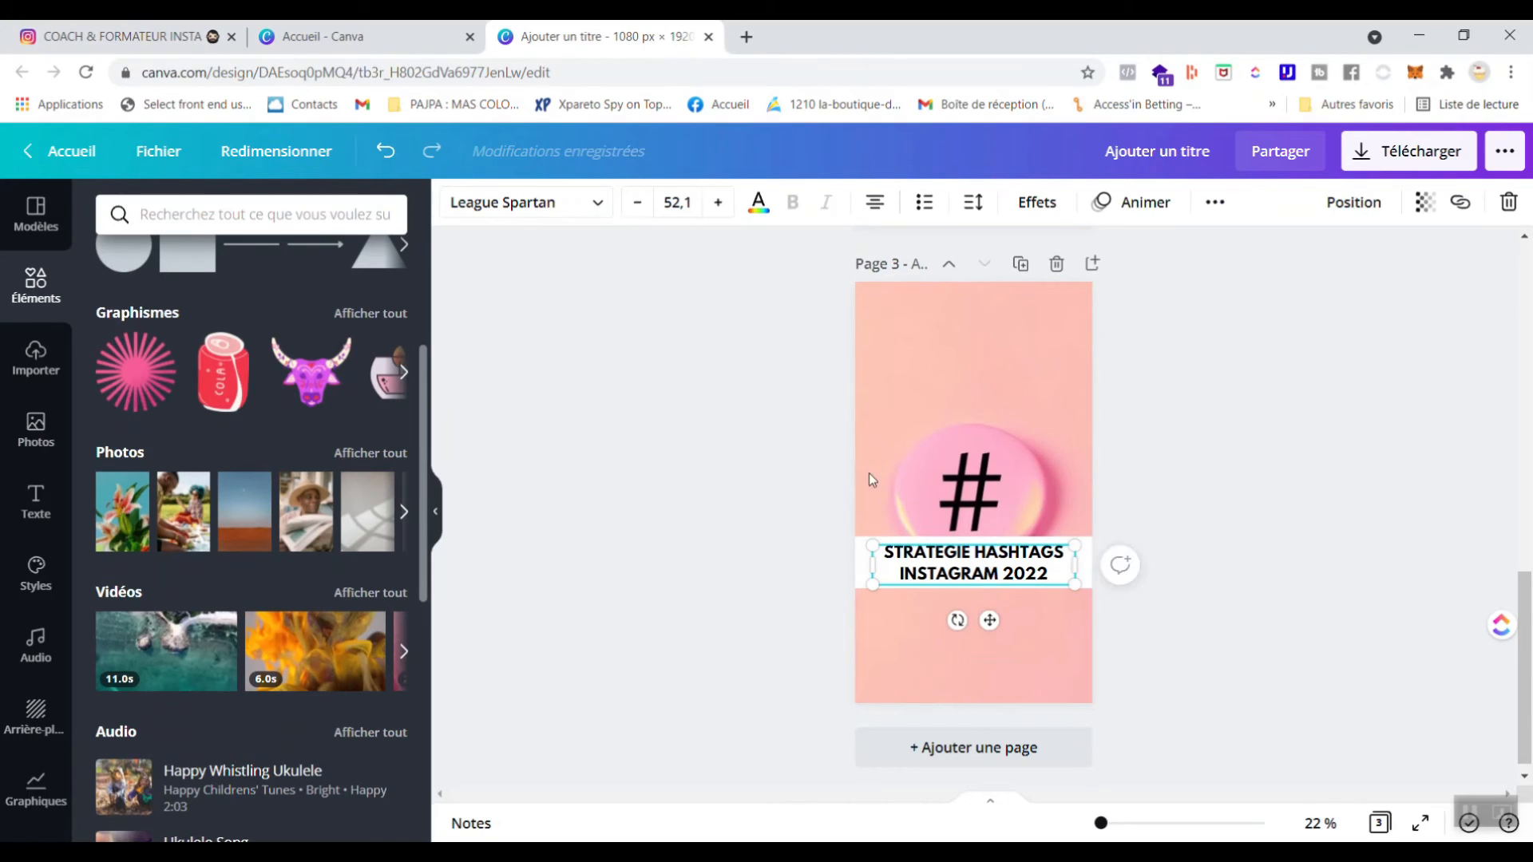
pyautogui.click(598, 204)
pyautogui.scroll(-8, 269, 427)
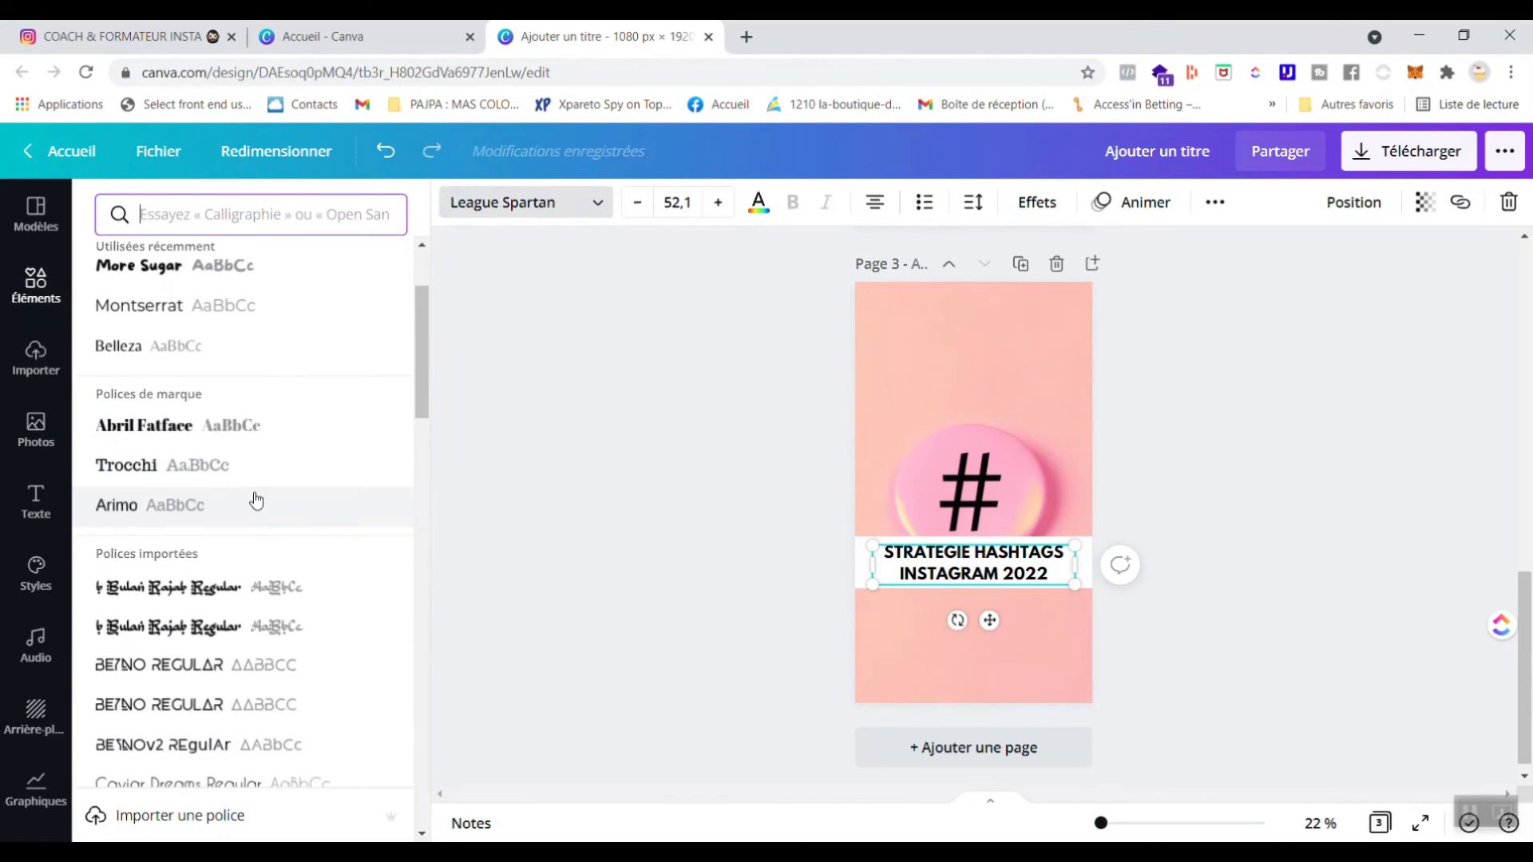
pyautogui.press('Escape')
pyautogui.scroll(-1, 1307, 463)
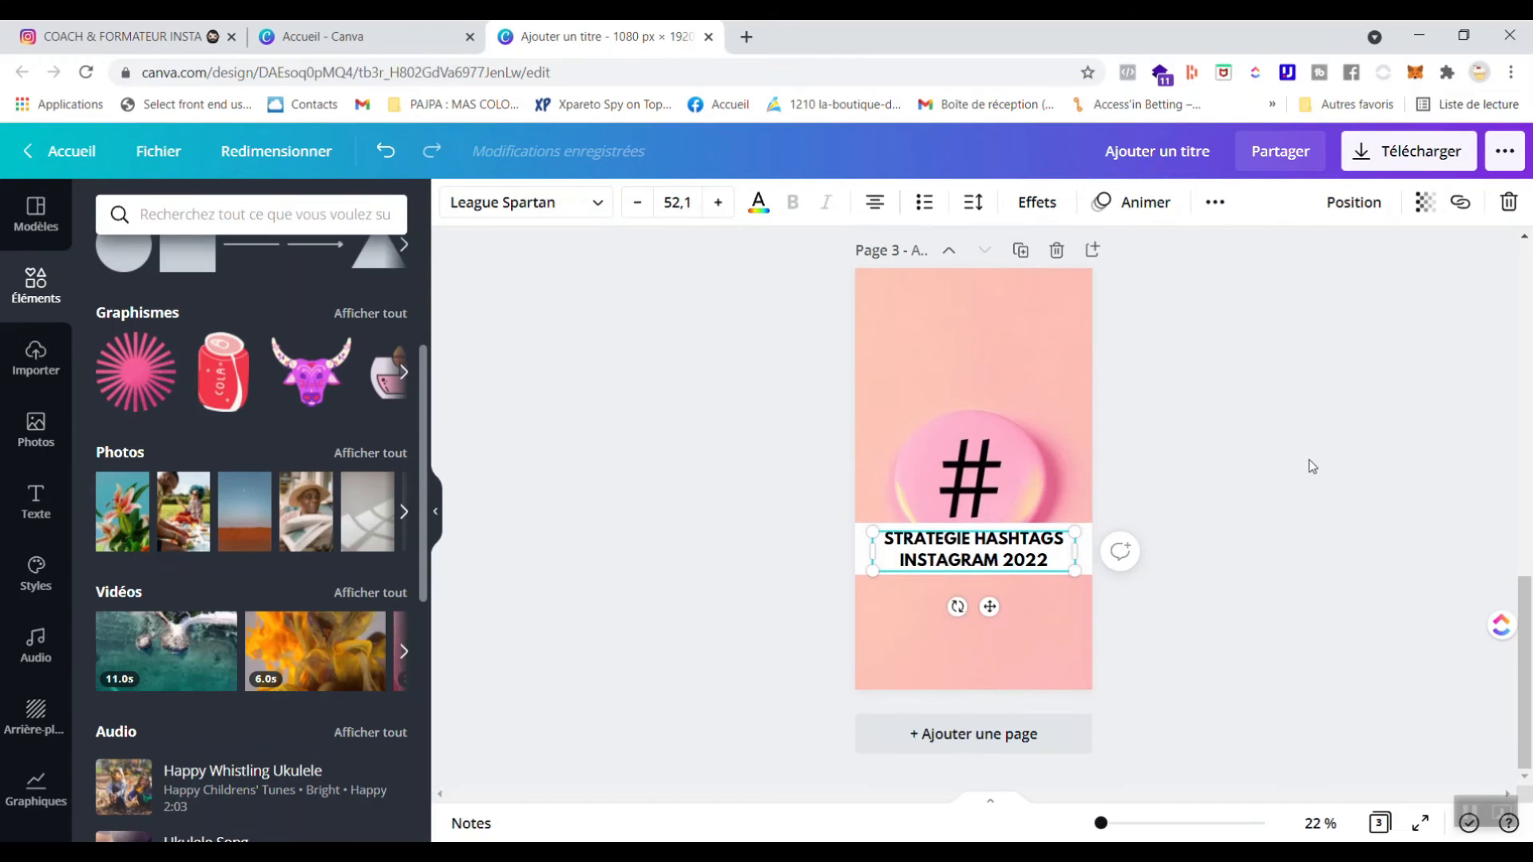
pyautogui.click(666, 487)
# Examine the elements library down to its charts, frames and grids, and the remaining design tool categories
pyautogui.scroll(2, 665, 482)
pyautogui.scroll(-2, 664, 482)
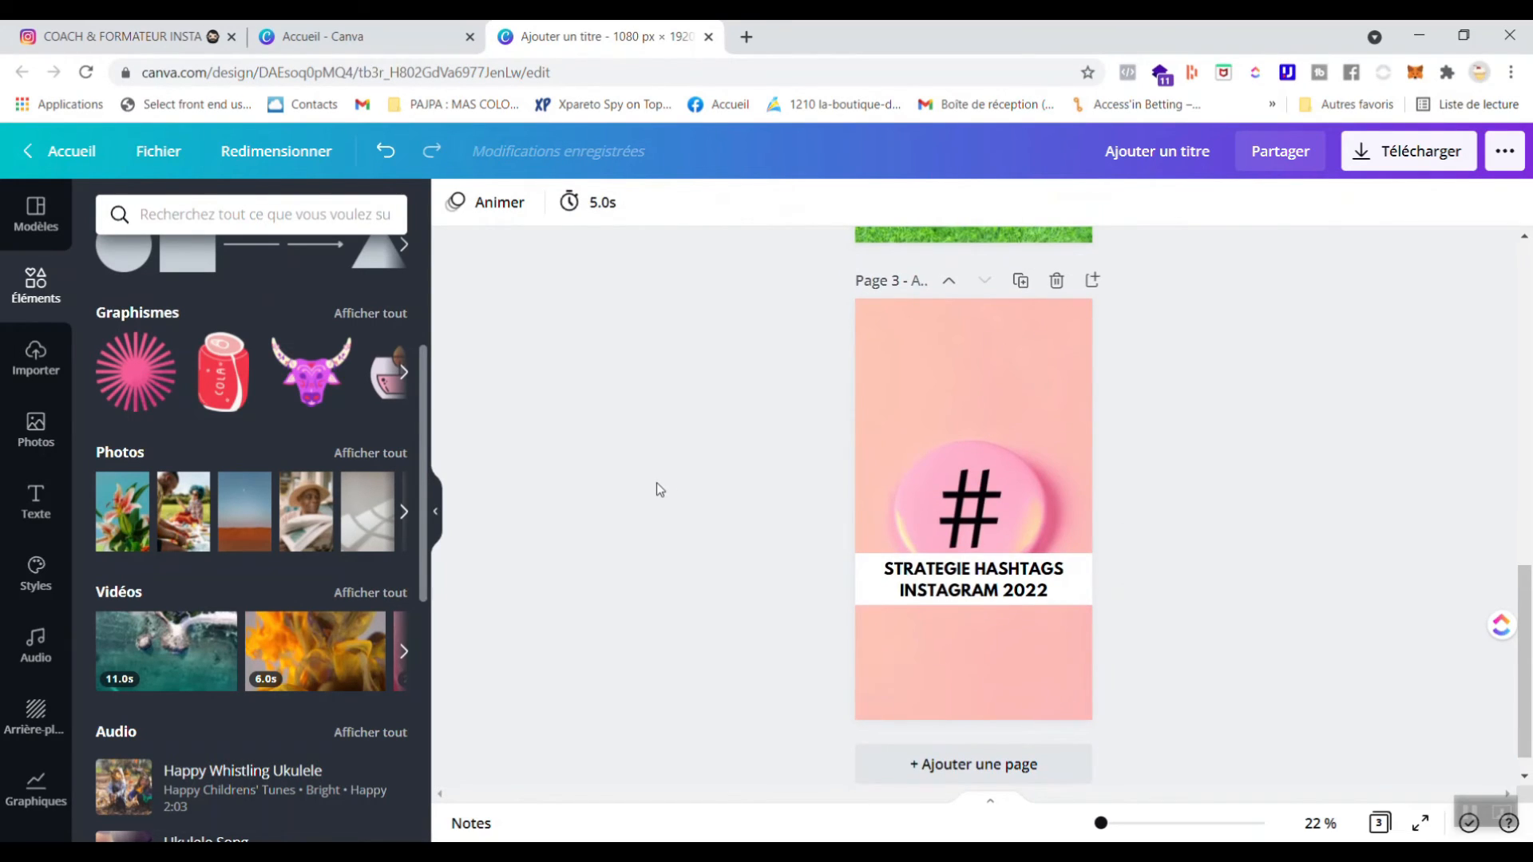
pyautogui.scroll(-3, 289, 542)
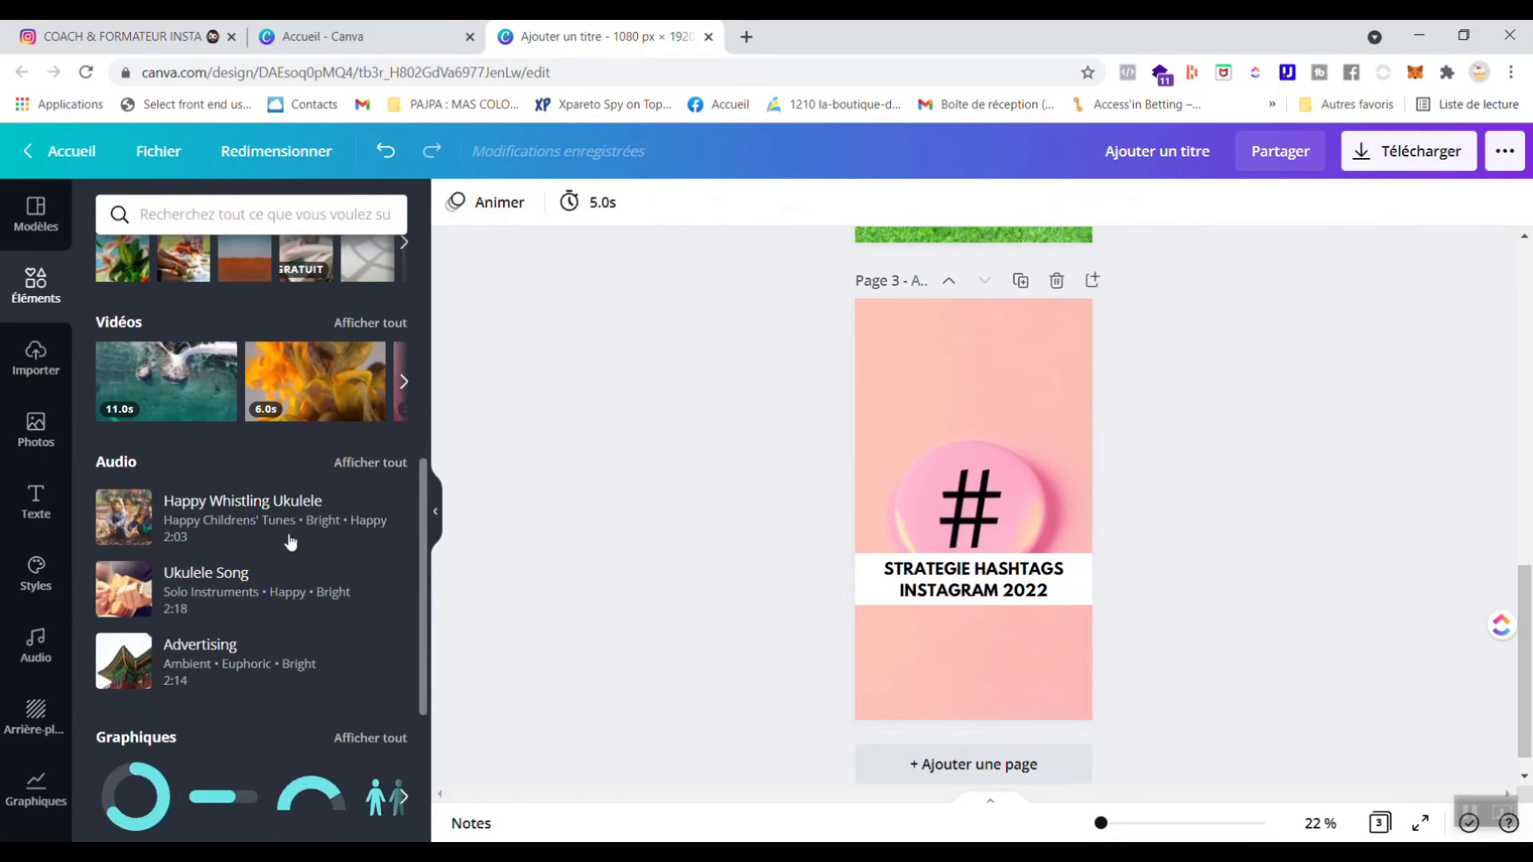
pyautogui.scroll(-4, 290, 542)
pyautogui.scroll(2, 669, 352)
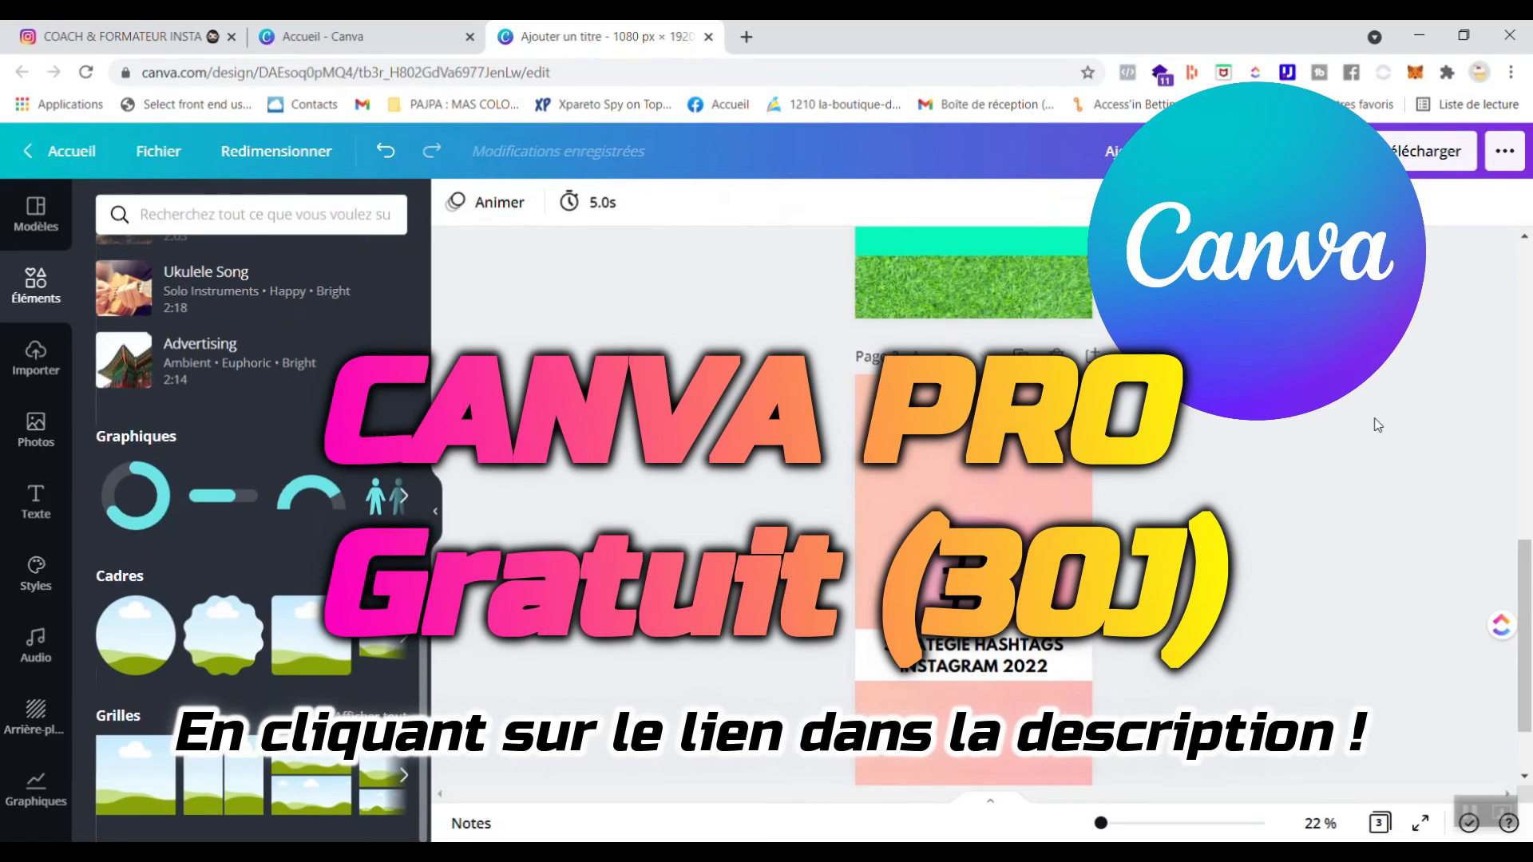
pyautogui.scroll(-1, 1378, 424)
pyautogui.scroll(-2, 1378, 425)
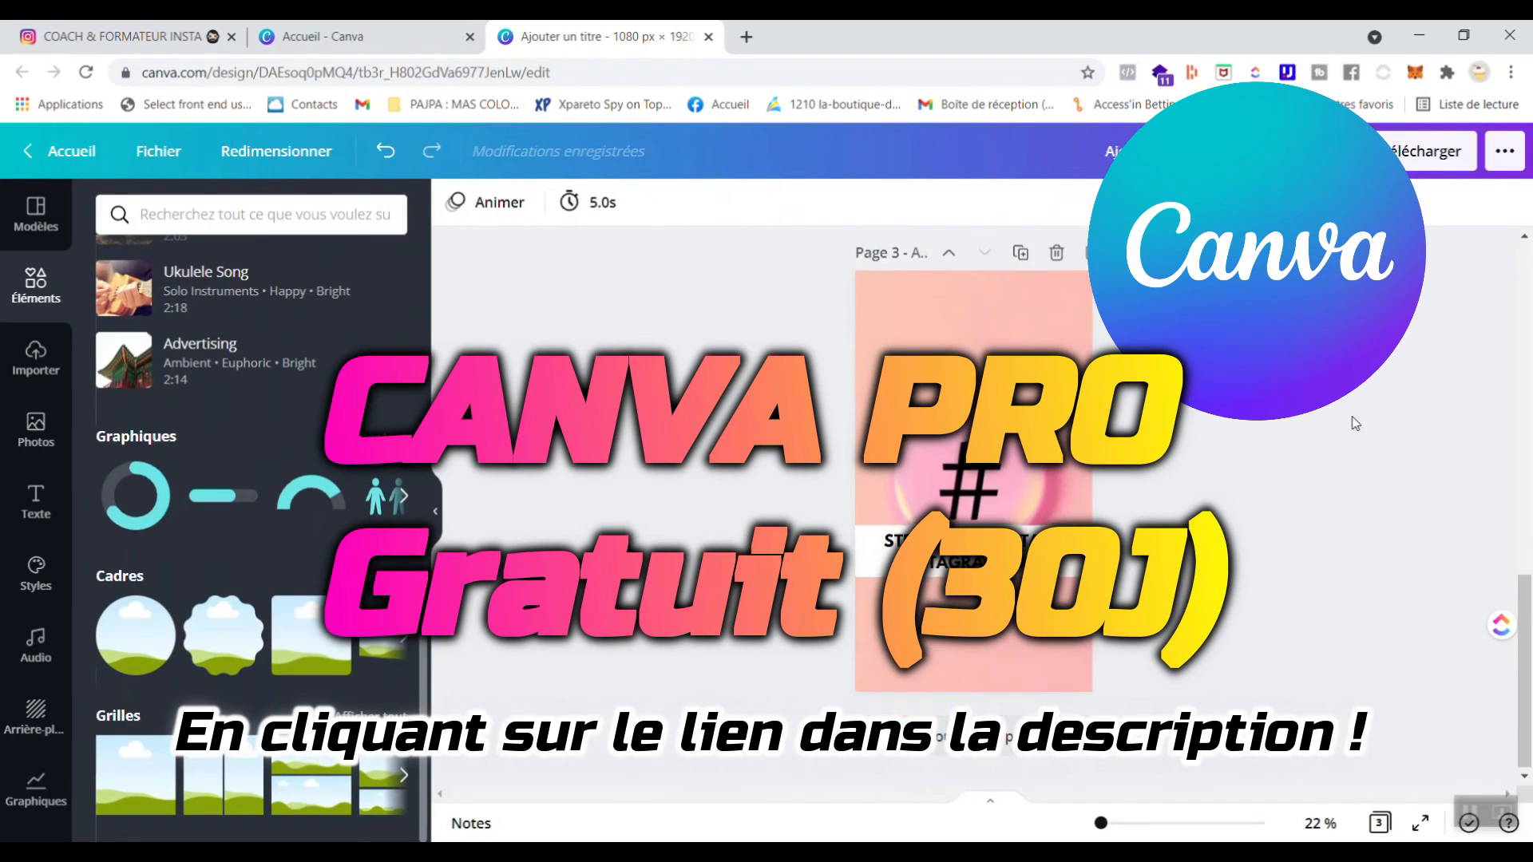
pyautogui.scroll(5, 238, 435)
pyautogui.scroll(-5, 238, 436)
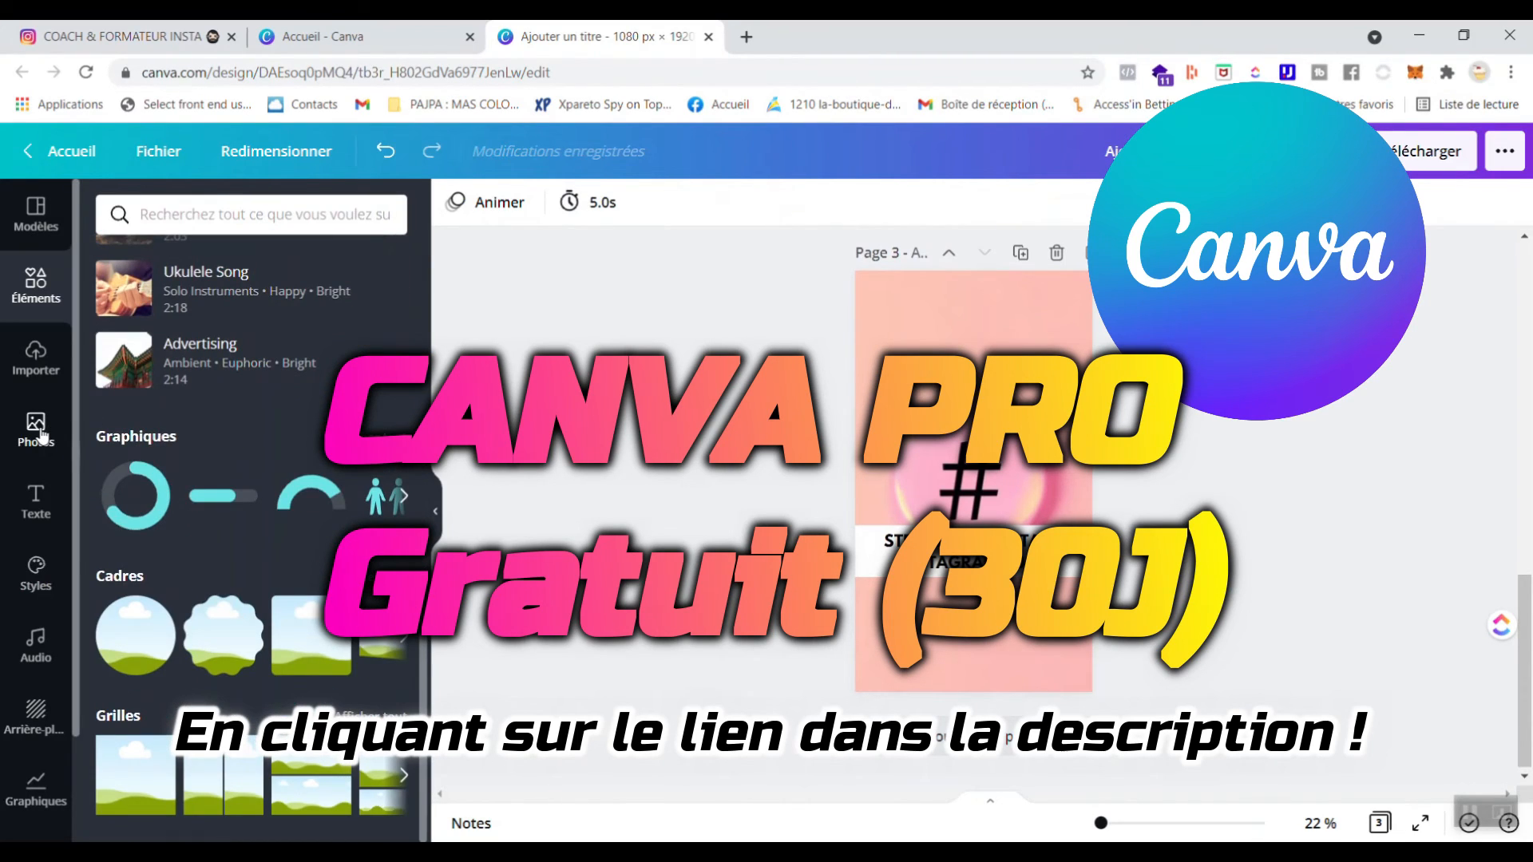
pyautogui.scroll(-2, 41, 438)
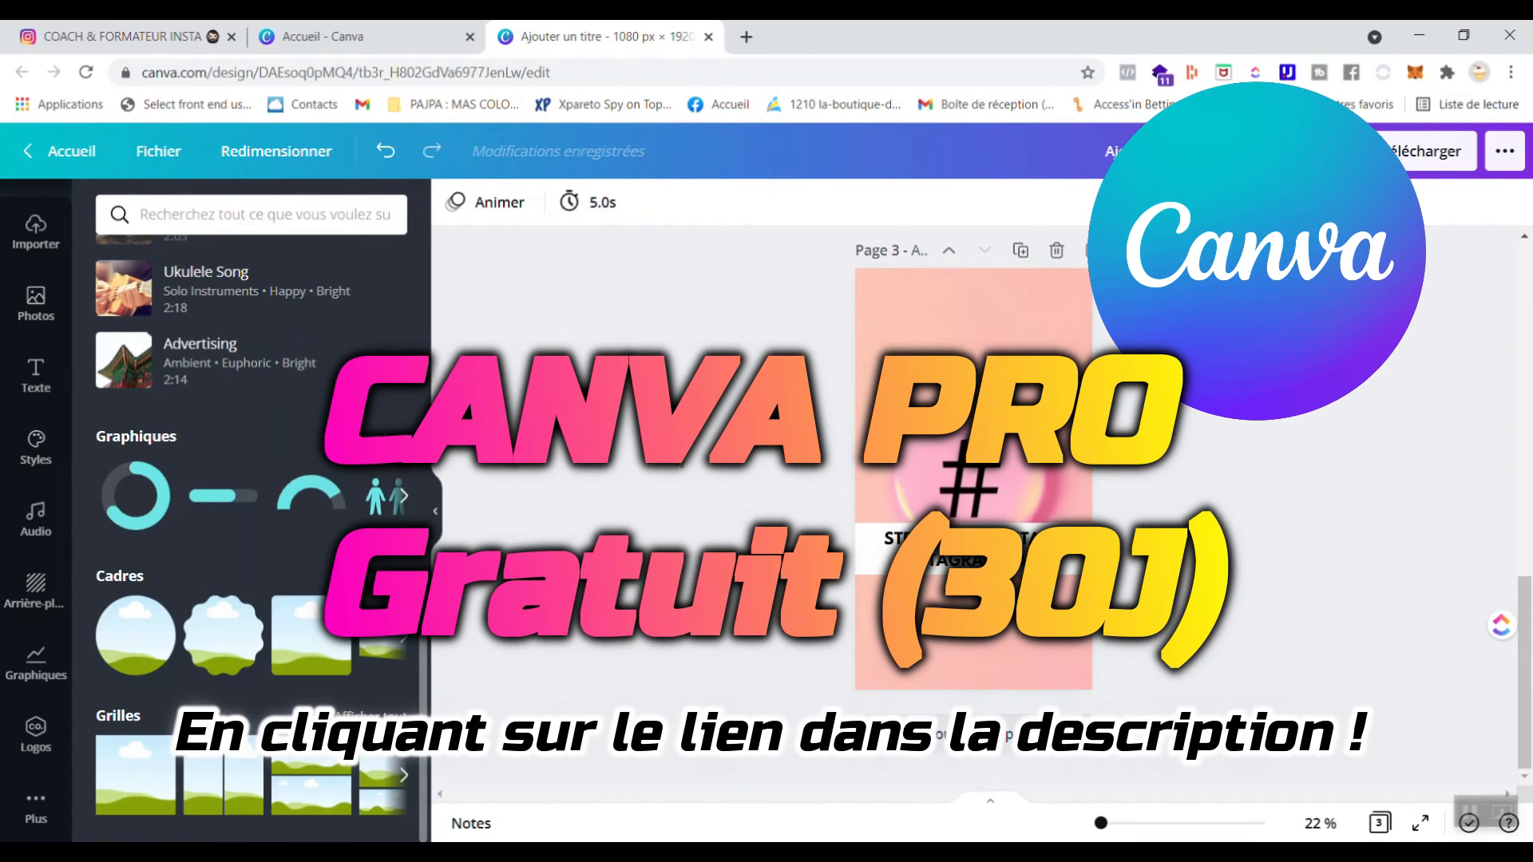
# Review the page 2 target cover and the page 3 hashtag cover for comparison
pyautogui.scroll(3, 1266, 445)
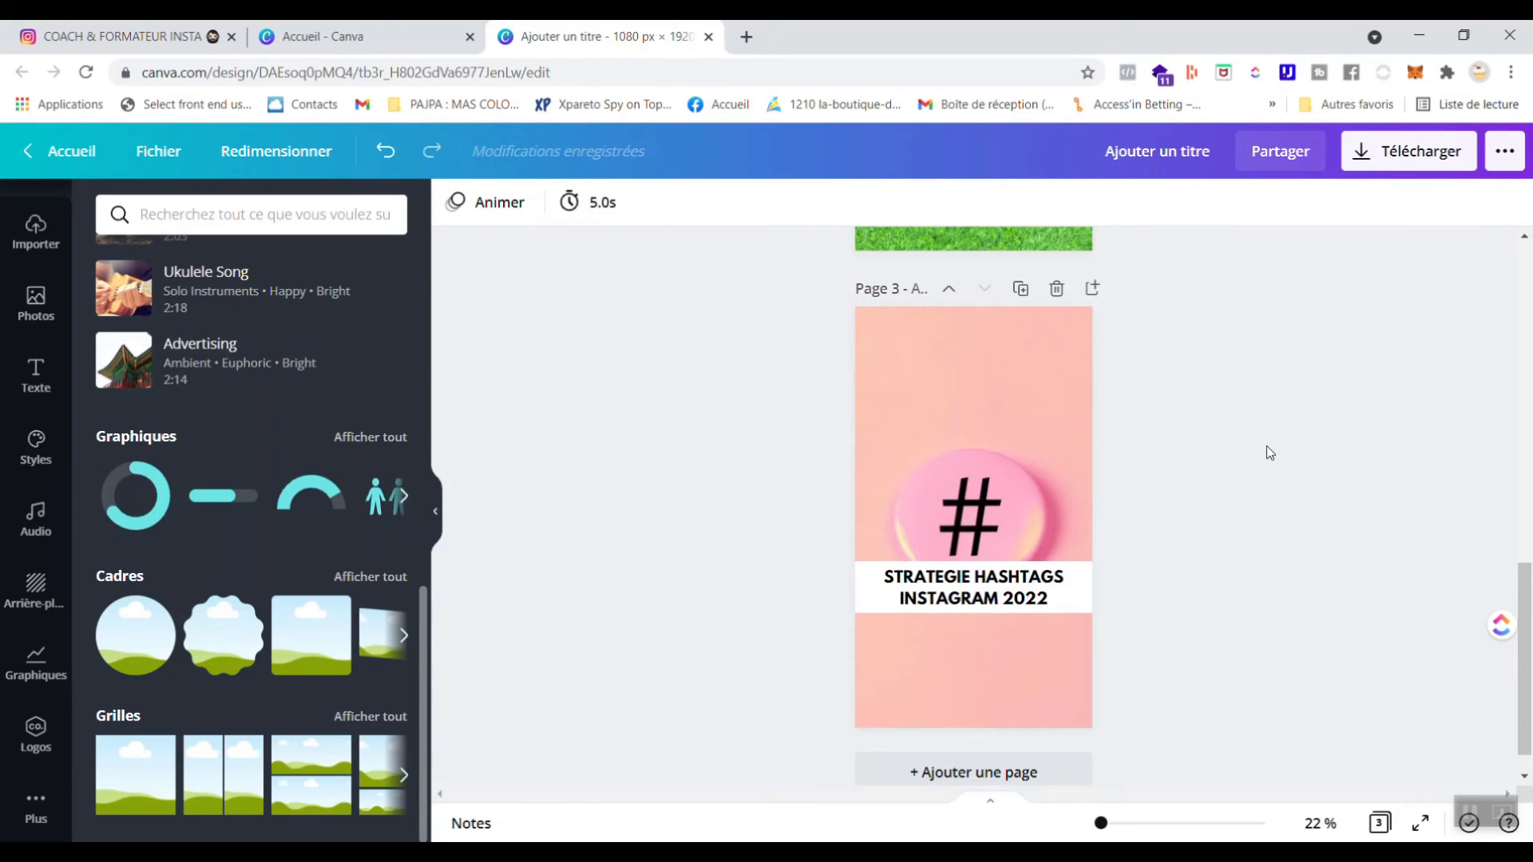
pyautogui.scroll(5, 1017, 434)
pyautogui.scroll(-4, 1235, 610)
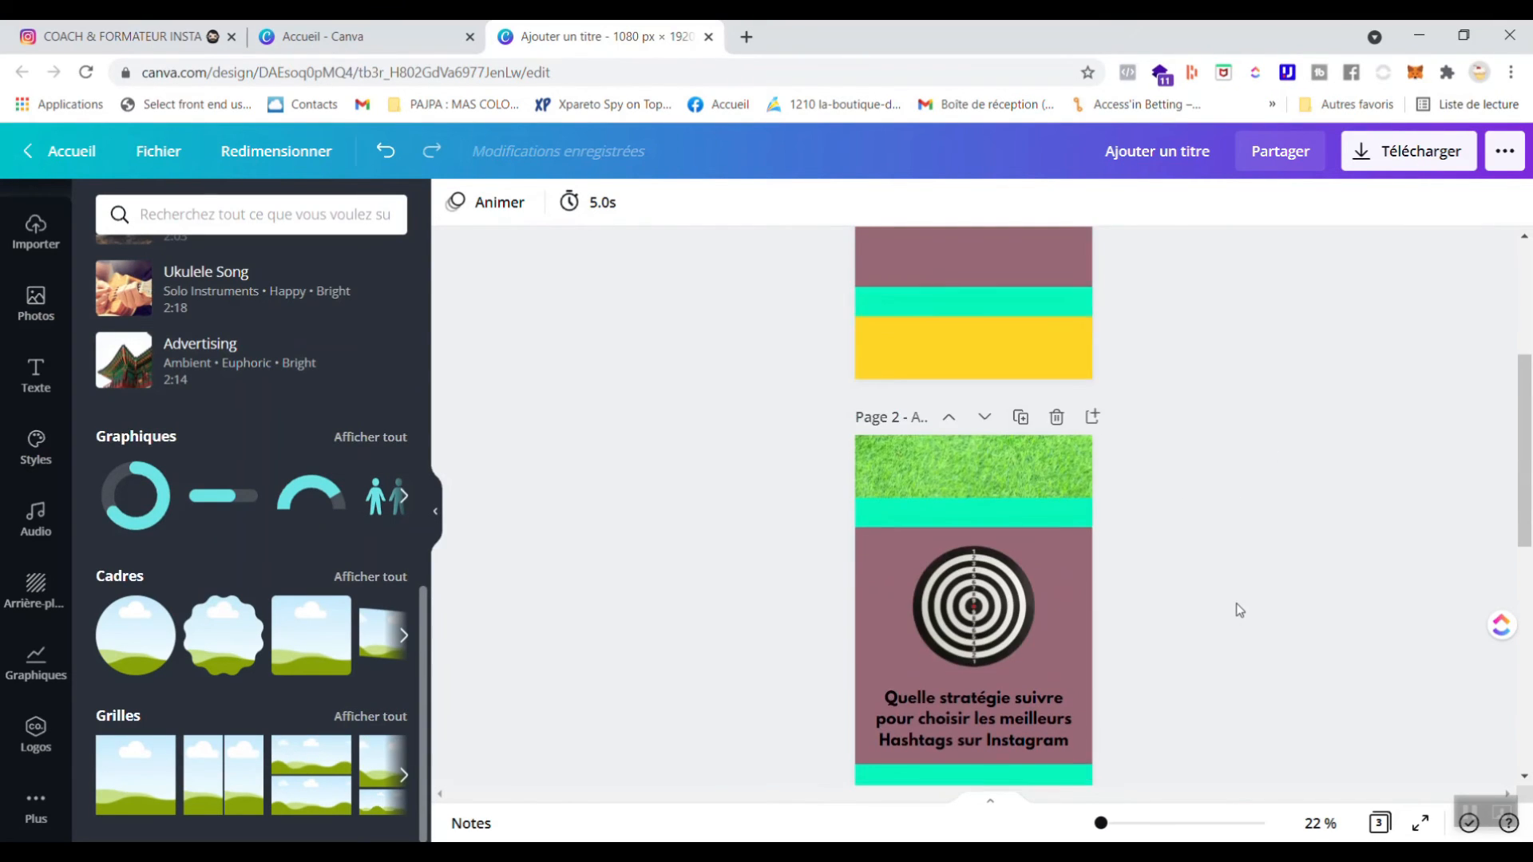
pyautogui.scroll(-3, 1236, 610)
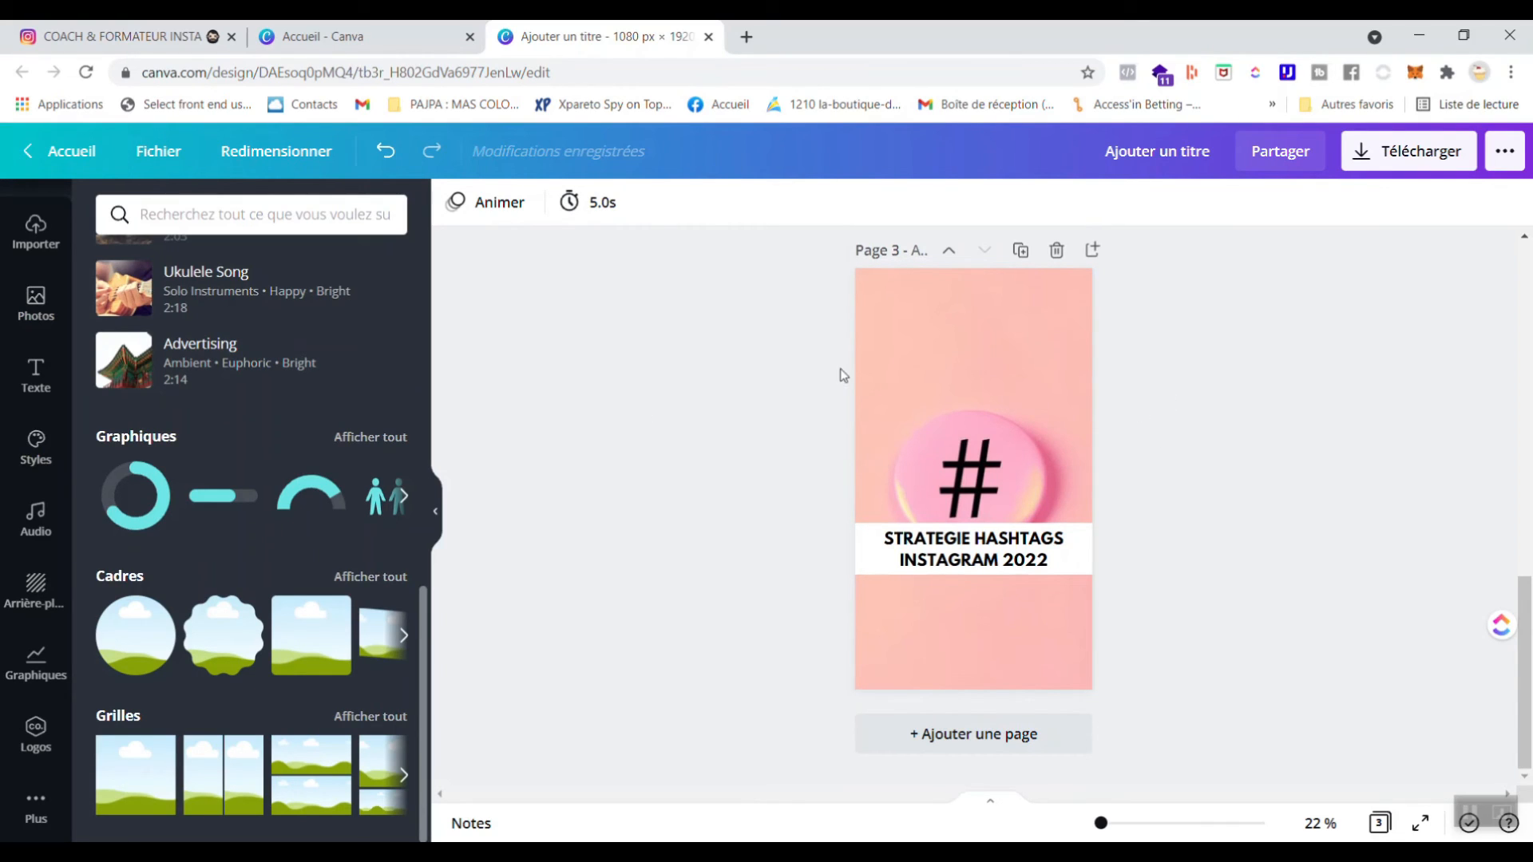
pyautogui.scroll(3, 878, 361)
pyautogui.scroll(-3, 1232, 489)
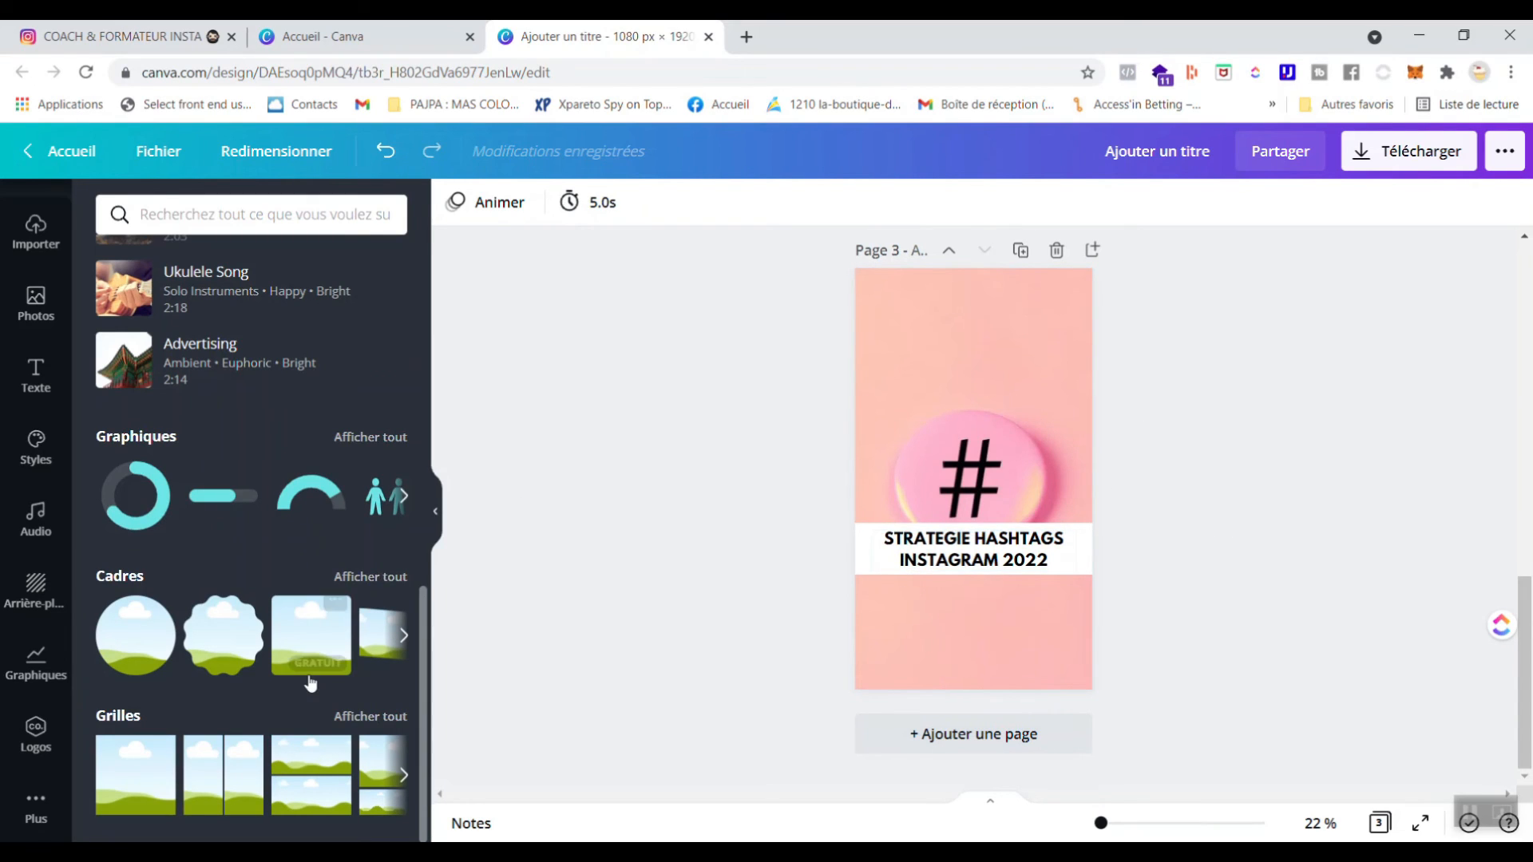
# Look over the elements library again, from lines and shapes down to frames and grids
pyautogui.scroll(8, 301, 527)
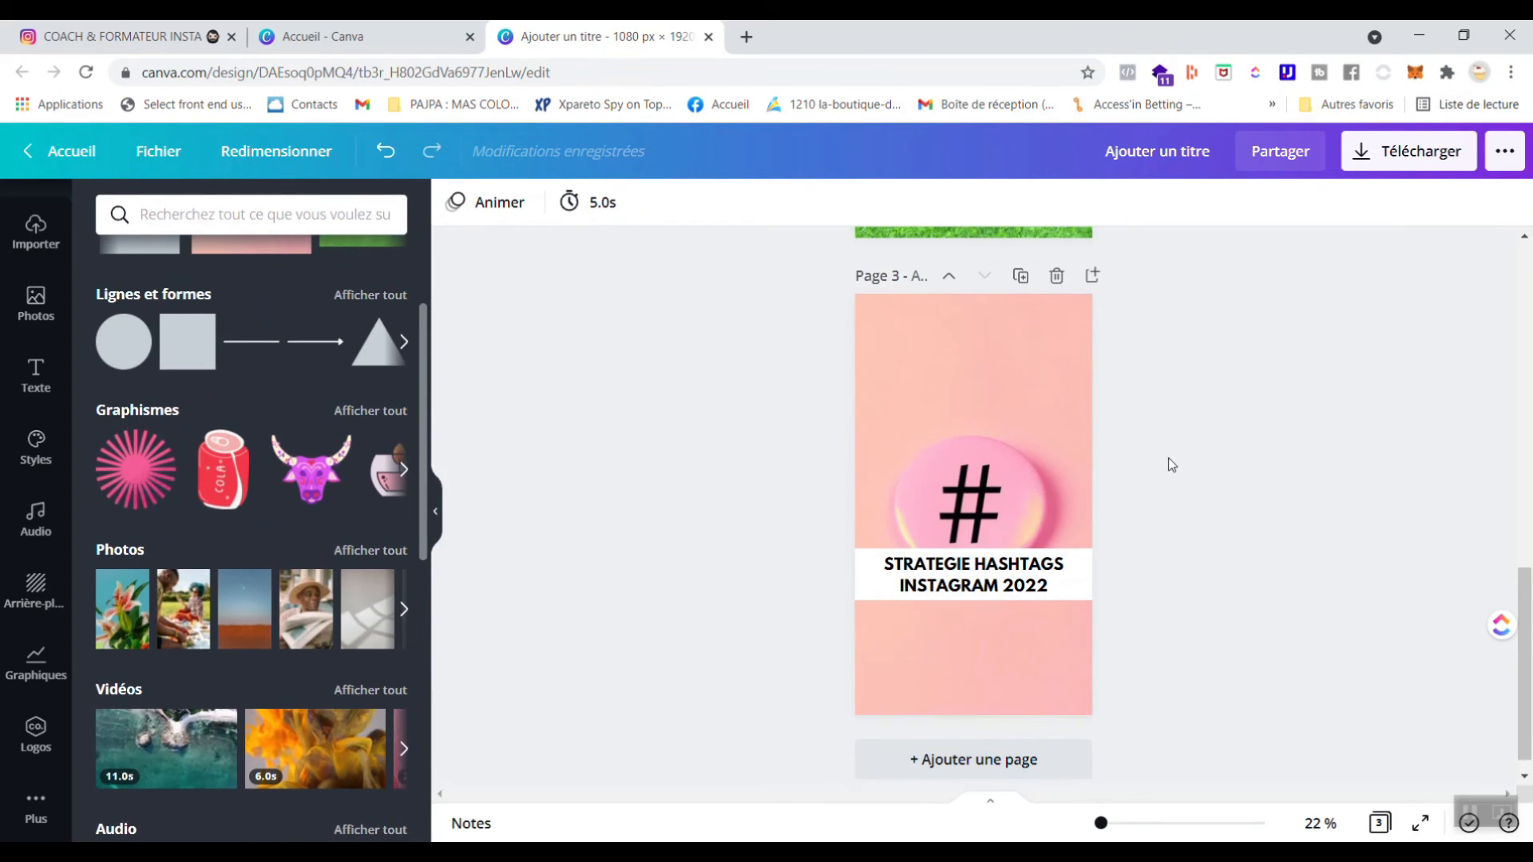
pyautogui.scroll(2, 1170, 463)
pyautogui.scroll(-2, 1169, 464)
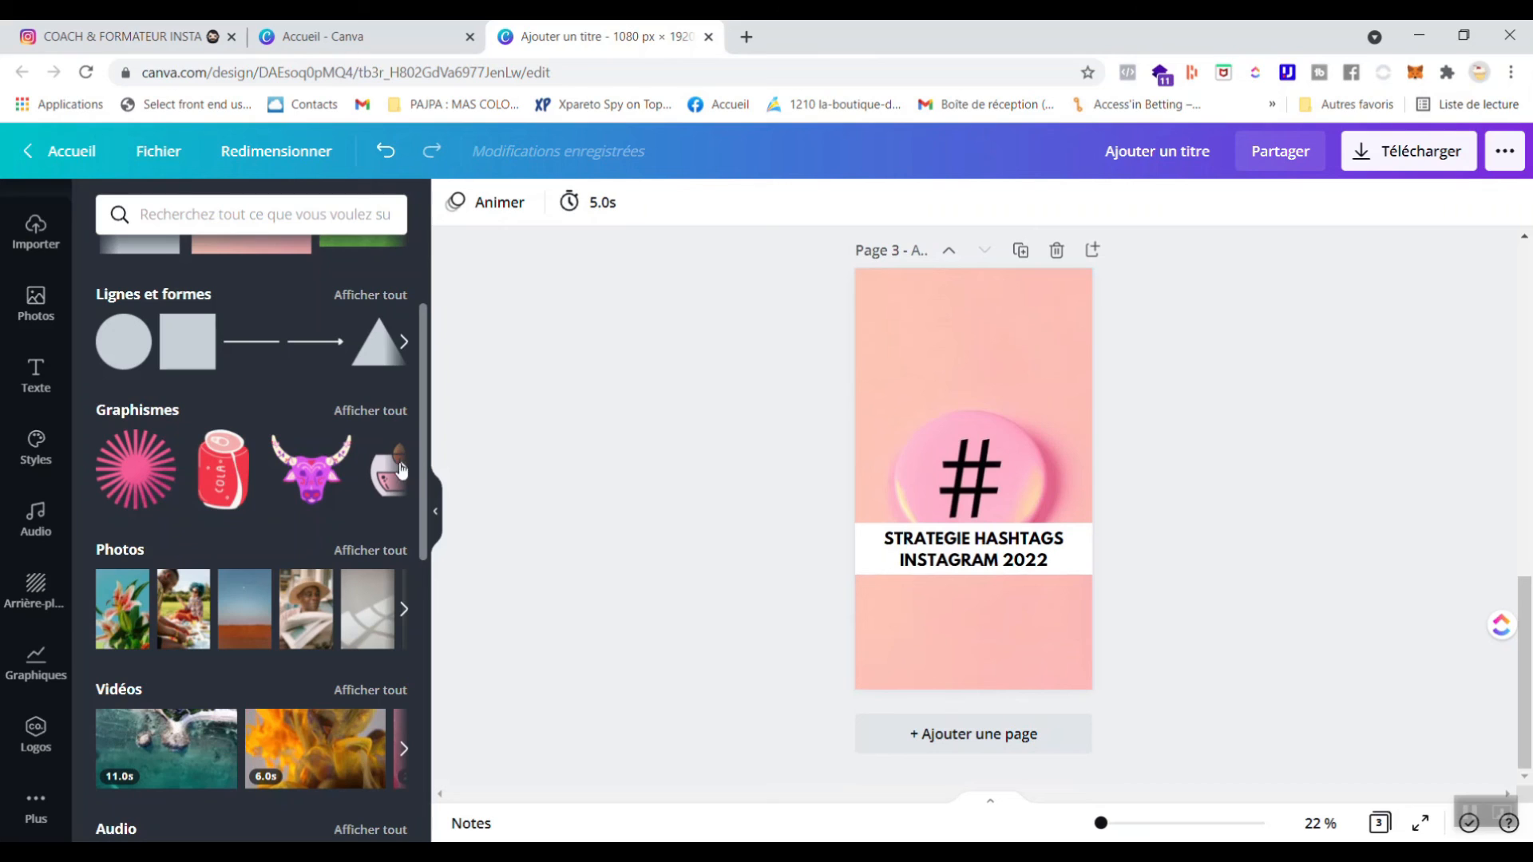
pyautogui.scroll(1, 339, 451)
pyautogui.scroll(-4, 348, 464)
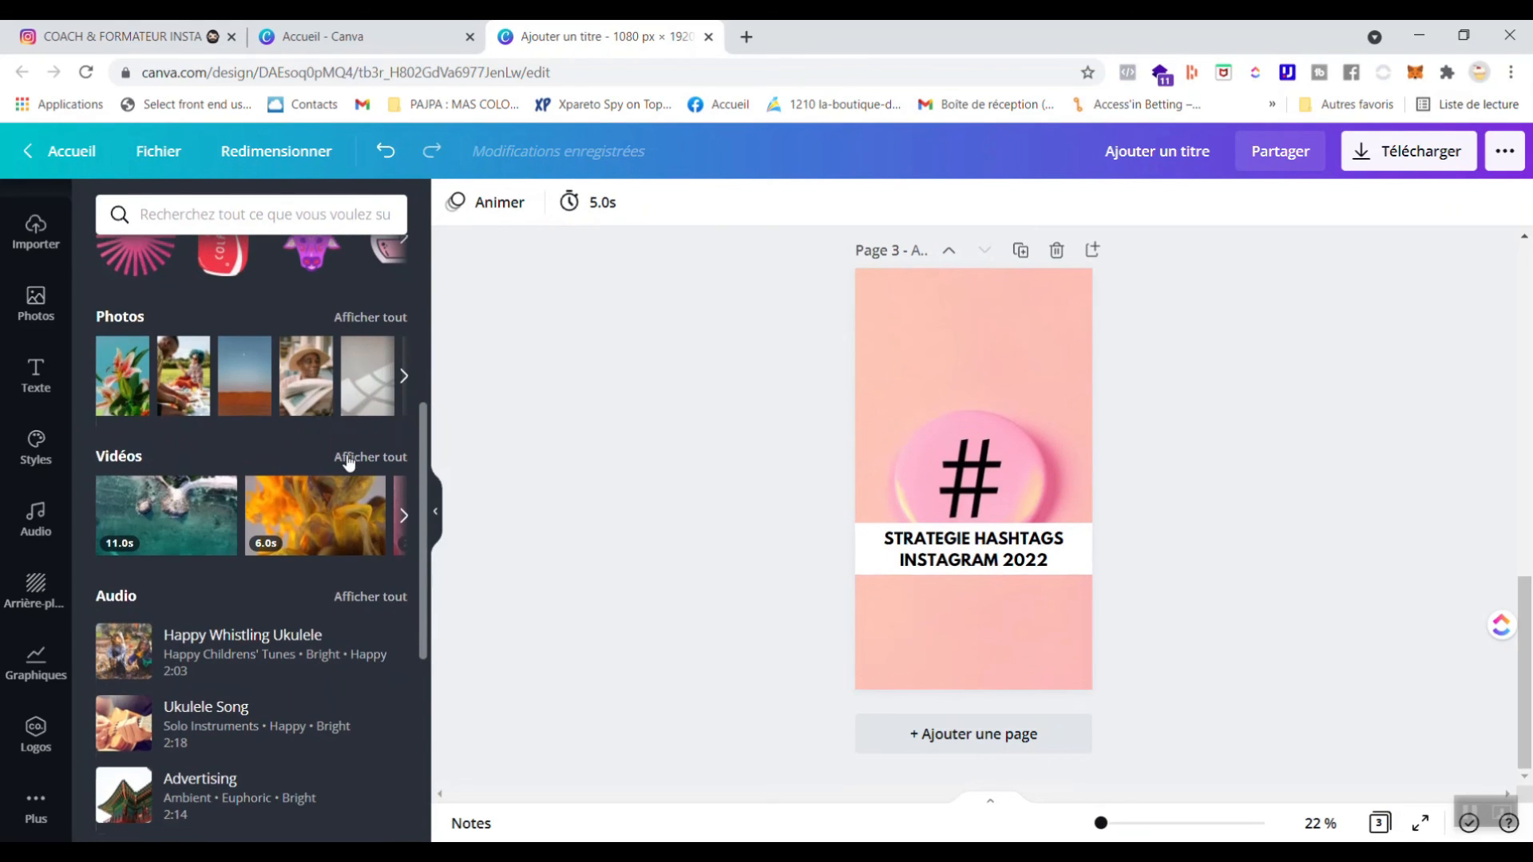
pyautogui.scroll(-4, 348, 463)
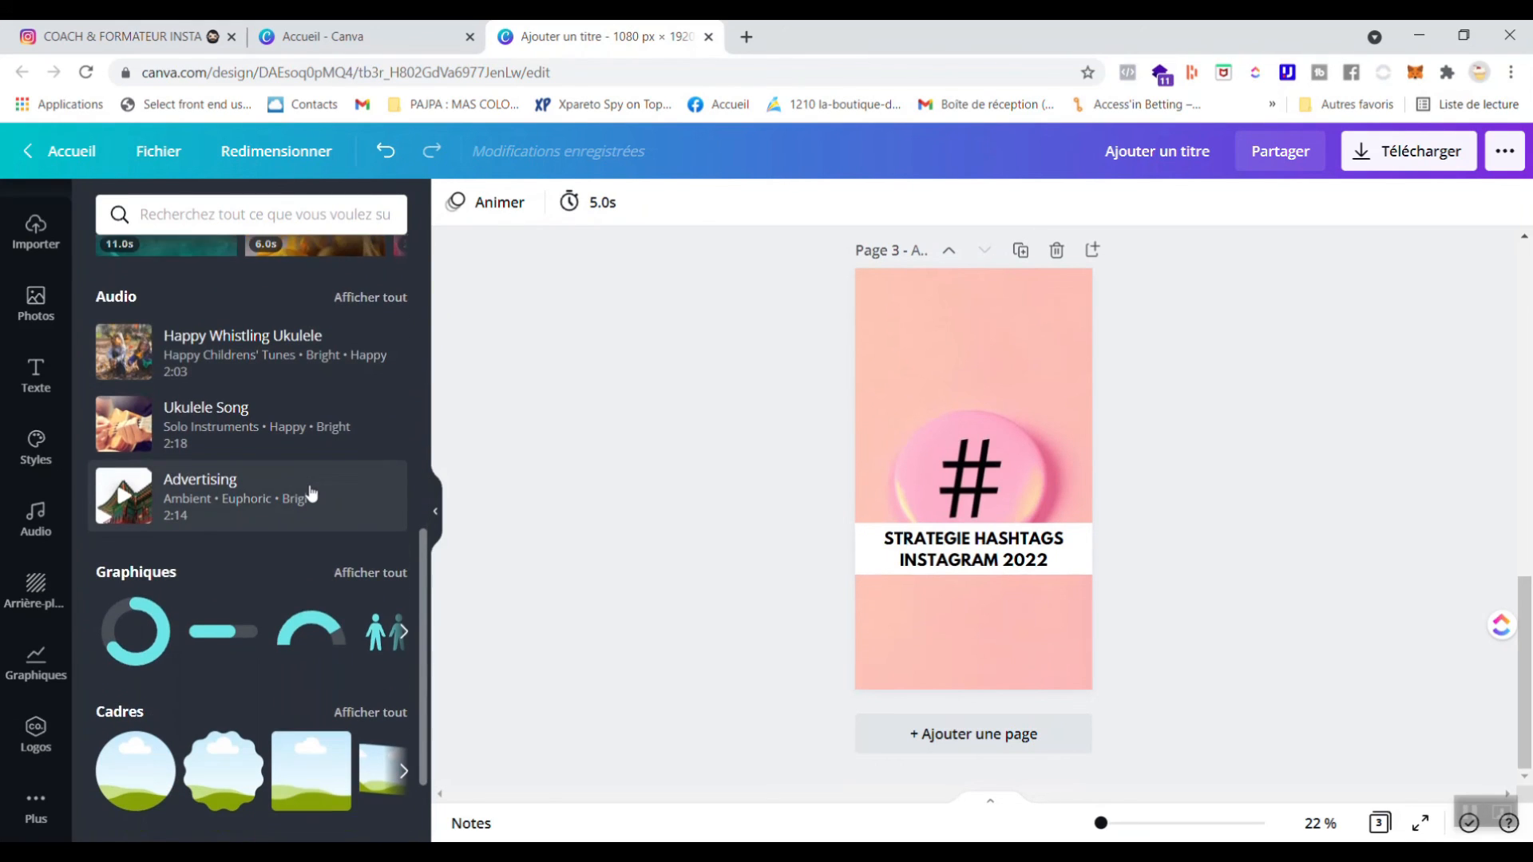
pyautogui.scroll(-2, 312, 493)
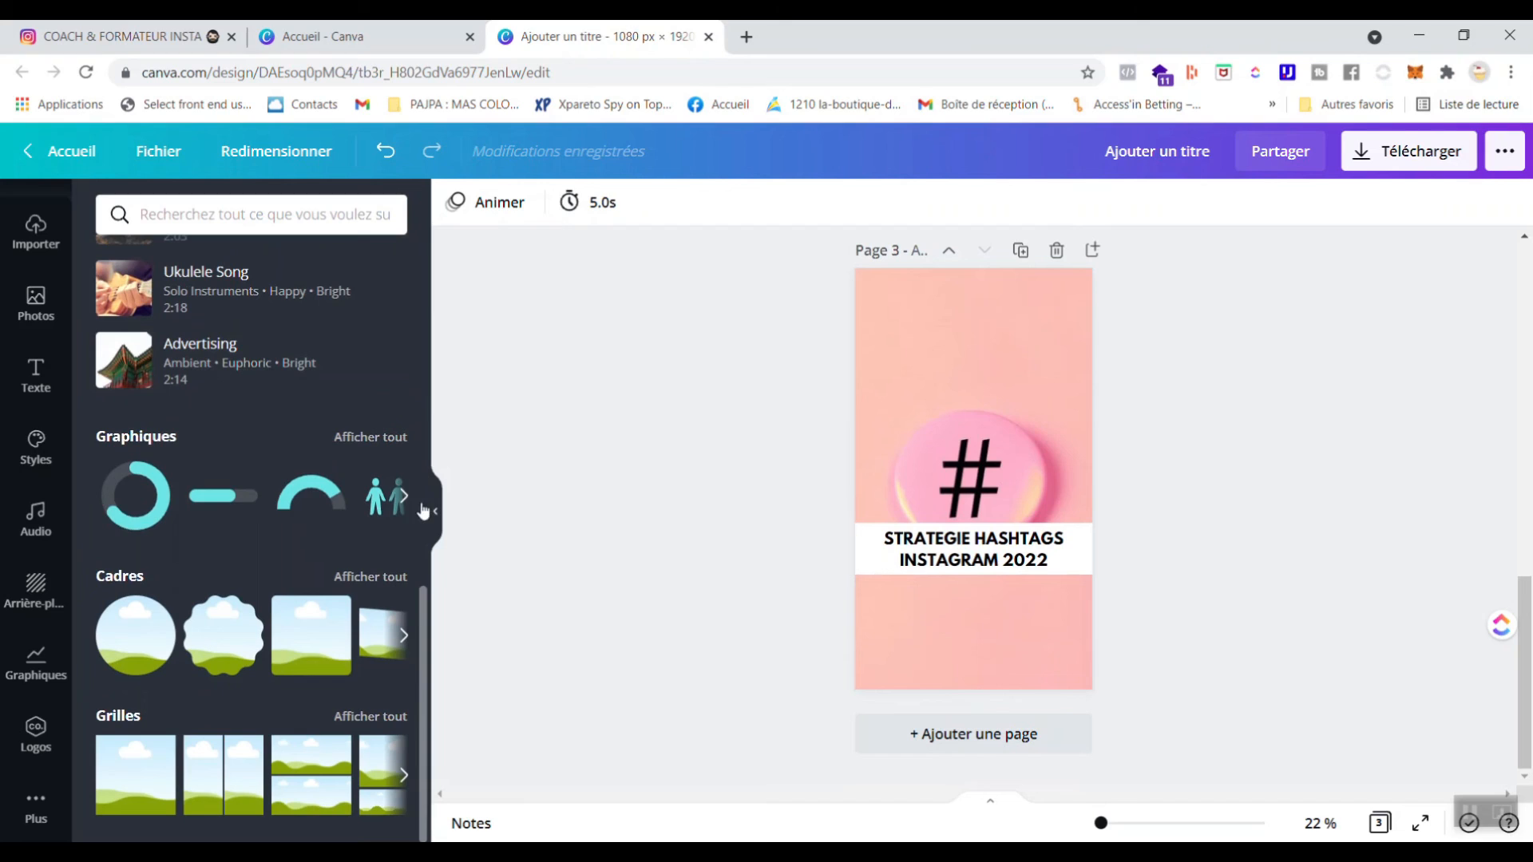
pyautogui.scroll(3, 324, 438)
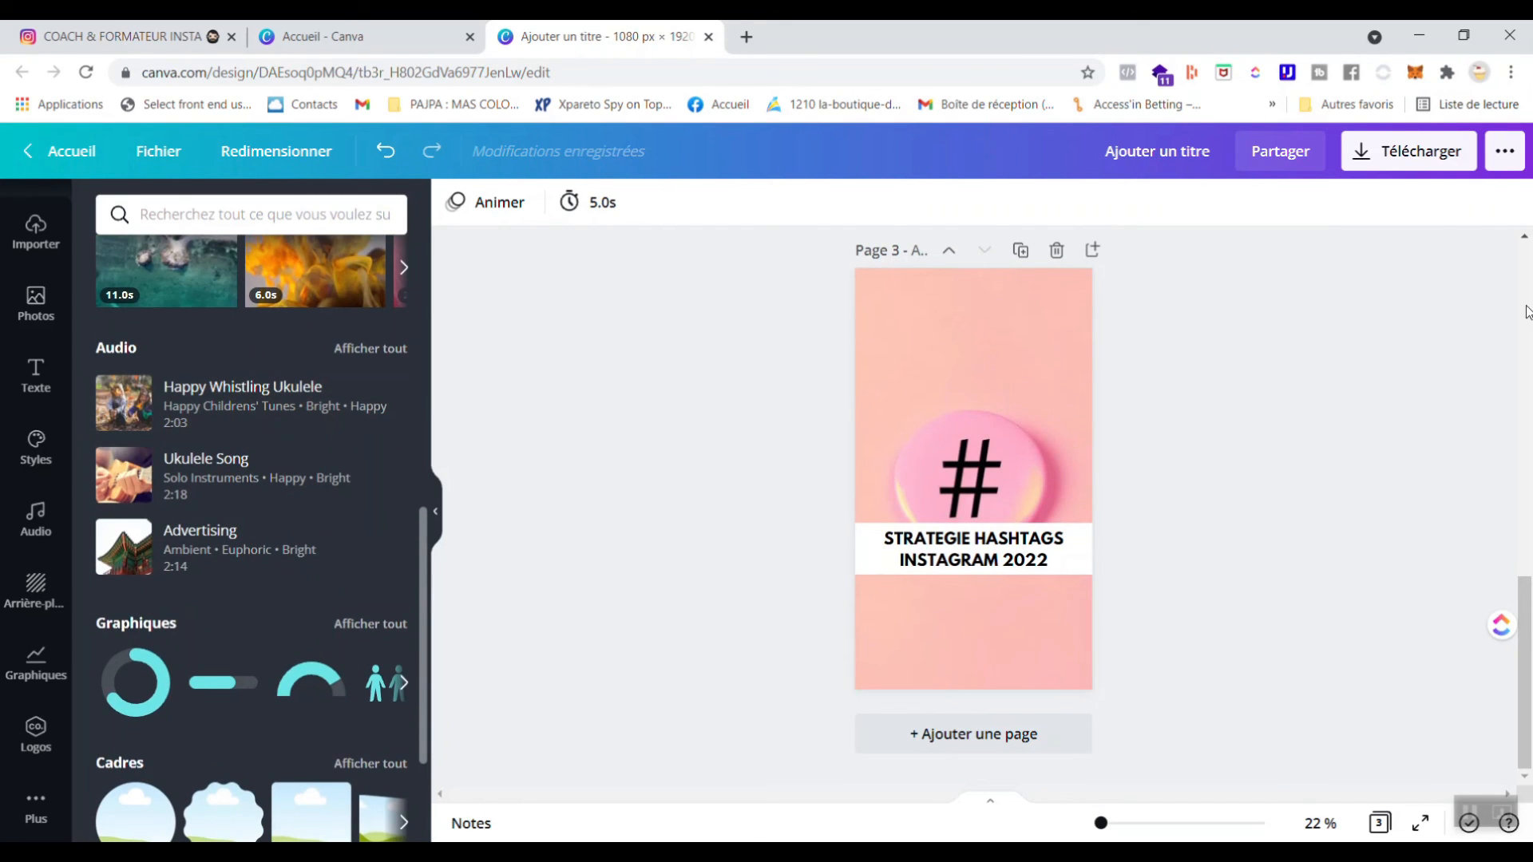